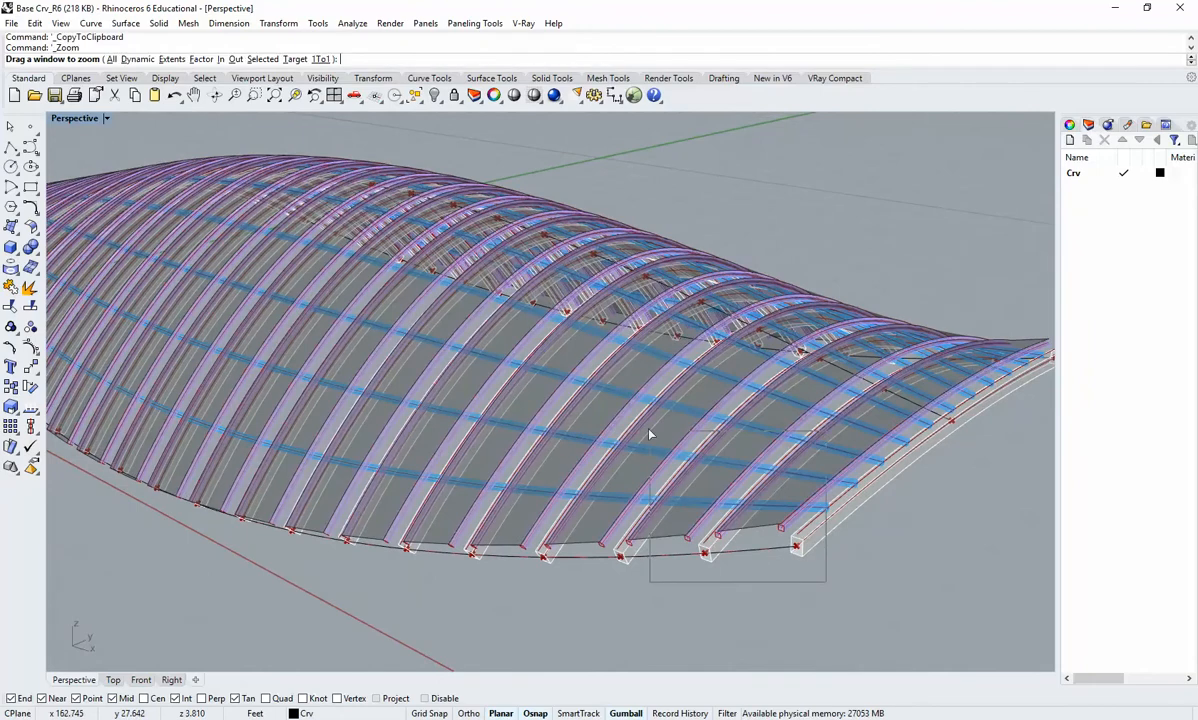
Examine the finished roof structure up close, looking at the rib ends, cross members and panels from several angles
right_click_drag(647, 506, 713, 565)
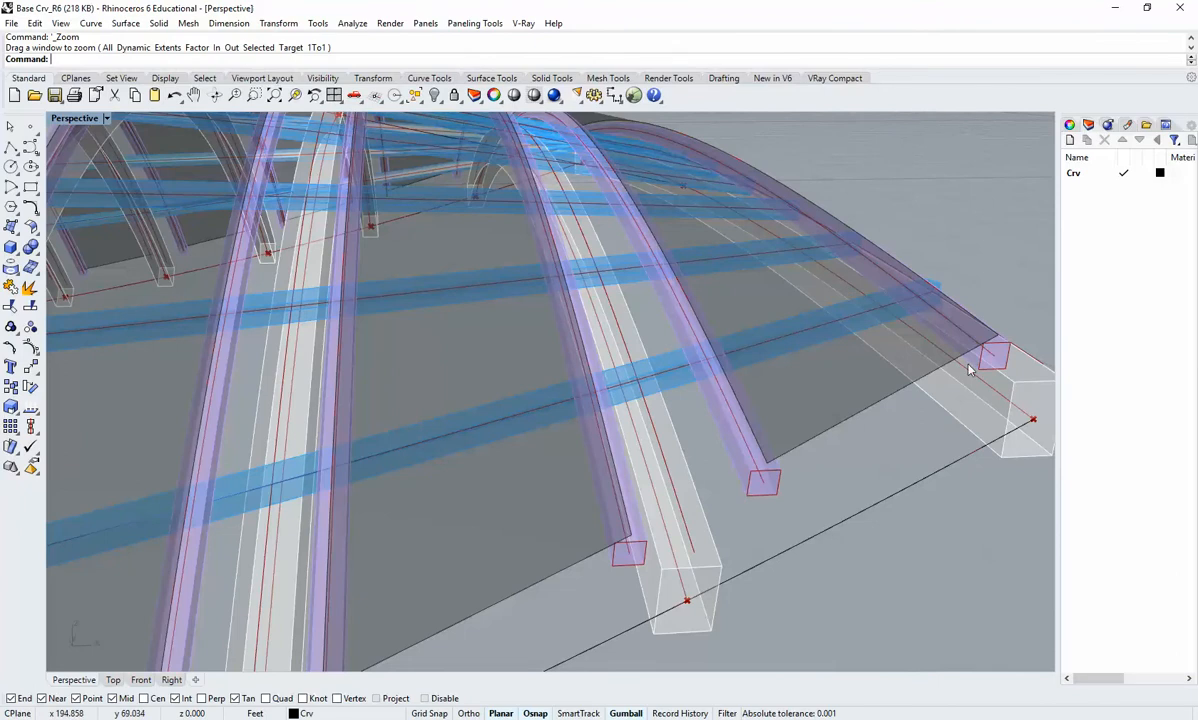
right_click_drag(810, 444, 692, 443)
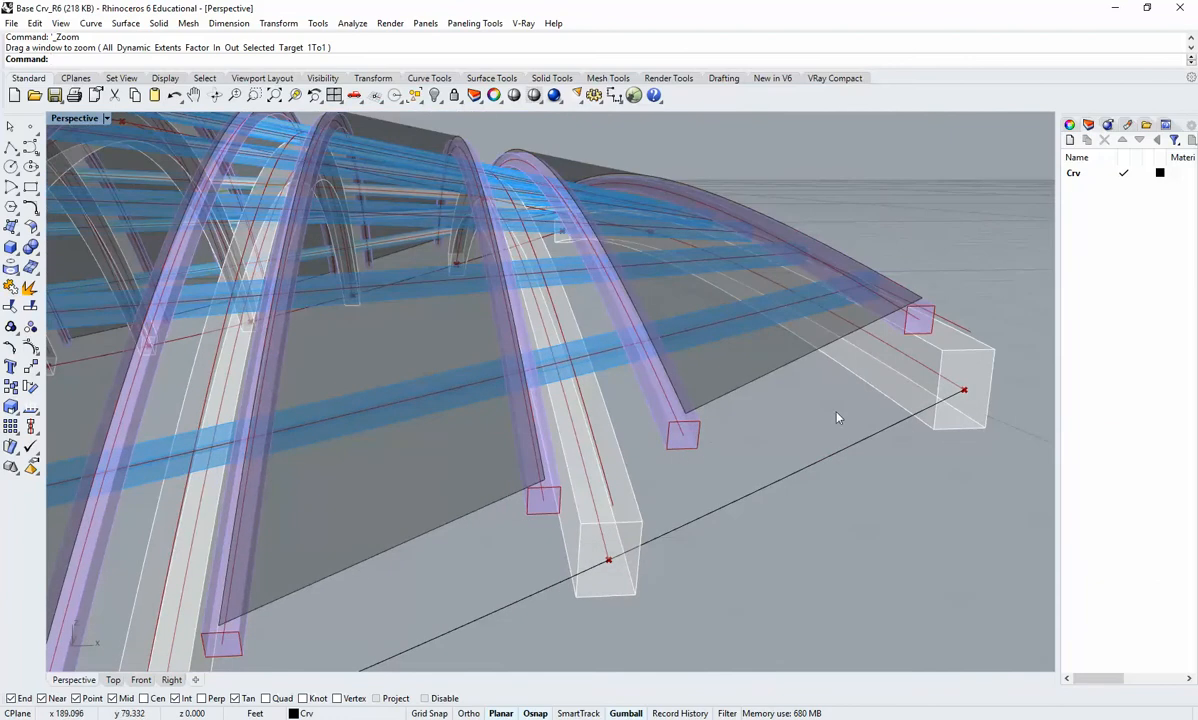
right_click_drag(810, 295, 671, 477)
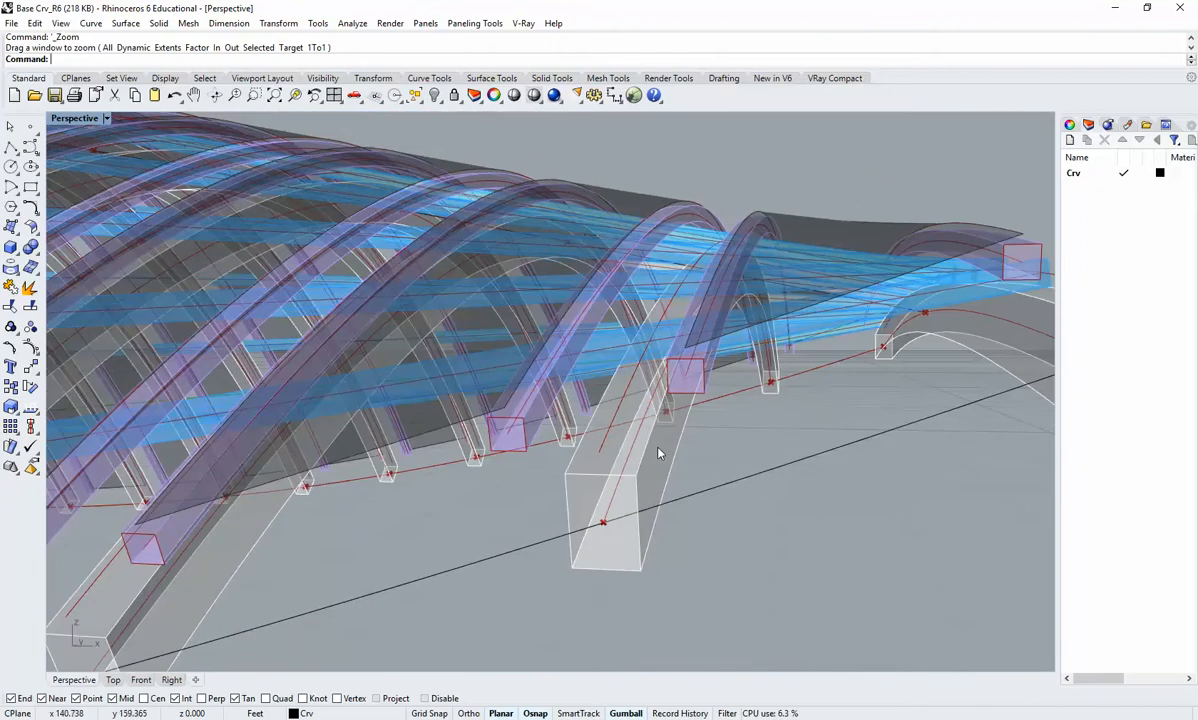
scroll(618, 457, "down", 10)
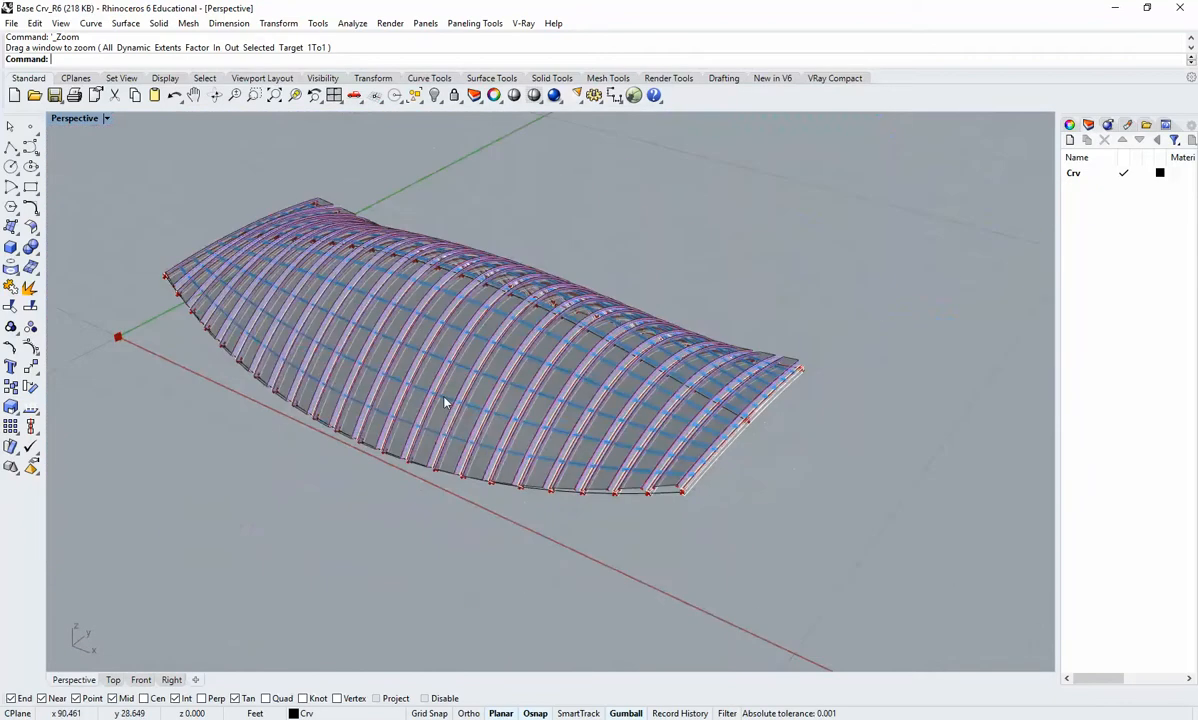
right_click_drag(445, 402, 553, 538)
scroll(562, 546, "up", 6)
scroll(560, 465, "up", 7)
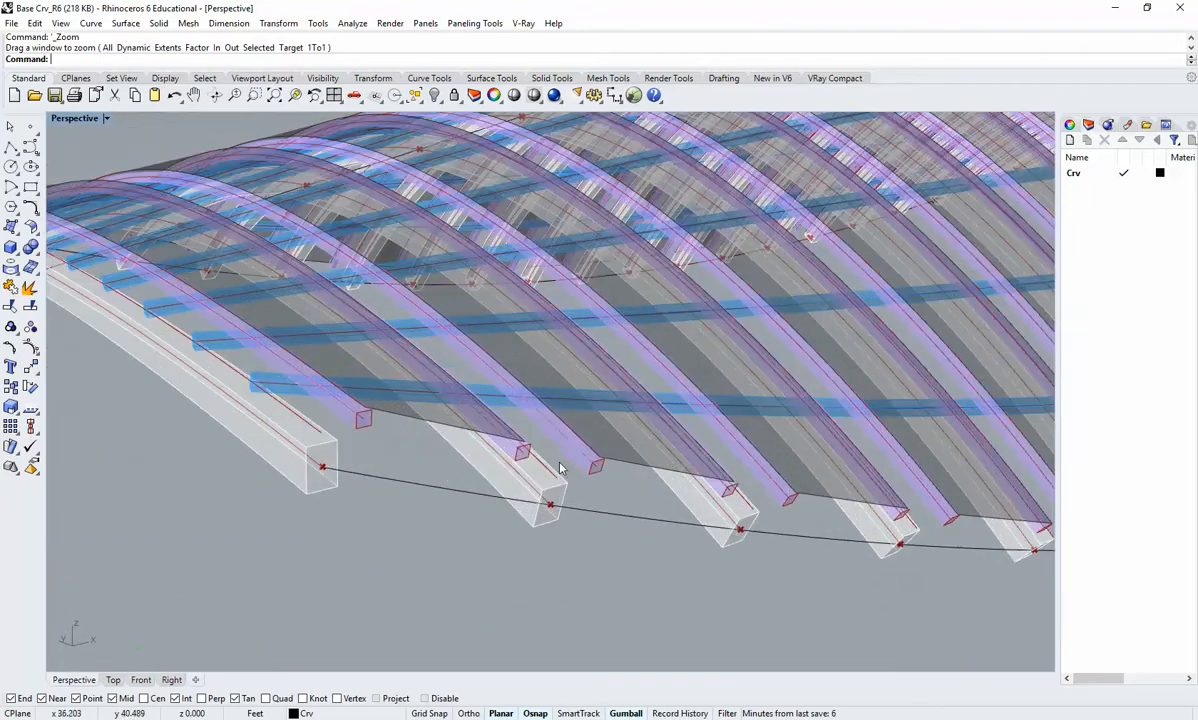
right_click_drag(593, 431, 813, 594)
Highlight the three base curves of the finished structure, view them from above, and clear the selection
scroll(502, 505, "down", 8)
left_click_drag(850, 570, 352, 257)
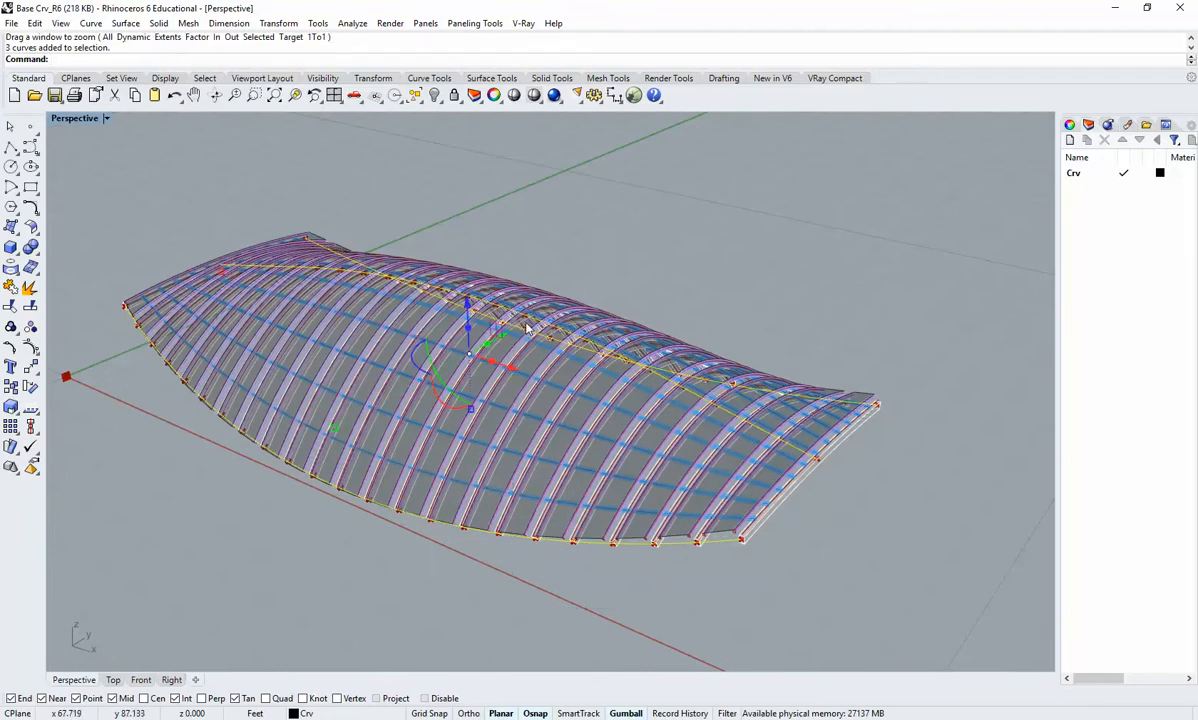
right_click_drag(490, 310, 590, 300)
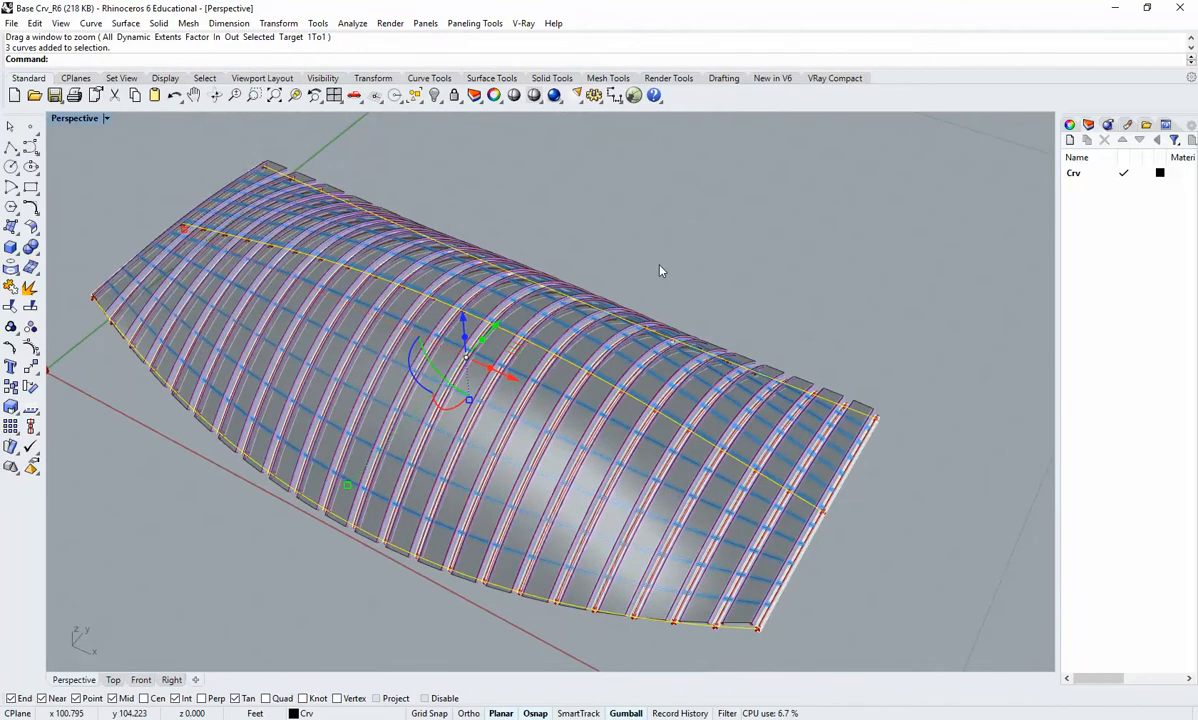
key("Escape")
Switch from the Base Crv_R6 model to the untitled Rhino file with the empty Grasshopper canvas
left_click(1113, 9)
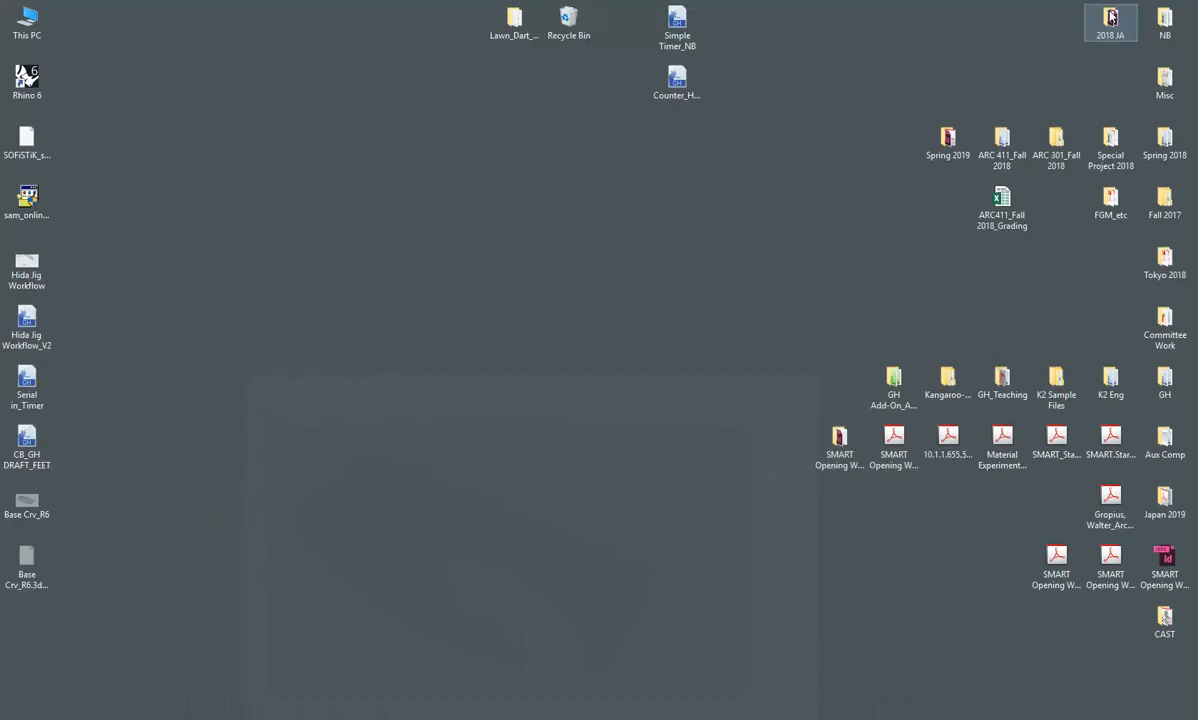
mouse_move(442, 718)
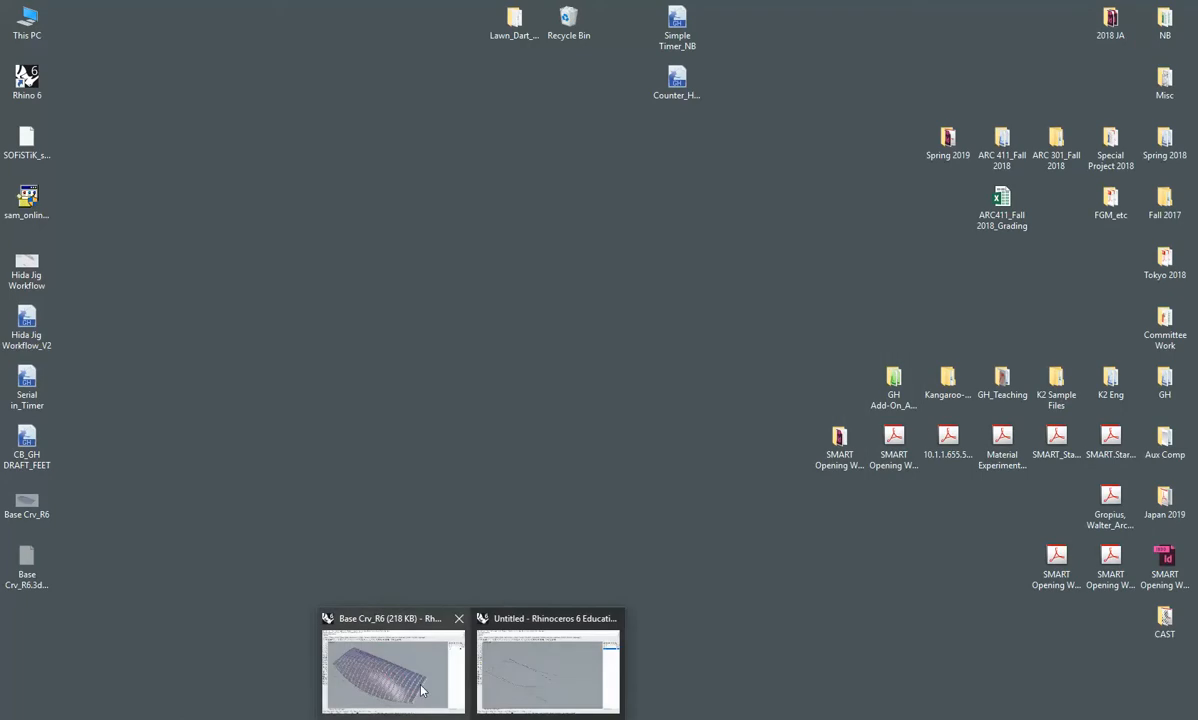
mouse_move(421, 690)
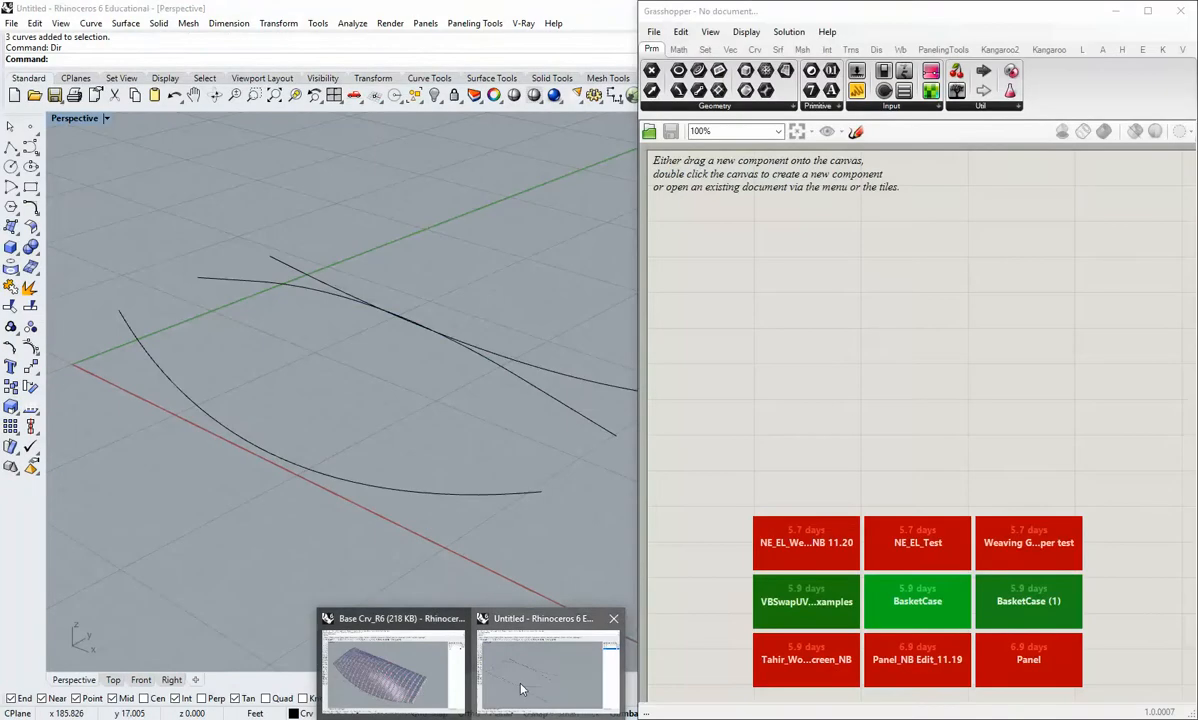
left_click(548, 670)
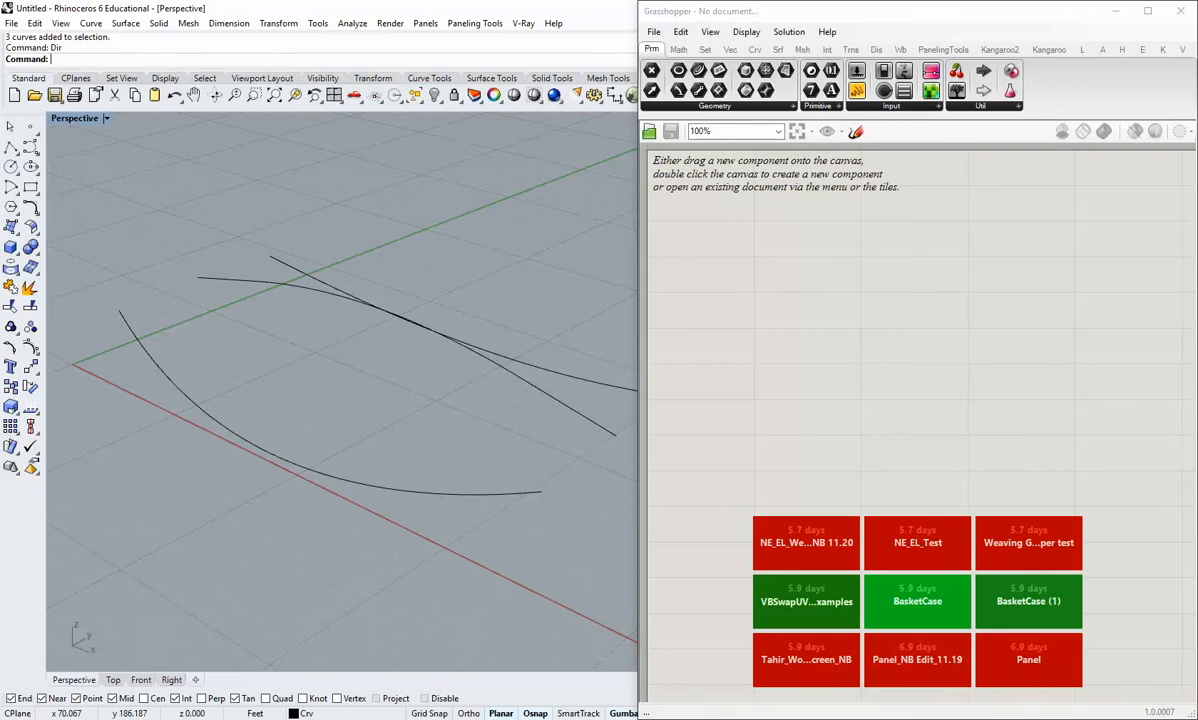
key("alt+Tab")
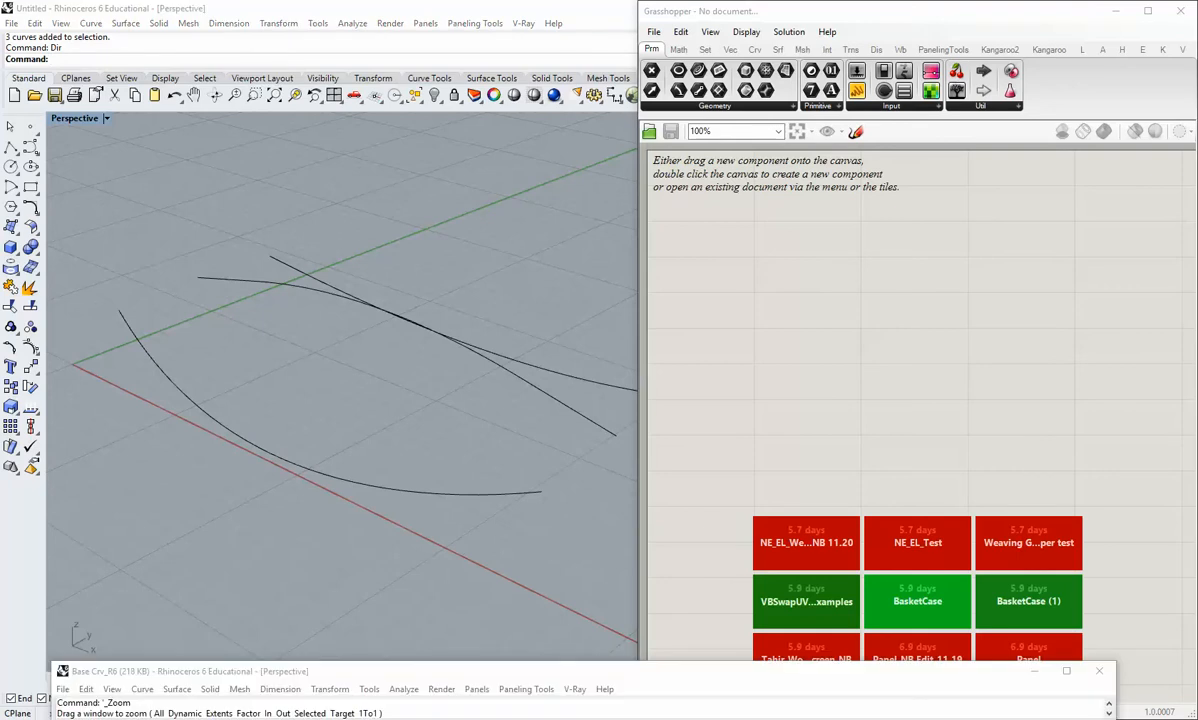
Add a Curve parameter to the empty Grasshopper canvas
right_click_drag(541, 513, 561, 297)
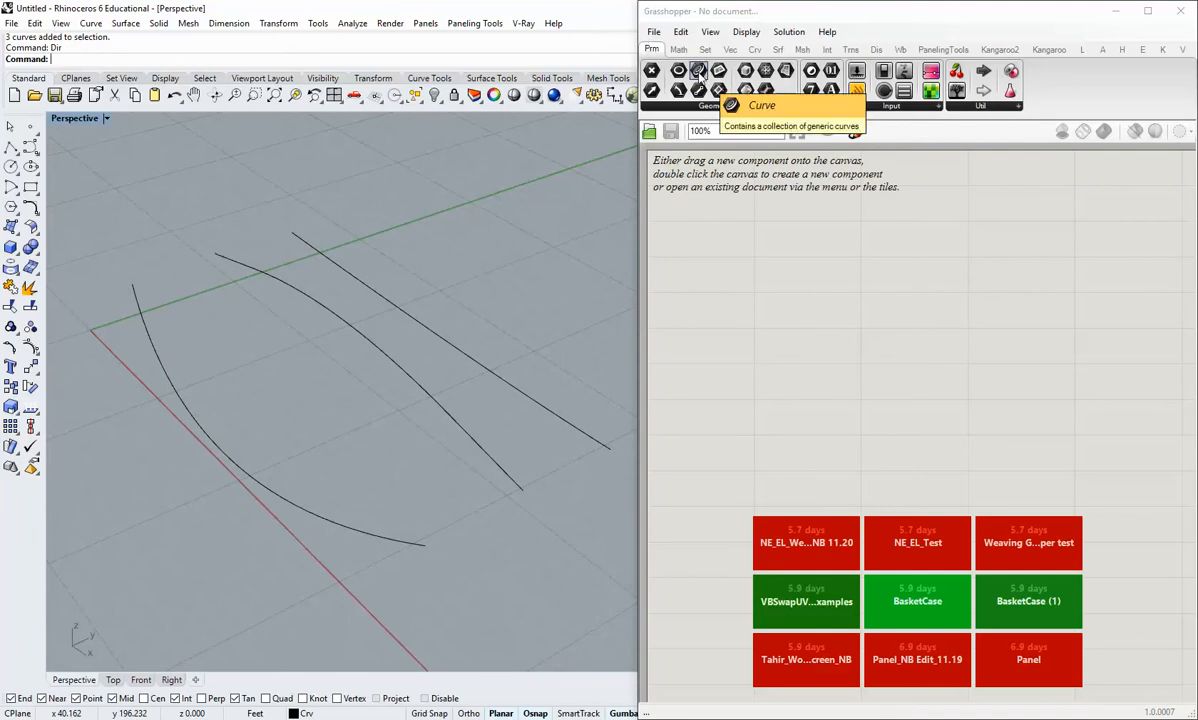
left_click_drag(698, 72, 745, 279)
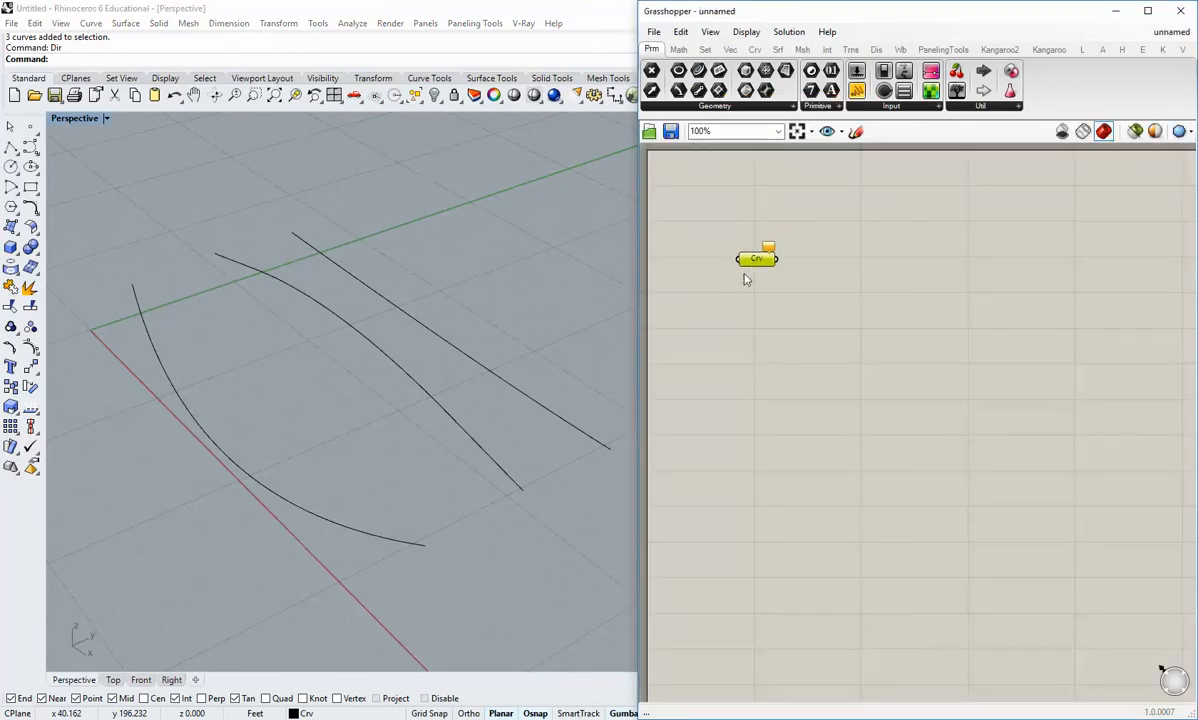
scroll(718, 300, "up", 3)
left_click_drag(810, 334, 772, 307)
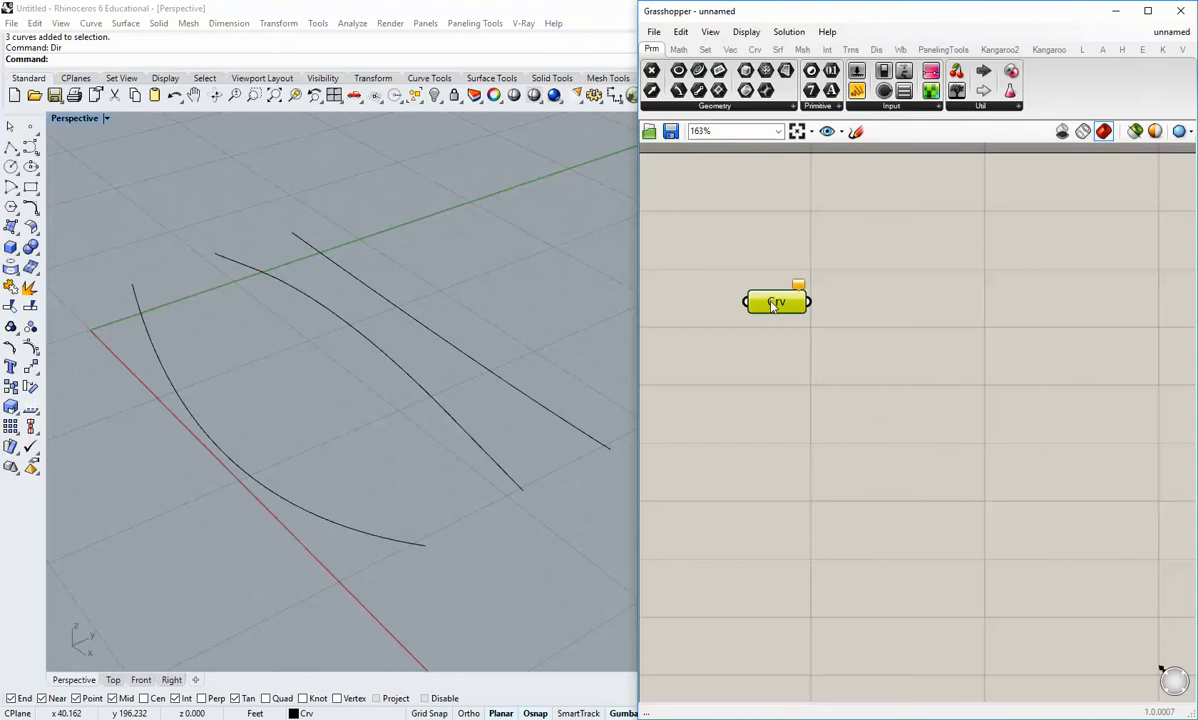
Reference the three Rhino curves in the Curve parameter as multiple curves, picking the near, middle and far curve in order
right_click(772, 305)
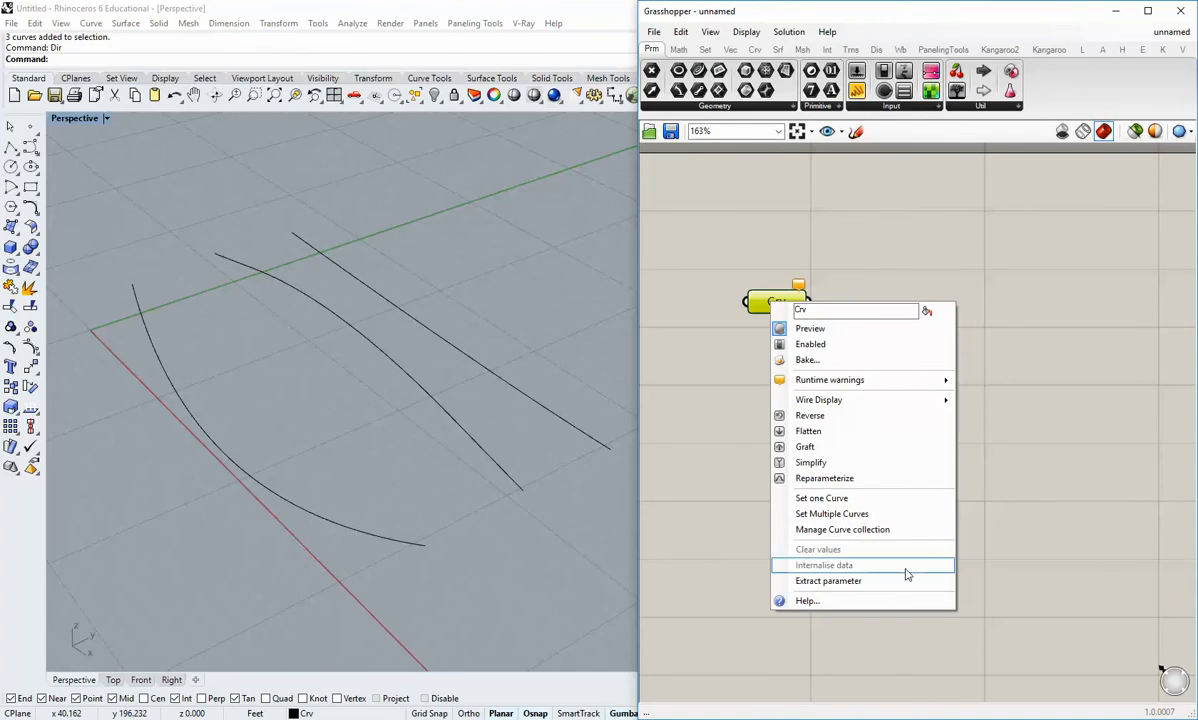
left_click(848, 514)
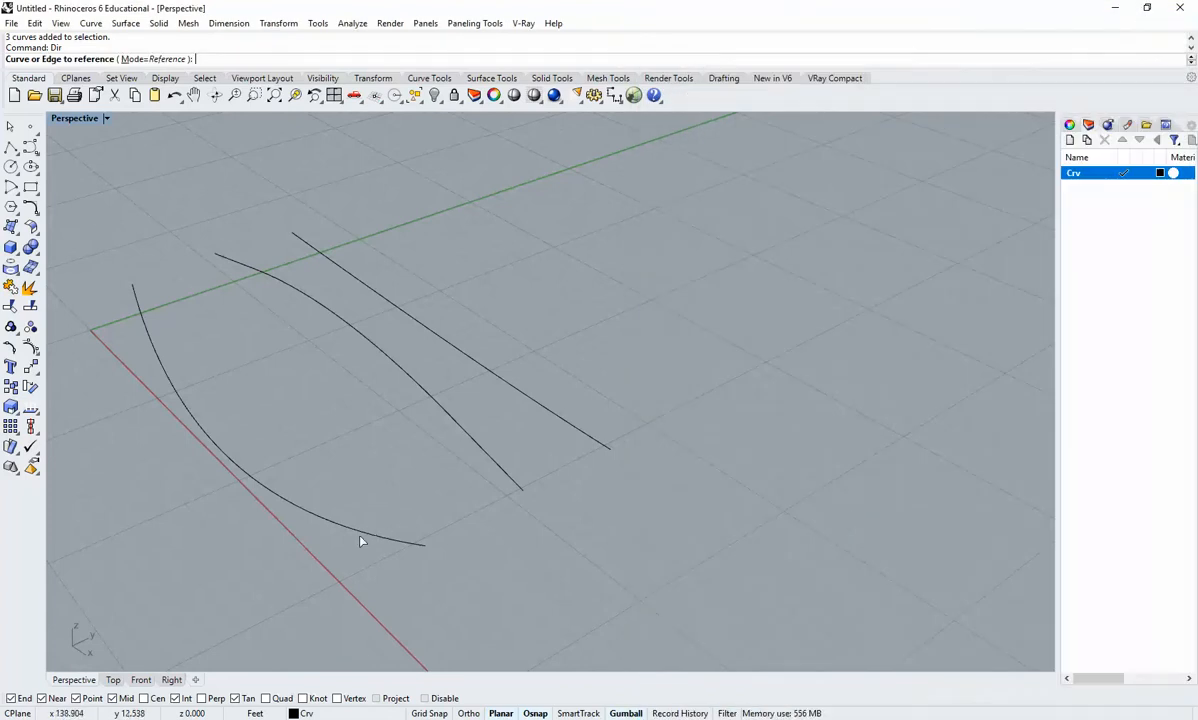
left_click(355, 533)
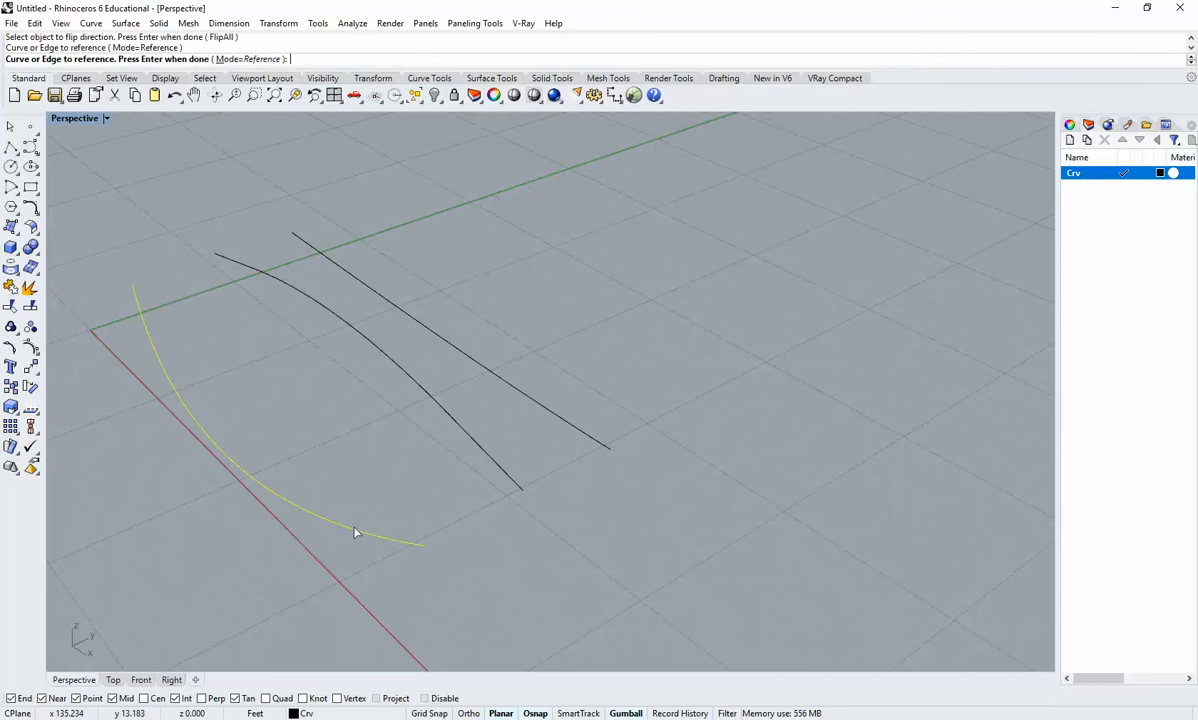
left_click(447, 418)
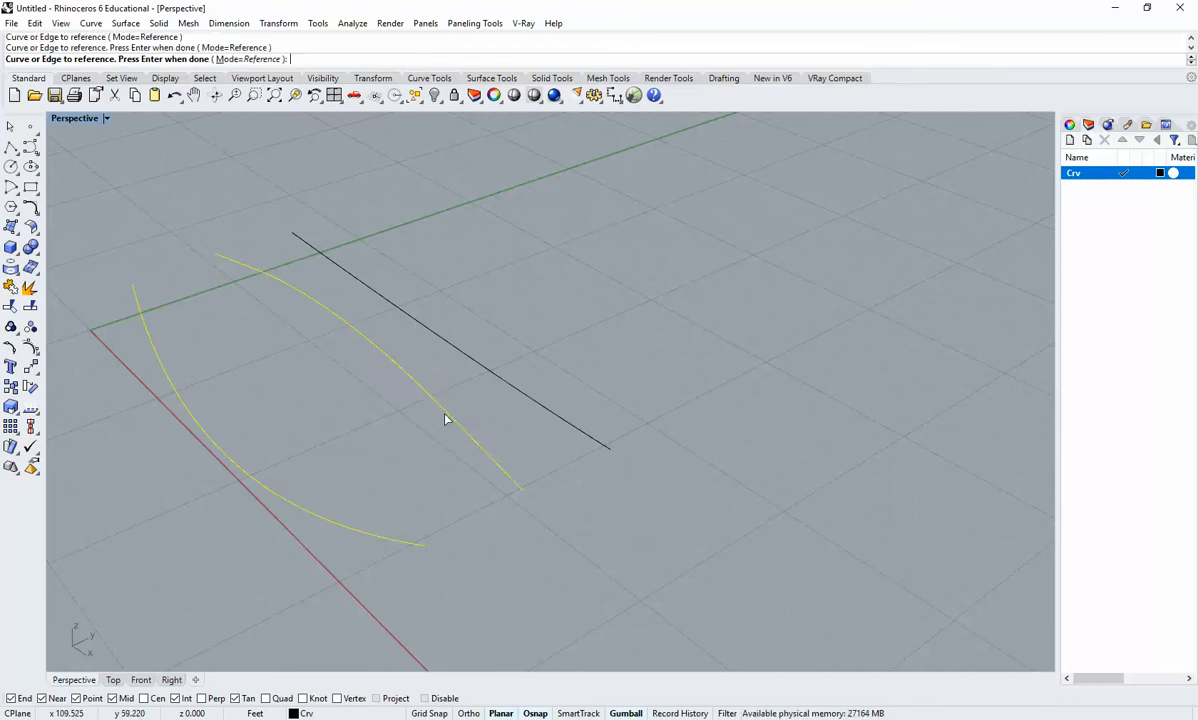
right_click_drag(447, 415, 527, 422)
left_click(524, 401)
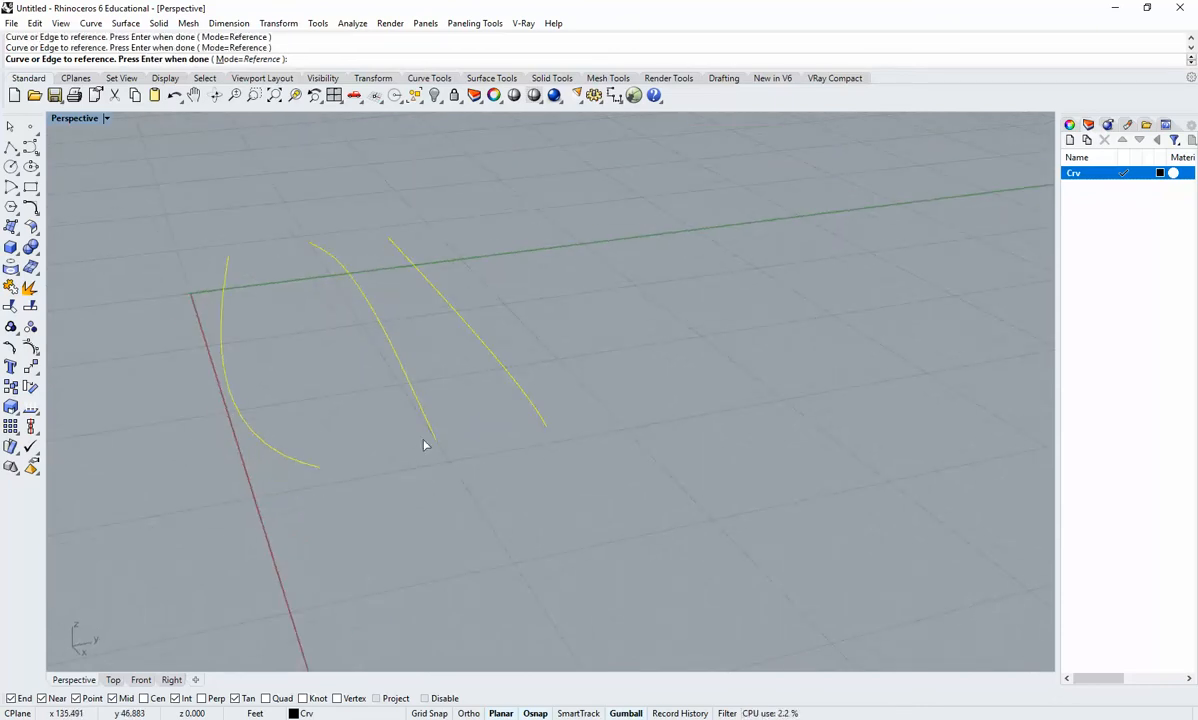
key("Return")
left_click(741, 428)
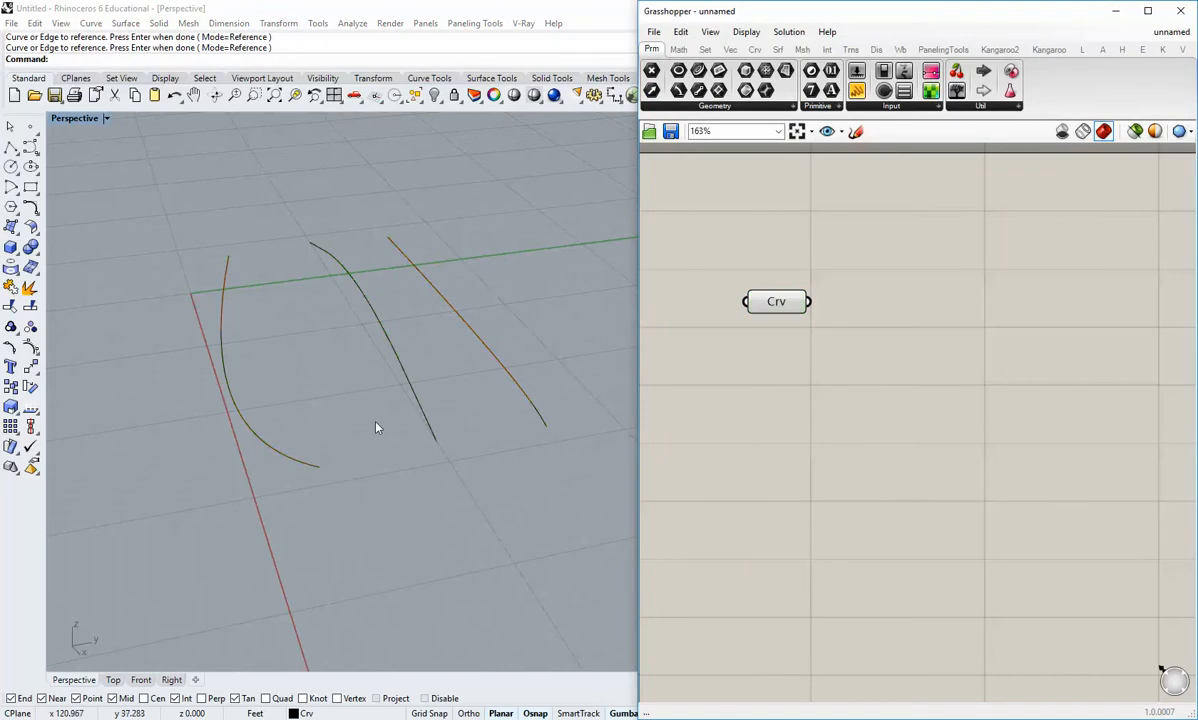
Hide the three original curves in the Rhino viewport
right_click_drag(377, 428, 340, 482)
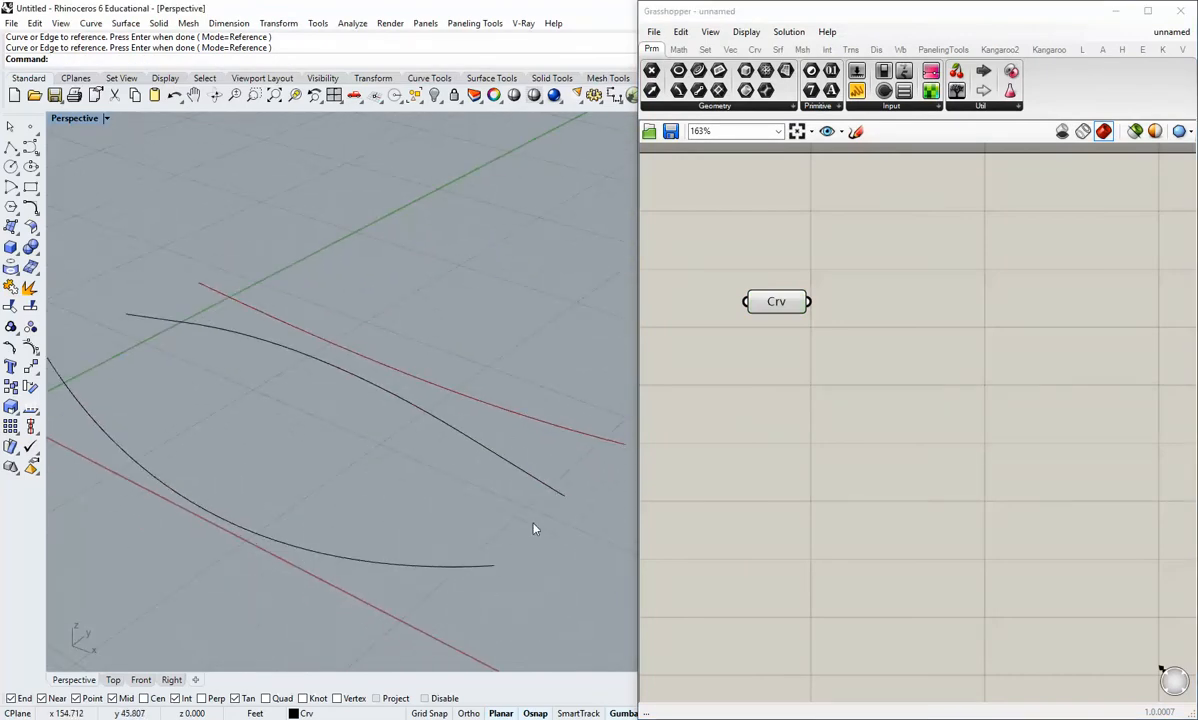
scroll(503, 518, "down", 2)
right_click_drag(502, 518, 499, 533)
left_click_drag(499, 533, 243, 342)
key("ctrl+h")
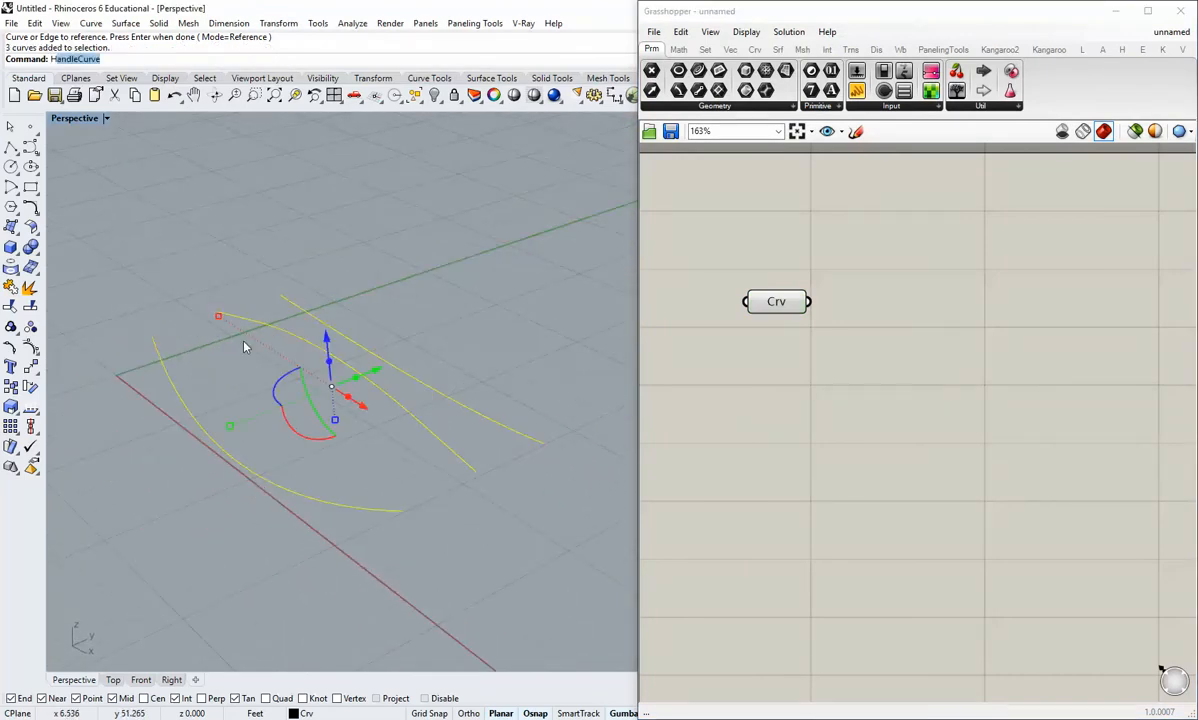
scroll(292, 366, "up", 2)
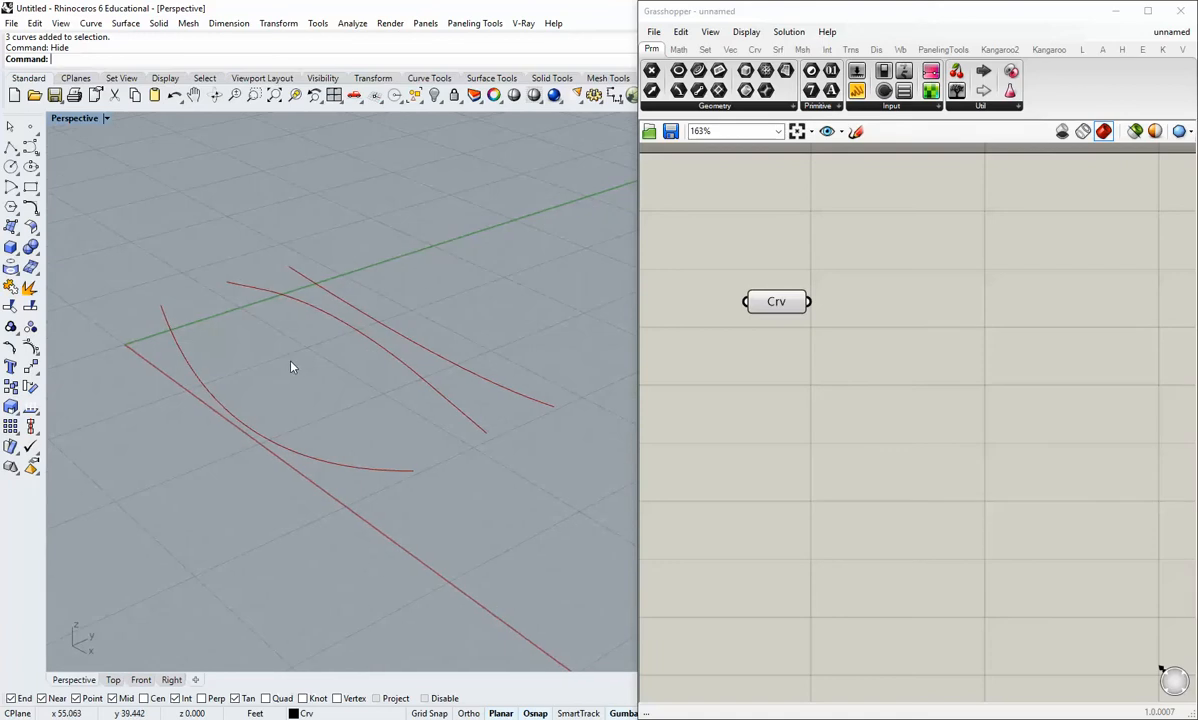
Move the Curve parameter closer to the upper-left corner of the Grasshopper document
left_click_drag(791, 306, 768, 288)
right_click_drag(795, 317, 969, 399)
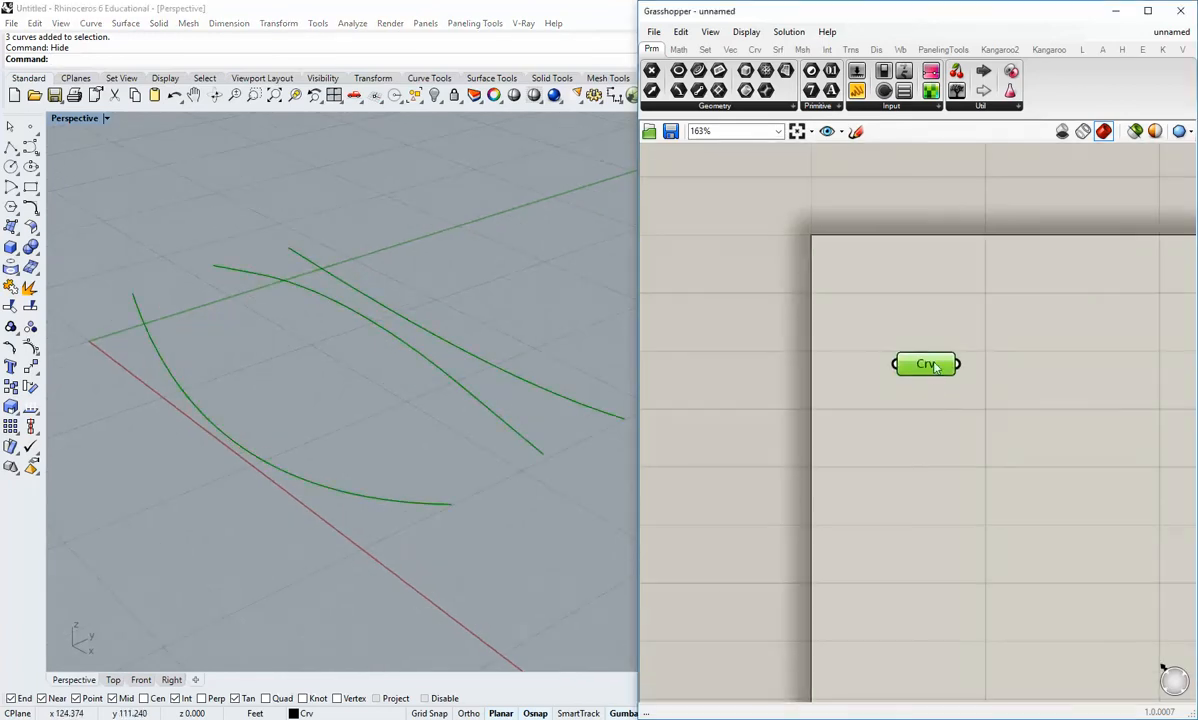
left_click_drag(930, 363, 901, 320)
left_click(969, 391)
scroll(987, 429, "down", 1)
right_click_drag(987, 429, 804, 373)
mouse_move(744, 284)
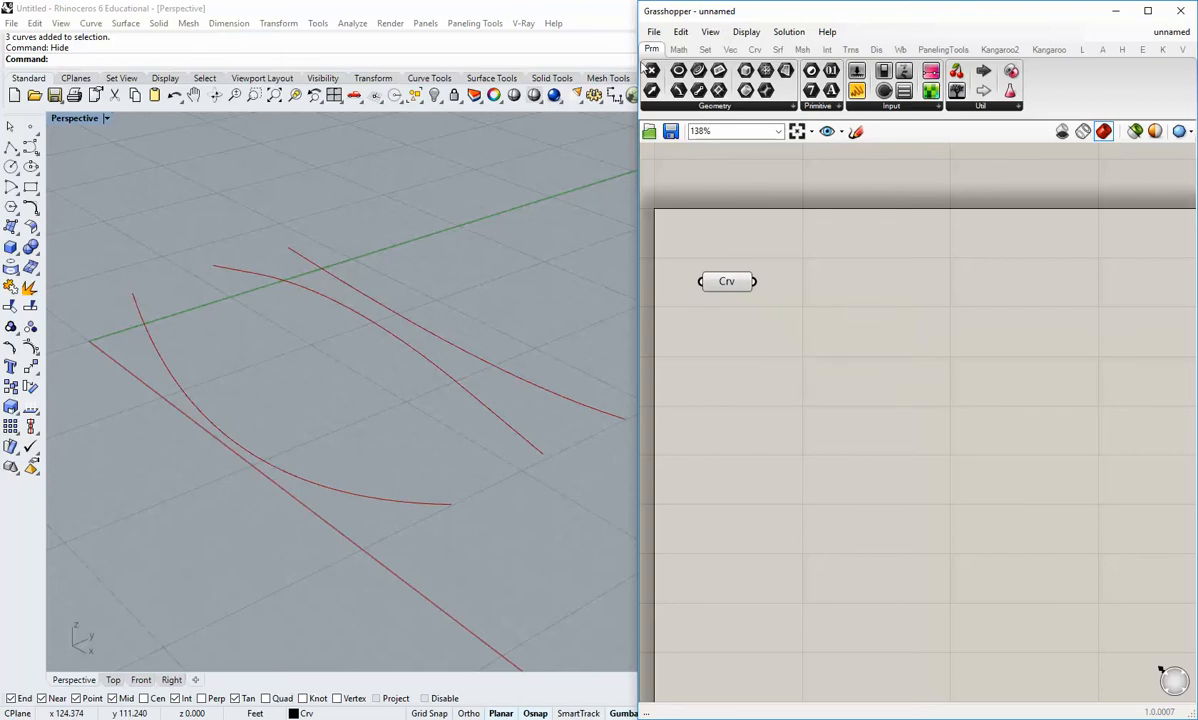
Add a List Item component and connect the Curve parameter to its L input
left_click(705, 49)
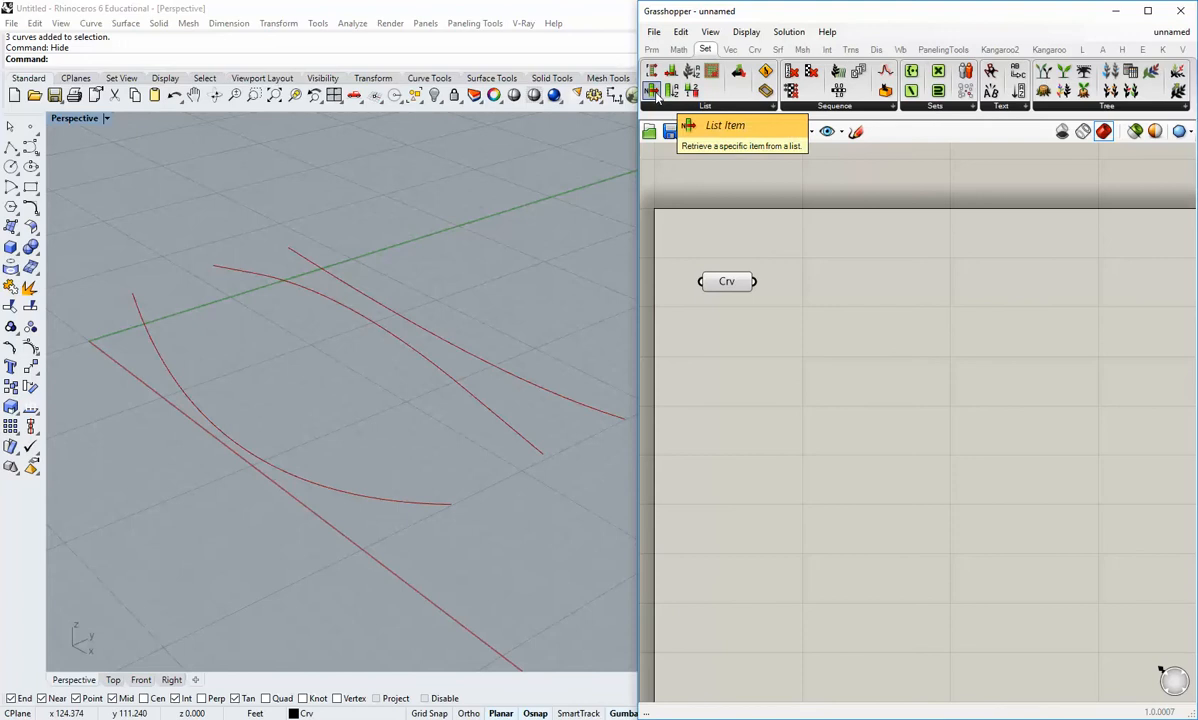
left_click_drag(655, 93, 877, 321)
left_click_drag(755, 282, 868, 312)
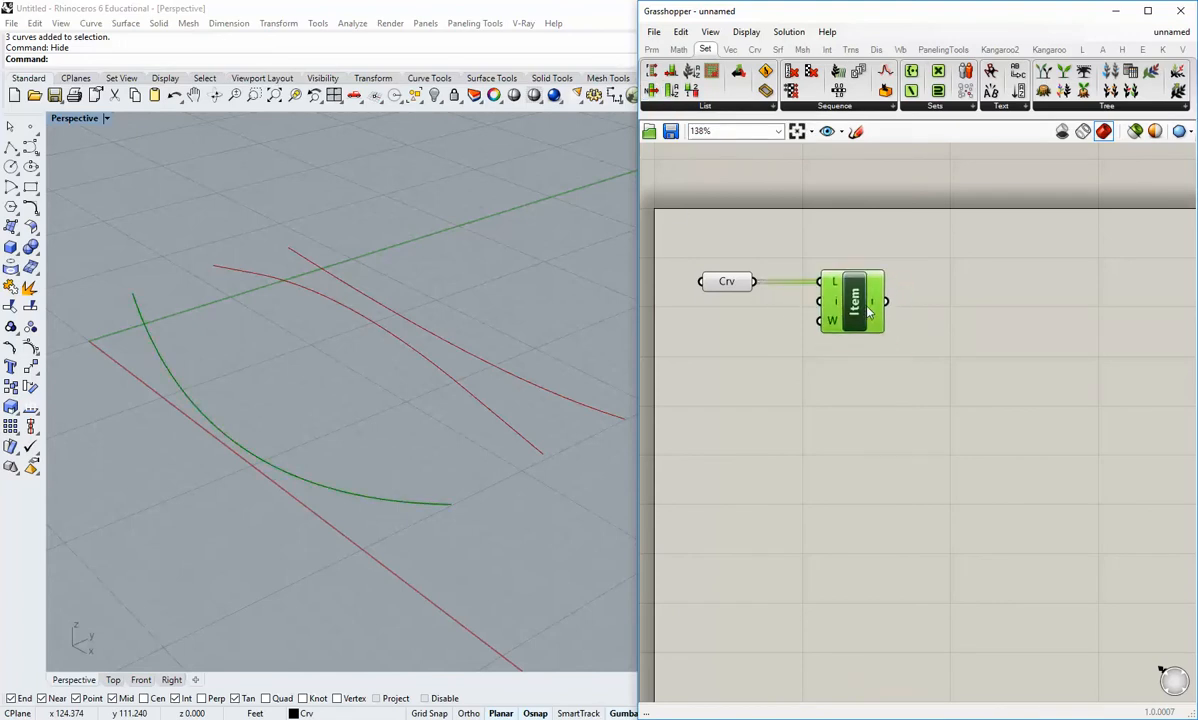
Add the +1 and +2 outputs to the List Item component so each of the three curves is output separately
scroll(880, 340, "up", 6)
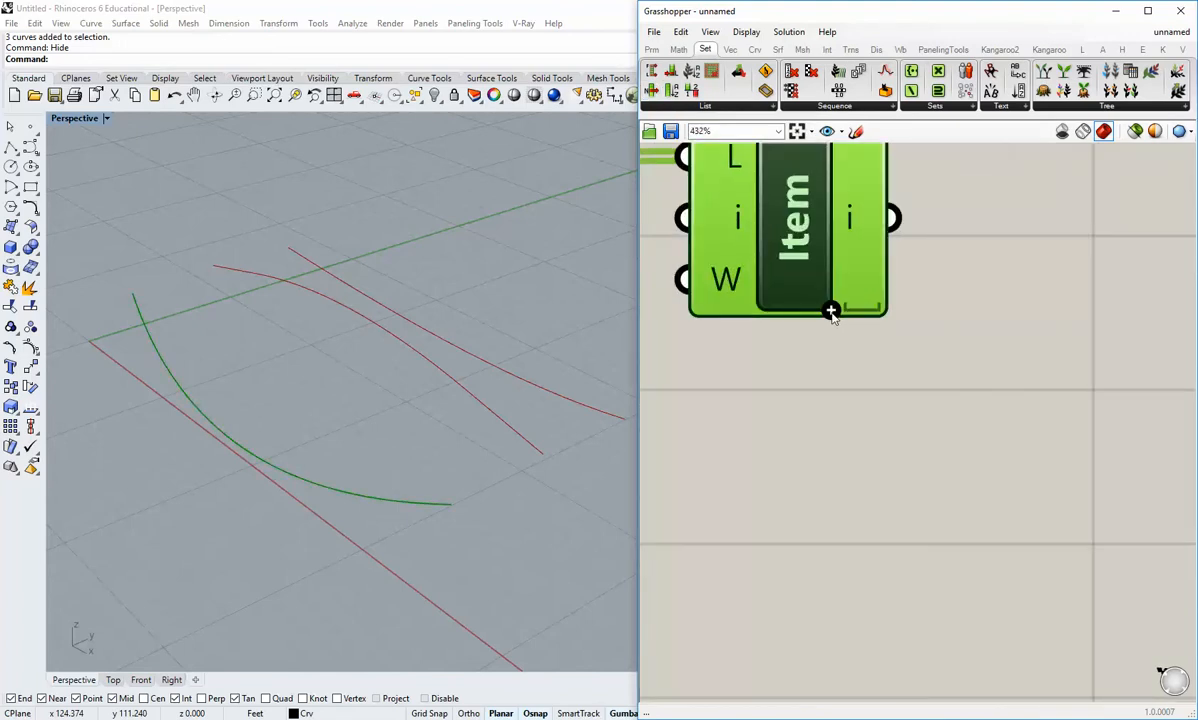
left_click(831, 311)
scroll(832, 316, "down", 3)
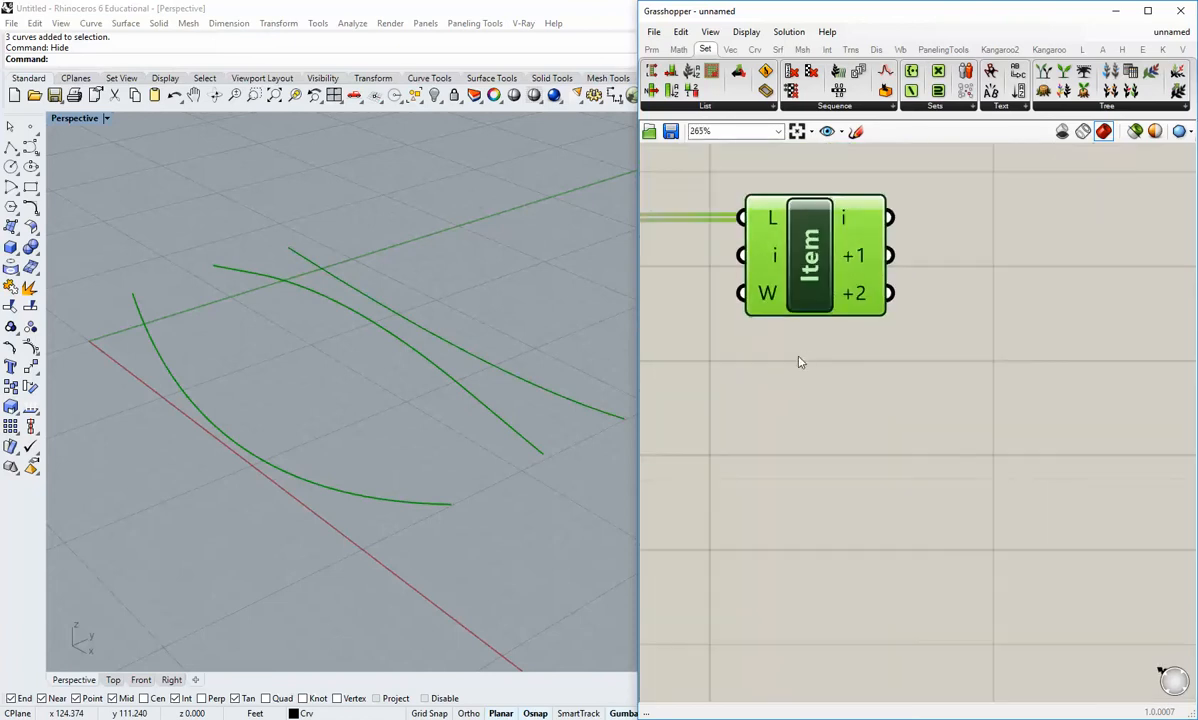
scroll(905, 426, "down", 1)
Turn off the preview of the Curve parameter
right_click(721, 308)
left_click(761, 336)
scroll(814, 373, "down", 3)
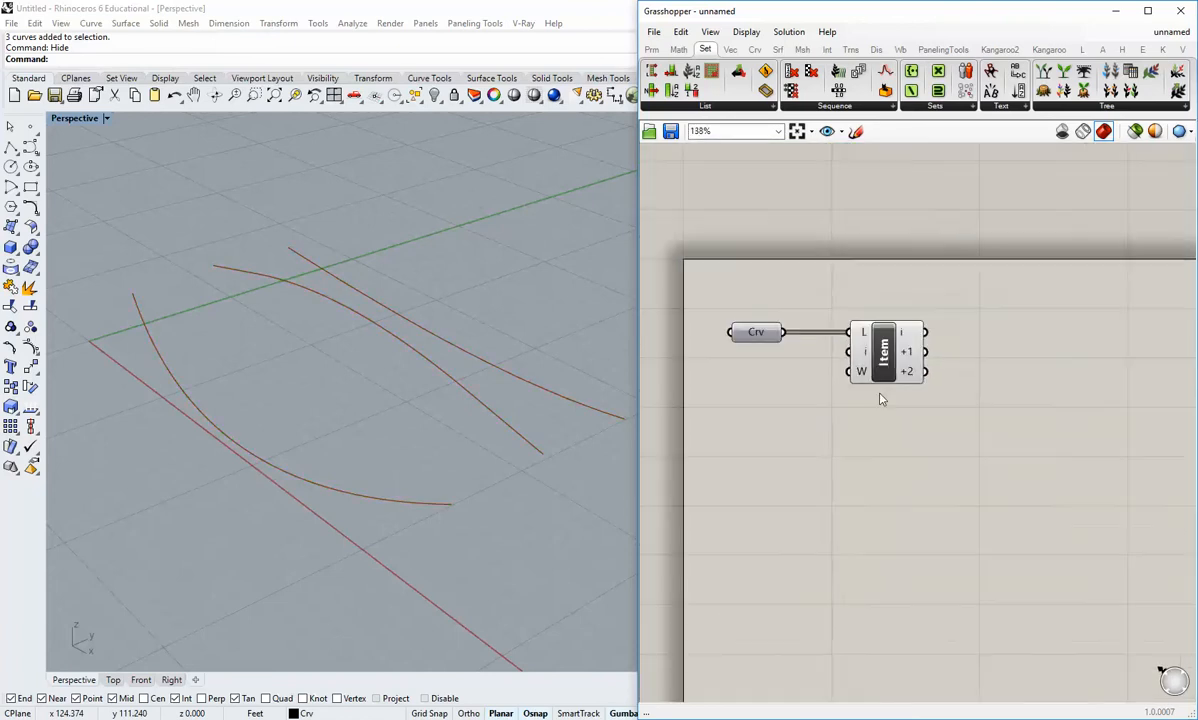
right_click_drag(878, 394, 815, 380)
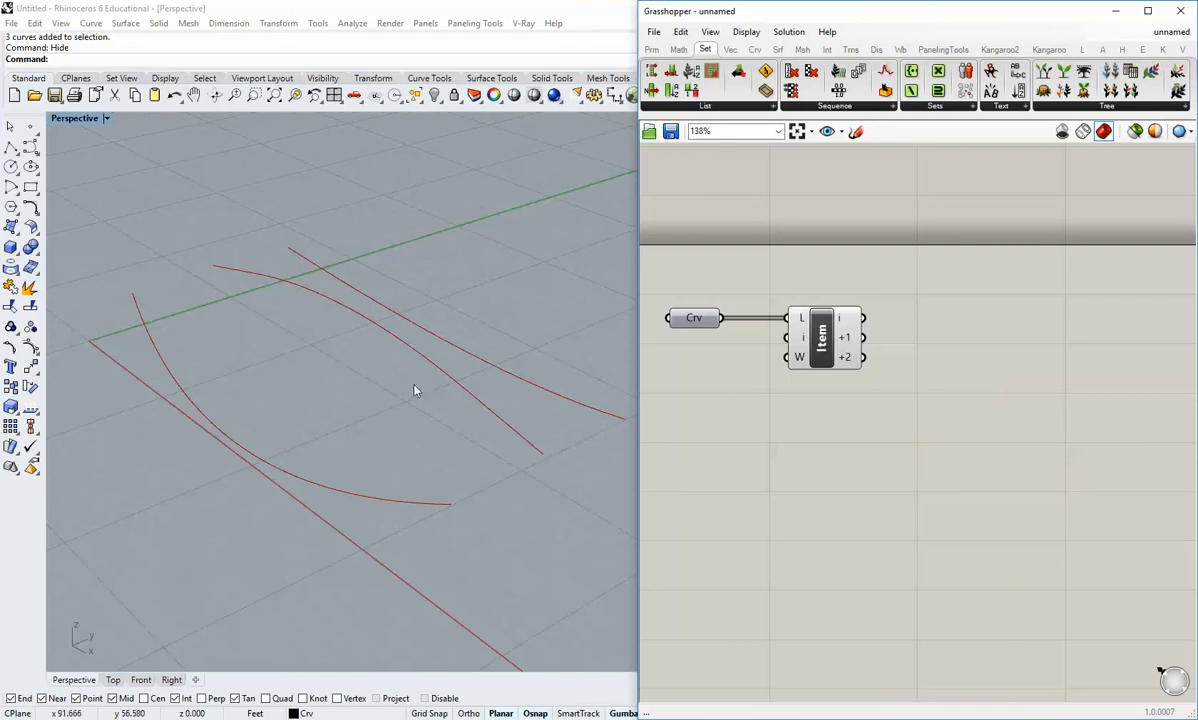
Add a Divide Curve component beside the List Item component and connect the i output to its C input
right_click_drag(414, 393, 448, 428)
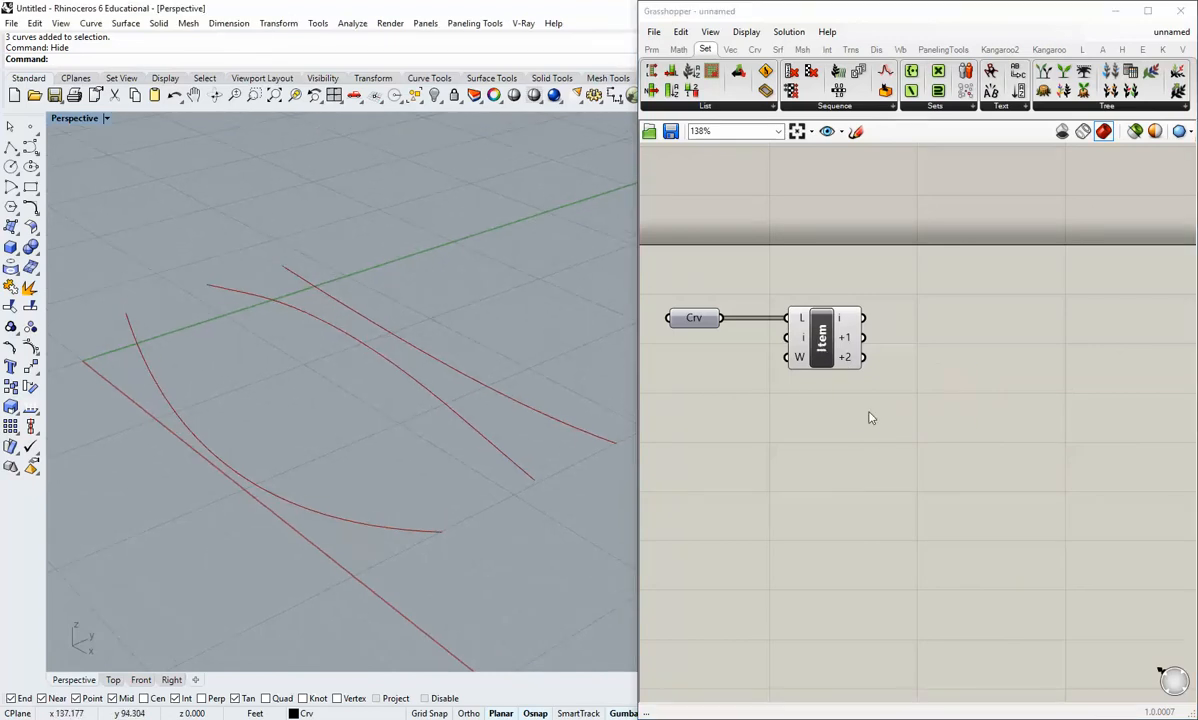
left_click(755, 49)
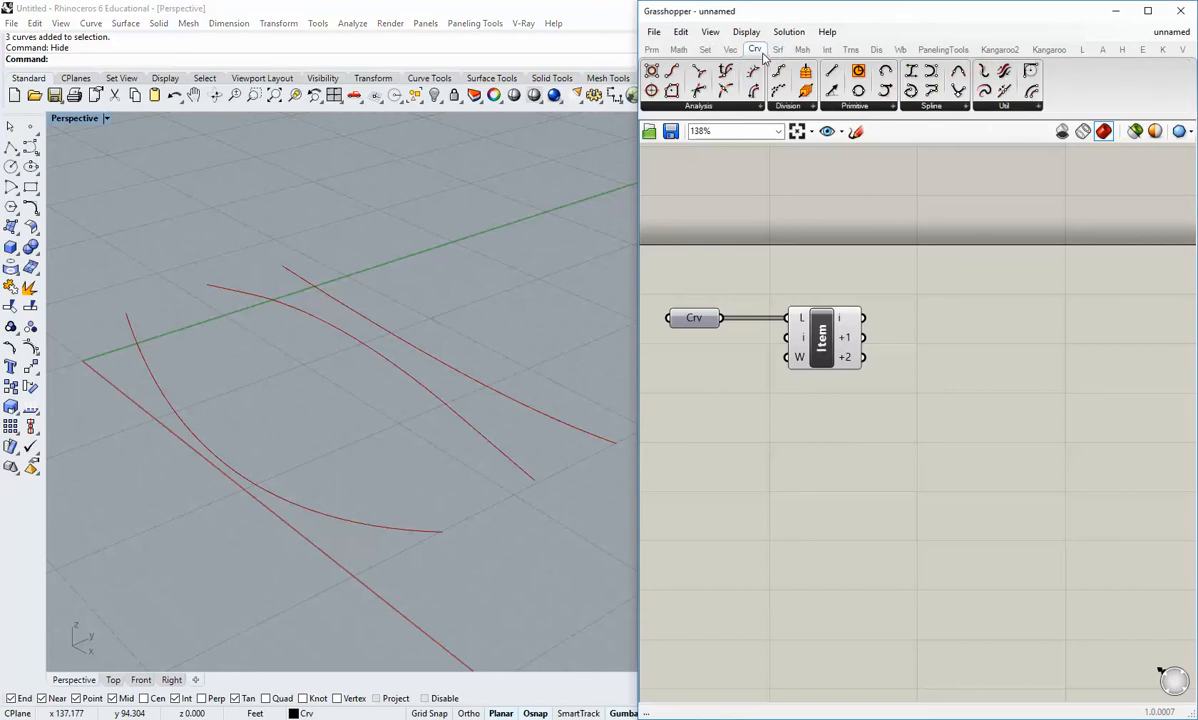
left_click(788, 107)
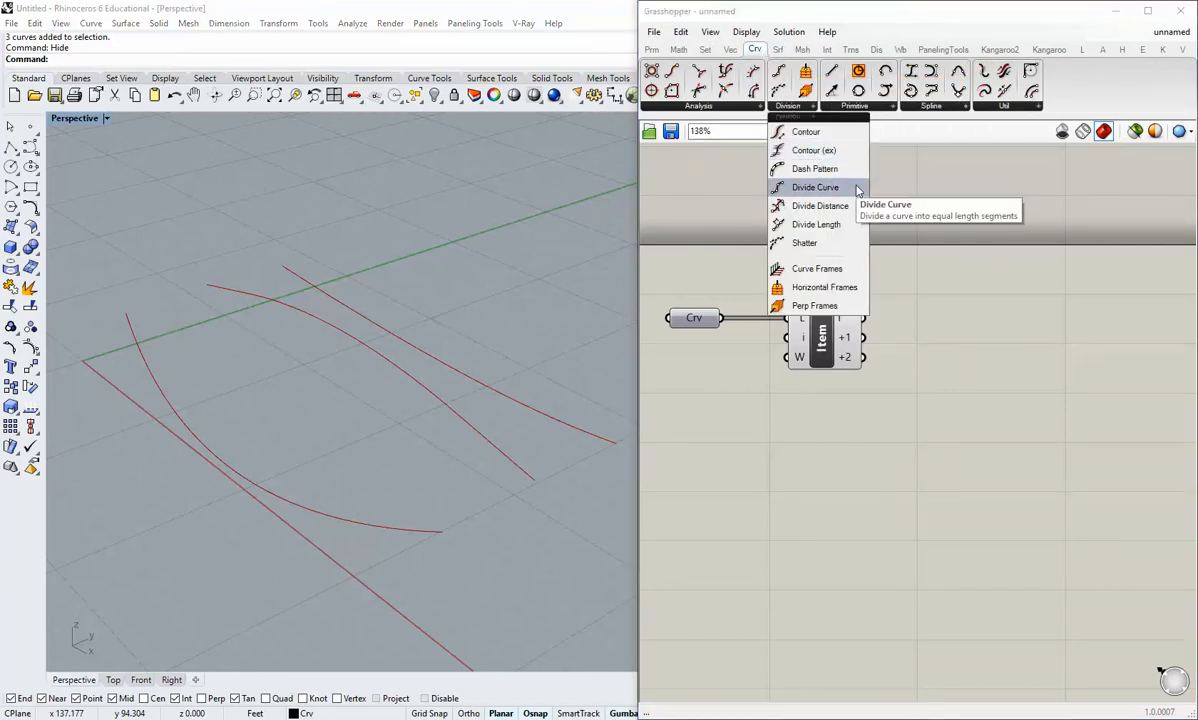
left_click(840, 193)
left_click(1043, 373)
right_click_drag(1027, 424, 975, 436)
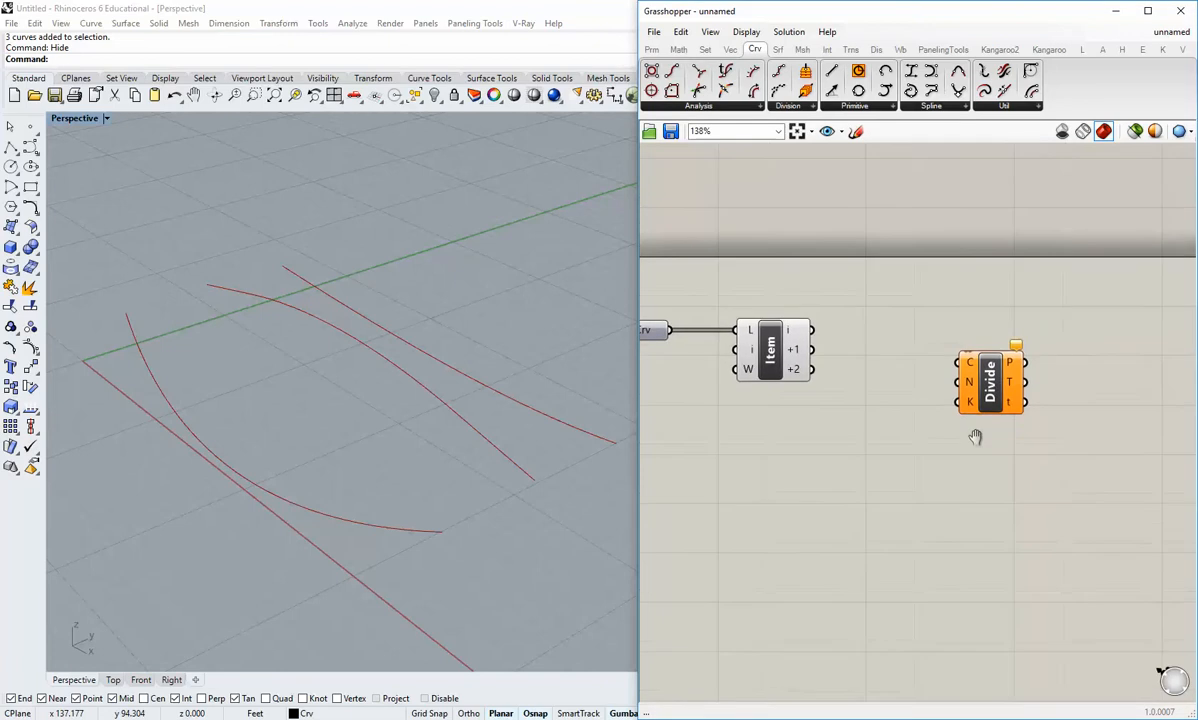
left_click_drag(988, 392, 995, 369)
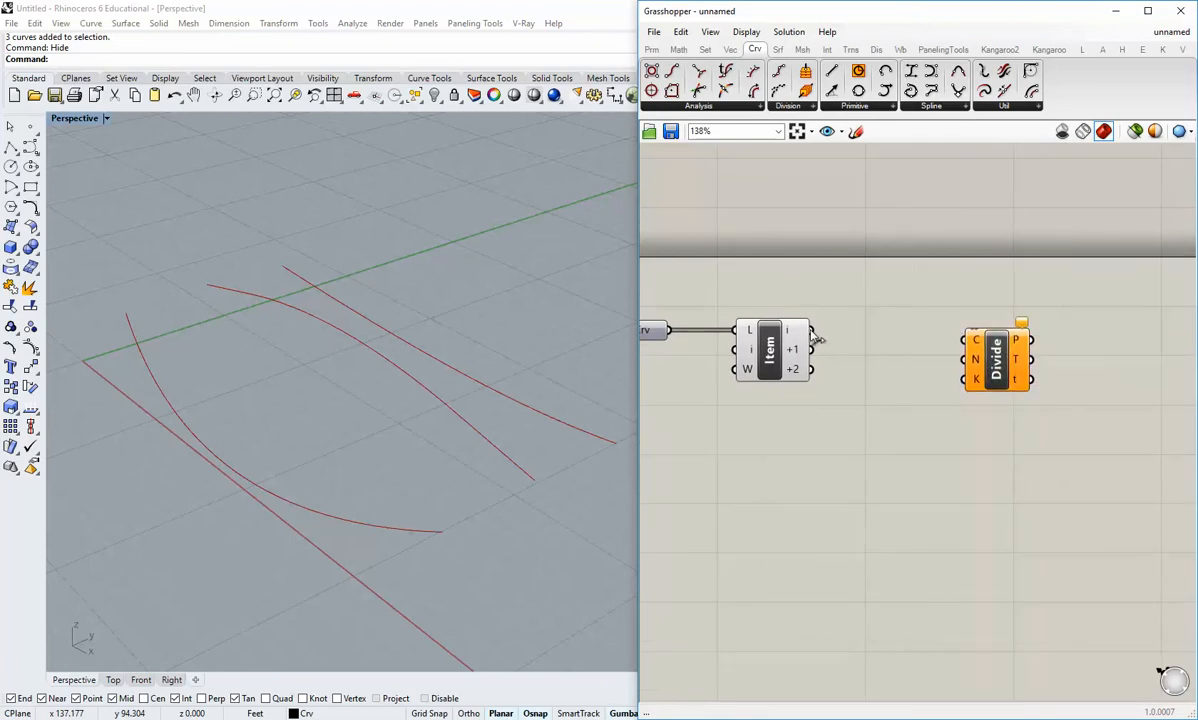
left_click_drag(813, 334, 966, 340)
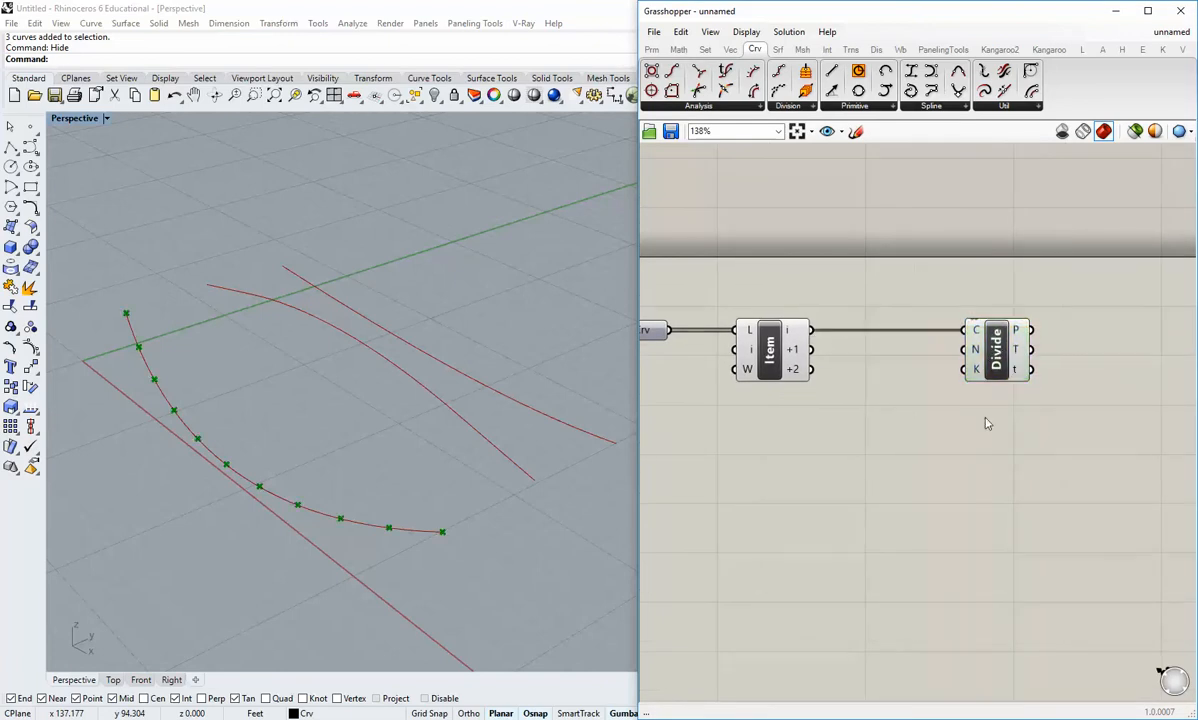
Duplicate the Divide Curve component directly below the original and connect the List Item's +2 output to the copy's C input
scroll(944, 404, "down", 2)
left_click(953, 352)
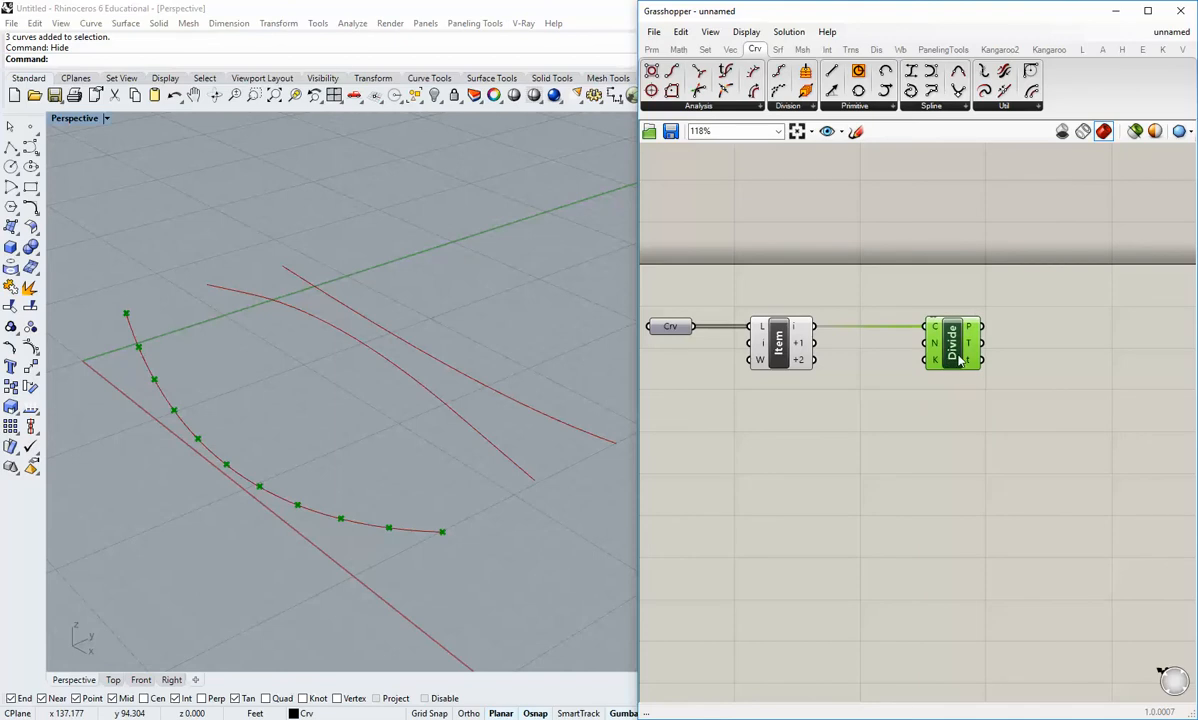
left_click_drag(955, 345, 950, 398, "alt")
left_click(828, 408)
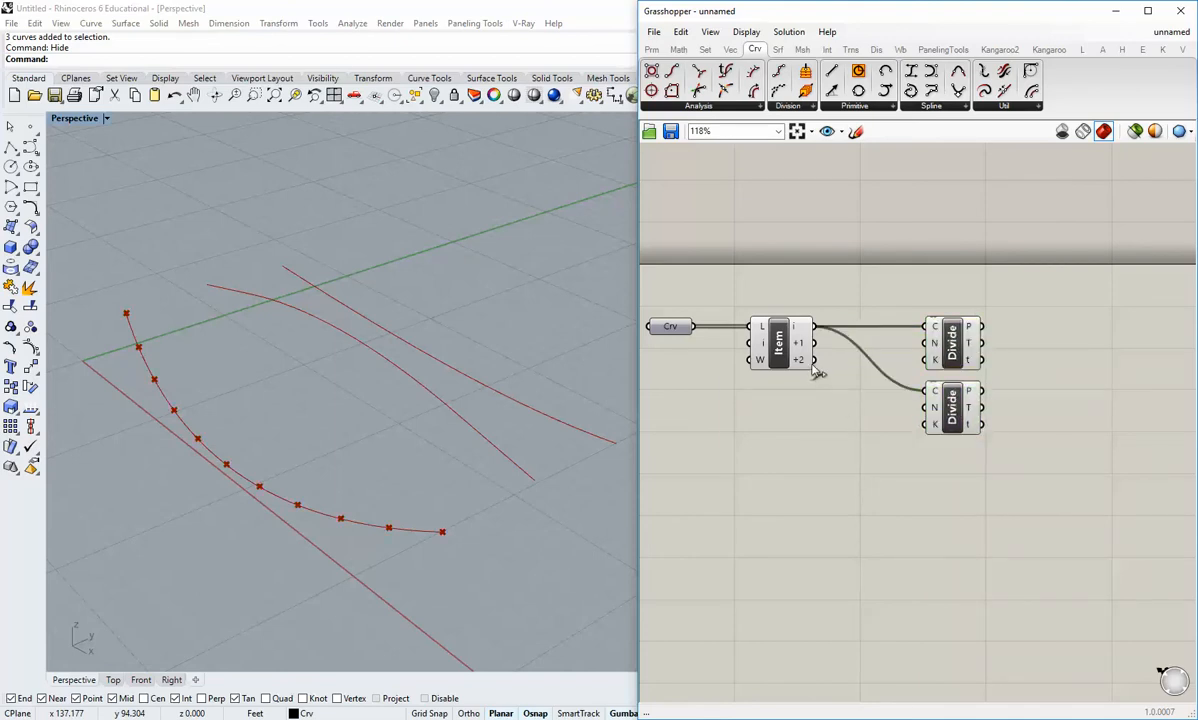
left_click_drag(813, 359, 925, 391)
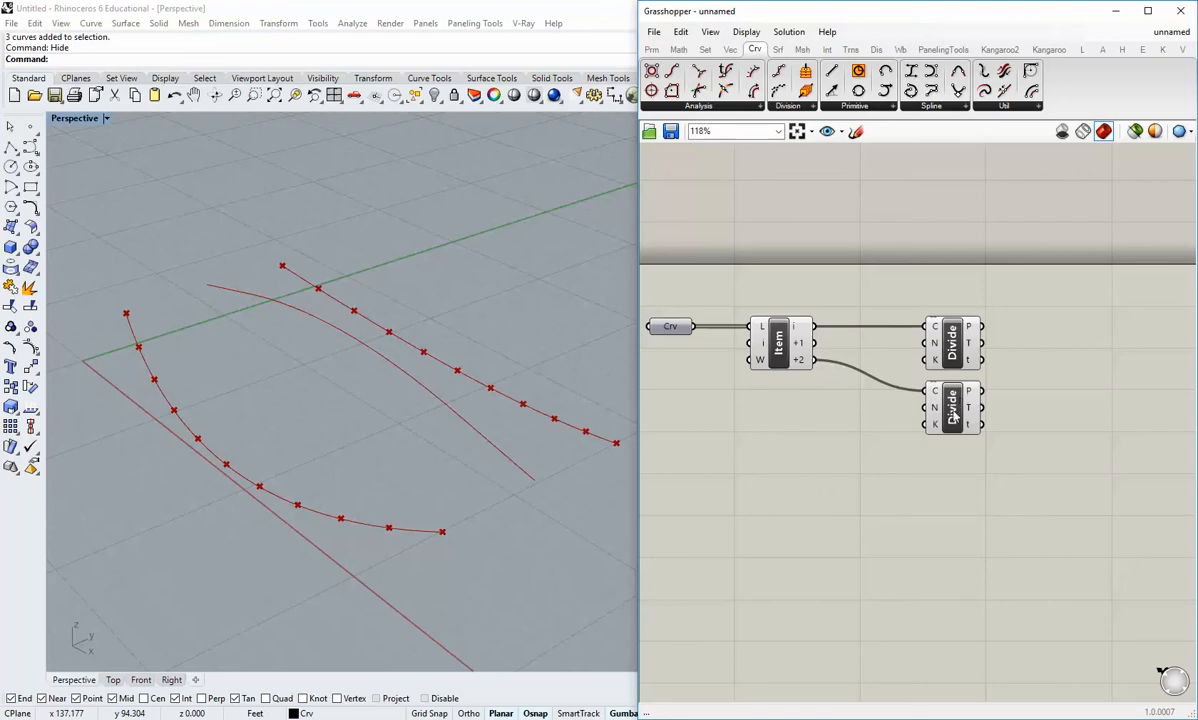
scroll(805, 370, "up", 3)
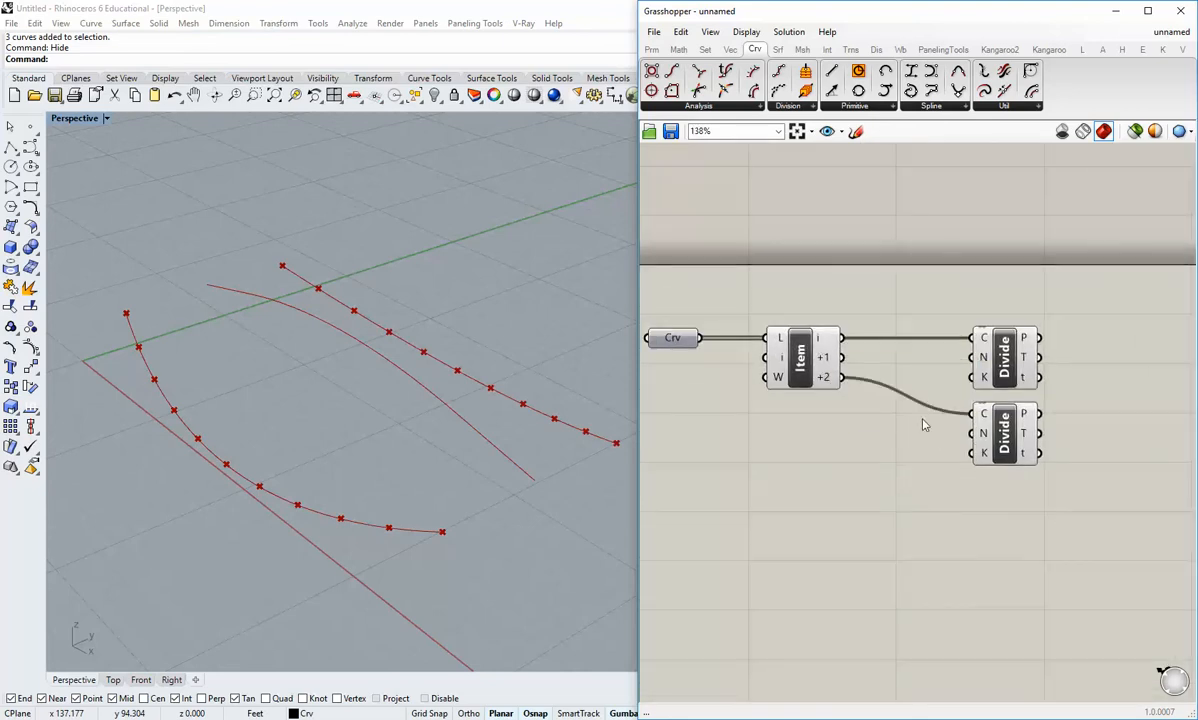
right_click_drag(425, 412, 360, 440)
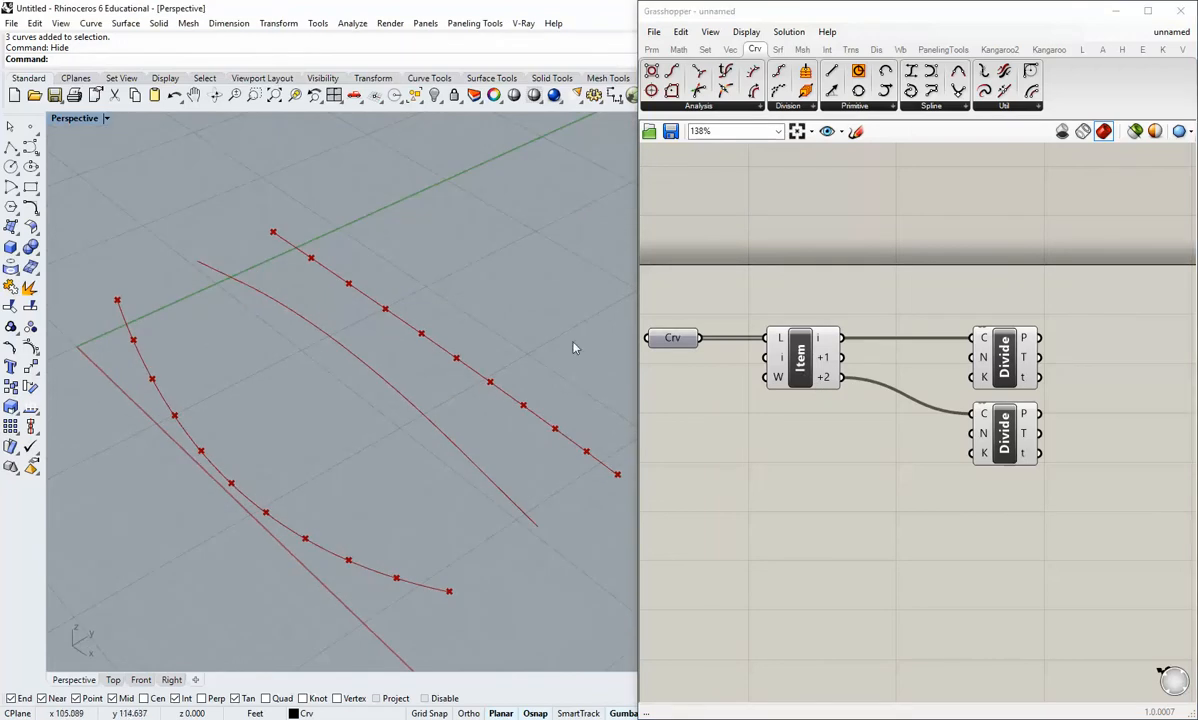
right_click_drag(462, 450, 455, 438)
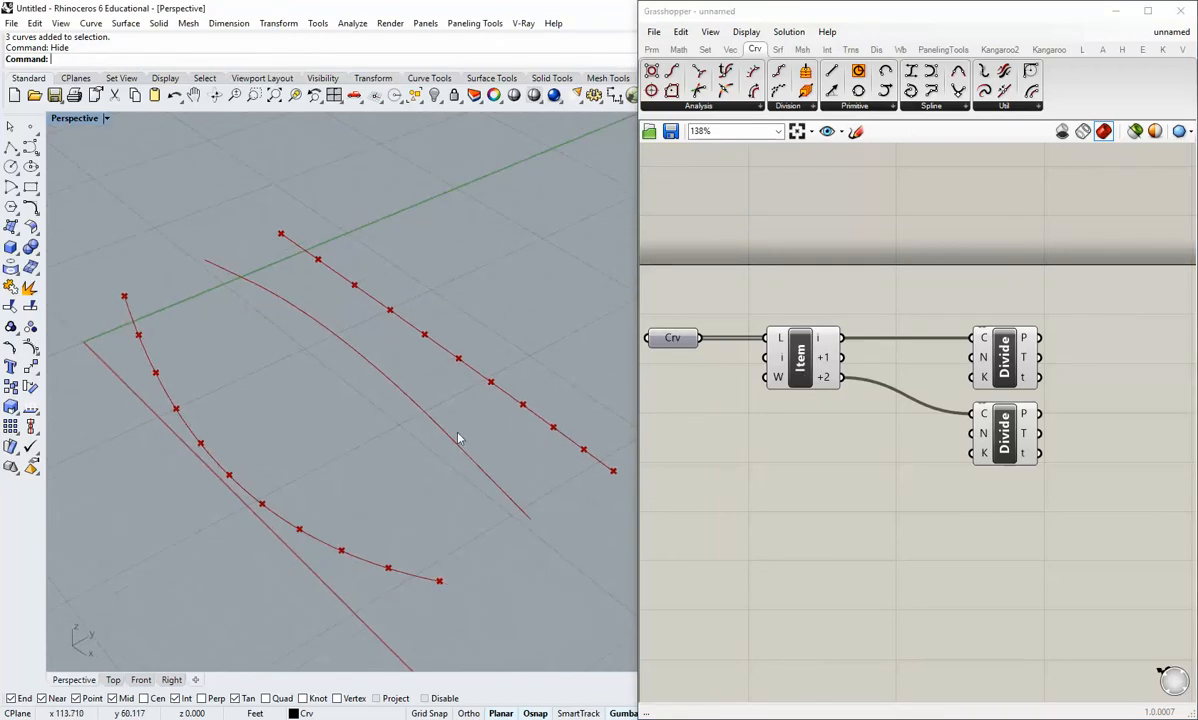
Add a Panel below the List Item component and enter 22 as its content
left_click(943, 439)
scroll(943, 439, "down", 2)
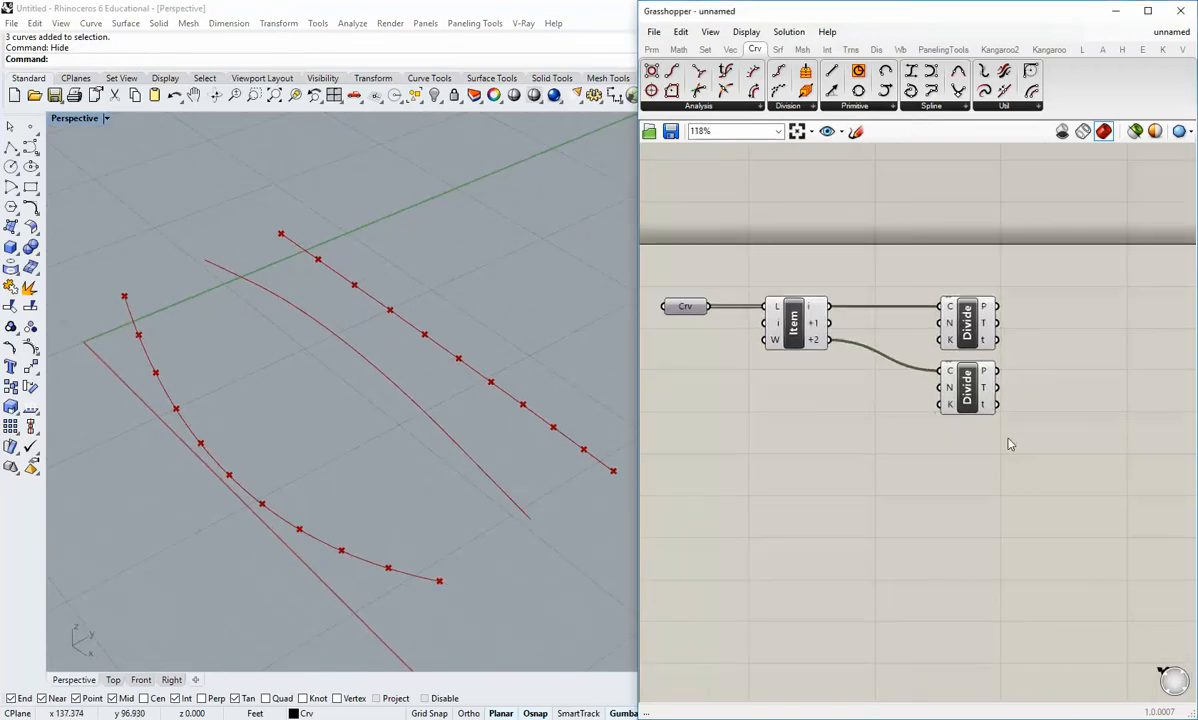
left_click(651, 49)
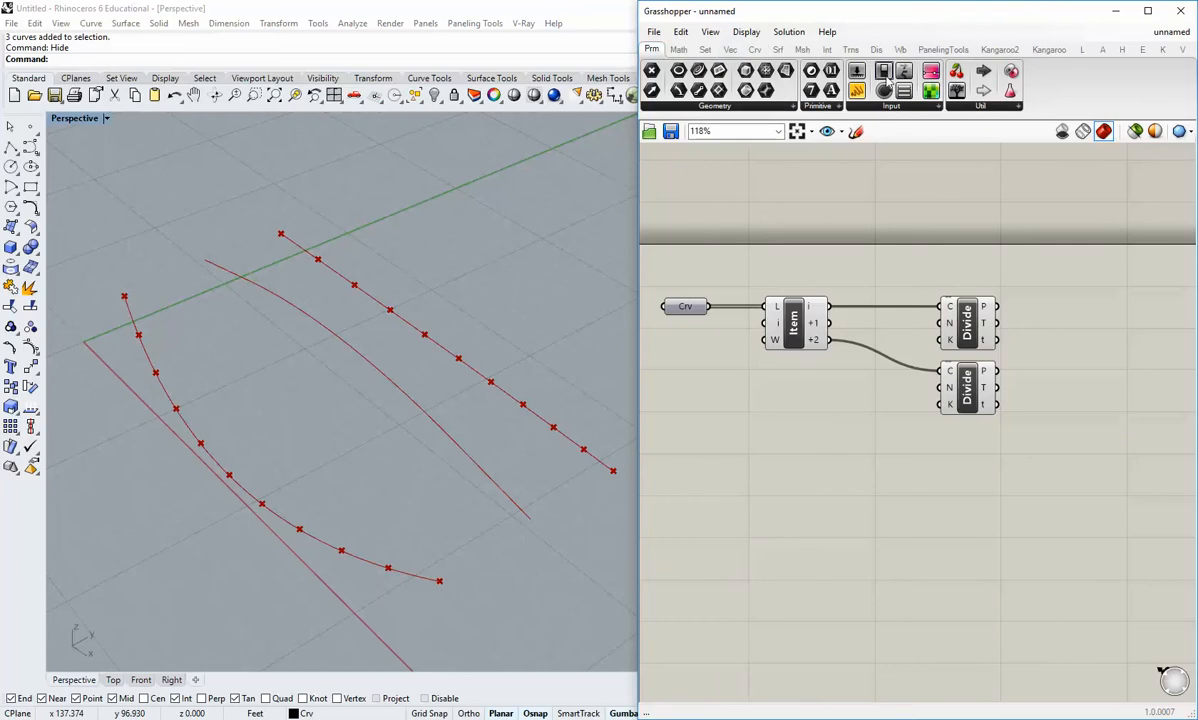
left_click_drag(857, 95, 818, 470)
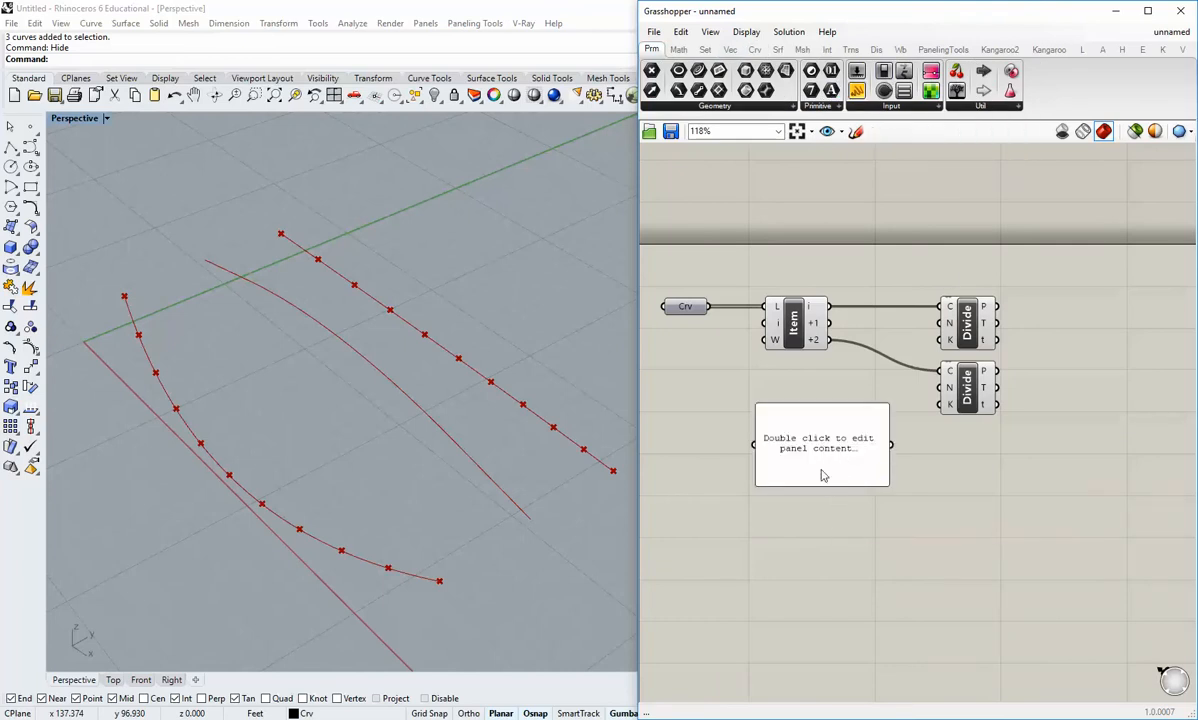
double_click(822, 450)
type("22")
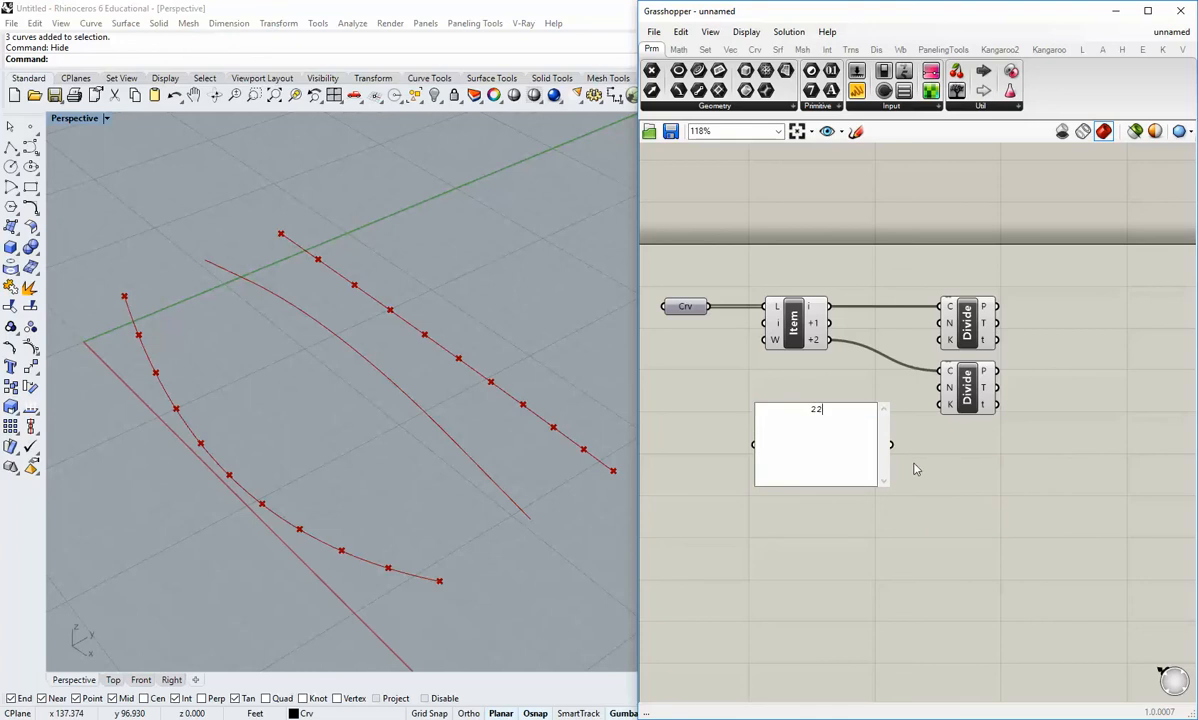
left_click(914, 469)
Shrink the 22 panel, connect it to the N inputs of both Divide Curve components, and place it lower beneath the Curve parameter
left_click_drag(884, 482, 945, 323)
left_click_drag(842, 396, 945, 388)
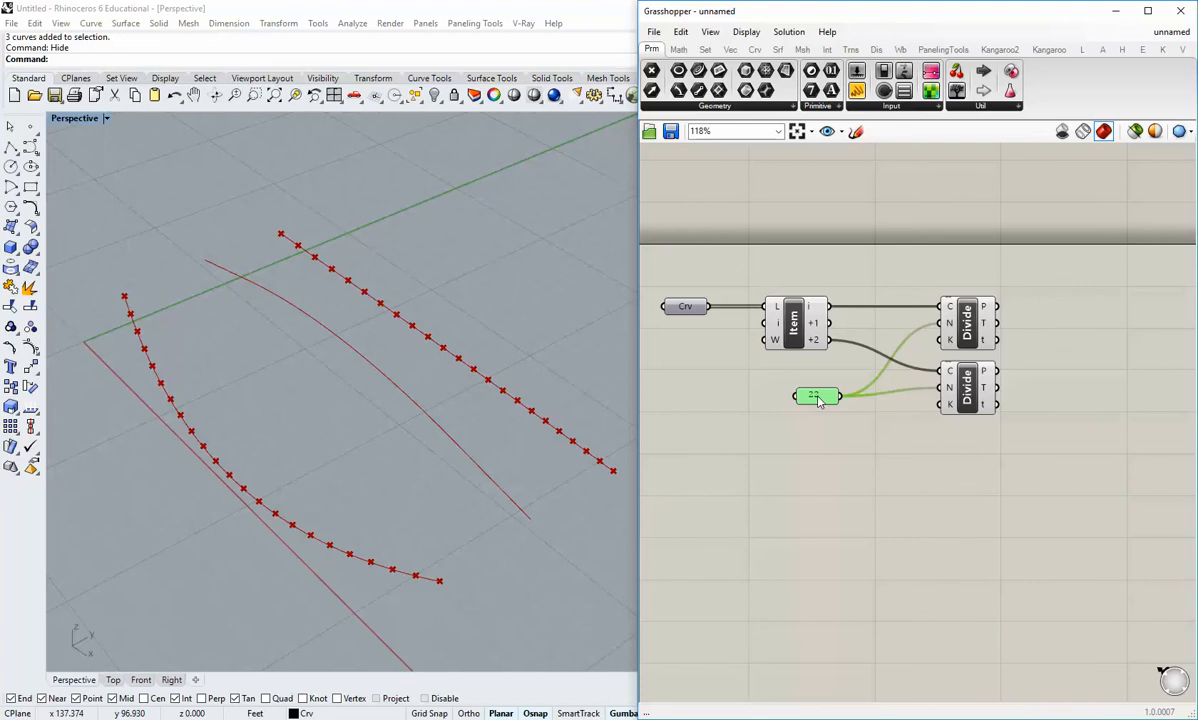
left_click_drag(818, 400, 738, 451)
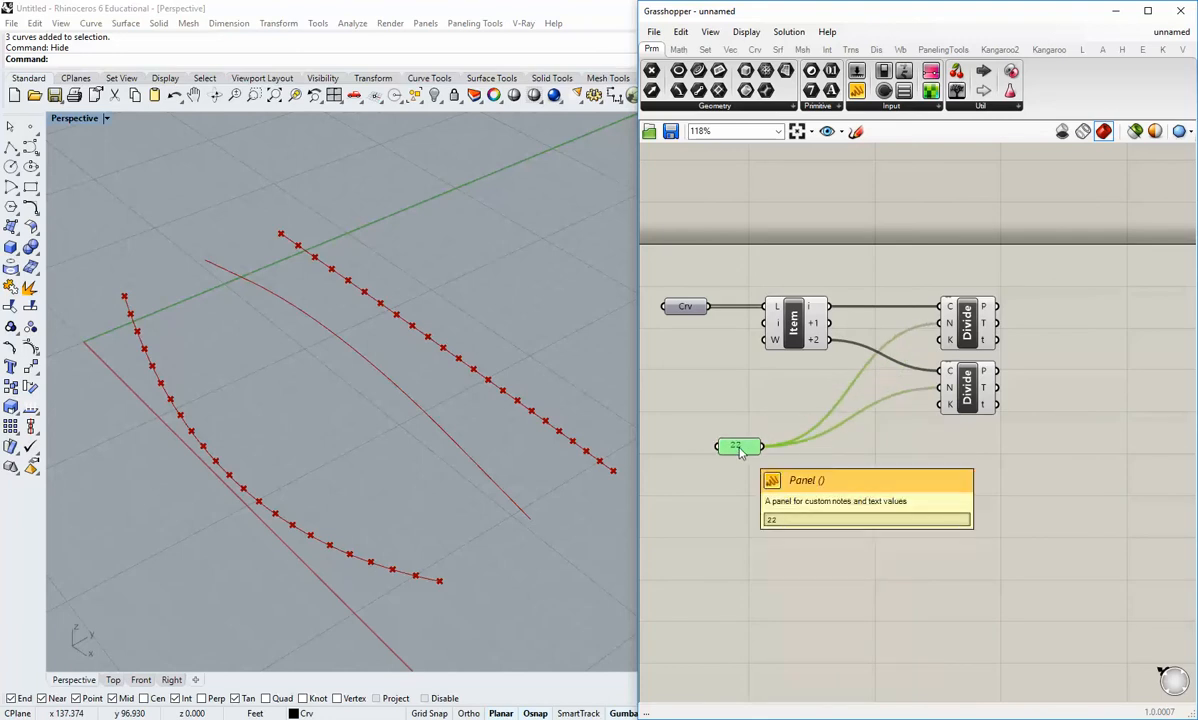
left_click(764, 542)
Put the division-count panel into its own group
scroll(737, 449, "up", 1)
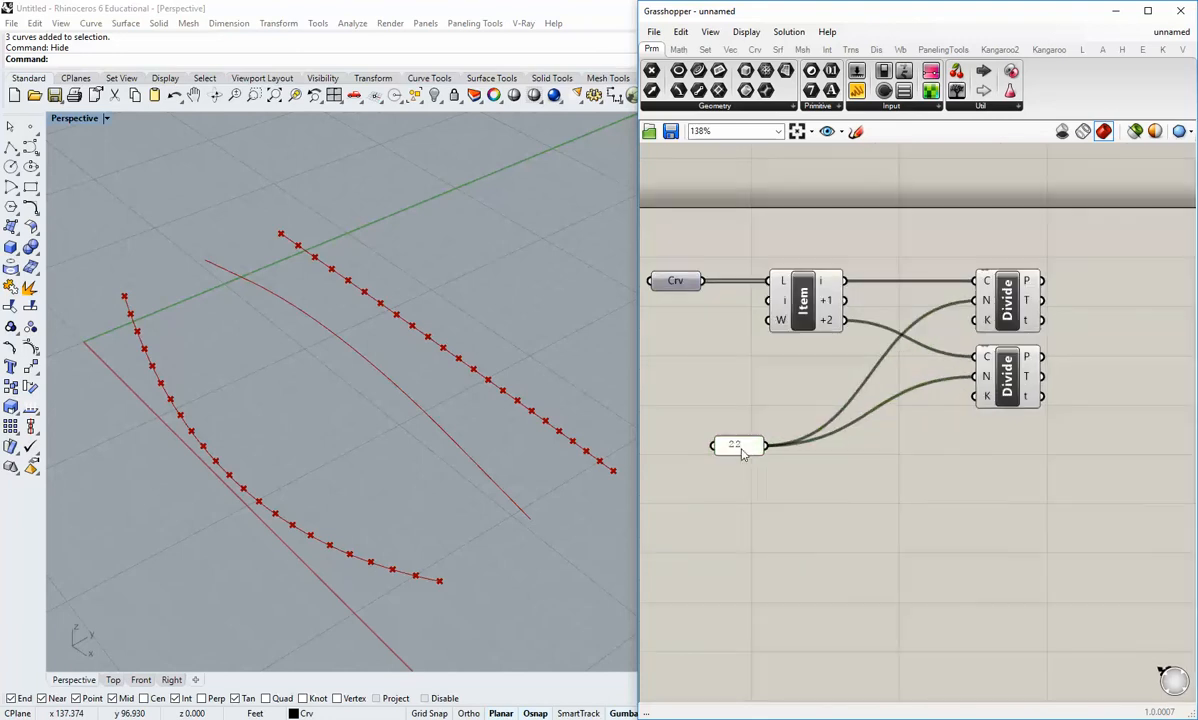
middle_click(741, 453)
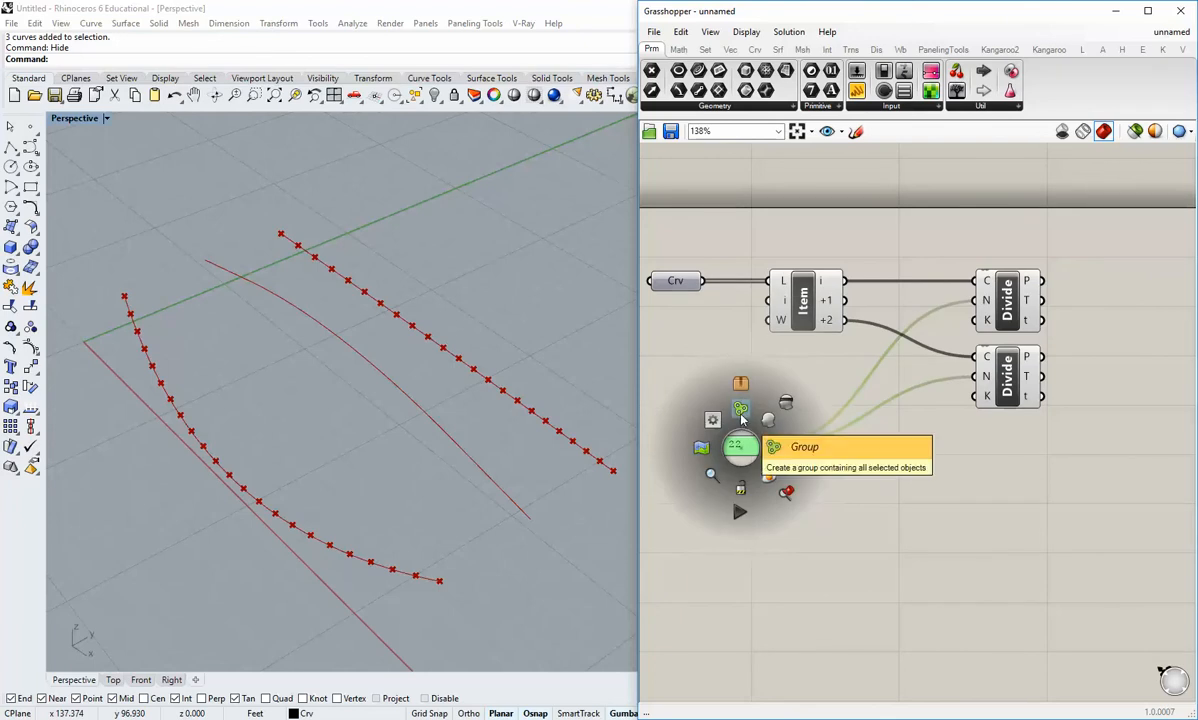
left_click(741, 420)
right_click_drag(781, 484, 843, 471)
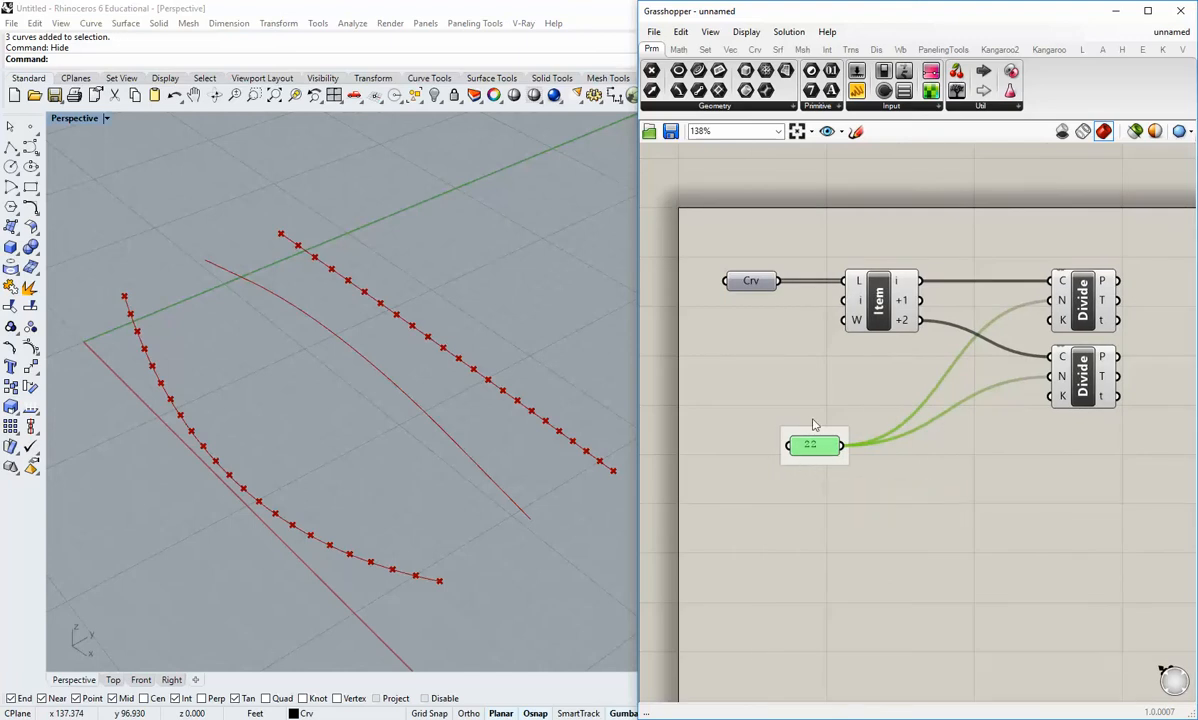
Label the panel's group "# of primary beams"
scroll(807, 478, "up", 2)
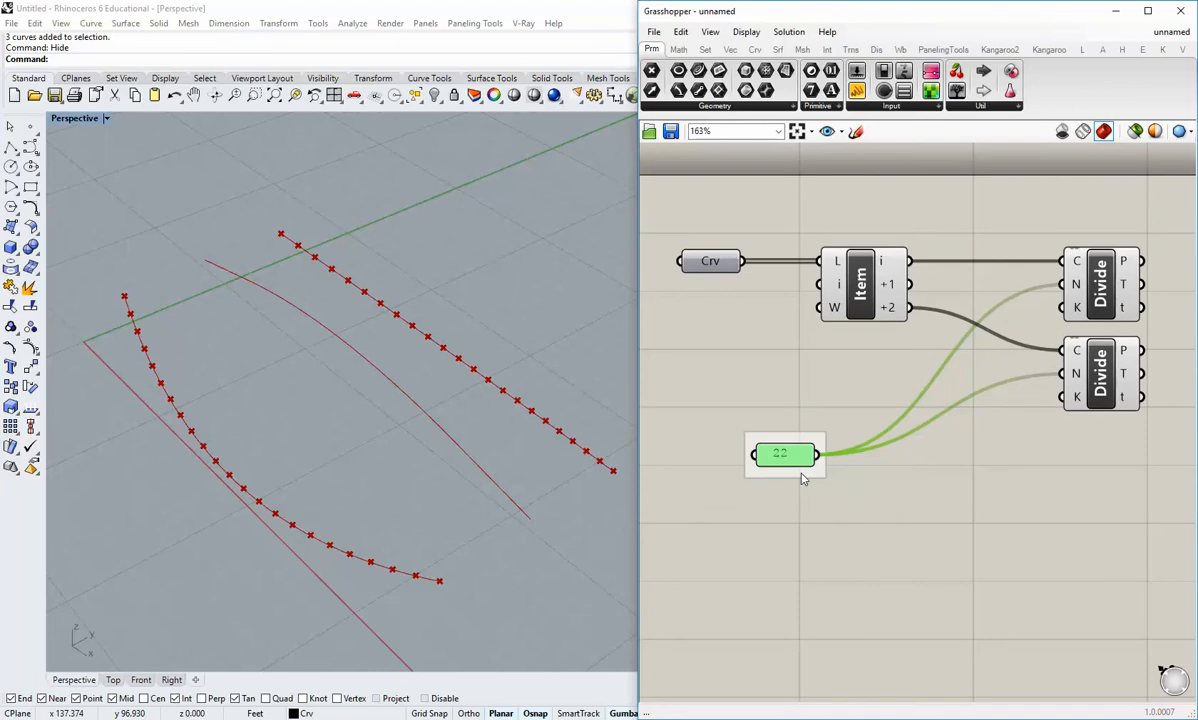
right_click(802, 478)
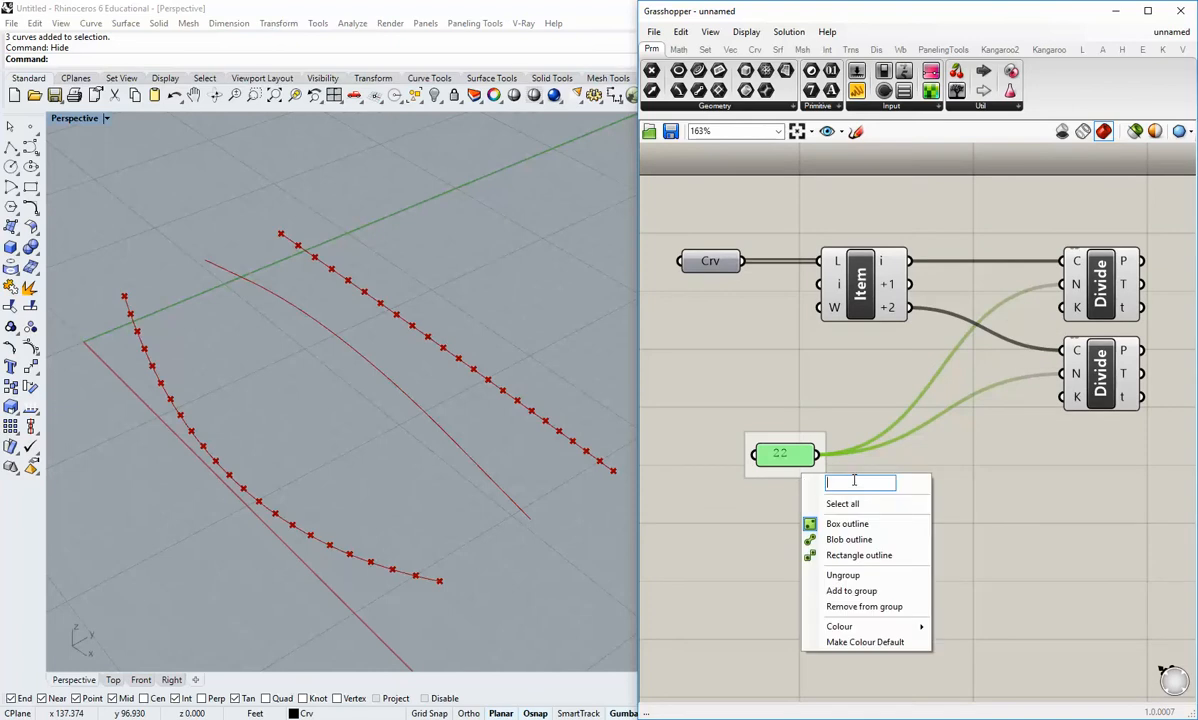
type("# of")
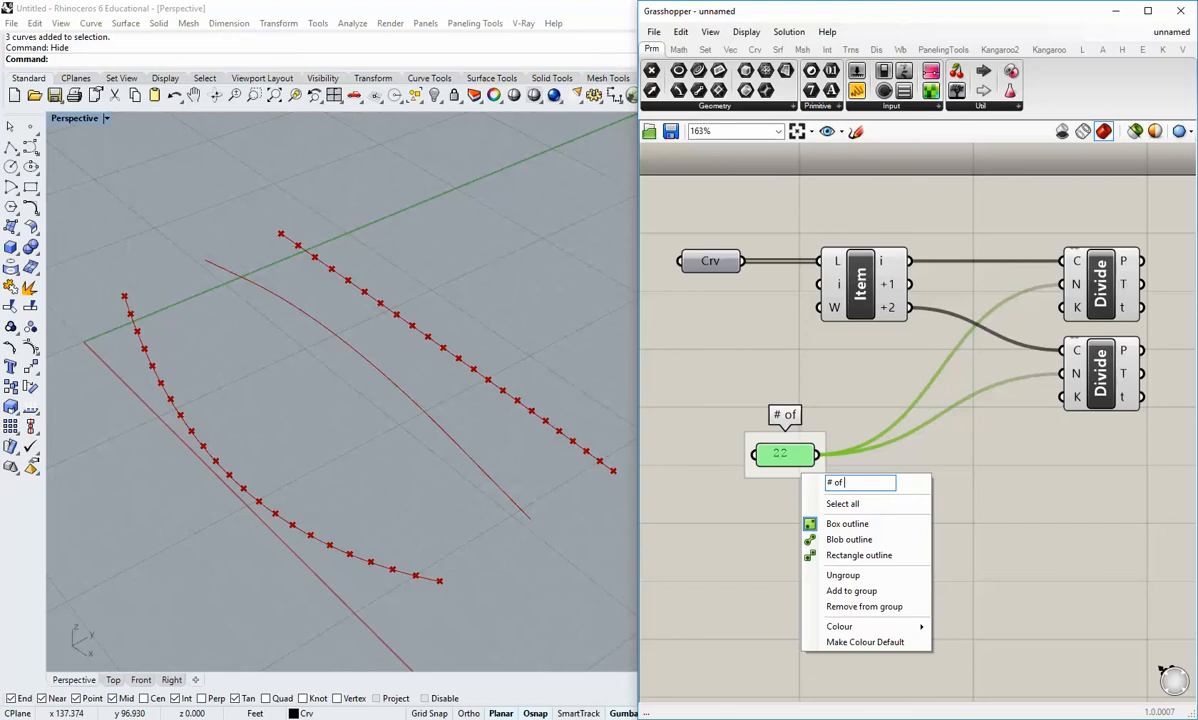
type(" primary")
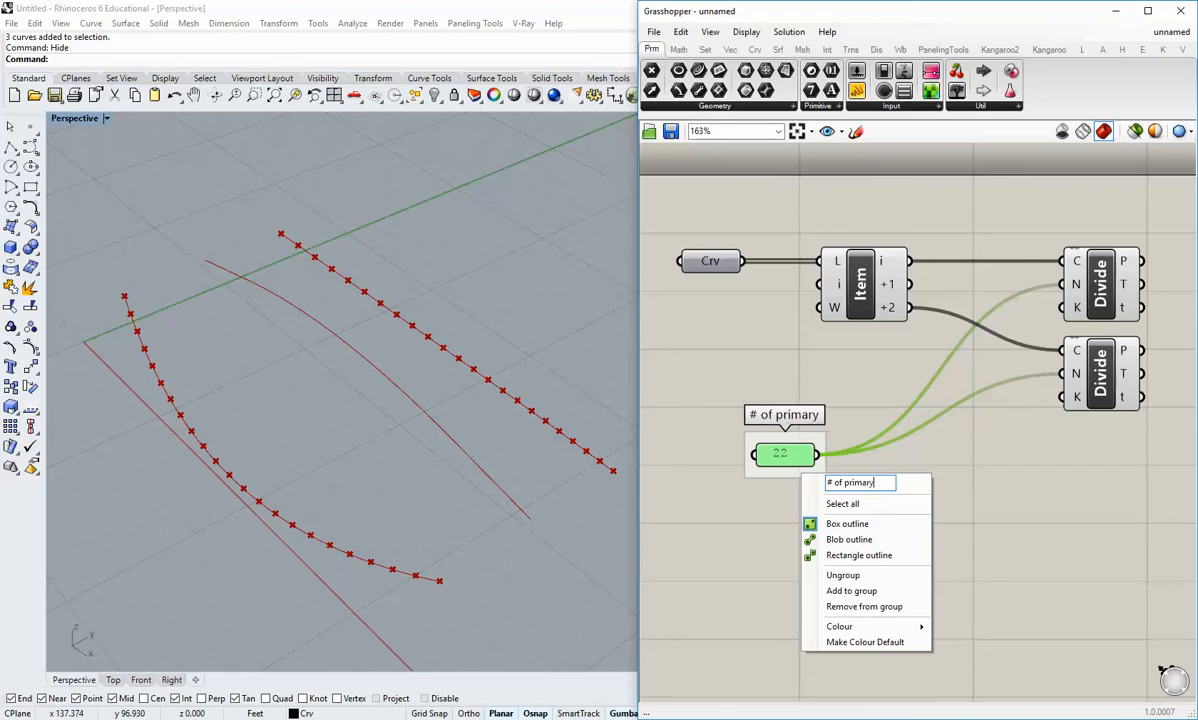
type(" beams")
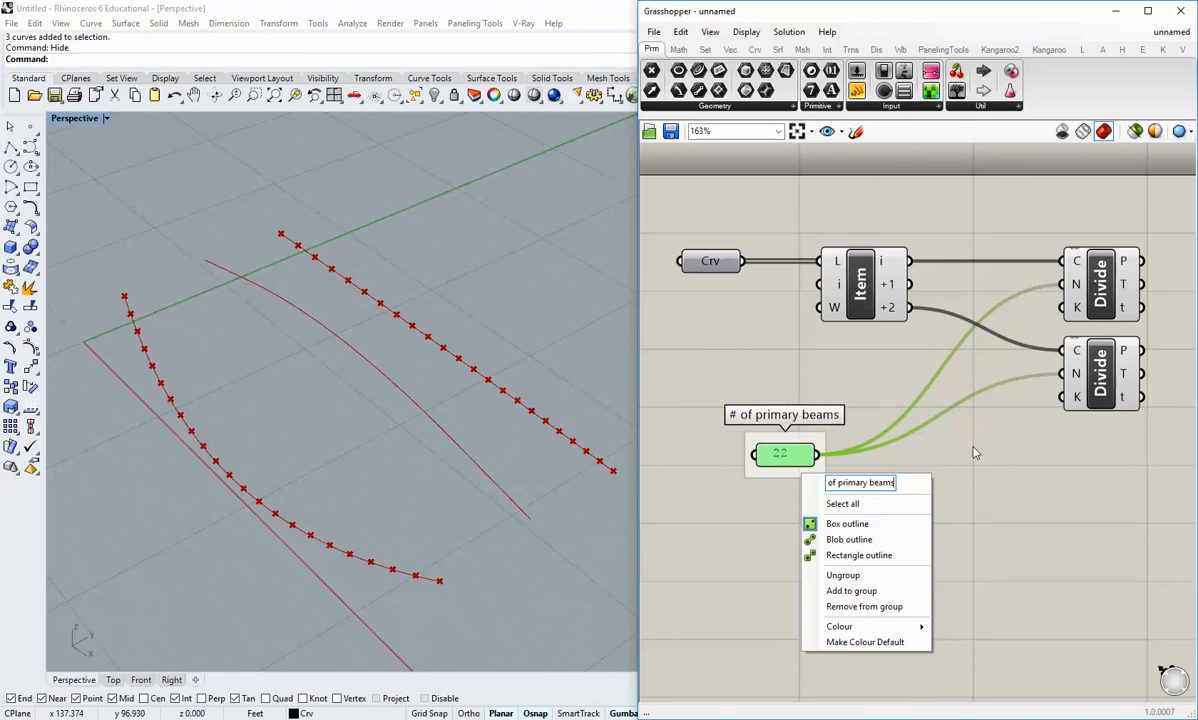
left_click(974, 448)
Change the "# of primary beams" group to a blob outline
right_click_drag(788, 471, 790, 500)
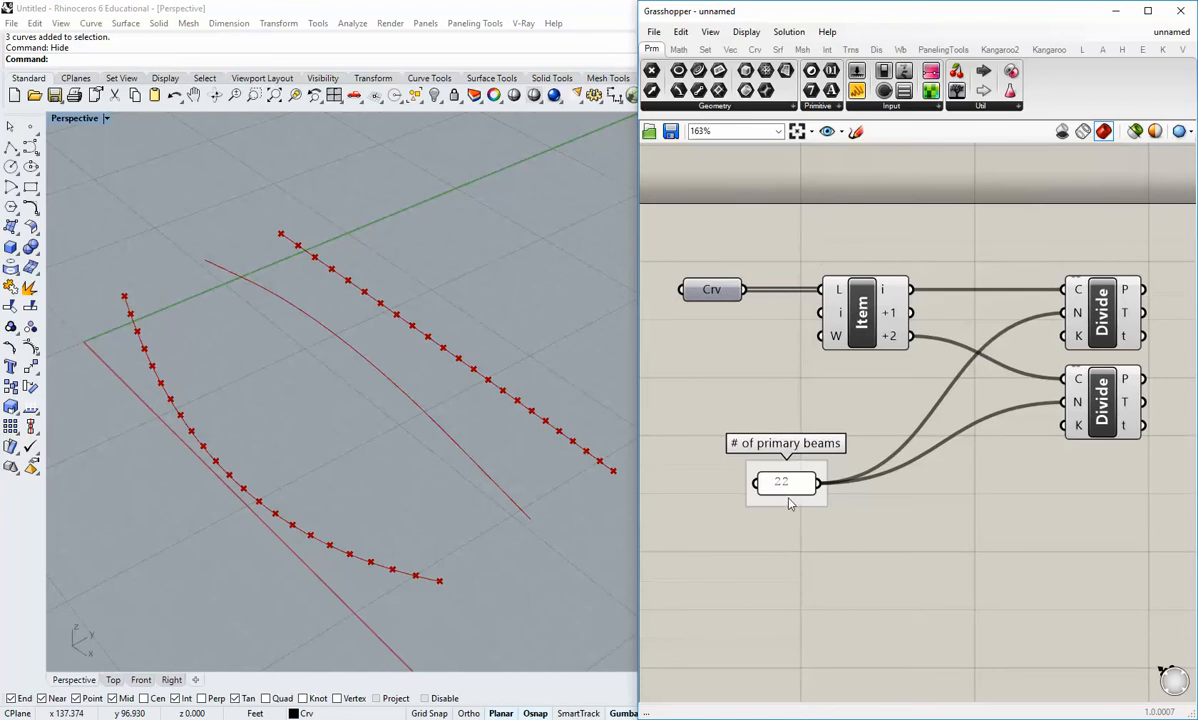
right_click(790, 504)
left_click(838, 569)
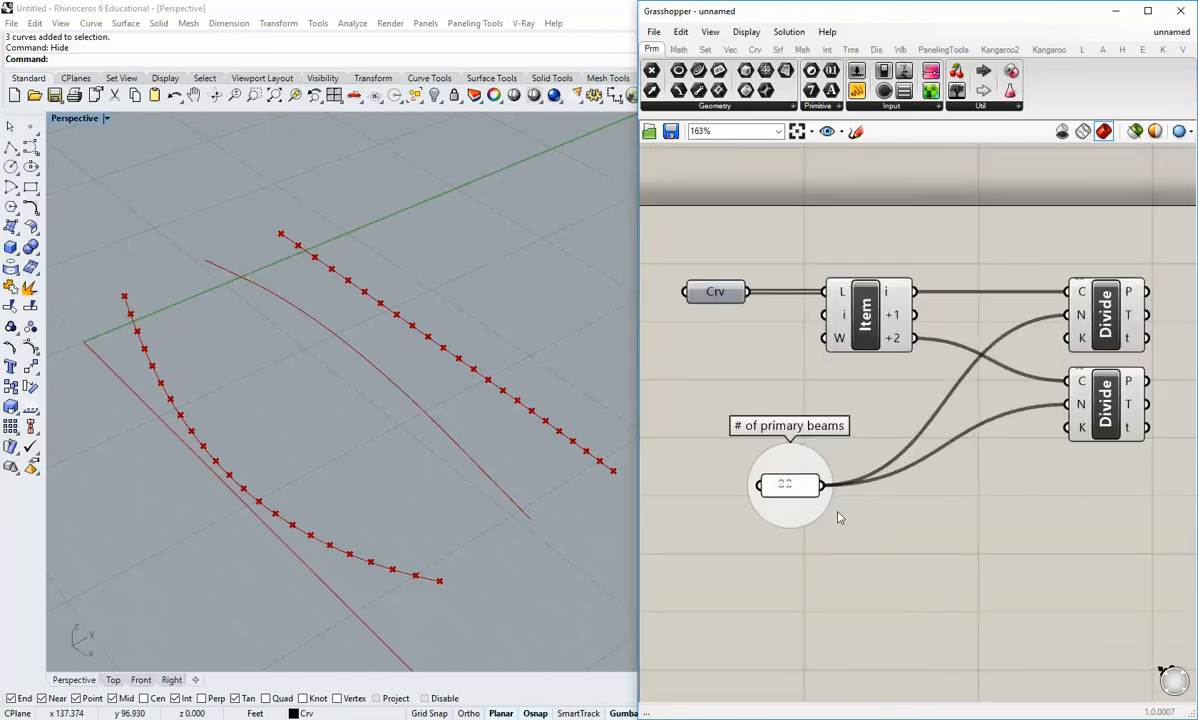
Add a Line component and connect the upper Divide Curve's P output to A and the lower one's P output to B
scroll(838, 517, "down", 2)
right_click_drag(866, 553, 830, 534)
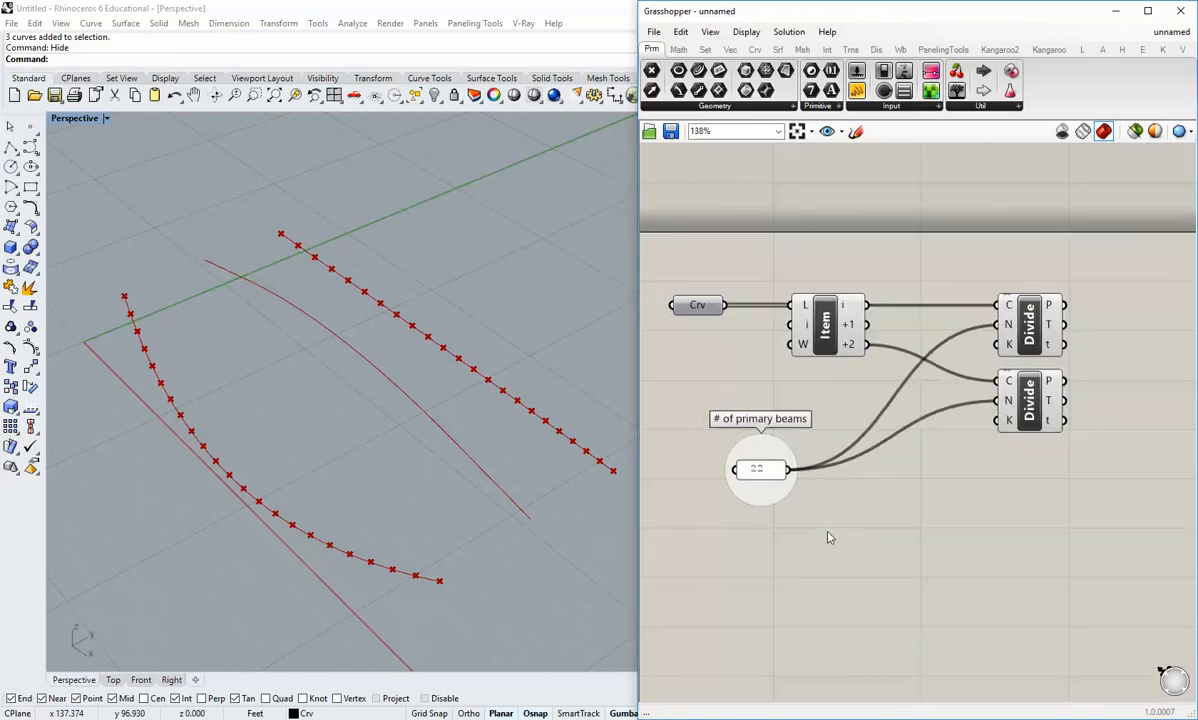
right_click_drag(524, 490, 518, 525, "shift")
right_click_drag(817, 516, 791, 492)
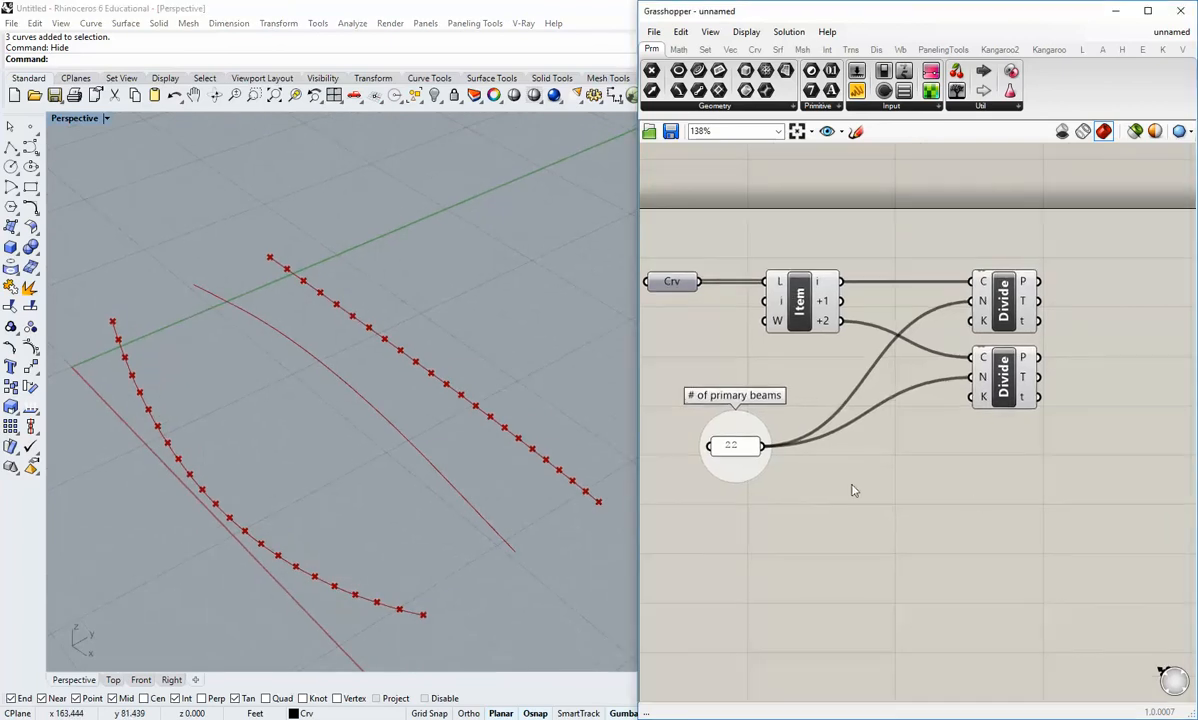
right_click_drag(975, 497, 900, 495)
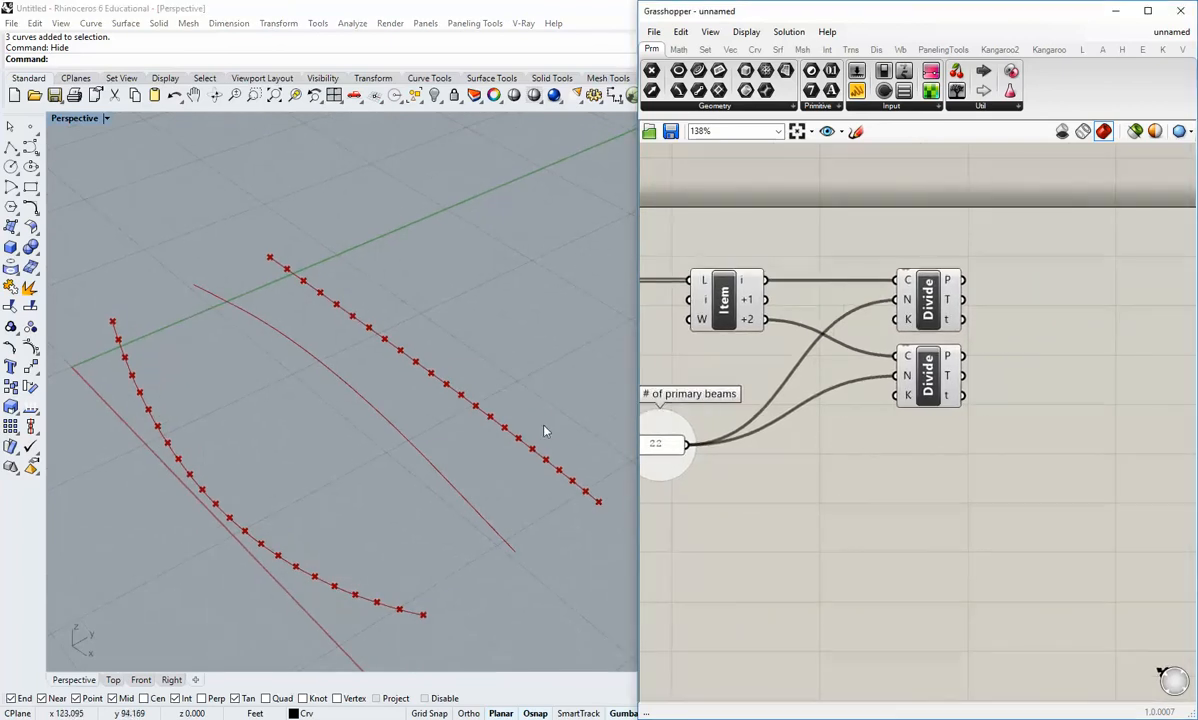
right_click_drag(462, 499, 468, 471, "shift")
left_click(755, 49)
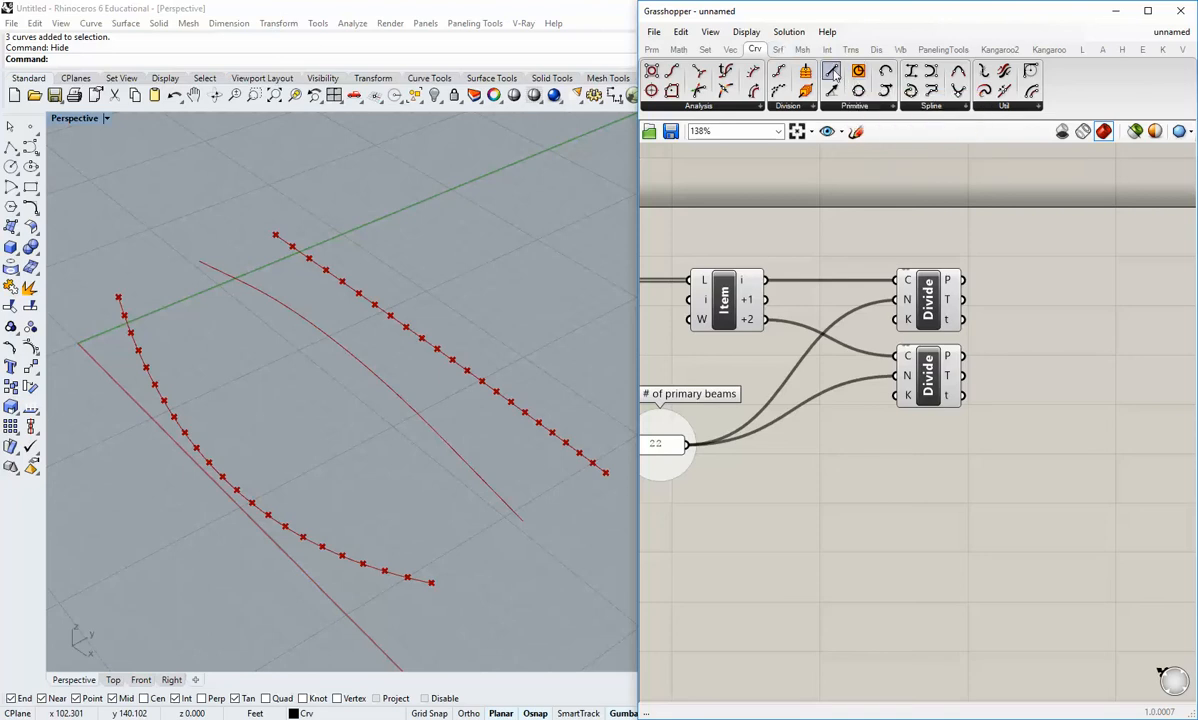
left_click_drag(833, 72, 1038, 344)
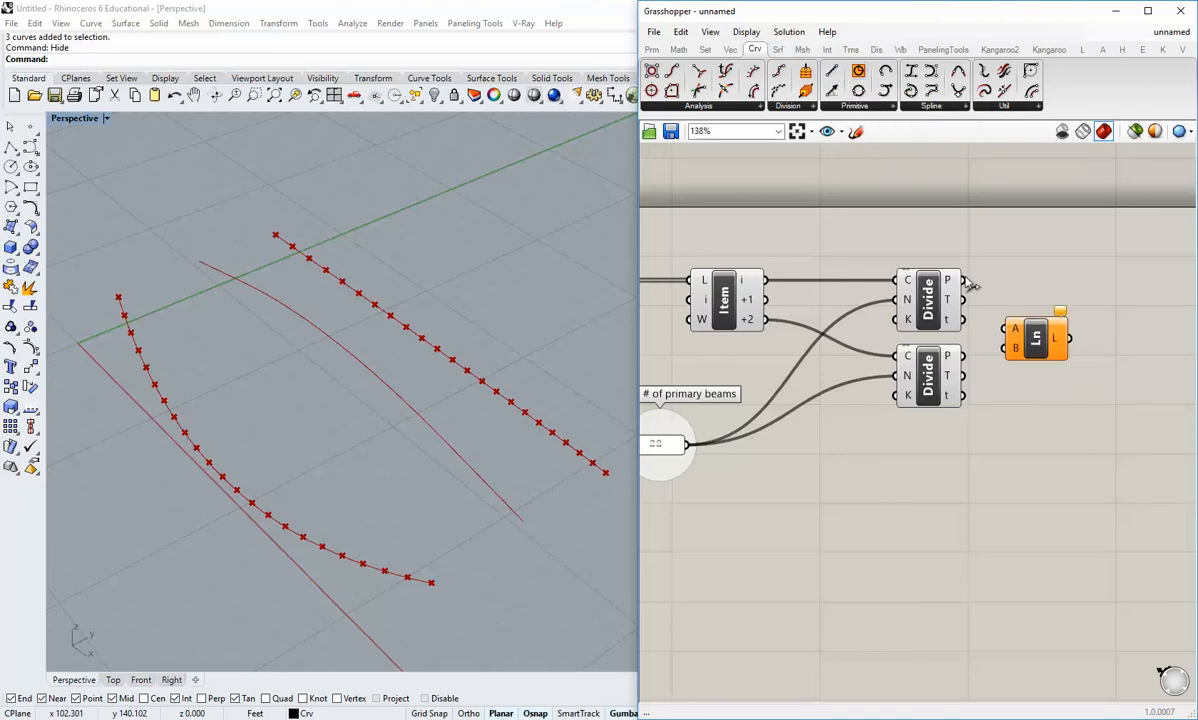
left_click_drag(962, 280, 1070, 360)
left_click(1059, 421)
right_click_drag(382, 518, 450, 500)
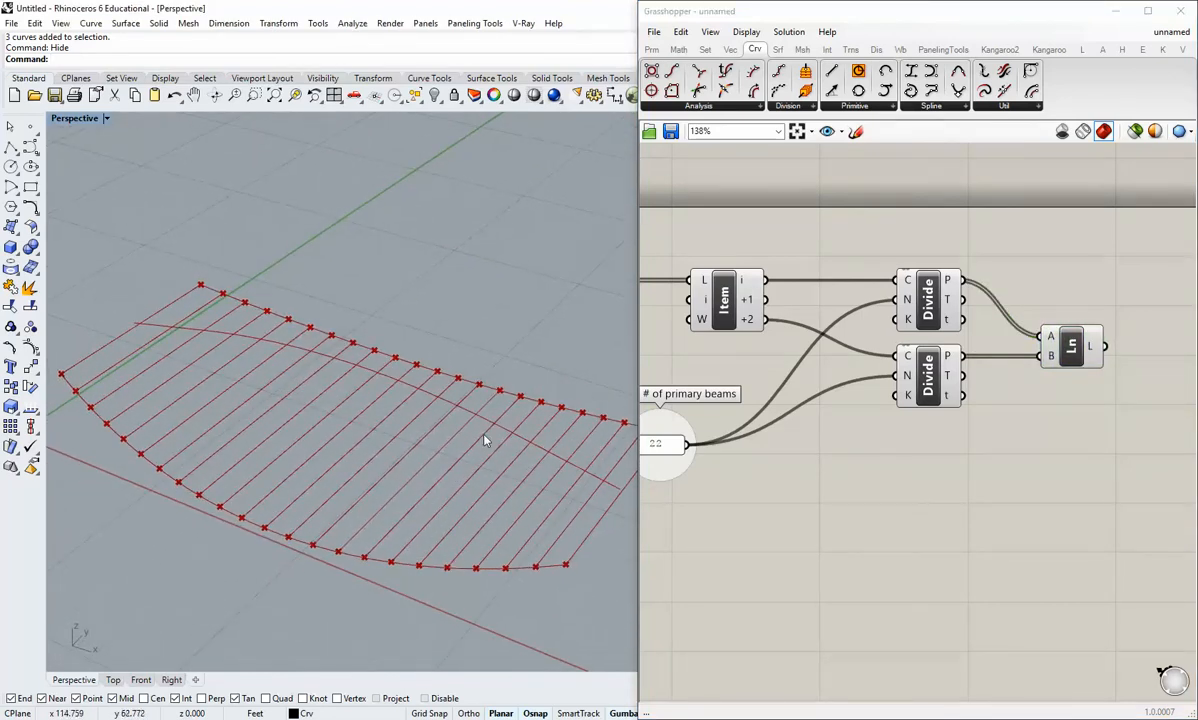
mouse_move(484, 440)
right_mouse_down()
mouse_move(489, 519)
mouse_move(484, 489)
mouse_move(551, 487)
mouse_move(587, 521)
mouse_move(480, 440)
right_mouse_up()
right_click_drag(156, 400, 380, 525)
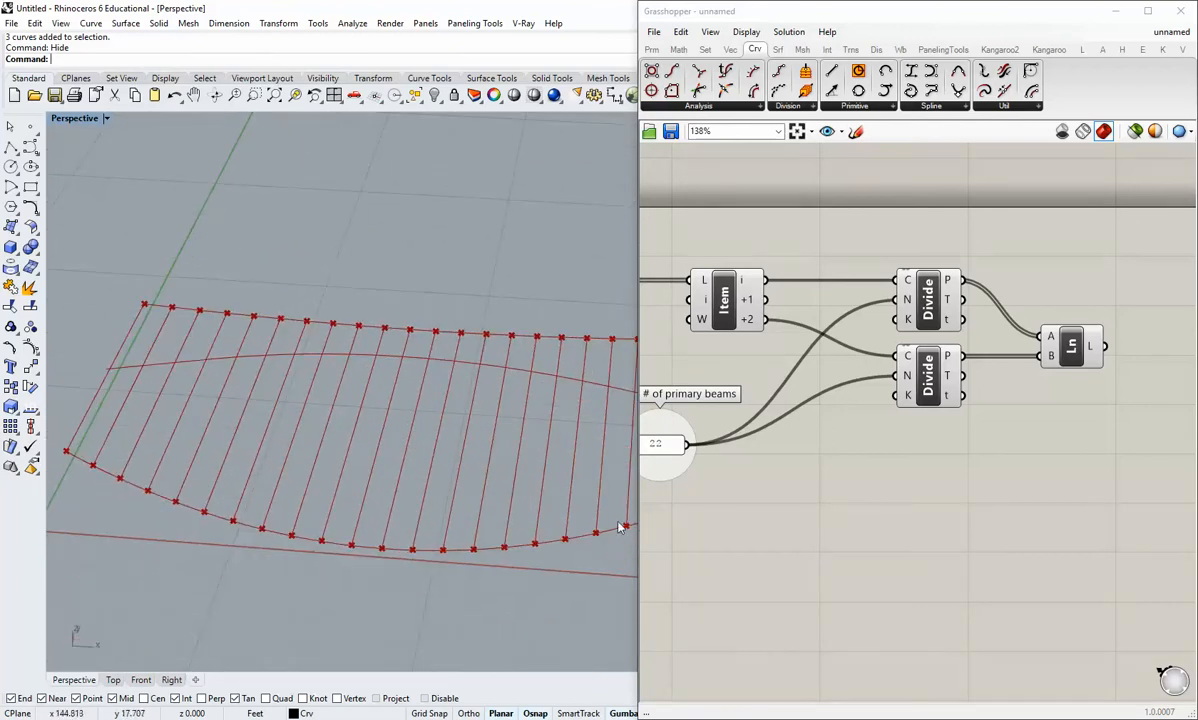
Add a Line | Plane intersection component on the canvas below the Line component
right_click_drag(447, 481, 350, 489)
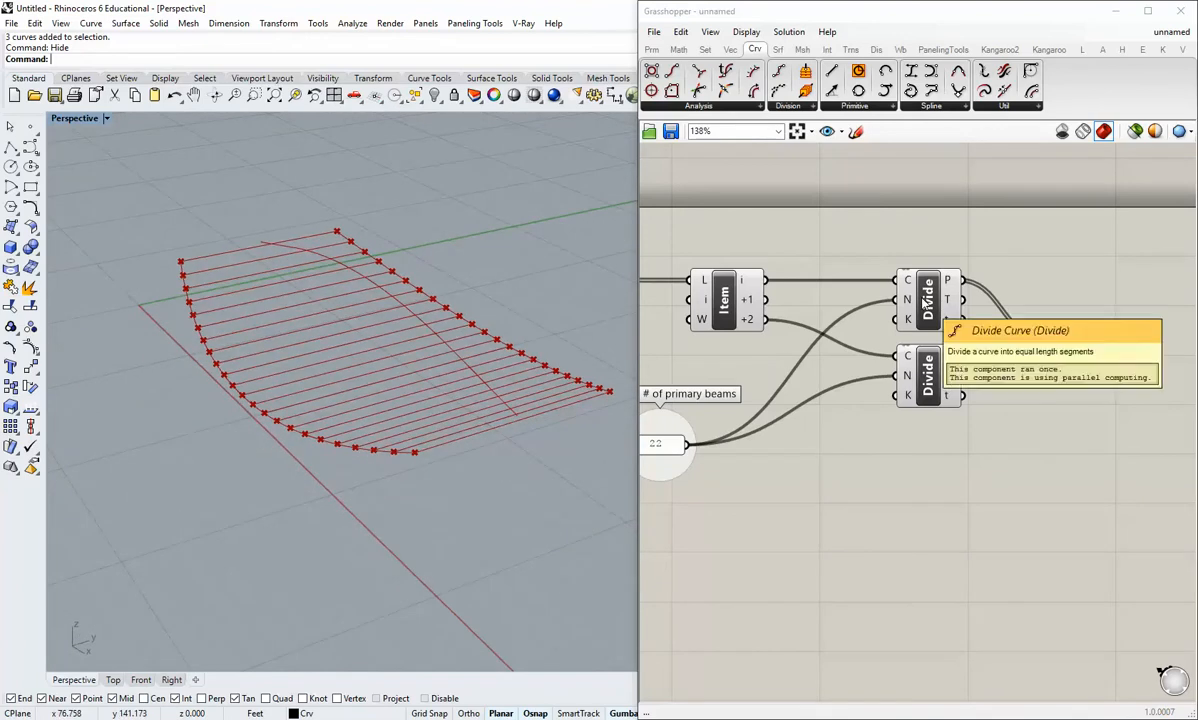
right_click_drag(509, 415, 512, 431, "shift")
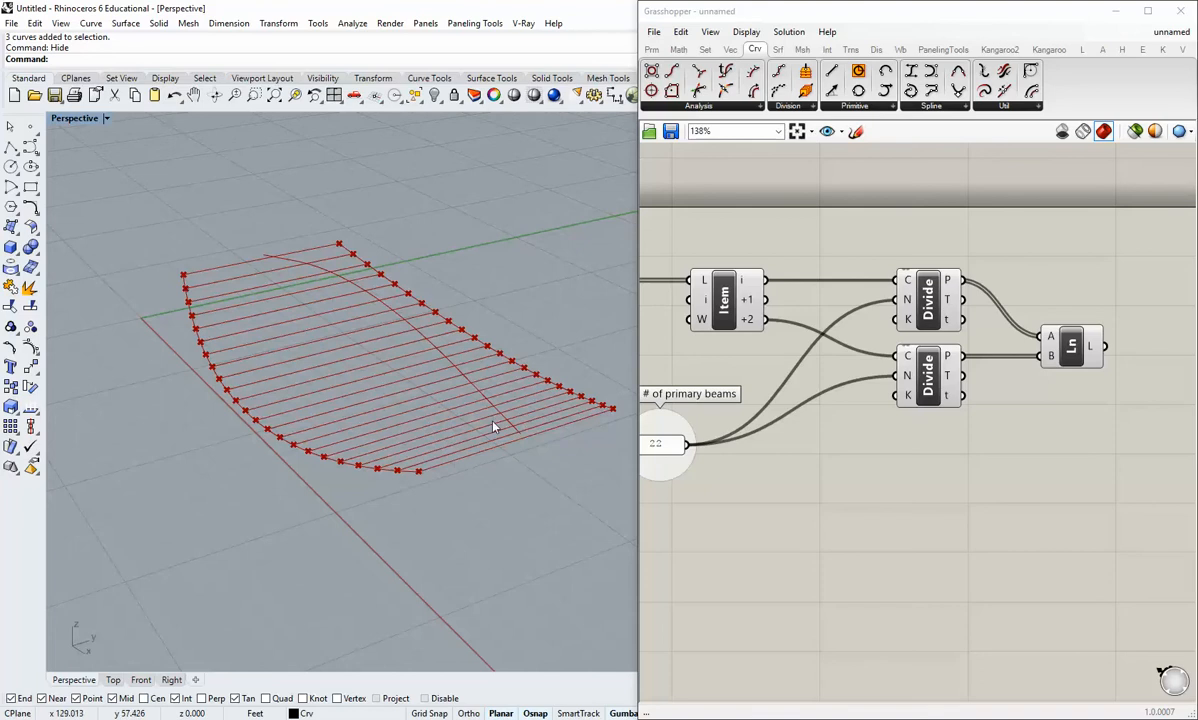
right_click_drag(497, 423, 485, 490)
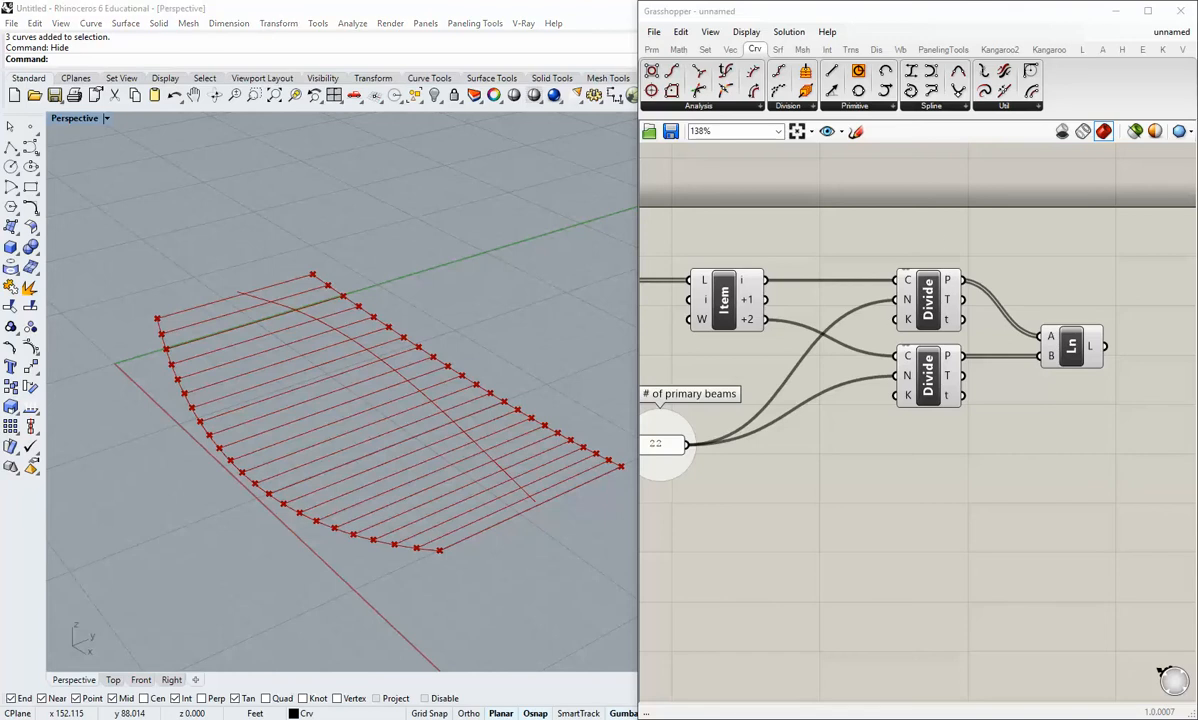
left_click(829, 52)
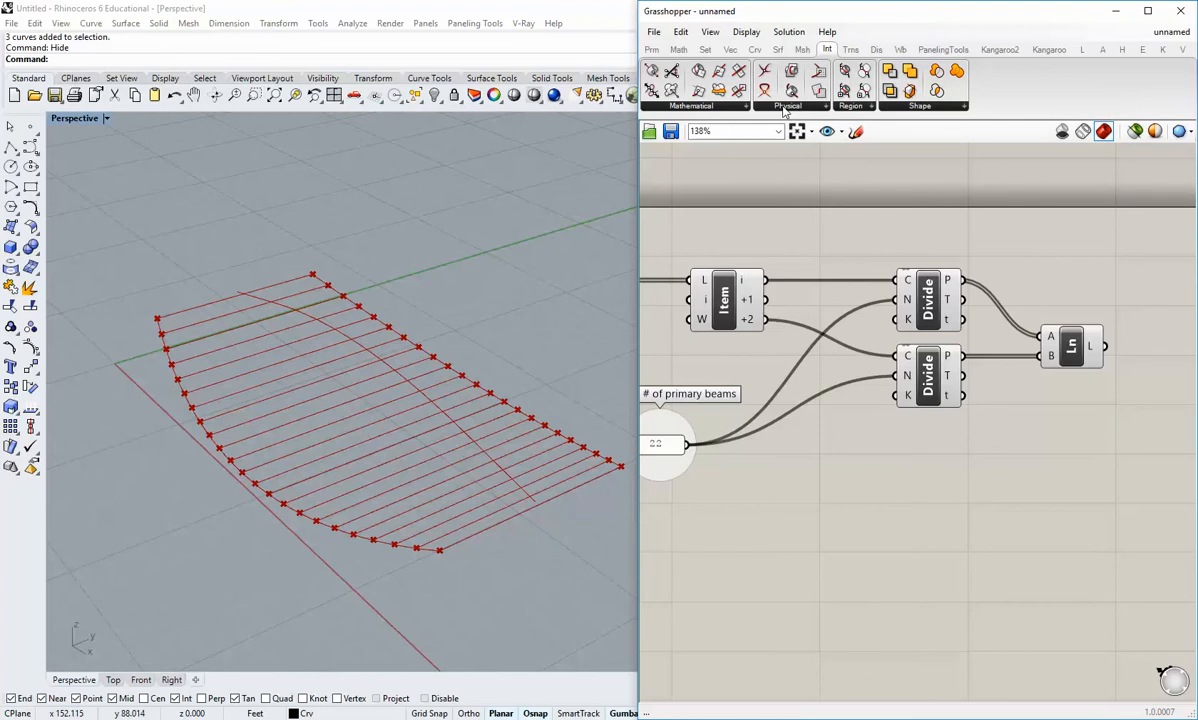
left_click(786, 107)
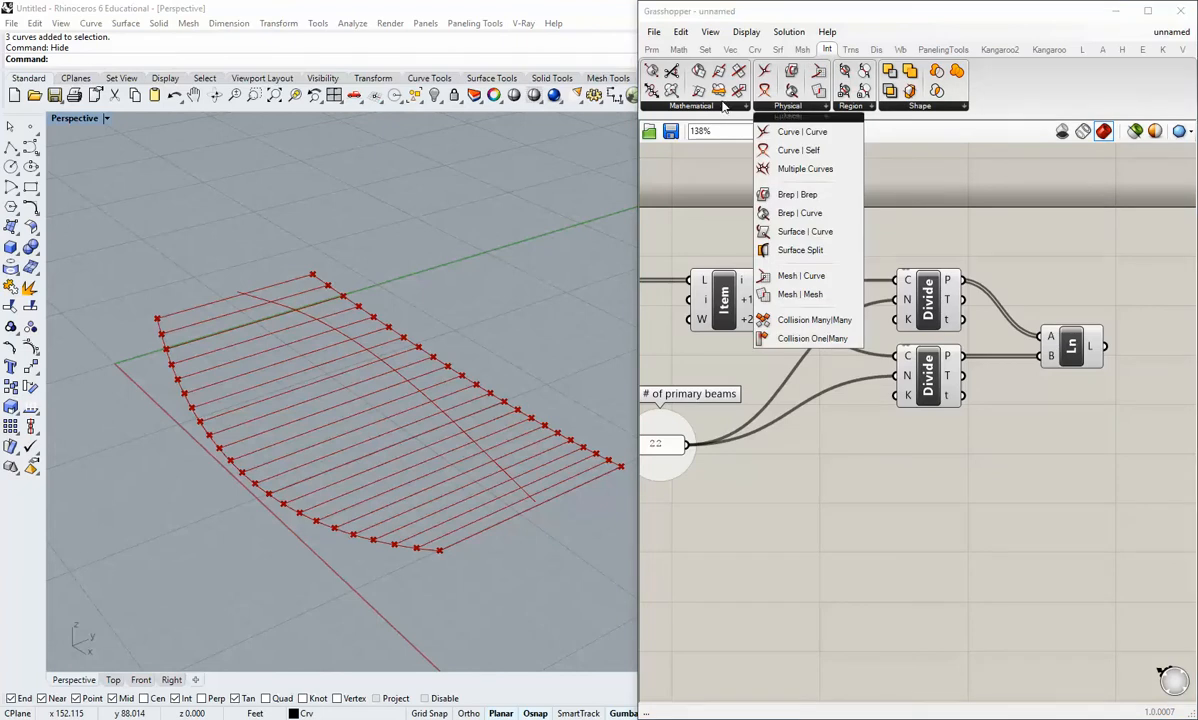
left_click(724, 107)
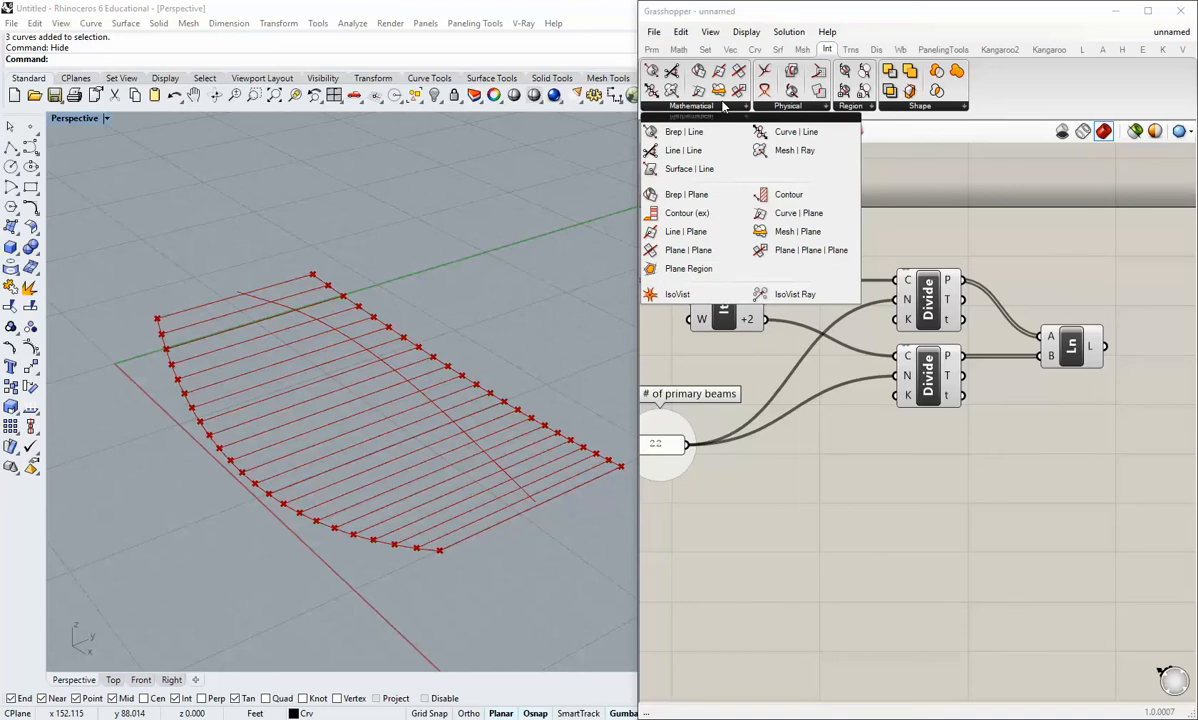
left_click(693, 236)
left_click(1078, 495)
right_click_drag(1020, 464, 949, 418)
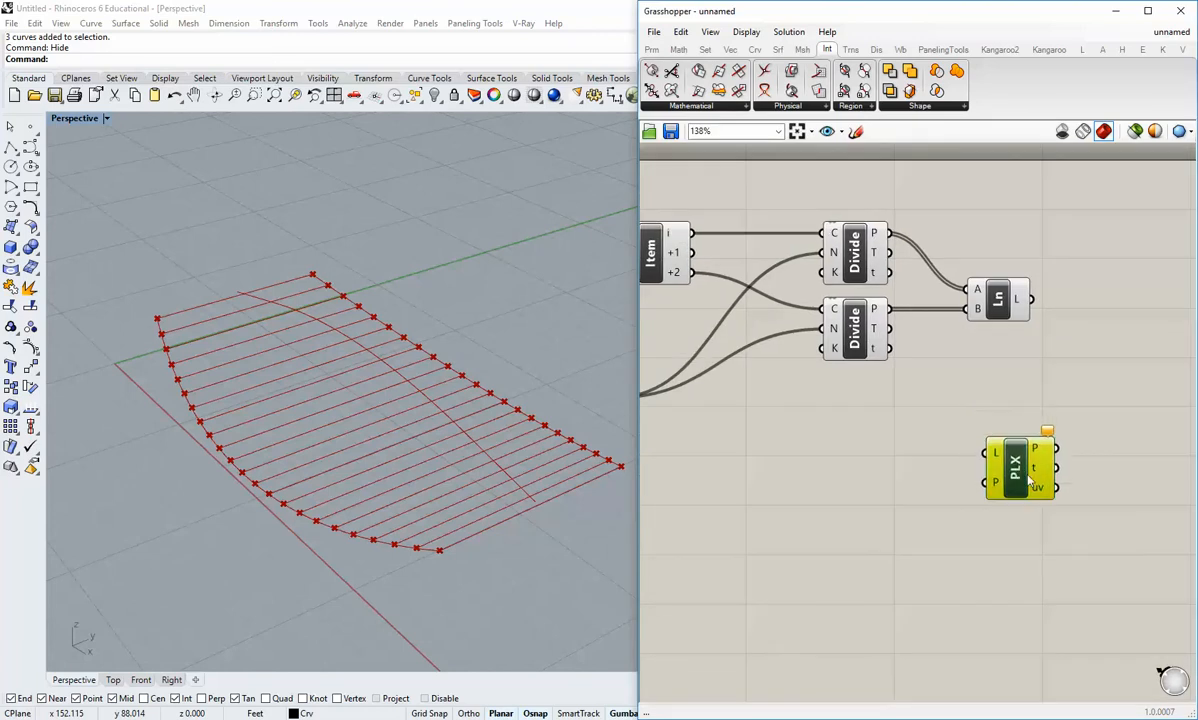
Place the Line | Plane component below and beyond the Line component, and connect the Line's L output to its L input
left_click_drag(1029, 480, 1113, 453)
left_click(1071, 507)
right_click_drag(1048, 498, 1068, 494)
left_click_drag(1124, 445, 1093, 438)
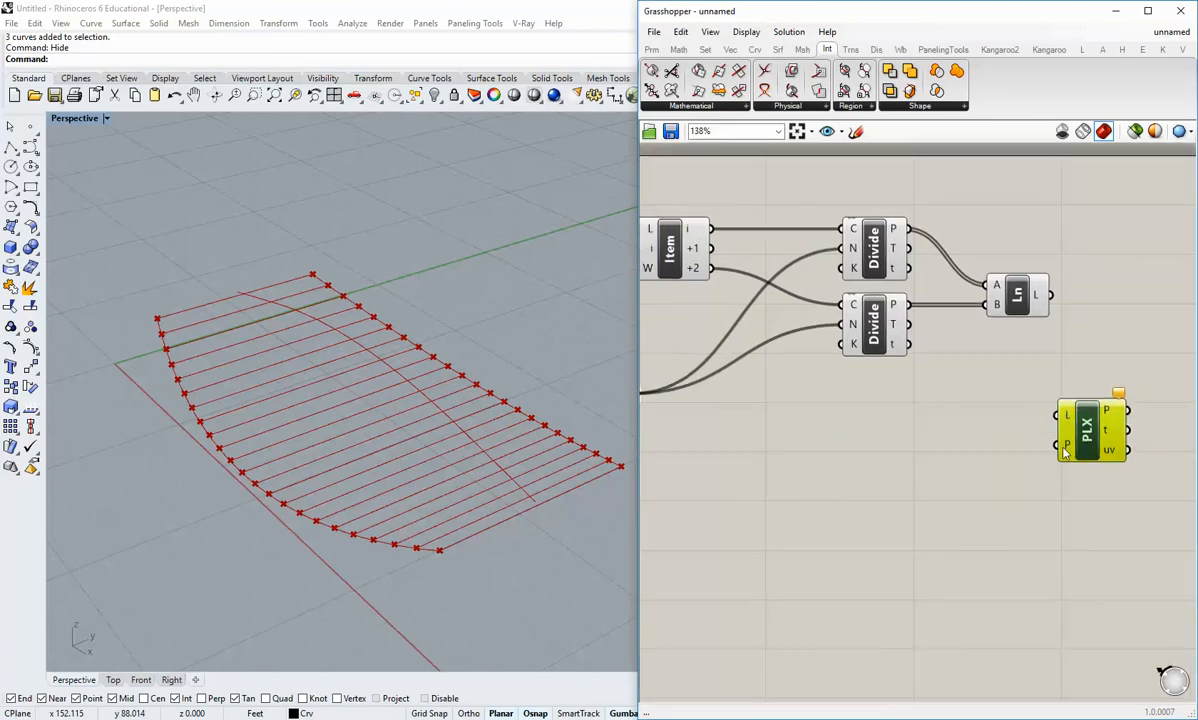
left_click(1022, 370)
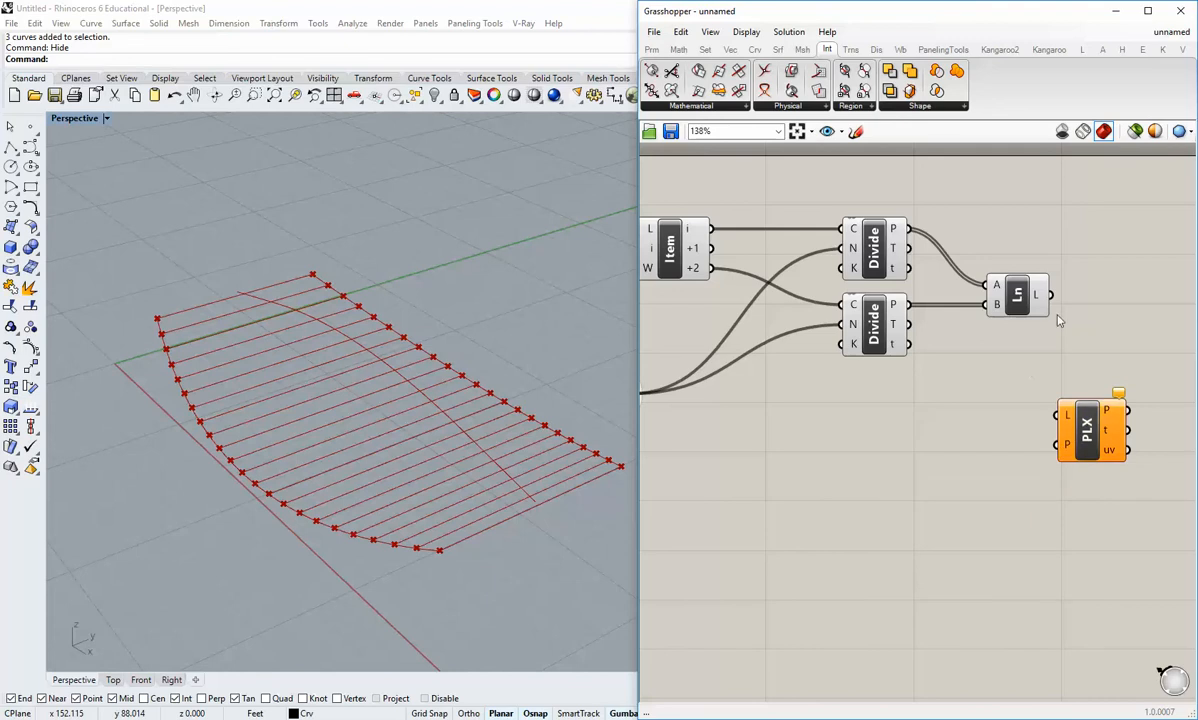
right_click_drag(1073, 359, 1040, 369)
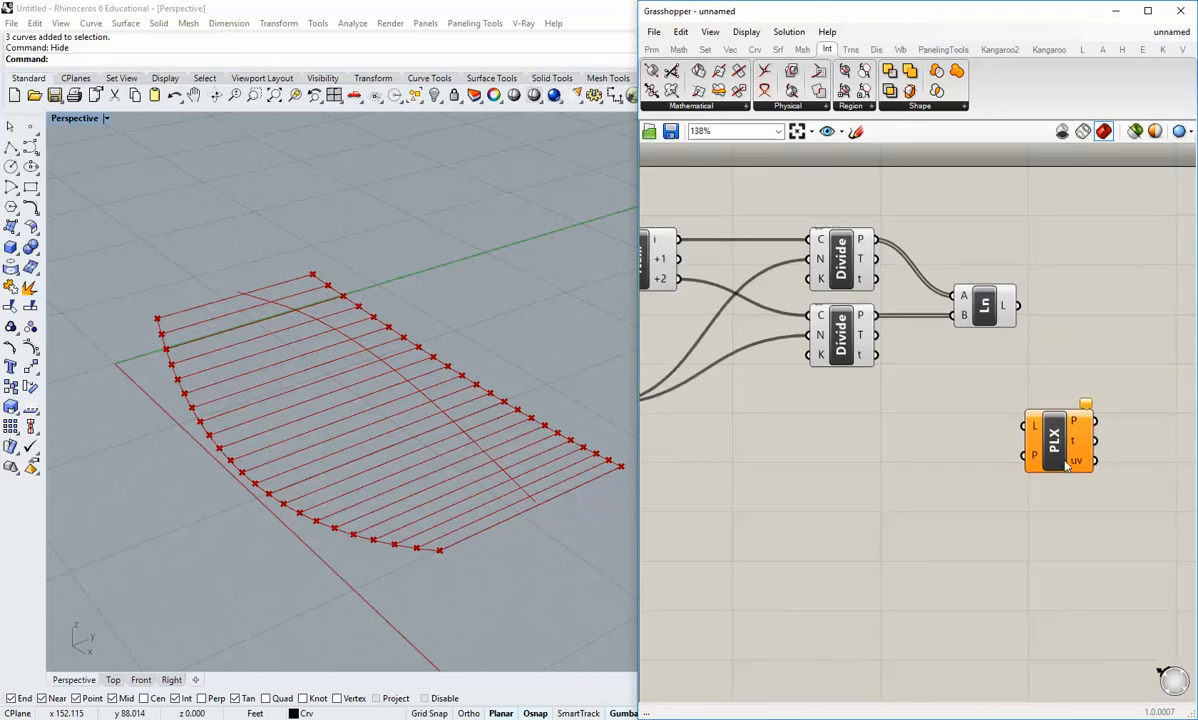
left_click_drag(1055, 440, 1089, 422)
left_click(1032, 439)
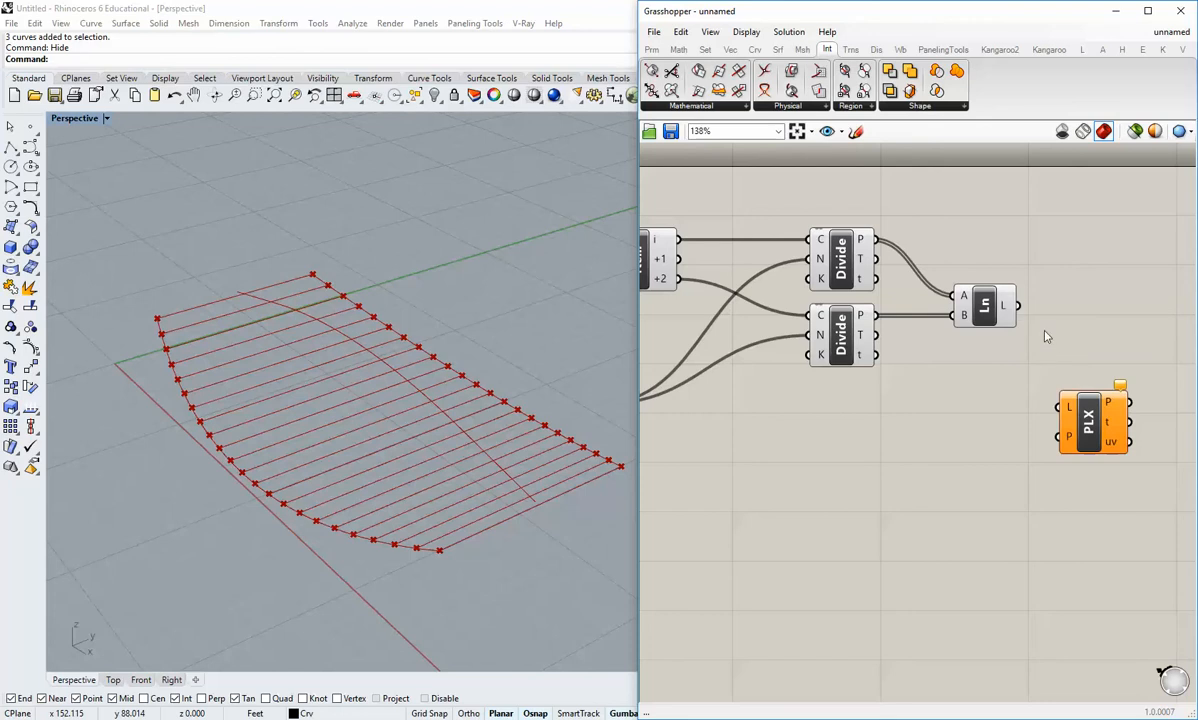
left_click_drag(1017, 305, 1100, 430)
scroll(1090, 458, "down", 2)
left_click(1010, 400)
right_click_drag(1043, 453, 1013, 453)
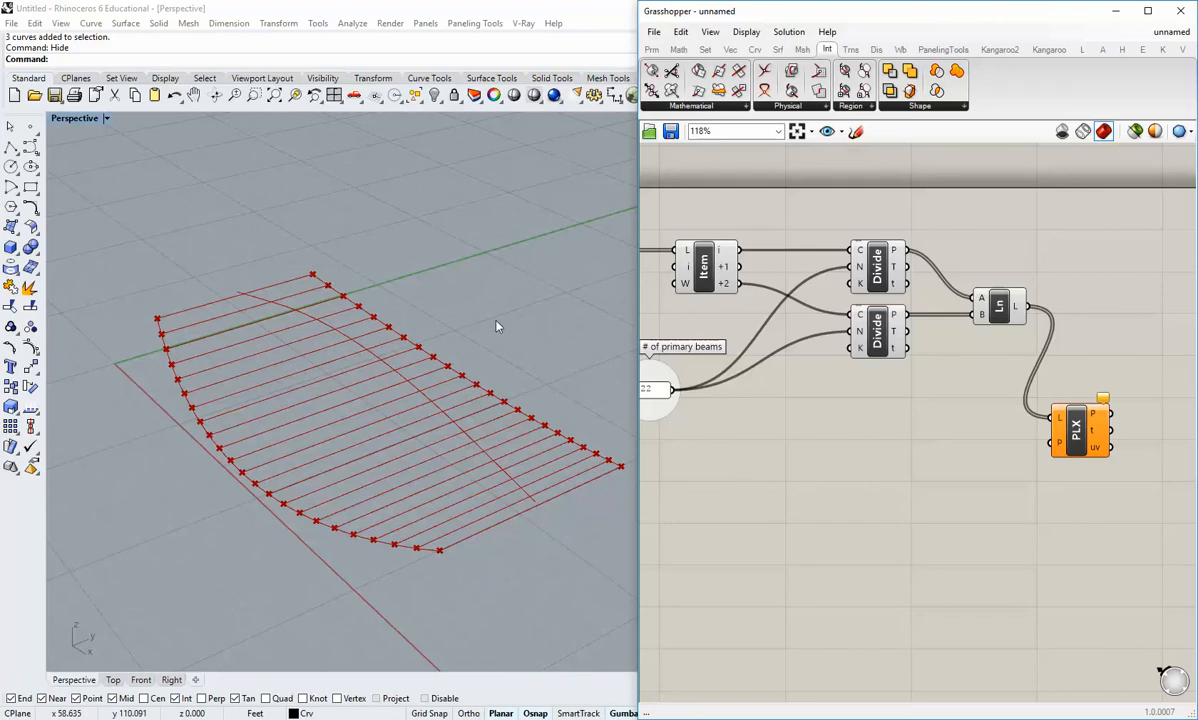
Add an XZ Plane component before the Line | Plane component and connect the upper Divide Curve's P output to its O input
right_click_drag(438, 513, 433, 569)
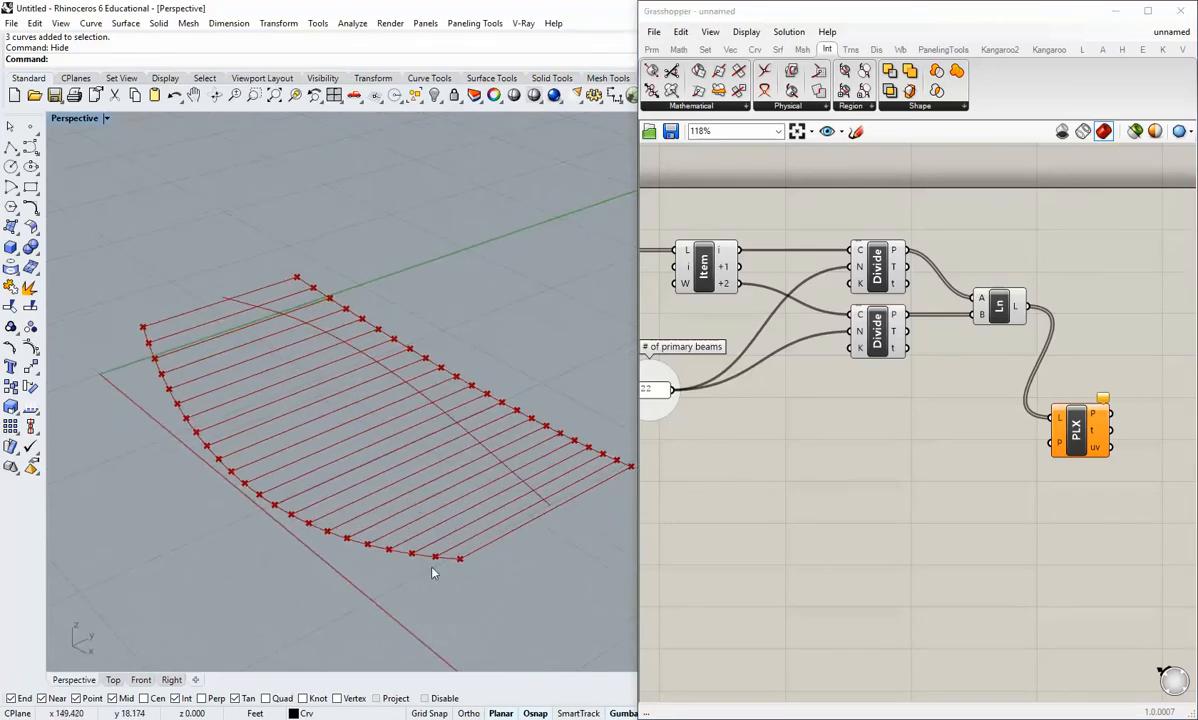
scroll(433, 569, "up", 2)
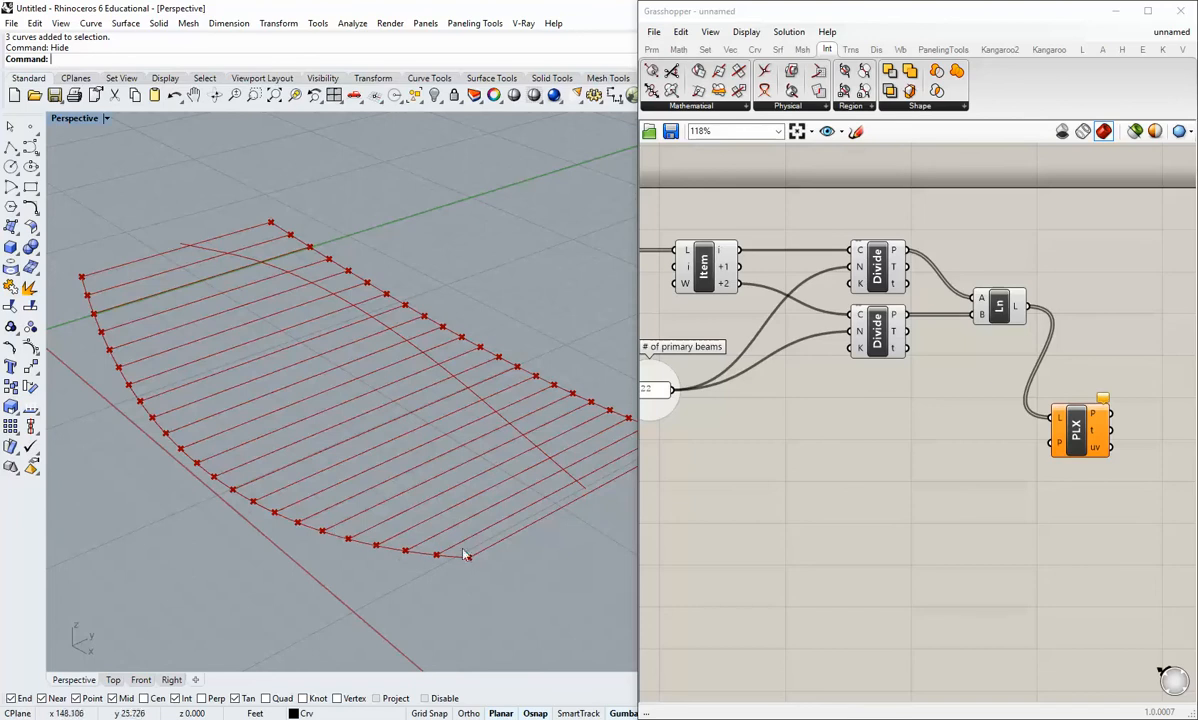
left_click(877, 262)
left_click(960, 412)
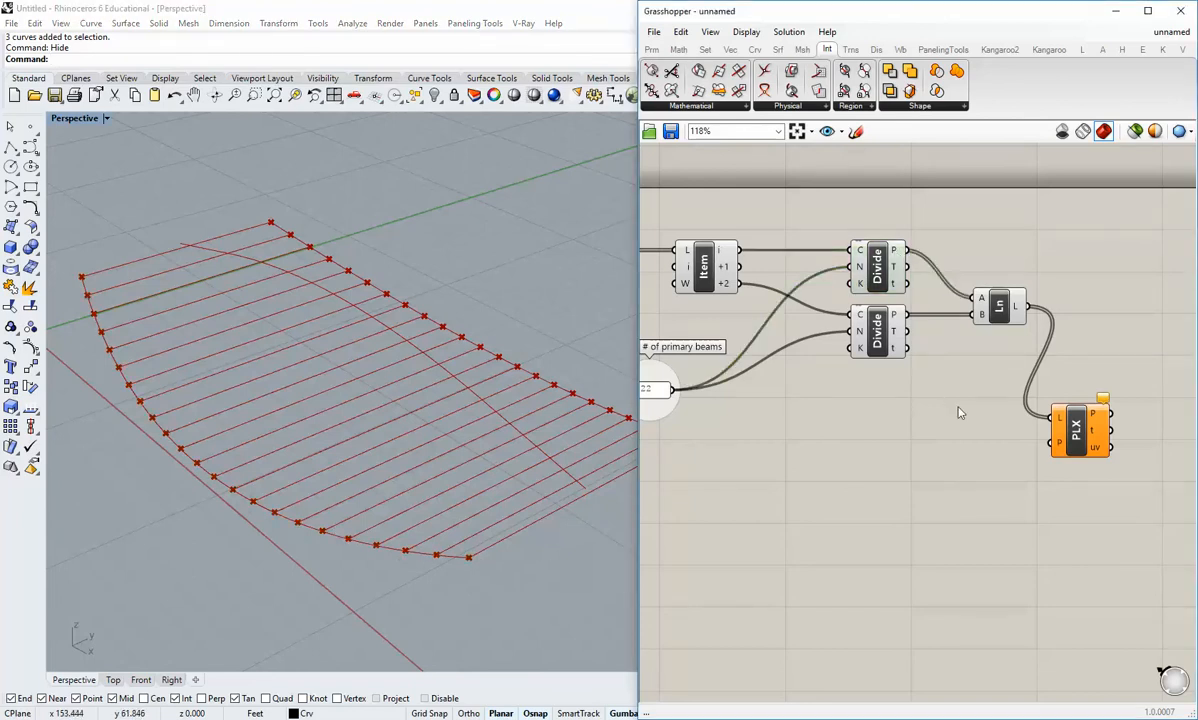
right_click_drag(960, 412, 853, 351)
left_click(730, 49)
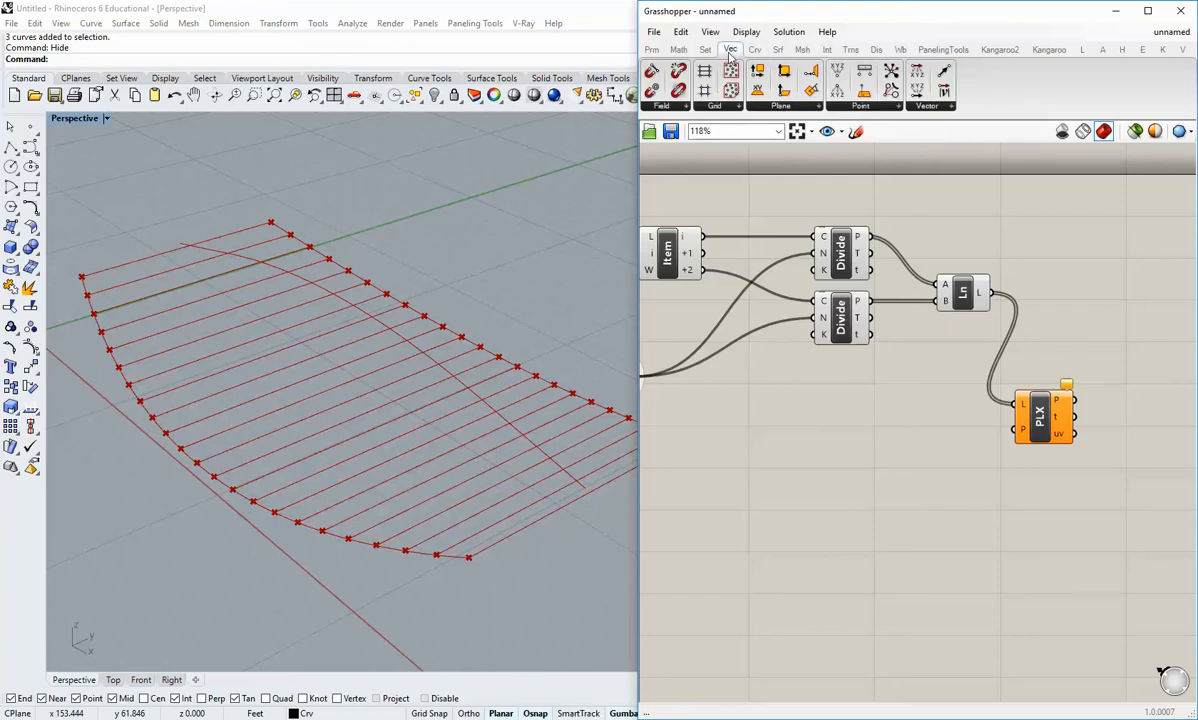
left_click(764, 108)
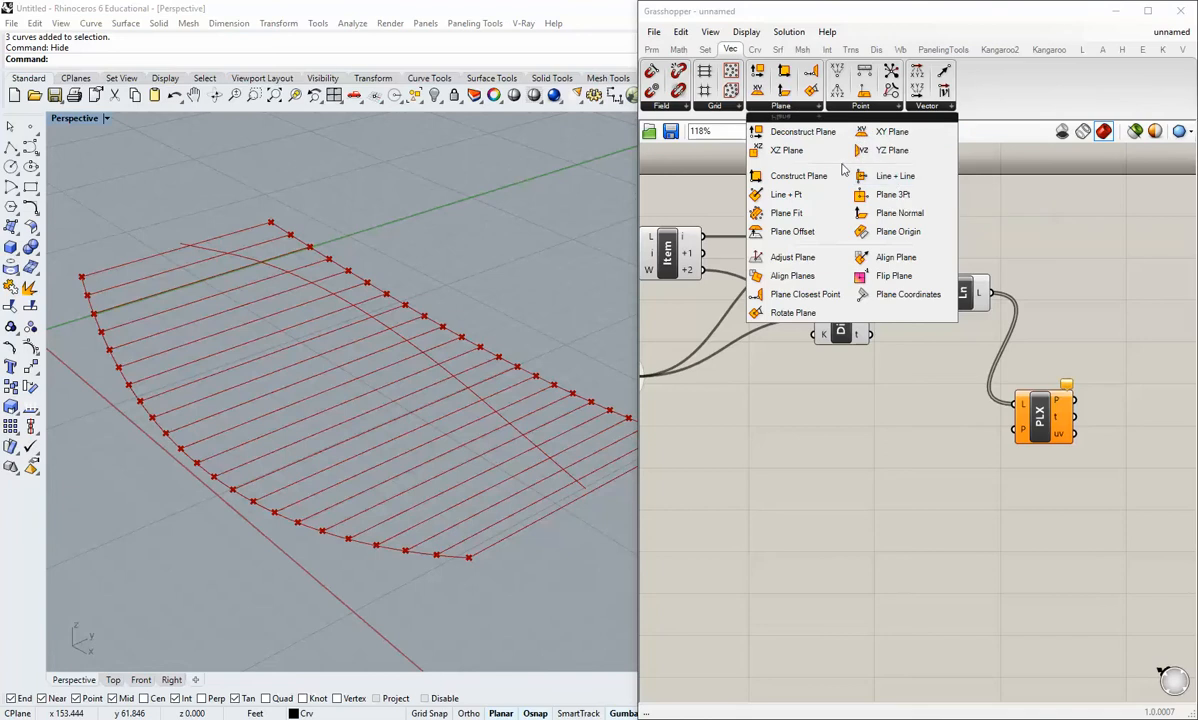
left_click_drag(799, 152, 895, 431)
left_click_drag(871, 237, 872, 430)
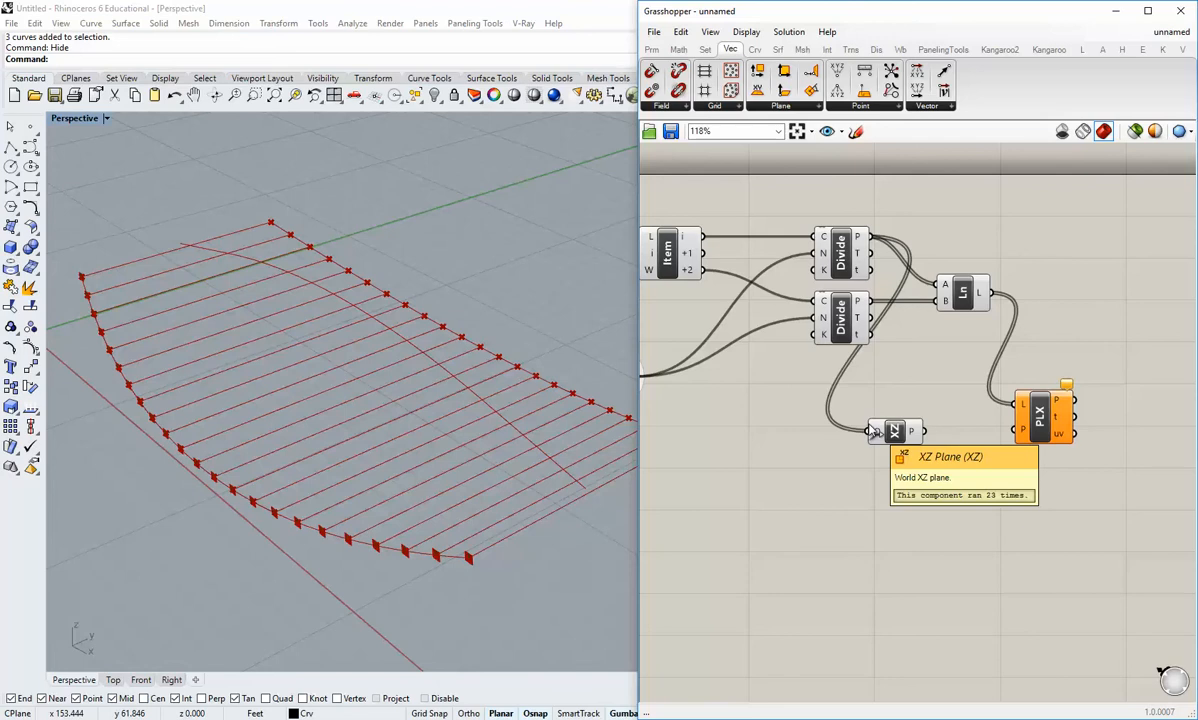
Connect the XZ Plane's P output to the Line | Plane component's P input and align the XZ Plane beside it
left_click_drag(893, 431, 1010, 434)
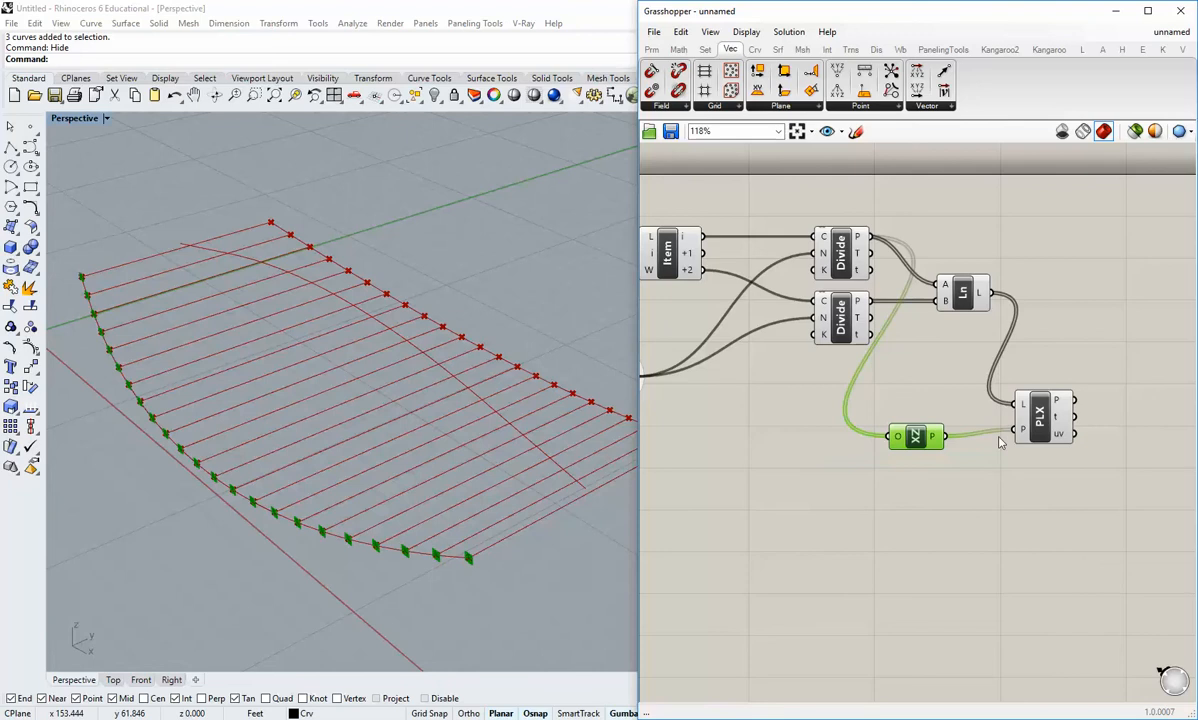
left_click_drag(923, 440, 922, 435)
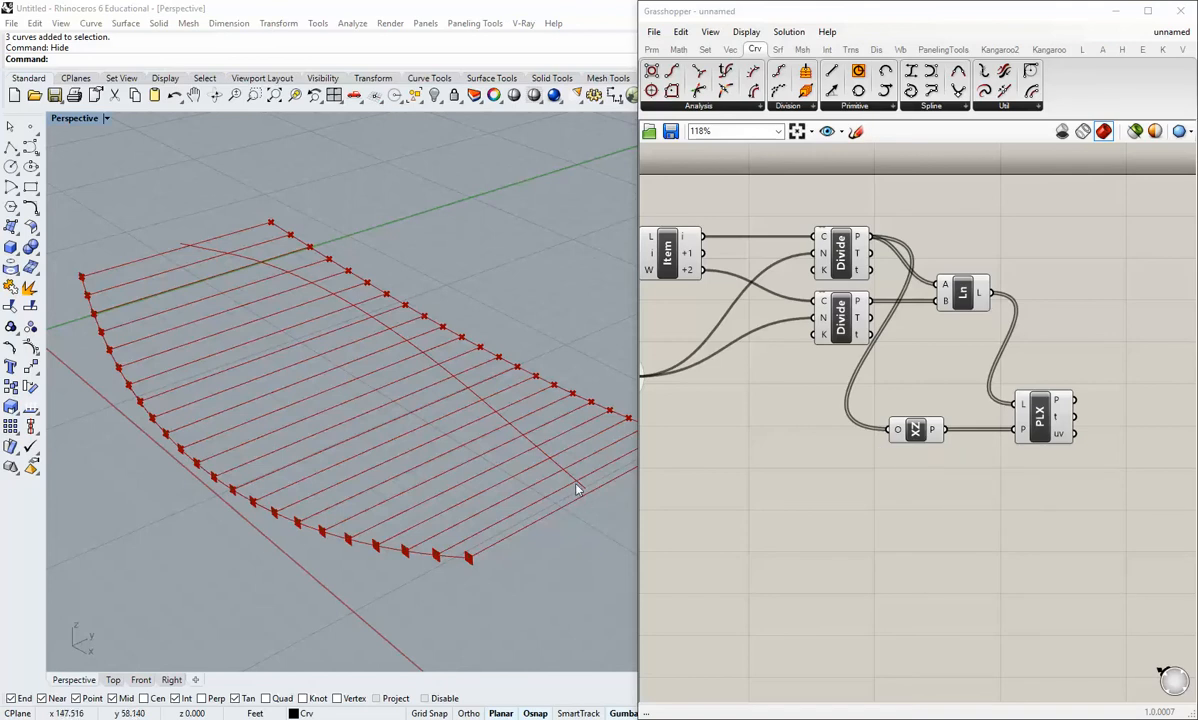
right_click_drag(489, 436, 444, 463)
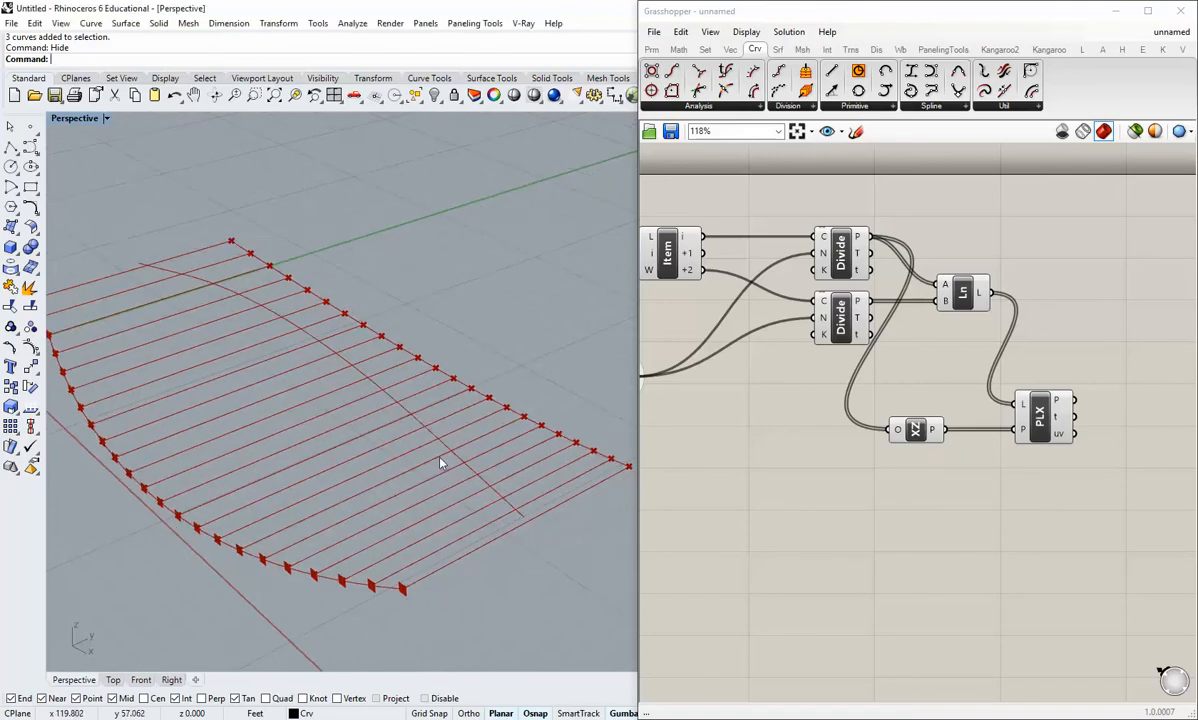
right_click_drag(334, 364, 495, 502)
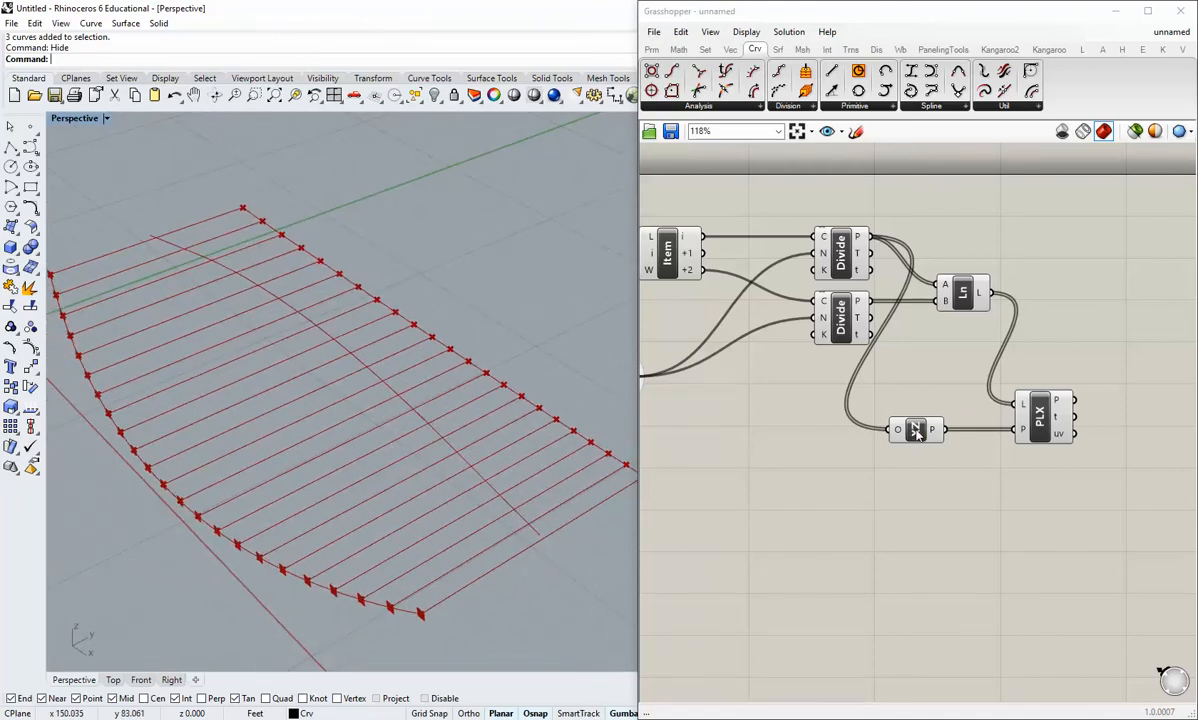
left_click_drag(916, 431, 933, 432)
left_click(877, 438)
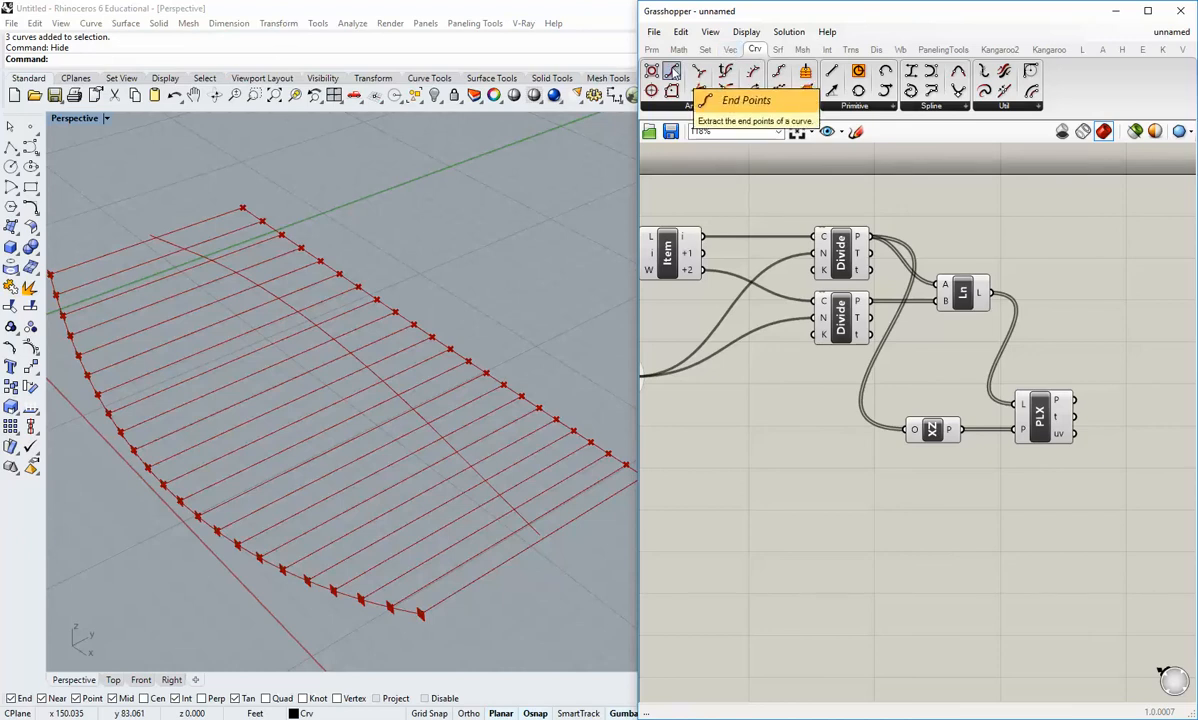
Add an End Points component below the Divide Curve components and connect the List Item's +1 output to its C input
left_click_drag(672, 72, 808, 478)
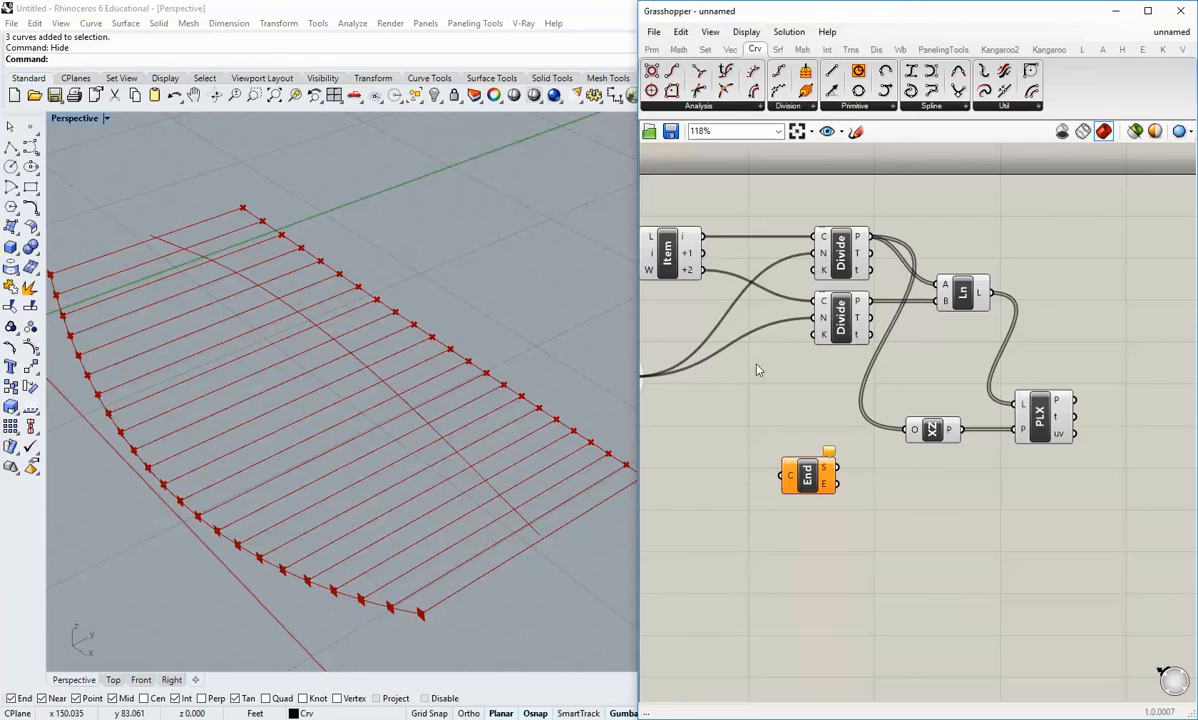
left_click_drag(800, 488, 752, 462)
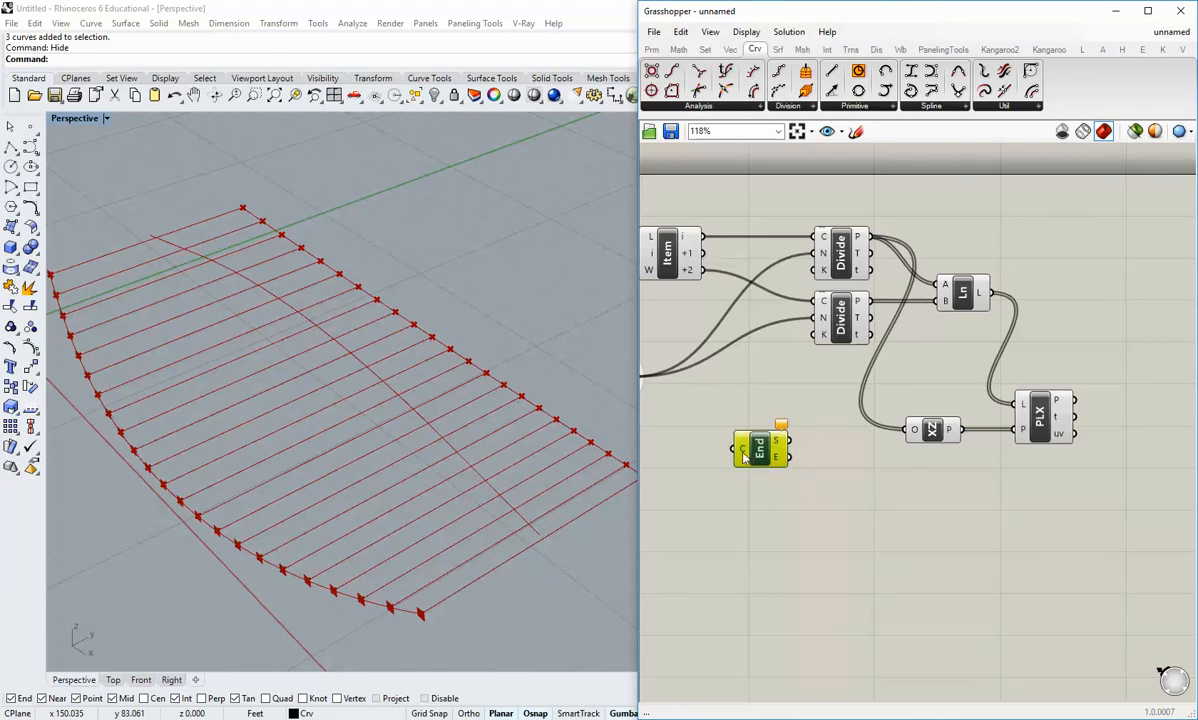
right_click_drag(697, 258, 758, 267)
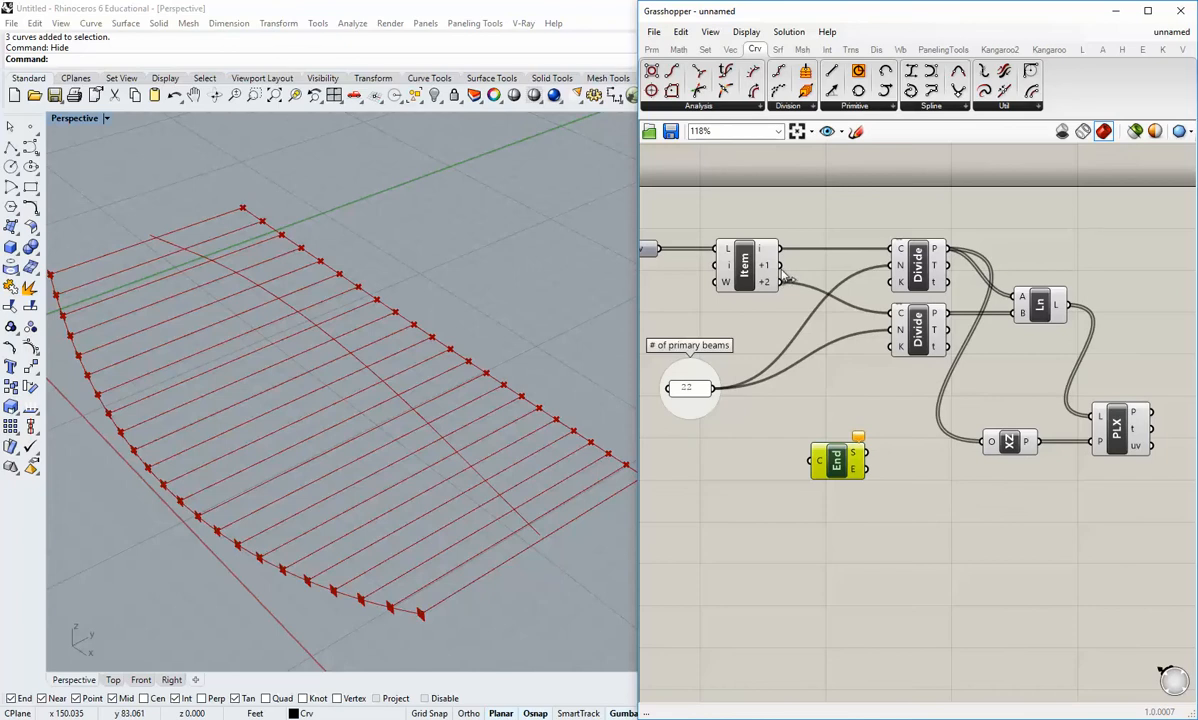
left_click_drag(781, 266, 813, 460)
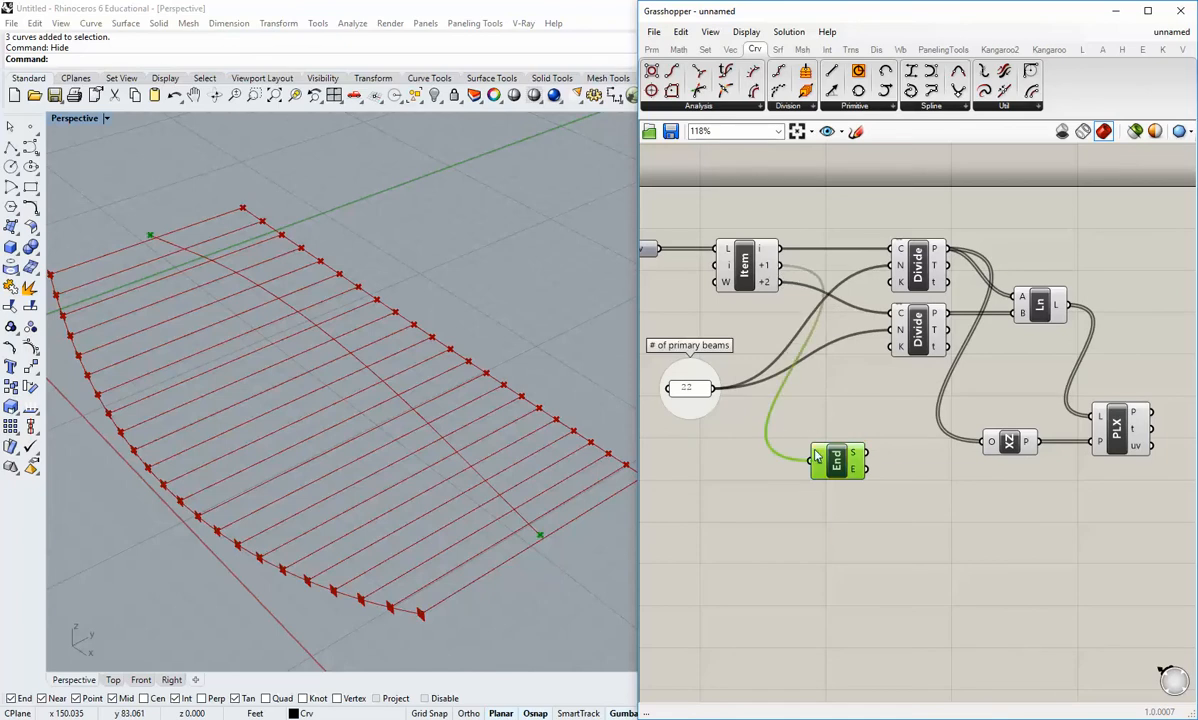
left_click(847, 522)
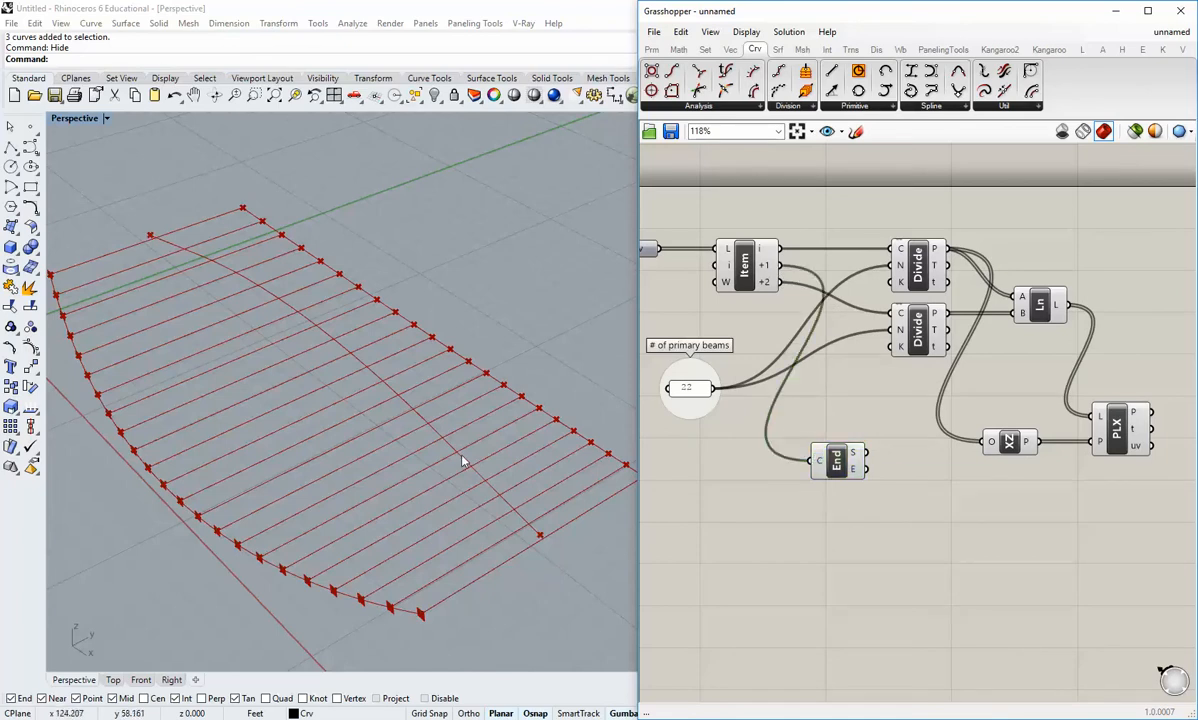
Replace the XZ Plane's origin input with the End Points' S output and place End Points just before the XZ Plane
mouse_move(462, 461)
right_mouse_down()
mouse_move(452, 436)
mouse_move(449, 463)
right_mouse_up()
right_click_drag(321, 334, 338, 368)
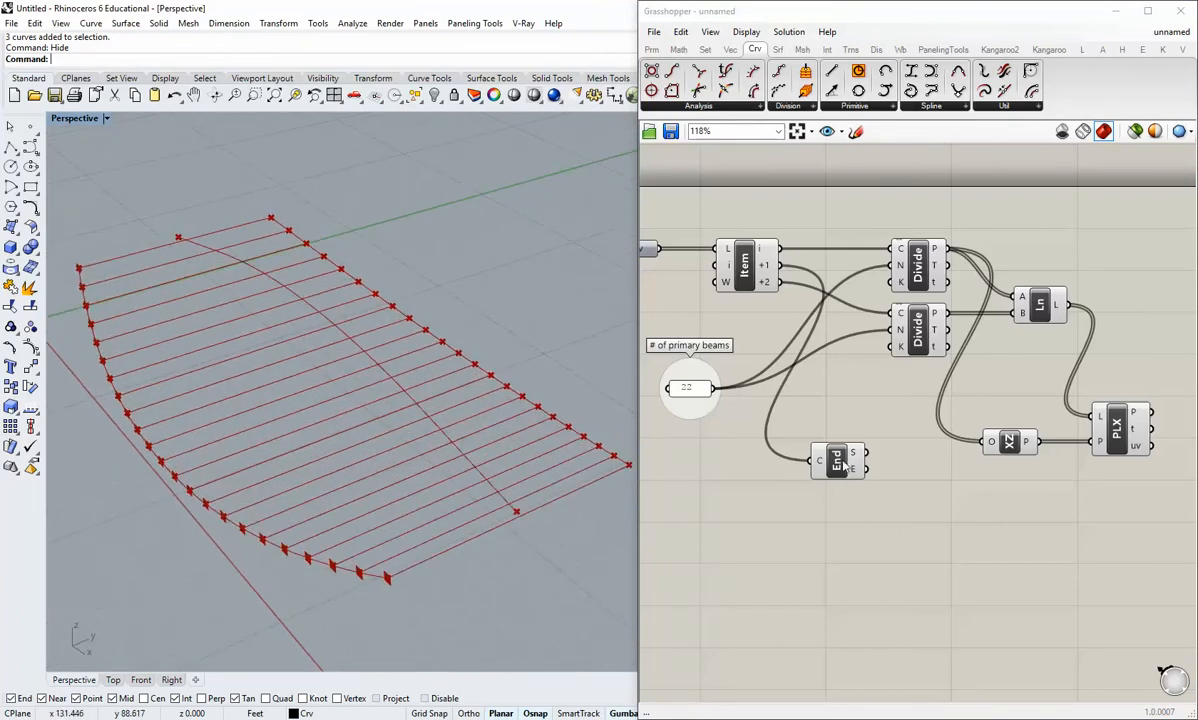
left_click_drag(850, 461, 984, 441)
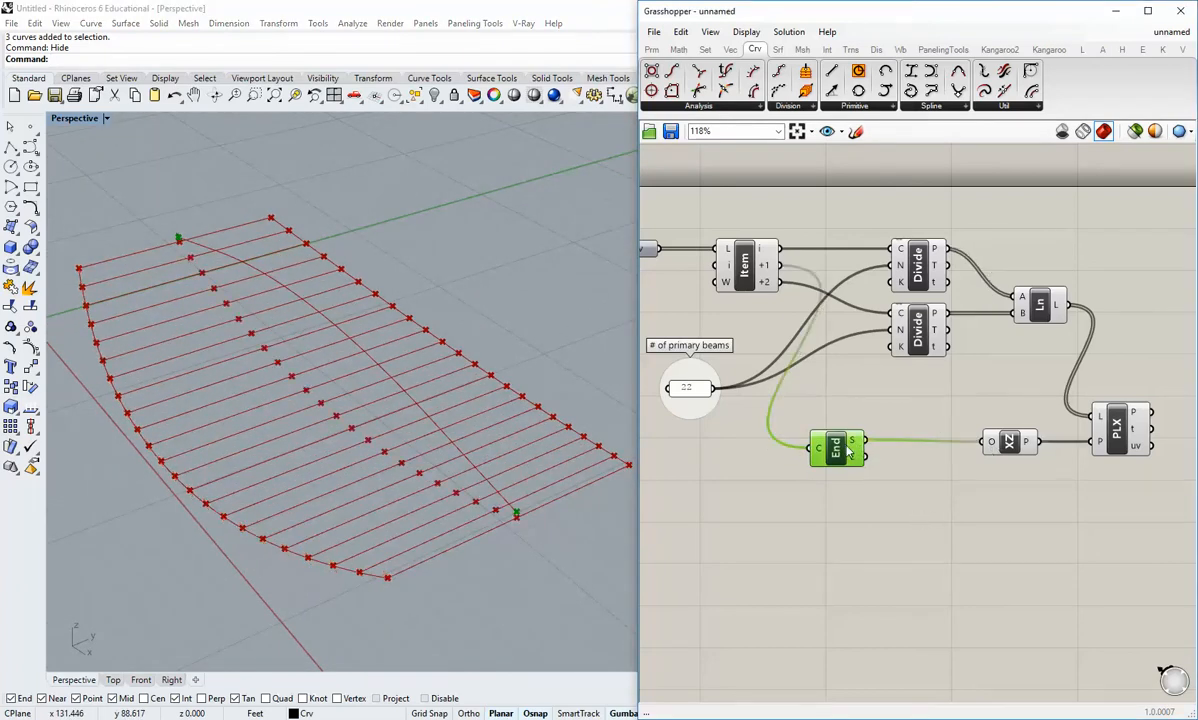
left_click_drag(847, 452, 909, 452)
left_click(964, 447)
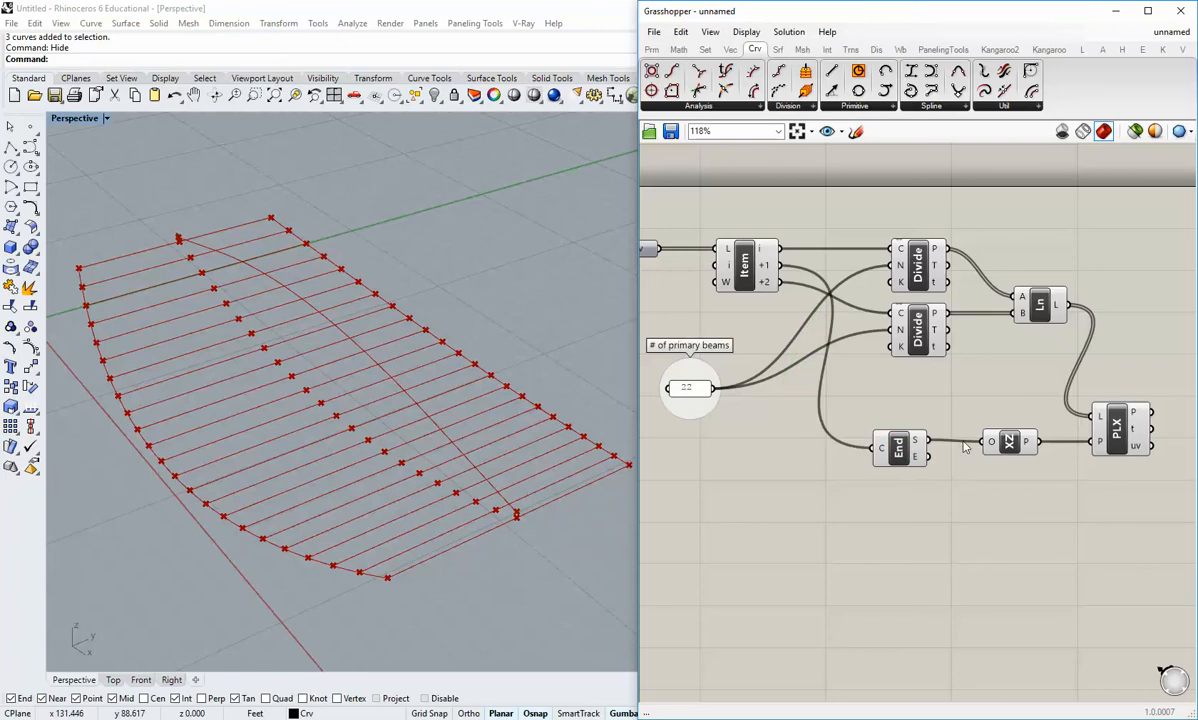
left_click(897, 449)
left_click(920, 484)
Examine the line-plane intersection points against the middle curve in the viewport, highlighting the Line | Plane component's output
right_click_drag(484, 486, 408, 458)
scroll(408, 458, "down", 5)
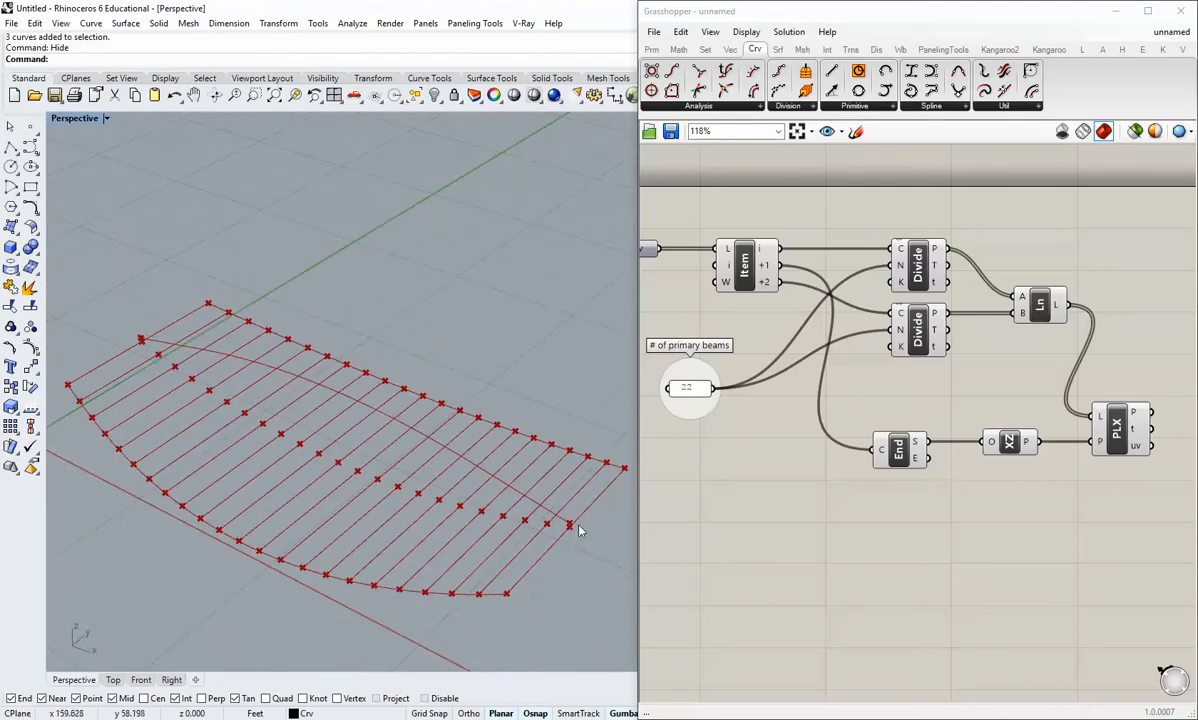
right_click_drag(602, 470, 611, 426, "shift")
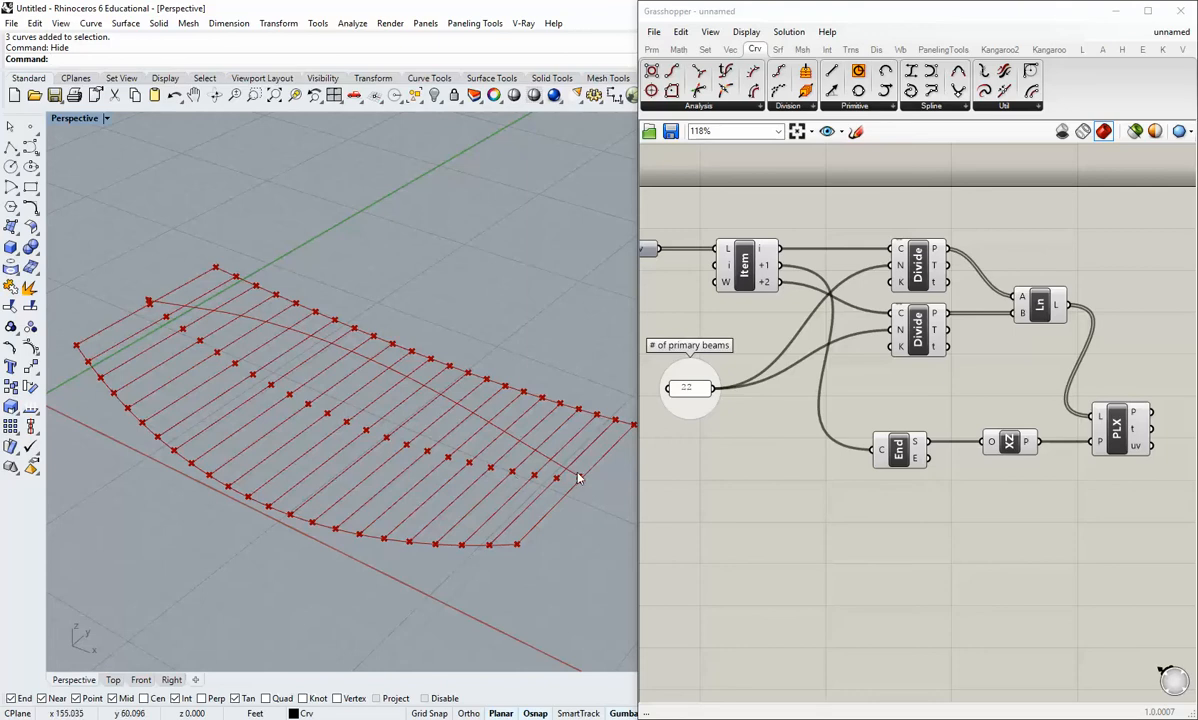
right_click_drag(298, 420, 508, 506)
scroll(552, 520, "up", 2)
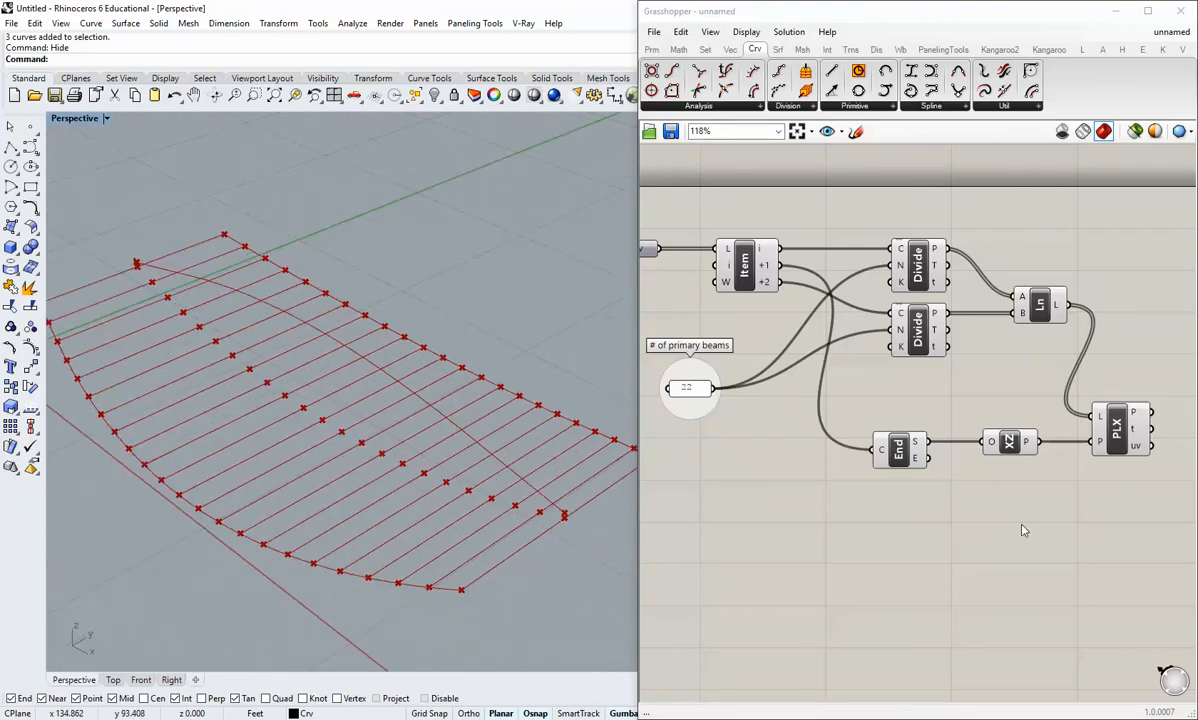
right_click_drag(1164, 437, 1073, 450)
left_click(1024, 448)
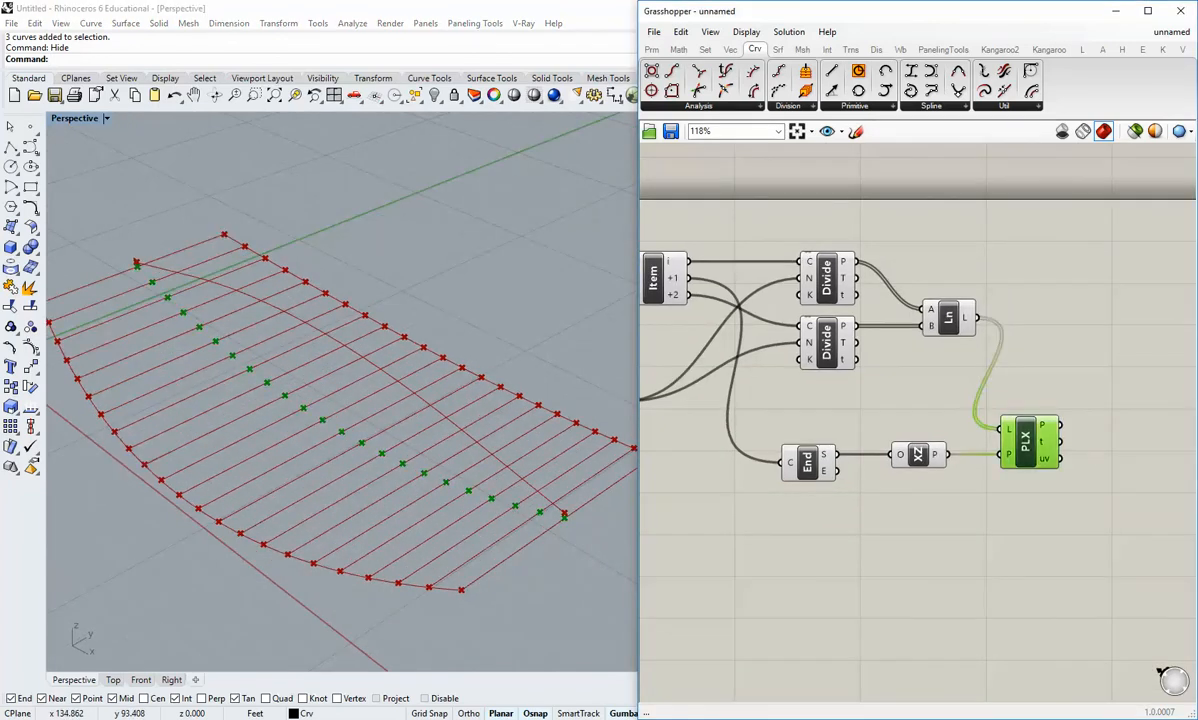
left_click(830, 539)
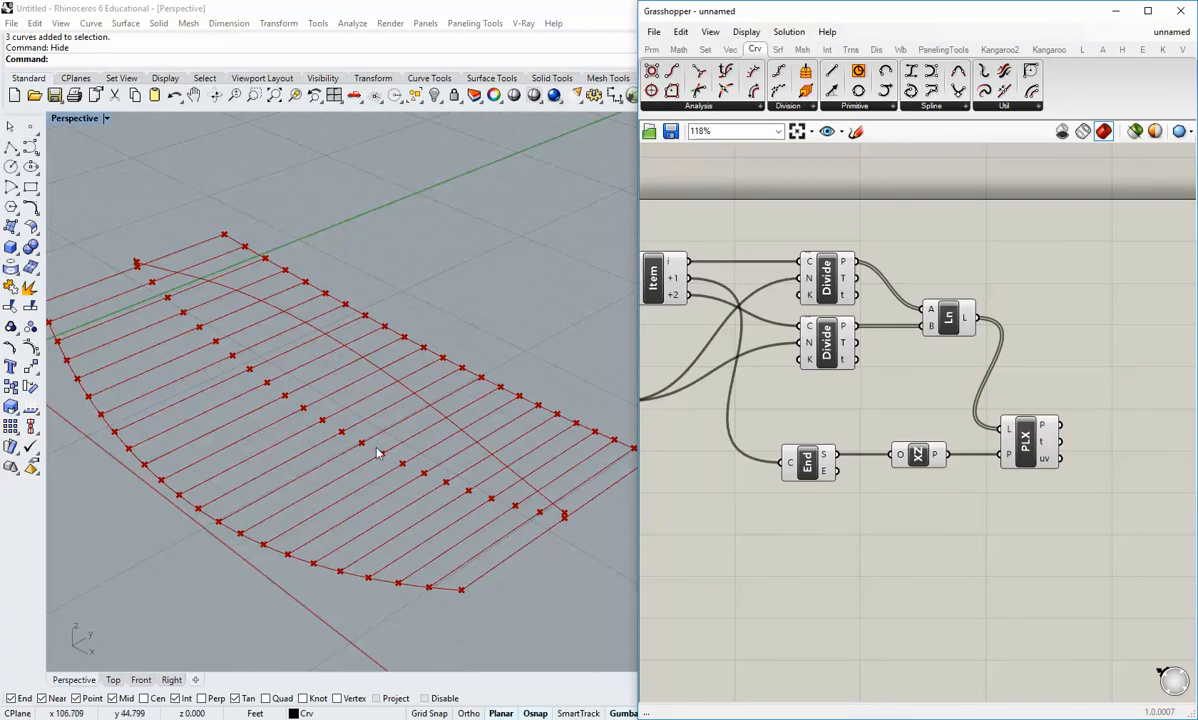
right_click_drag(240, 301, 412, 425)
scroll(330, 350, "up", 5)
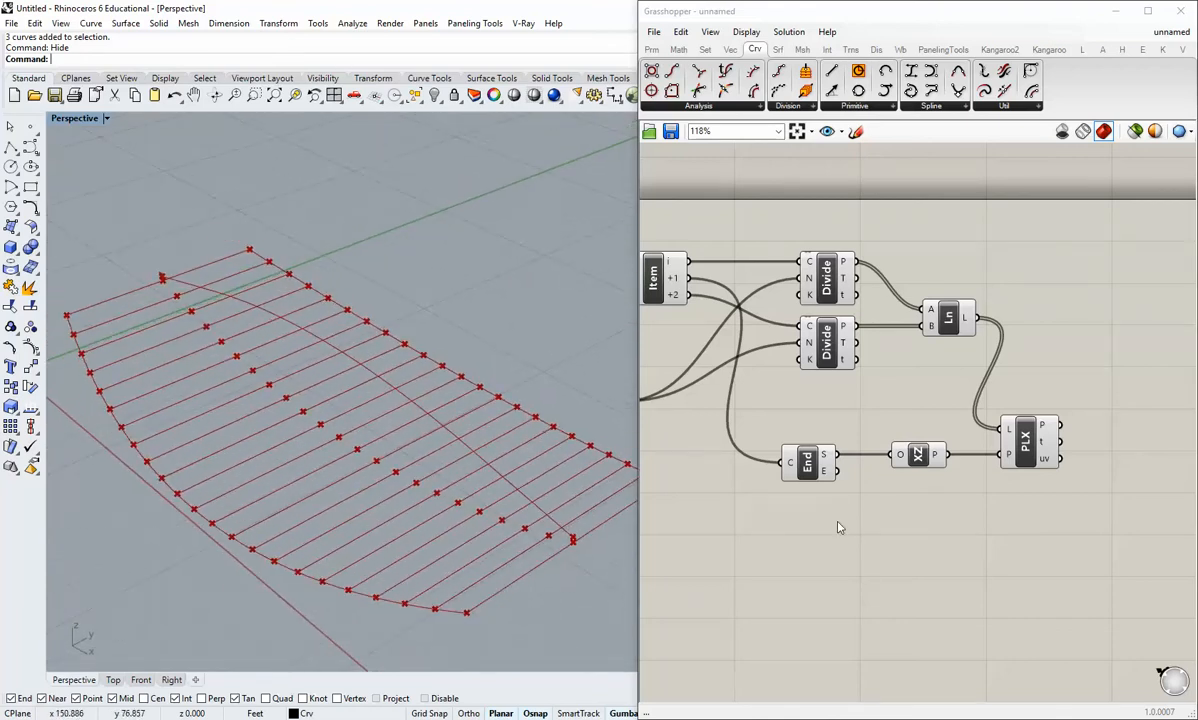
Add a Project Point component after the Line | Plane component and connect the intersection points to its P input
right_click_drag(1030, 482, 953, 457)
left_click(730, 50)
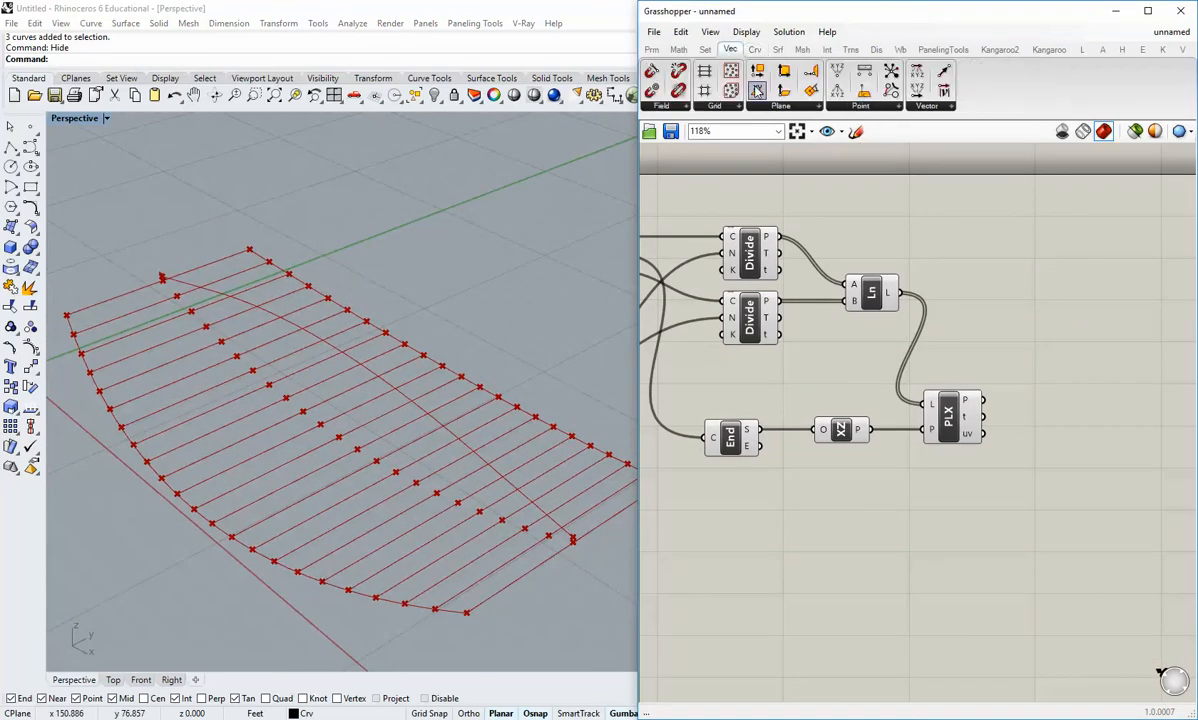
left_click(855, 105)
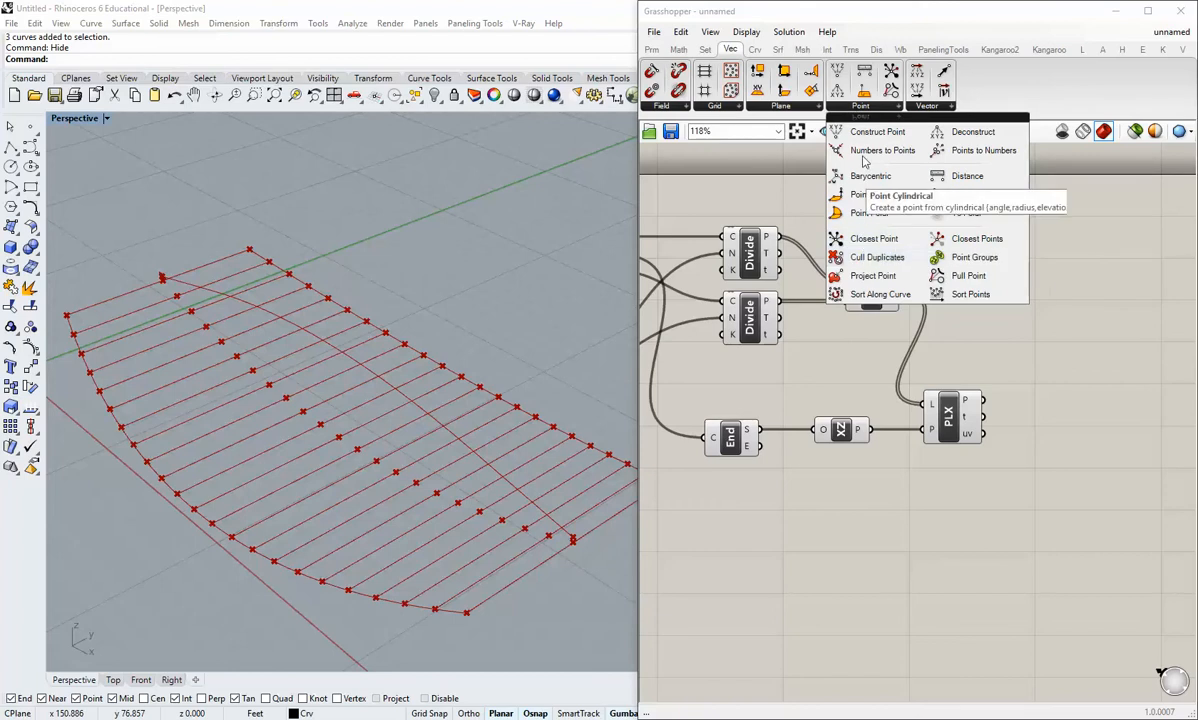
left_click(865, 279)
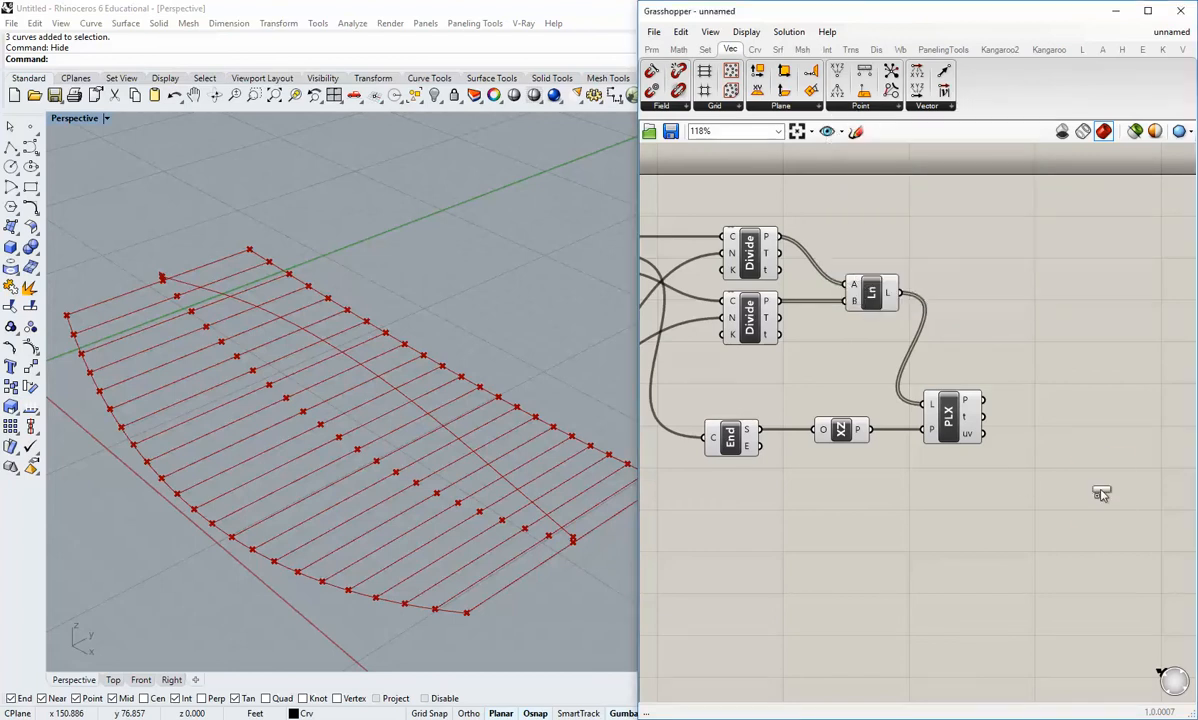
left_click(1101, 490)
right_click_drag(1116, 544, 1051, 532)
left_click_drag(918, 388, 1053, 411)
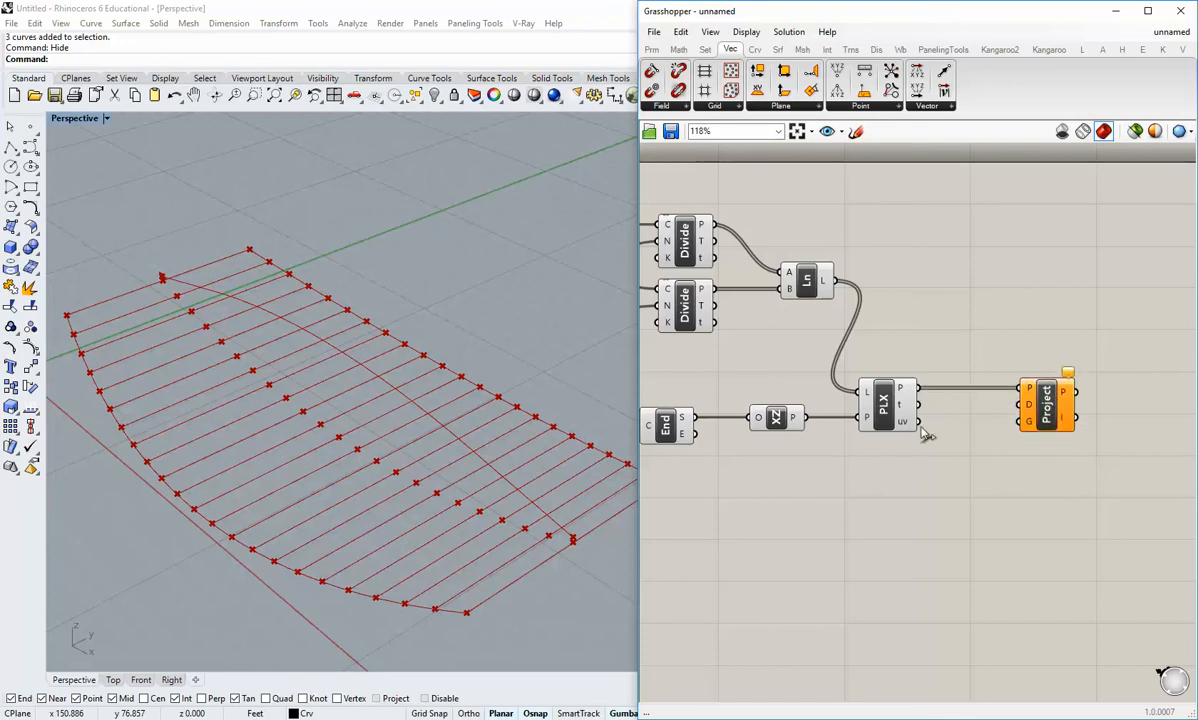
left_click(888, 425)
left_click(955, 476)
right_click_drag(974, 465, 961, 468)
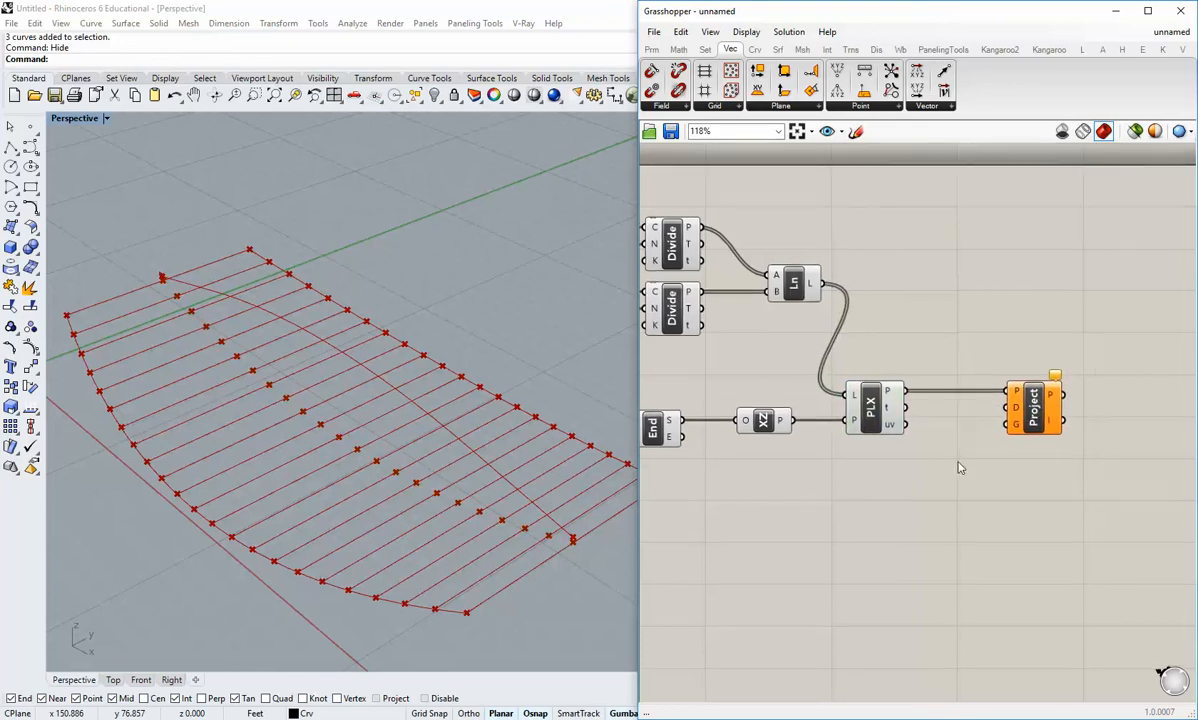
Add a Unit Z vector between Line | Plane and Project Point, connecting its V output to Project Point's D input
mouse_move(1016, 410)
left_click(928, 107)
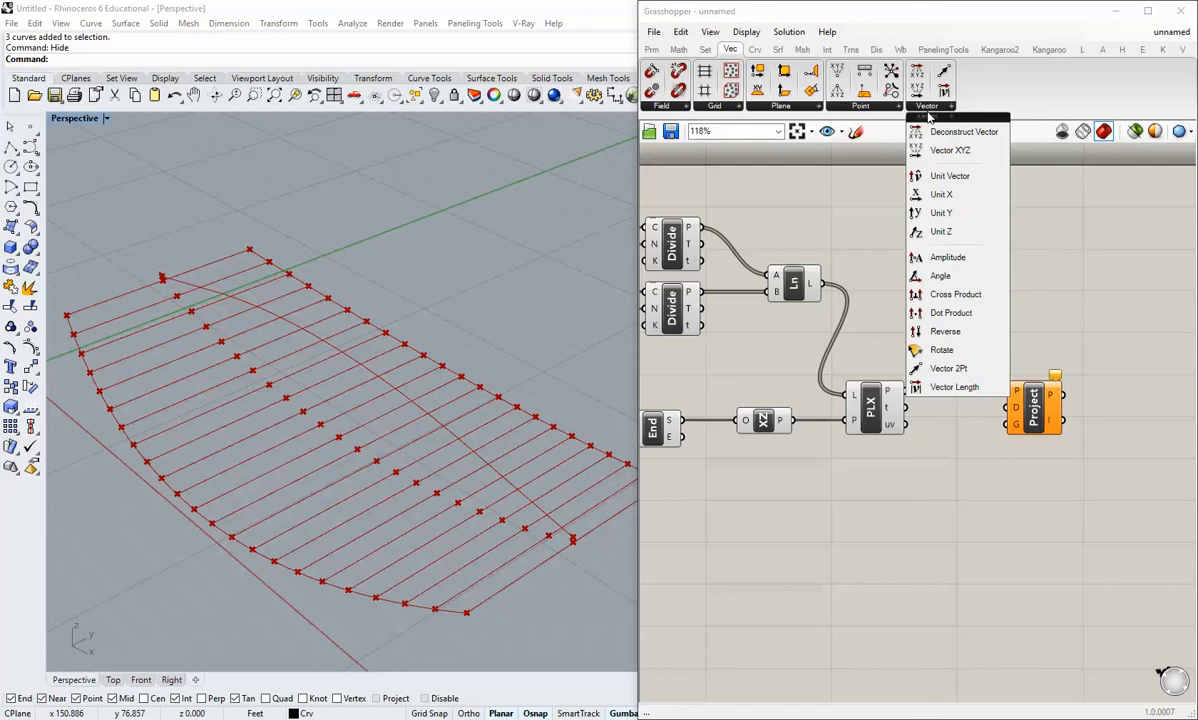
left_click(941, 231)
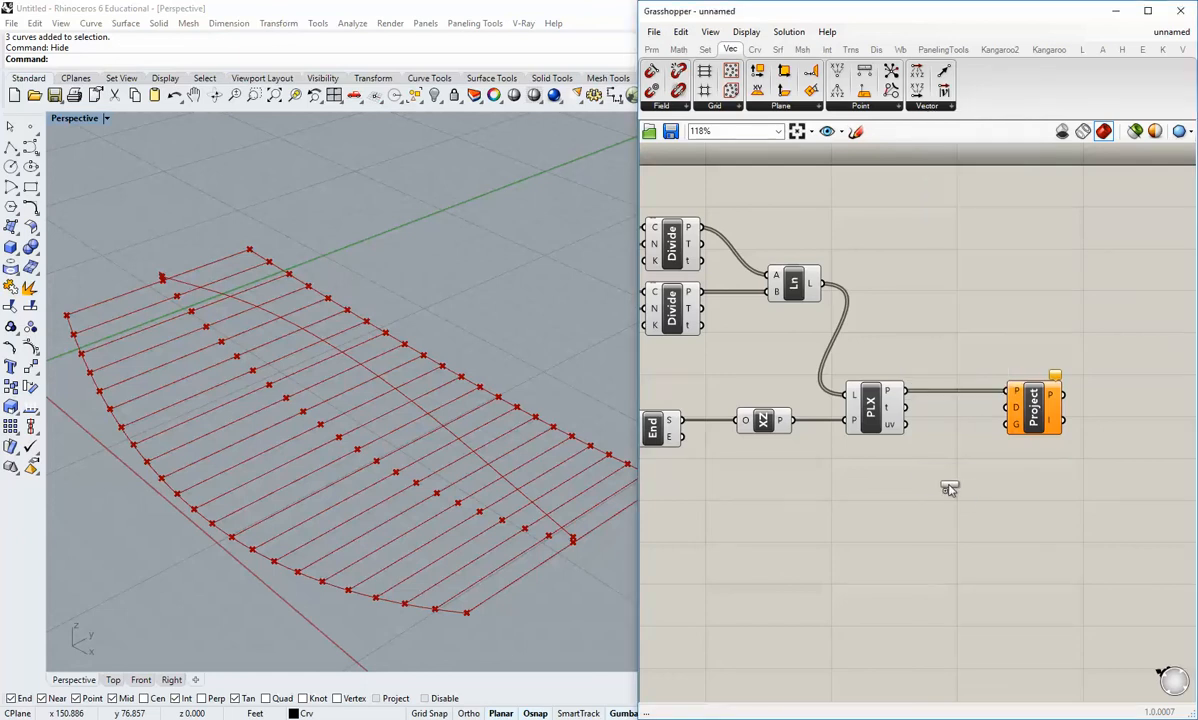
left_click(964, 419)
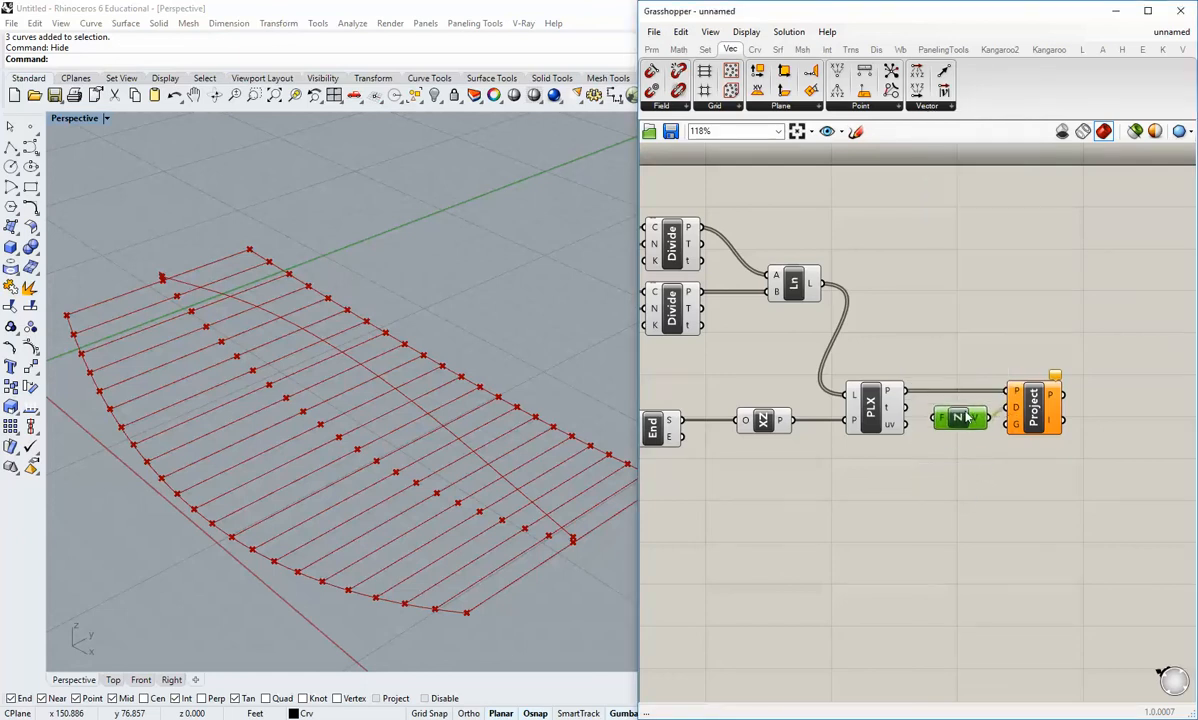
left_click_drag(966, 412, 971, 401)
left_click_drag(1045, 456, 993, 411)
left_click(1029, 457)
left_click(1058, 455)
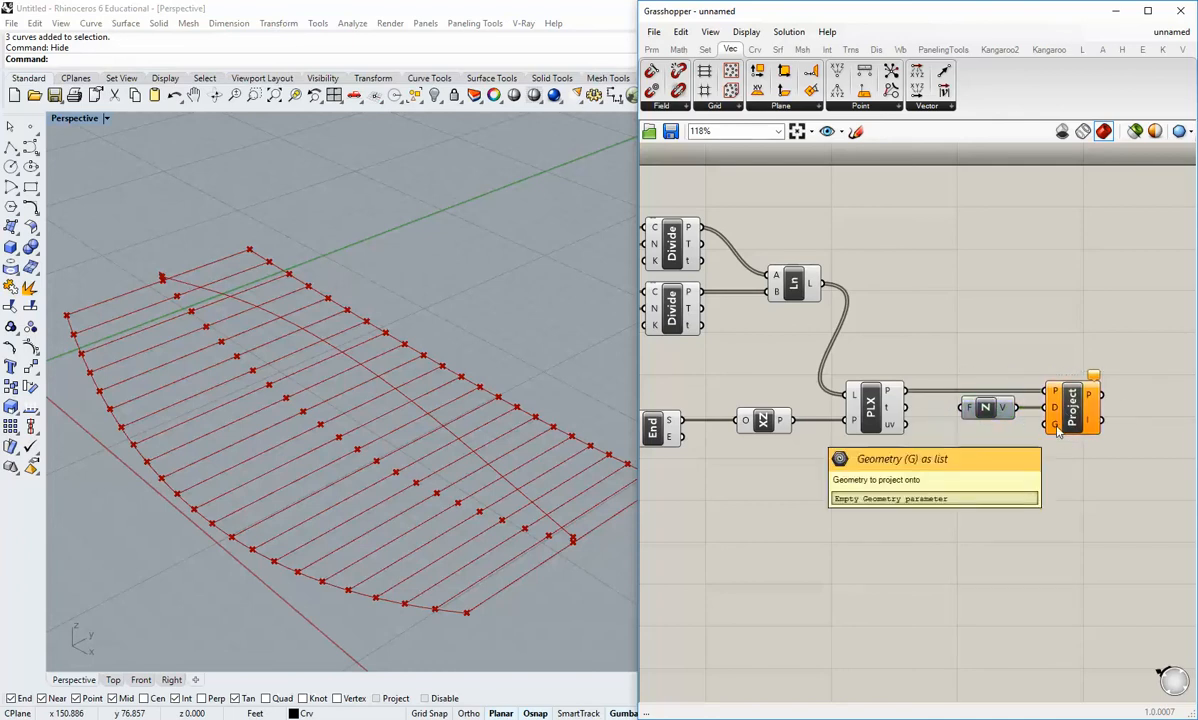
Connect the List Item's +1 output to Project Point's G input as the geometry to project onto
scroll(1058, 430, "down", 1)
scroll(1058, 430, "down", 1)
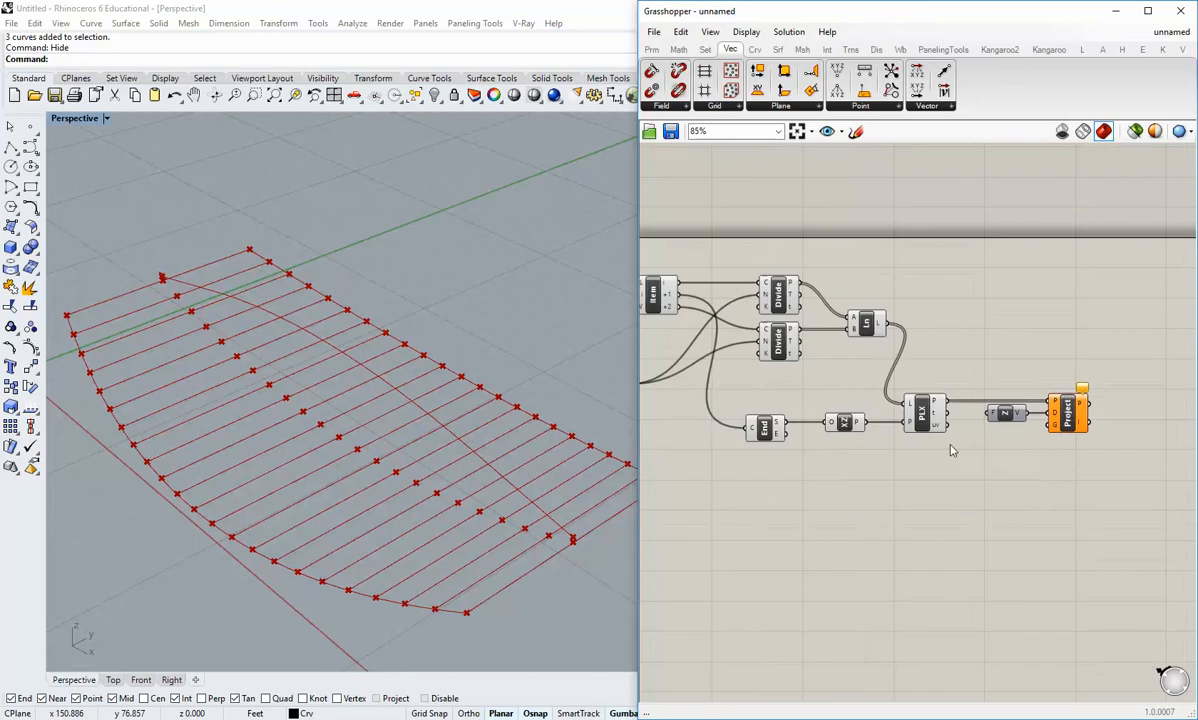
right_click_drag(949, 449, 1040, 420)
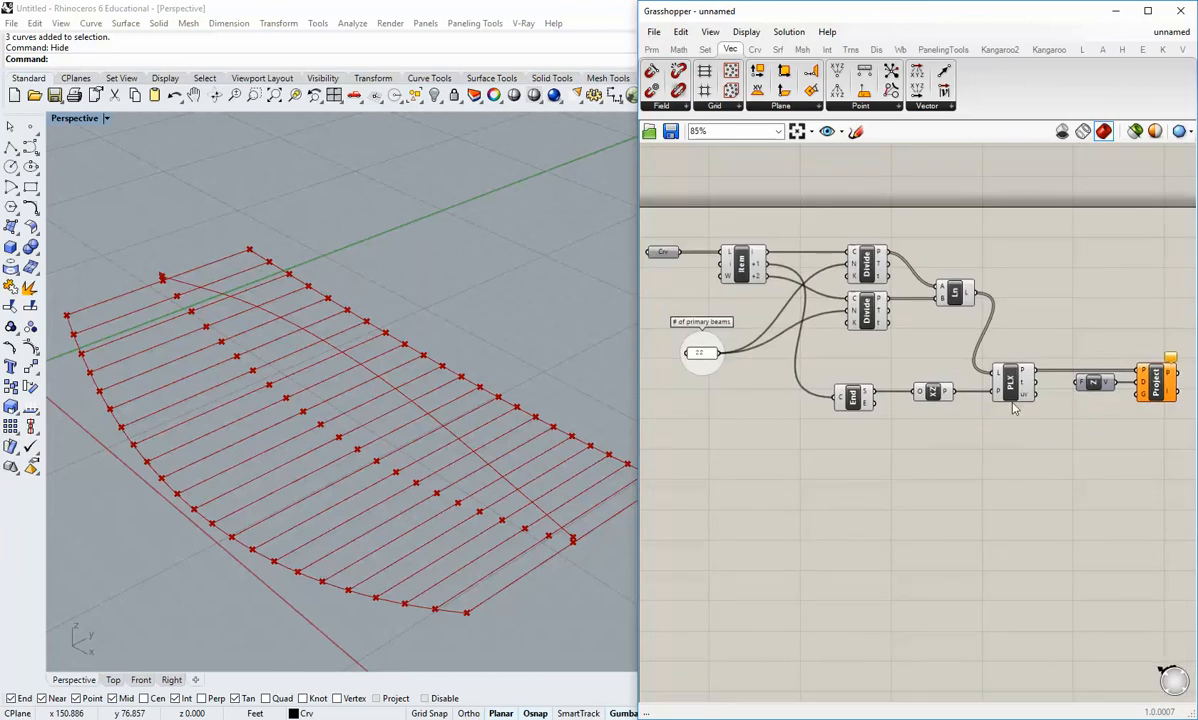
right_click_drag(878, 326, 847, 338)
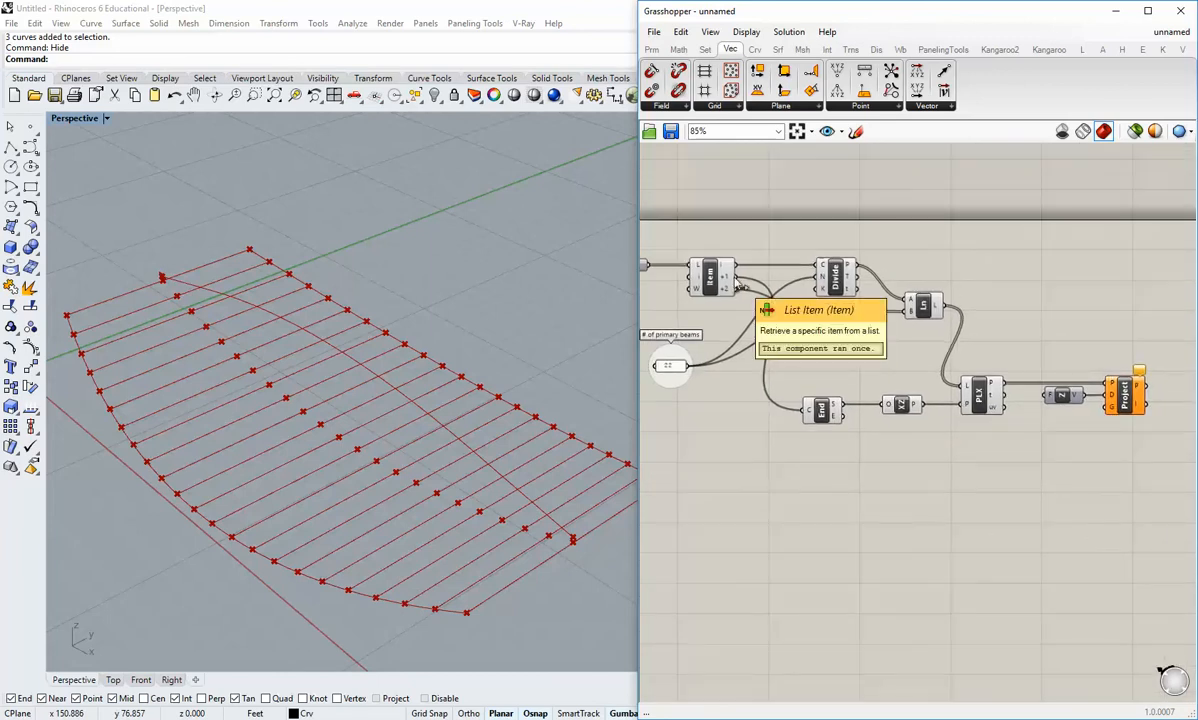
left_click_drag(737, 279, 1106, 410)
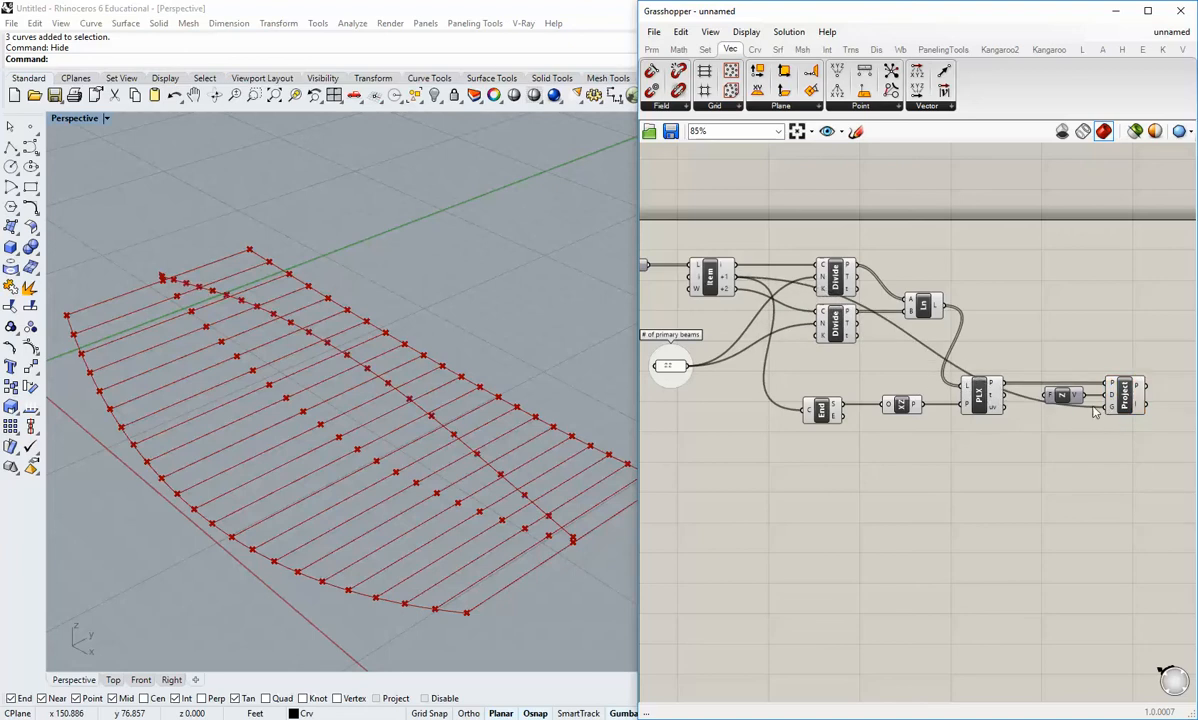
right_click_drag(1100, 455, 1010, 435)
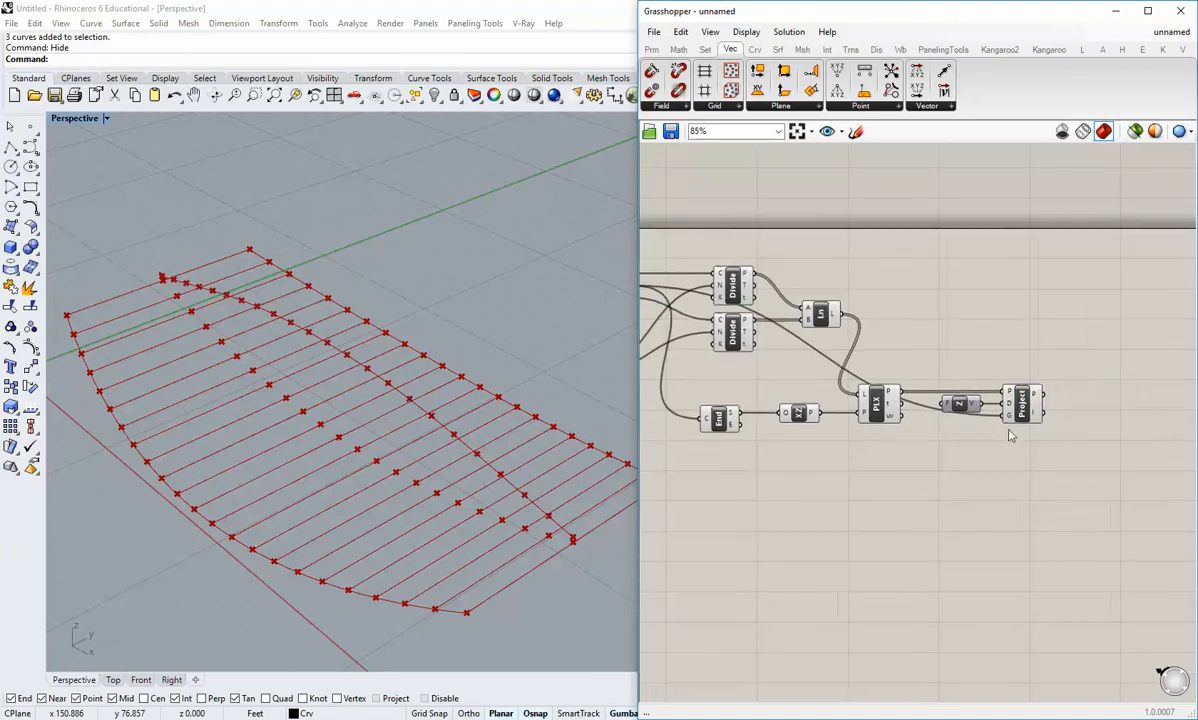
Turn off the viewport preview of the End Points and XZ Plane components
right_click_drag(716, 420, 803, 439)
right_click(803, 438)
left_click(833, 464)
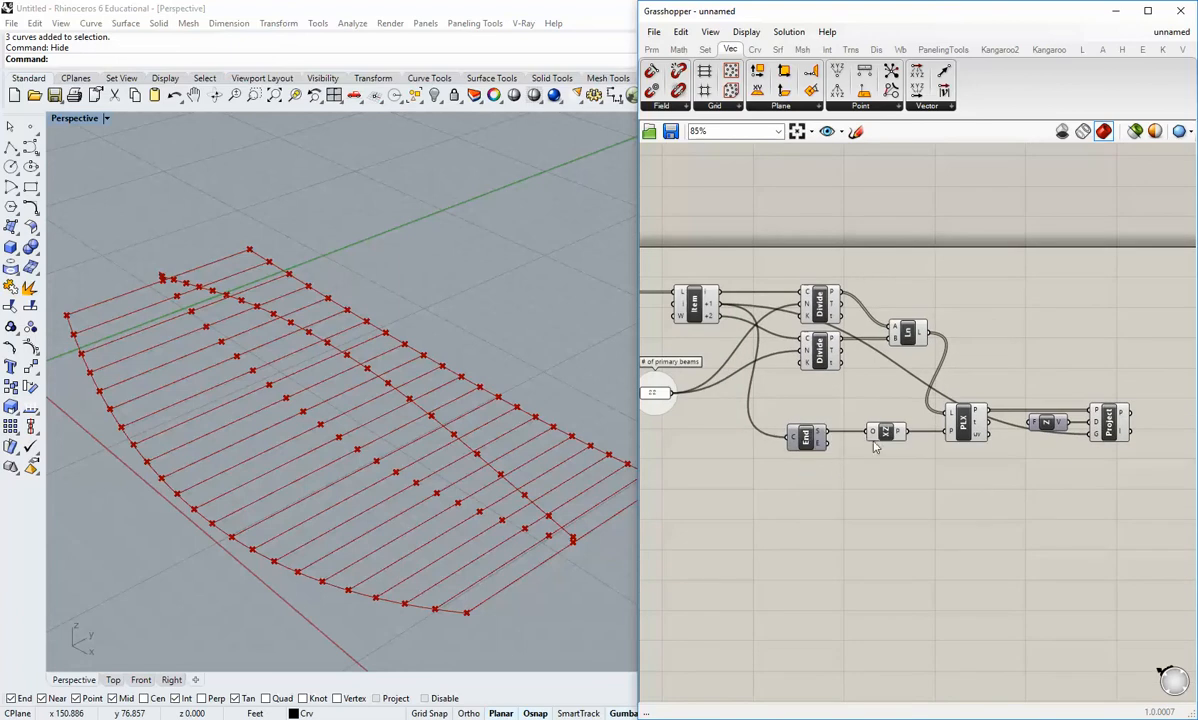
right_click(897, 433)
left_click(912, 460)
Turn off the viewport preview of the Line | Plane component and of the Line component
right_click_drag(719, 369, 777, 380)
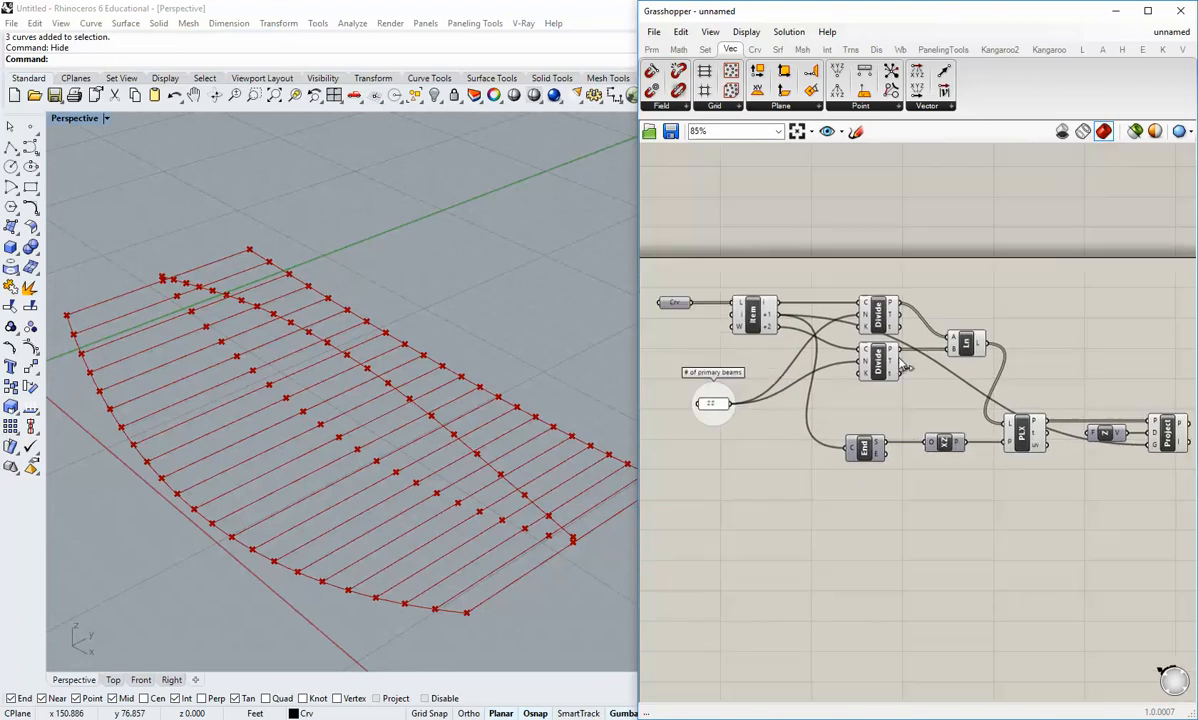
right_click_drag(904, 368, 841, 385)
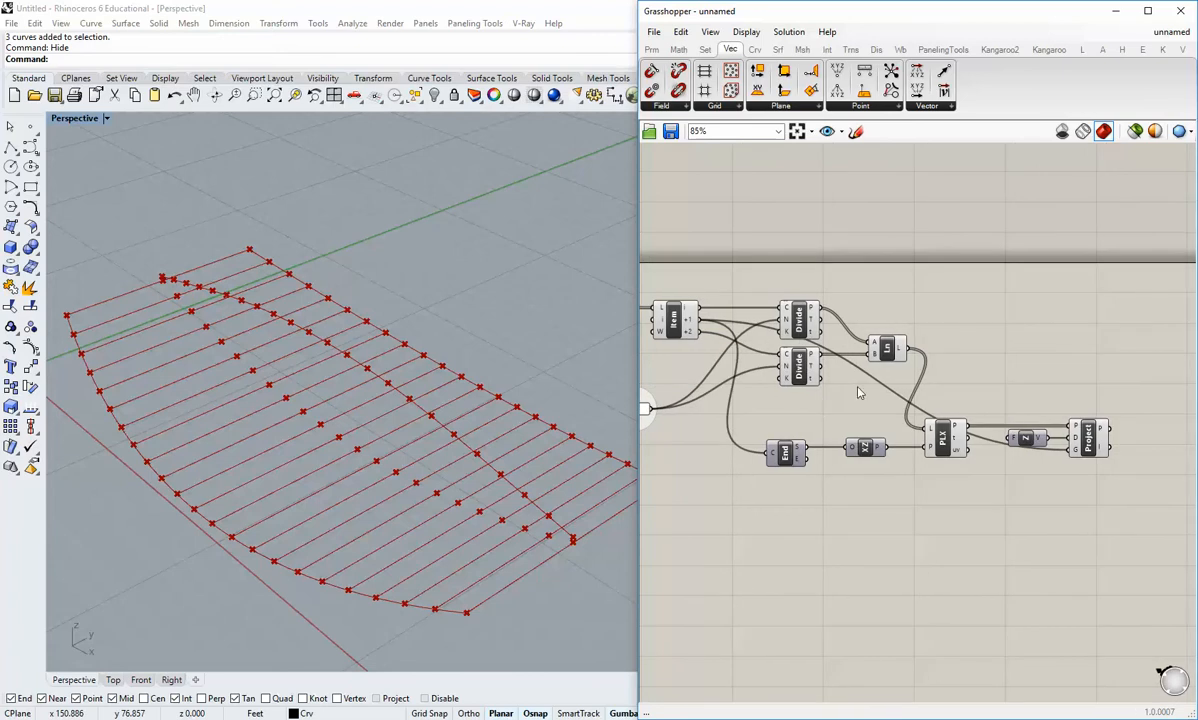
right_click(945, 445)
left_click(971, 463)
right_click_drag(440, 545, 360, 501)
right_click_drag(887, 349, 885, 348)
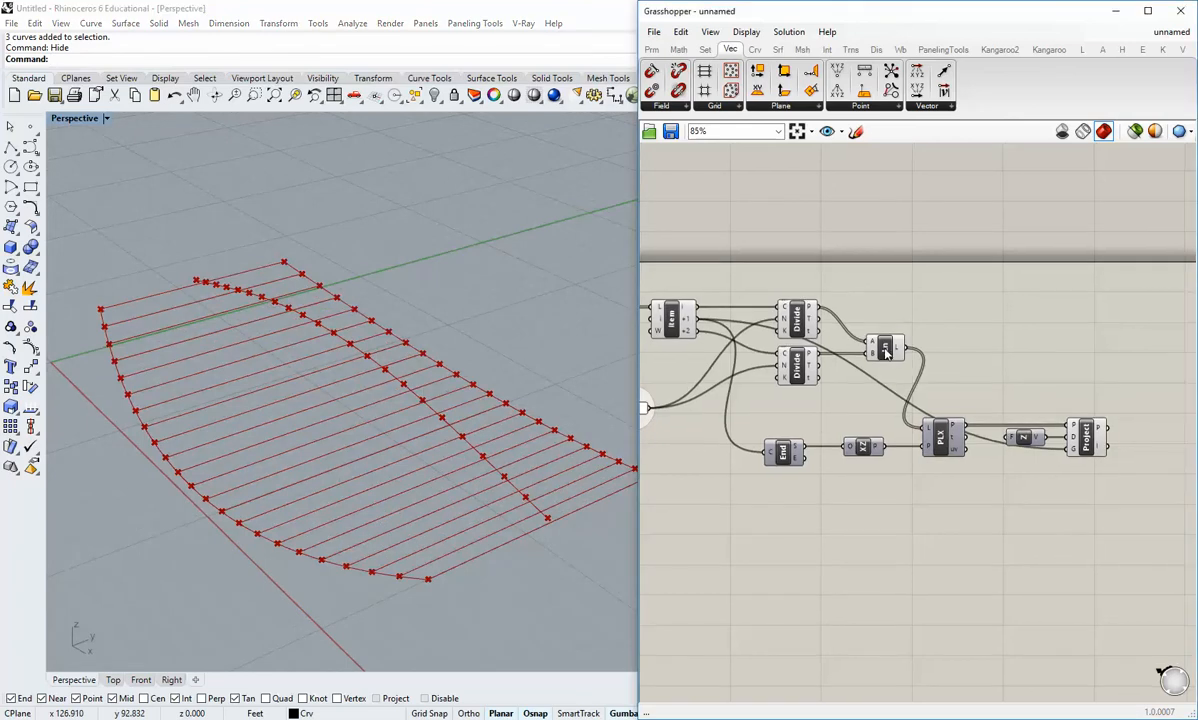
right_click(891, 358)
left_click(912, 372)
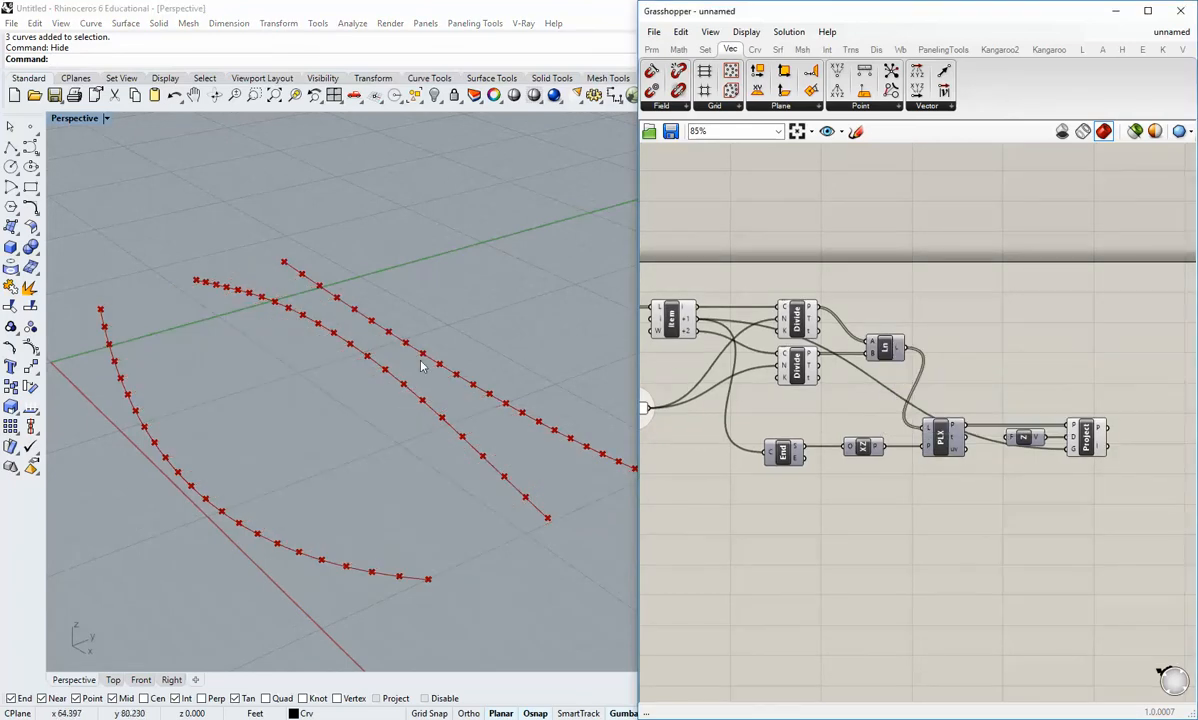
Examine the three rows of points in the viewport, highlighting the outputs of both Divide Curve components and Project Point
scroll(420, 437, "up", 3)
right_click_drag(420, 437, 410, 355)
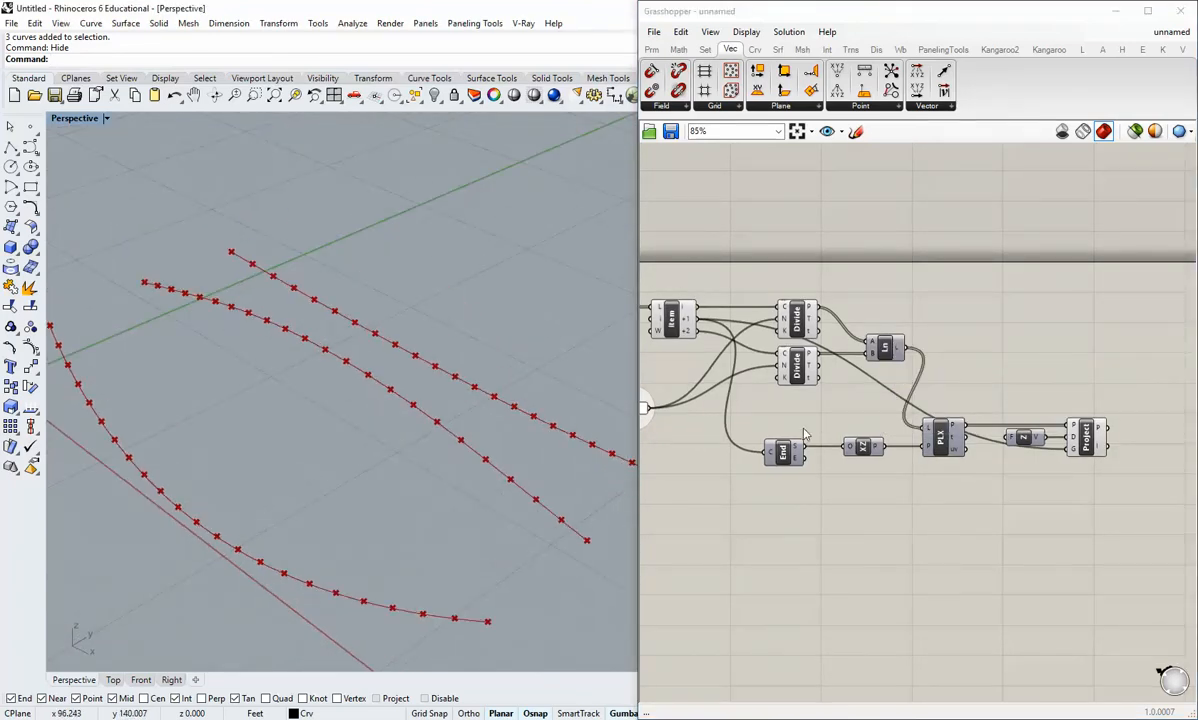
right_click_drag(805, 434, 831, 461)
right_click_drag(508, 484, 445, 470)
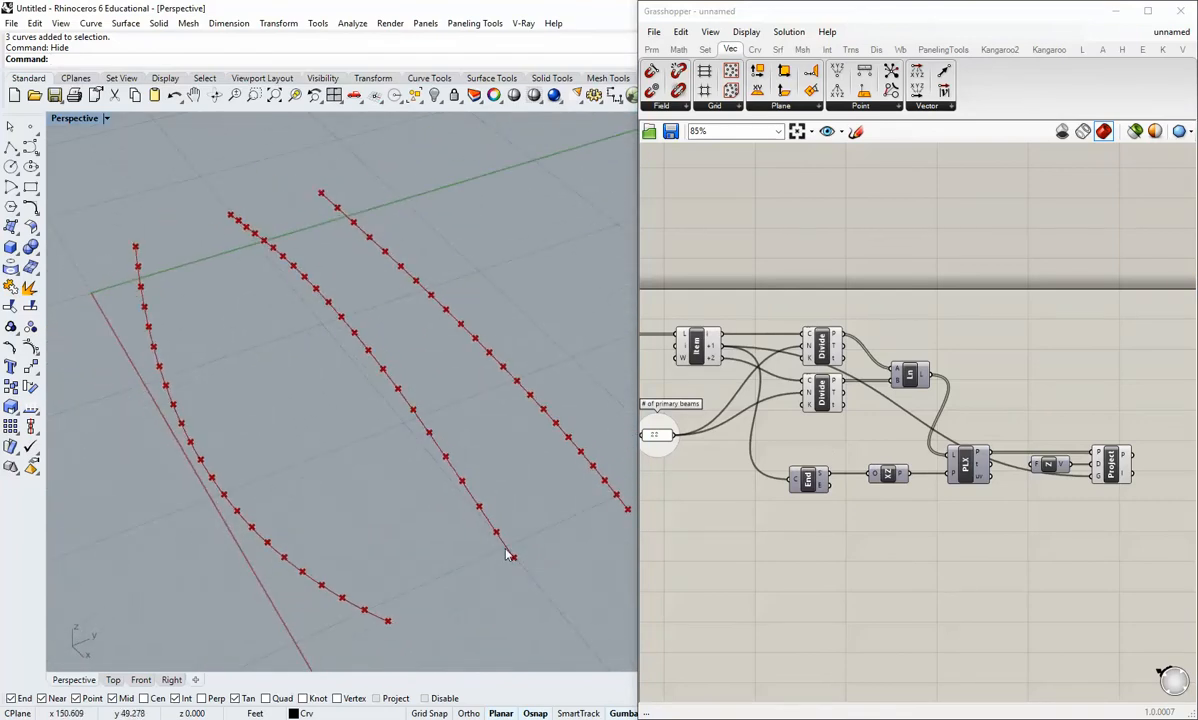
right_click_drag(508, 555, 473, 543)
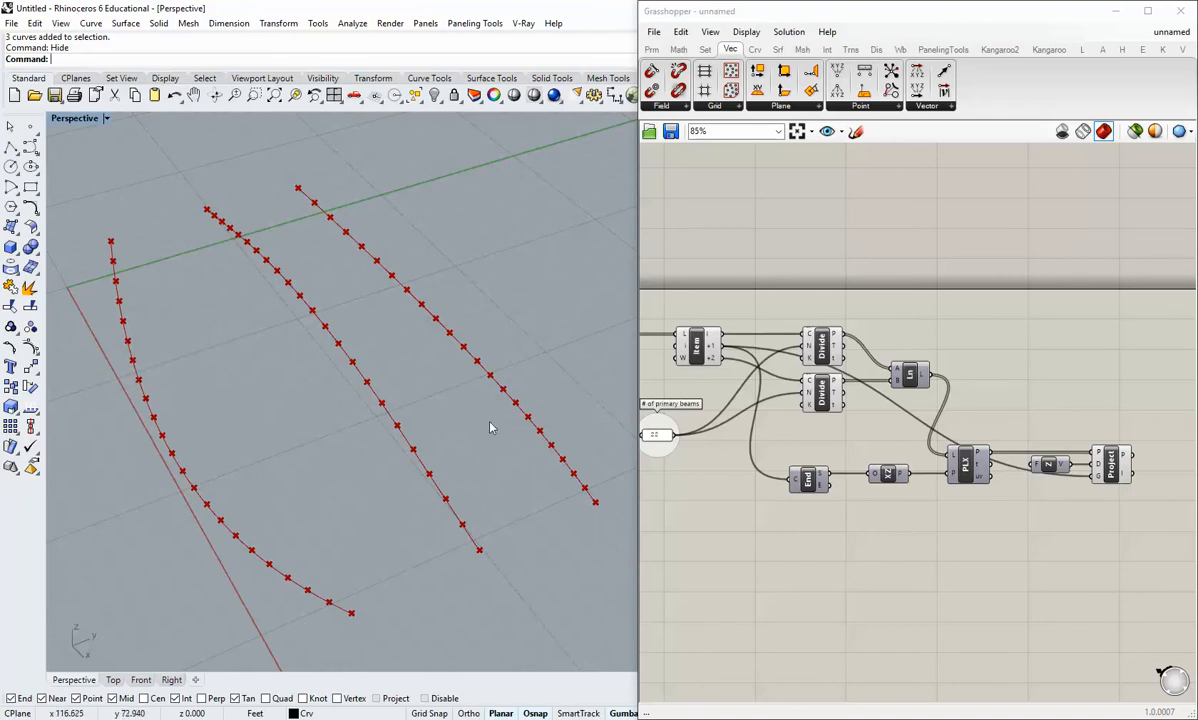
right_click_drag(470, 410, 527, 374)
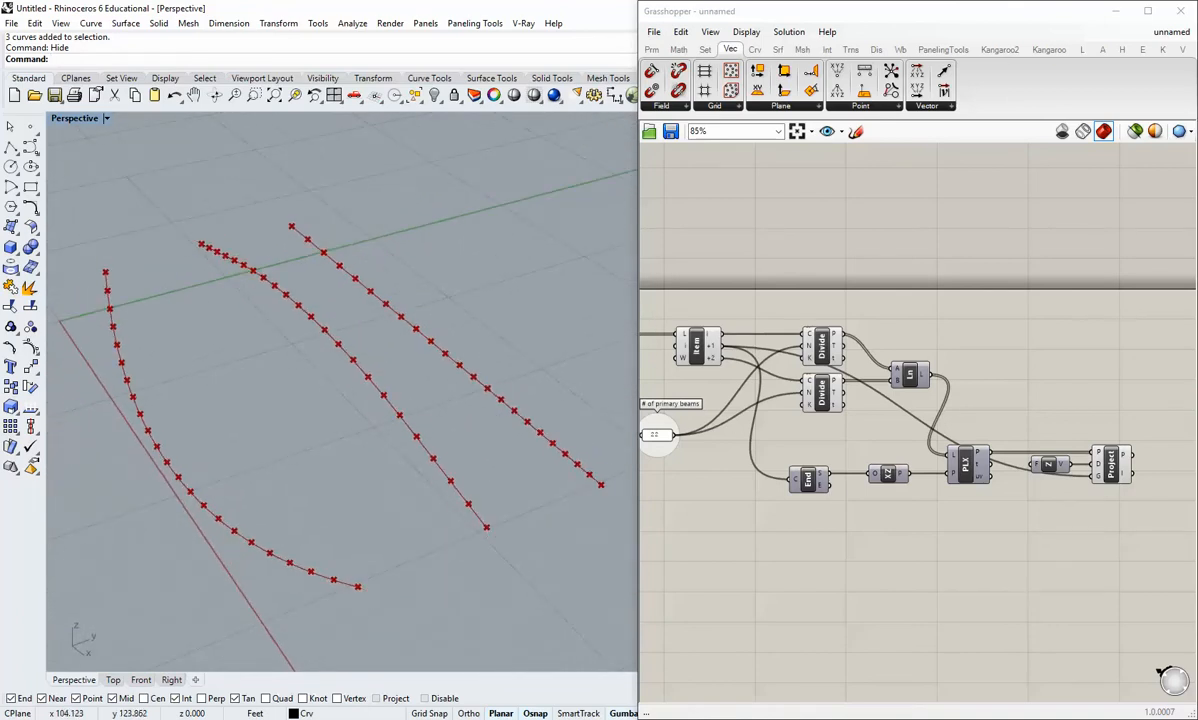
right_click(964, 494)
right_click_drag(958, 533, 930, 533)
left_click(791, 350)
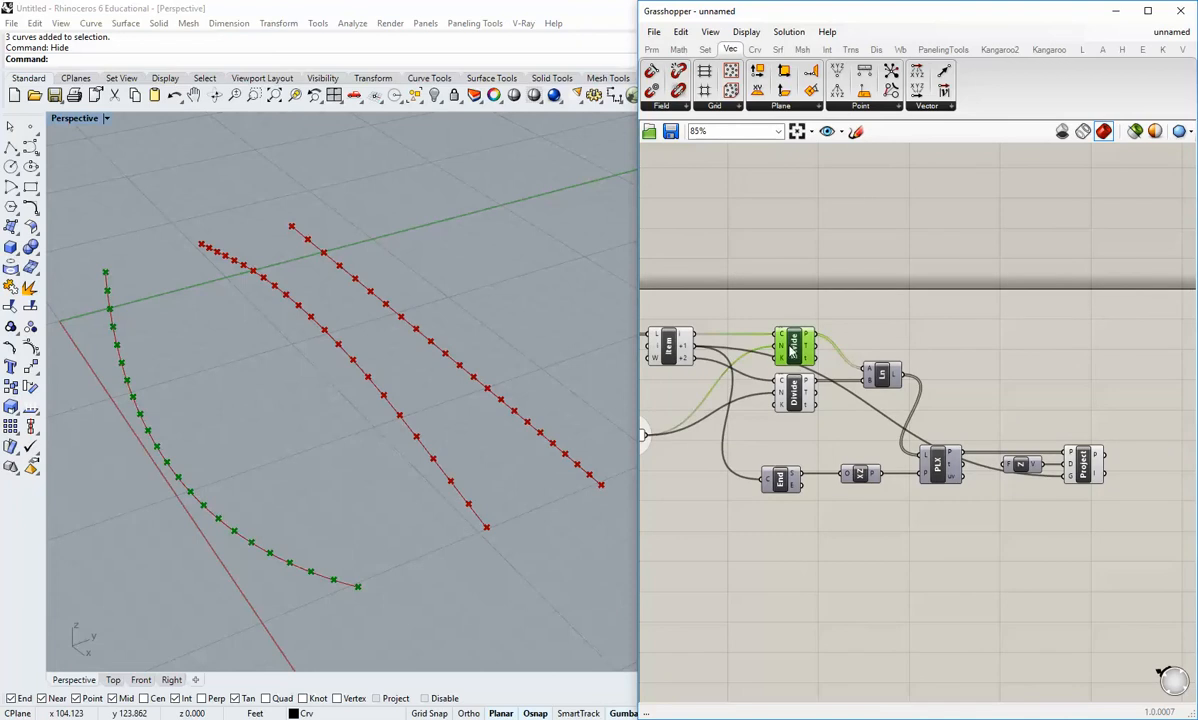
left_click(1082, 459)
left_click(794, 395)
left_click(864, 626)
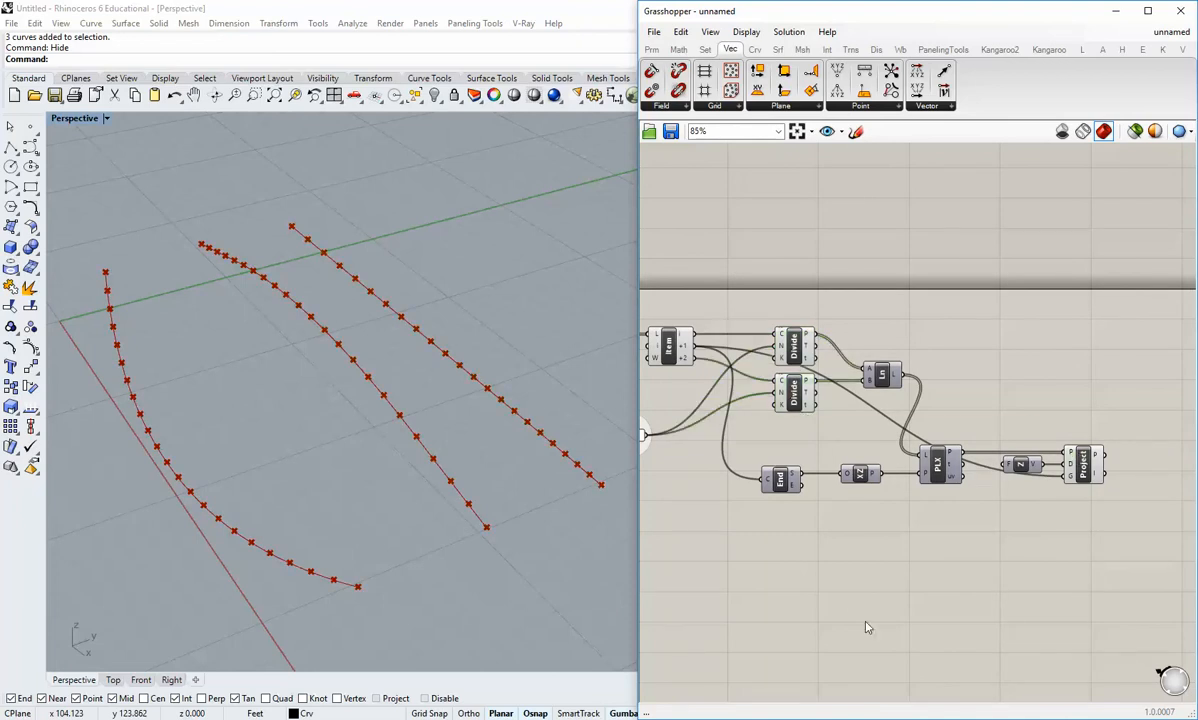
Widen the Grasshopper window slightly and add an Entwine component above Project Point
right_click_drag(980, 583, 889, 571)
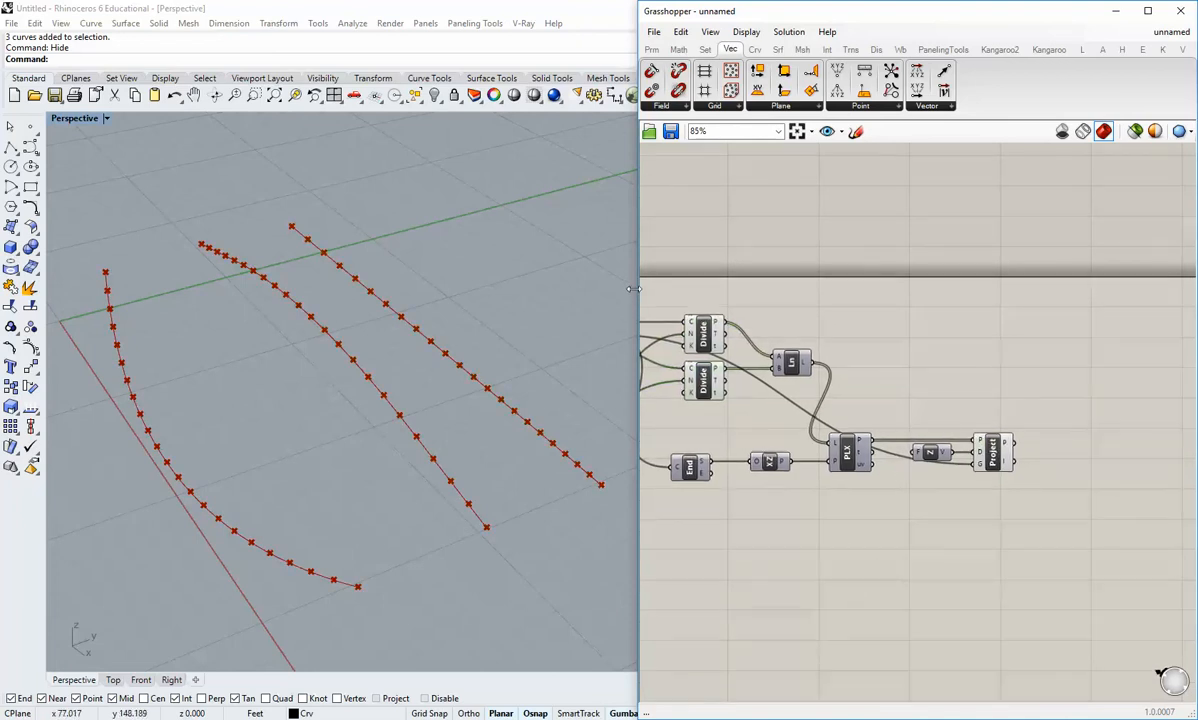
left_click_drag(632, 289, 599, 290)
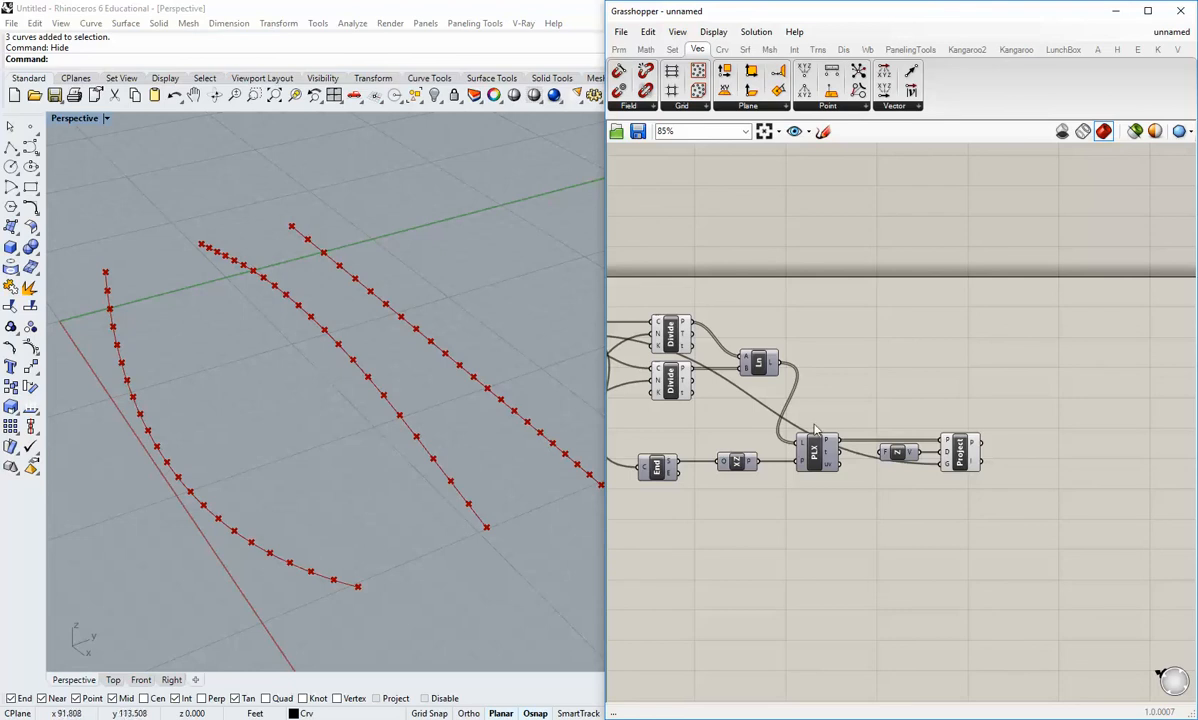
right_click_drag(742, 451, 778, 455)
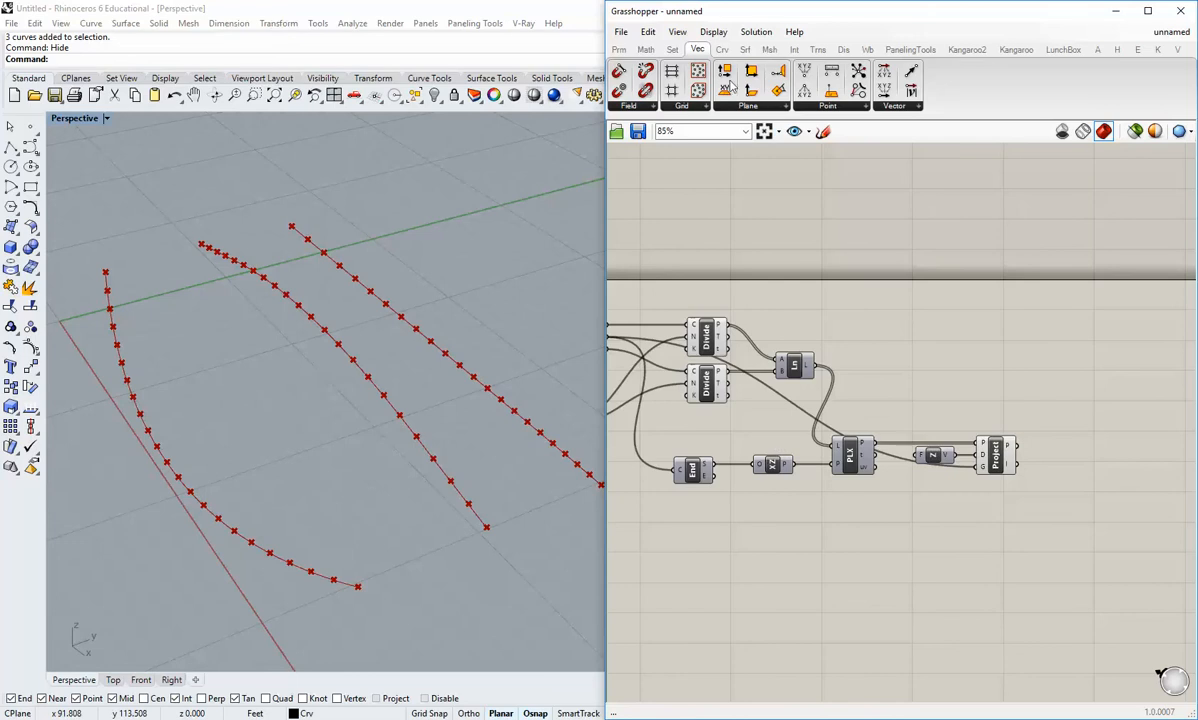
left_click(672, 49)
left_click(1055, 107)
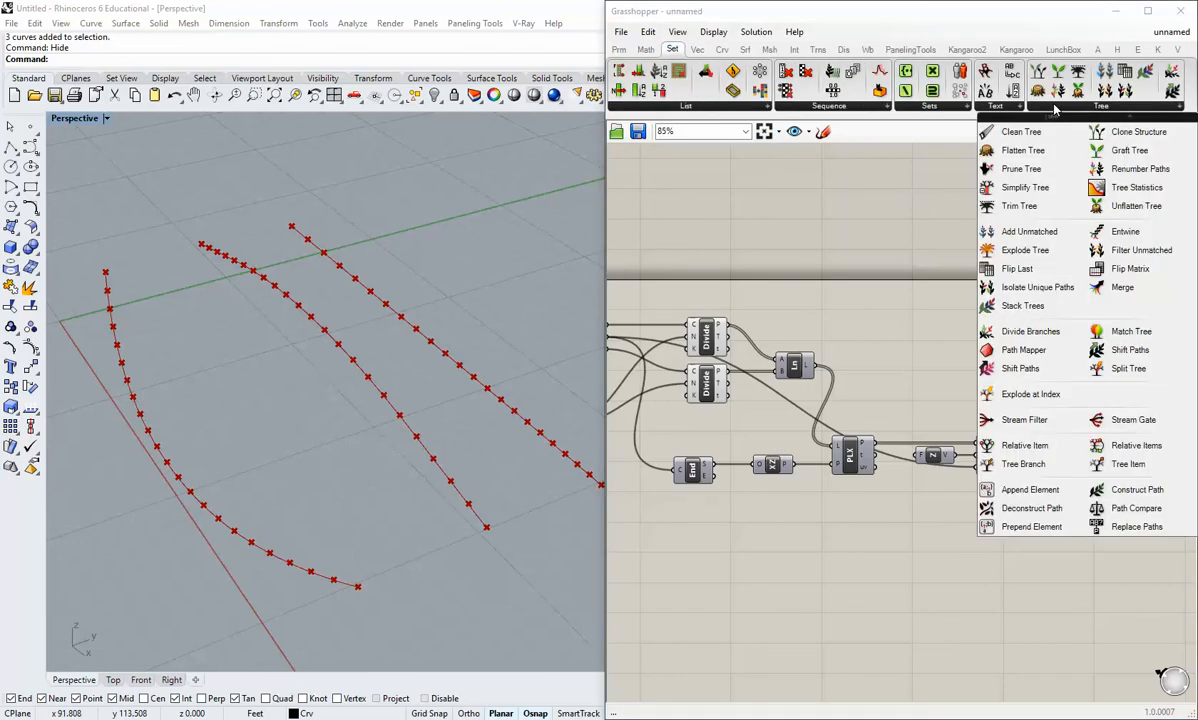
left_click(1122, 233)
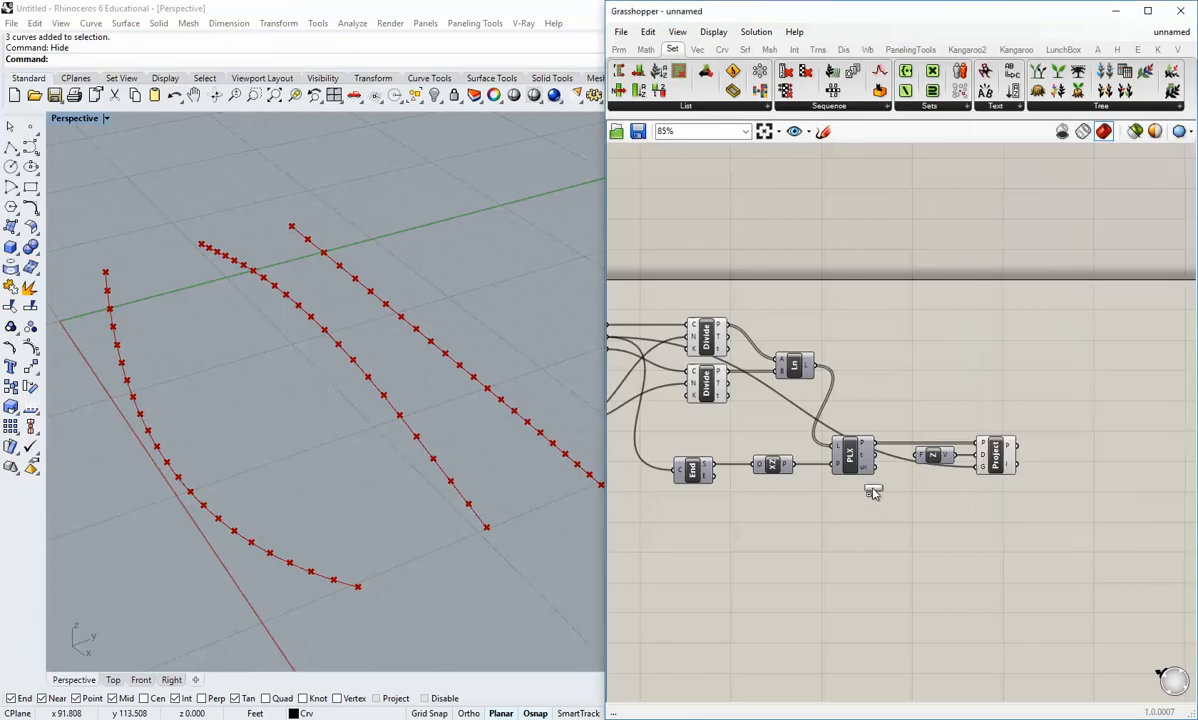
left_click(1064, 401)
right_click_drag(999, 412, 996, 460)
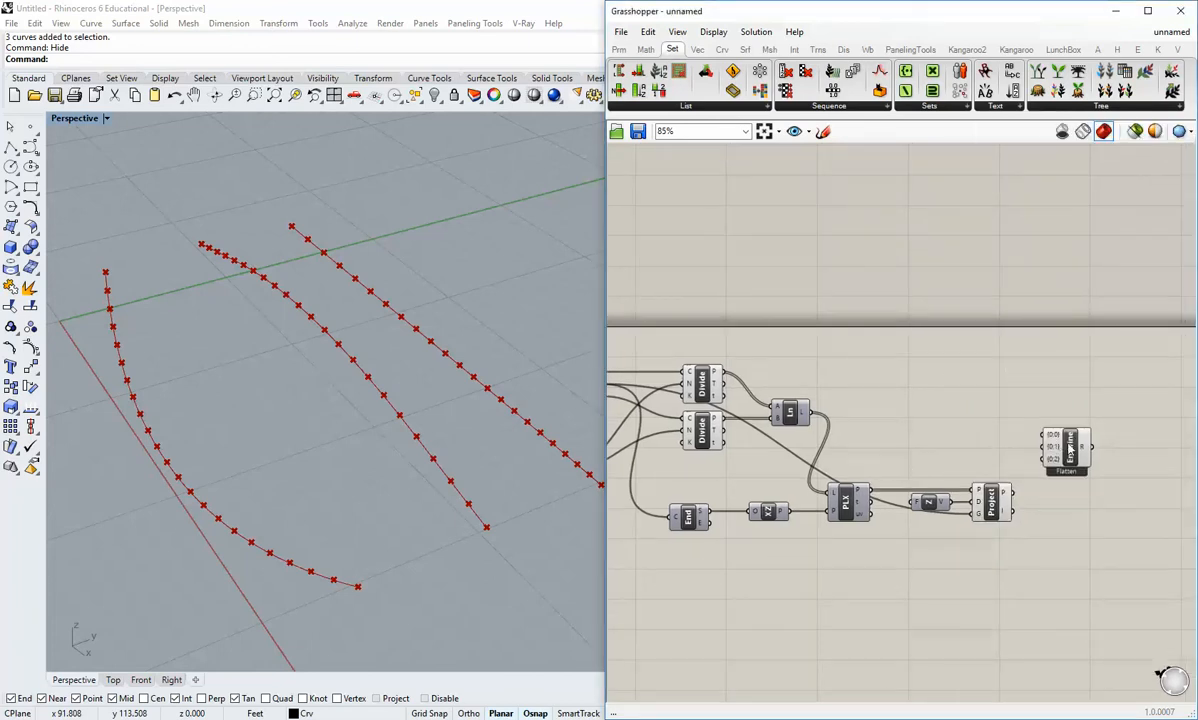
Align Entwine with the upper Divide Curve and connect that component's P output to Entwine's {0;0} input
left_click_drag(1069, 450, 1010, 439)
left_click_drag(713, 372, 880, 400)
left_click(703, 437)
left_click(703, 379)
left_click_drag(714, 372, 1049, 391)
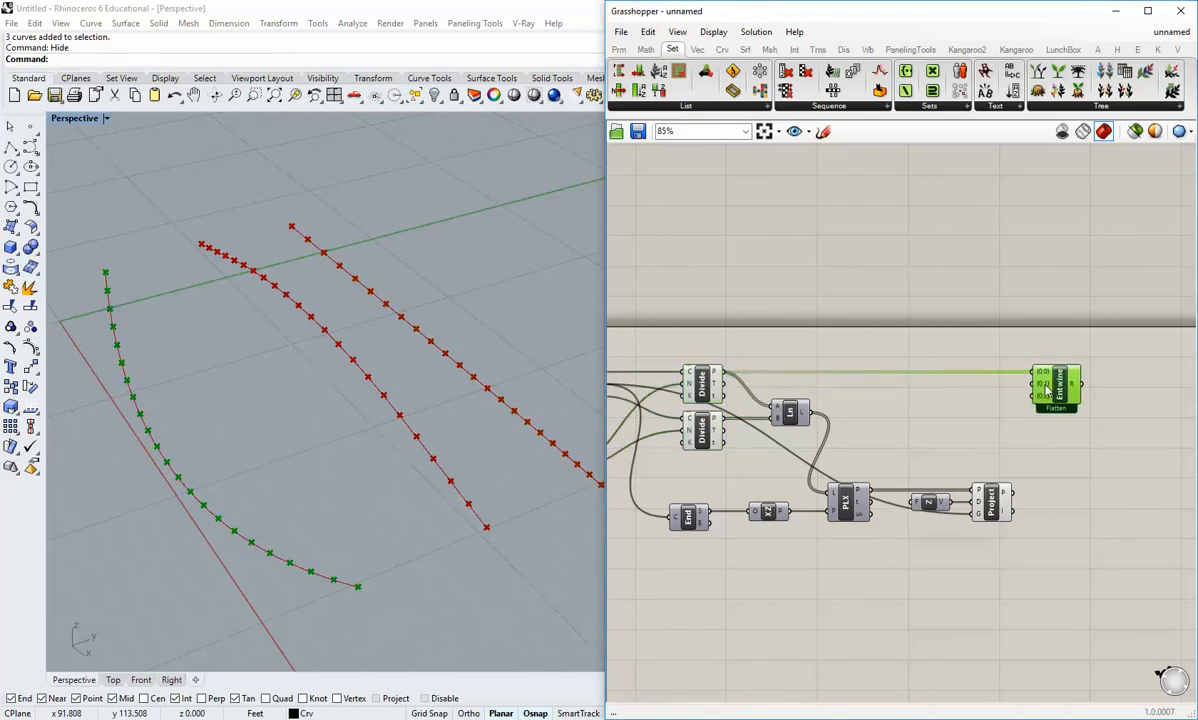
left_click(867, 410)
left_click(990, 500)
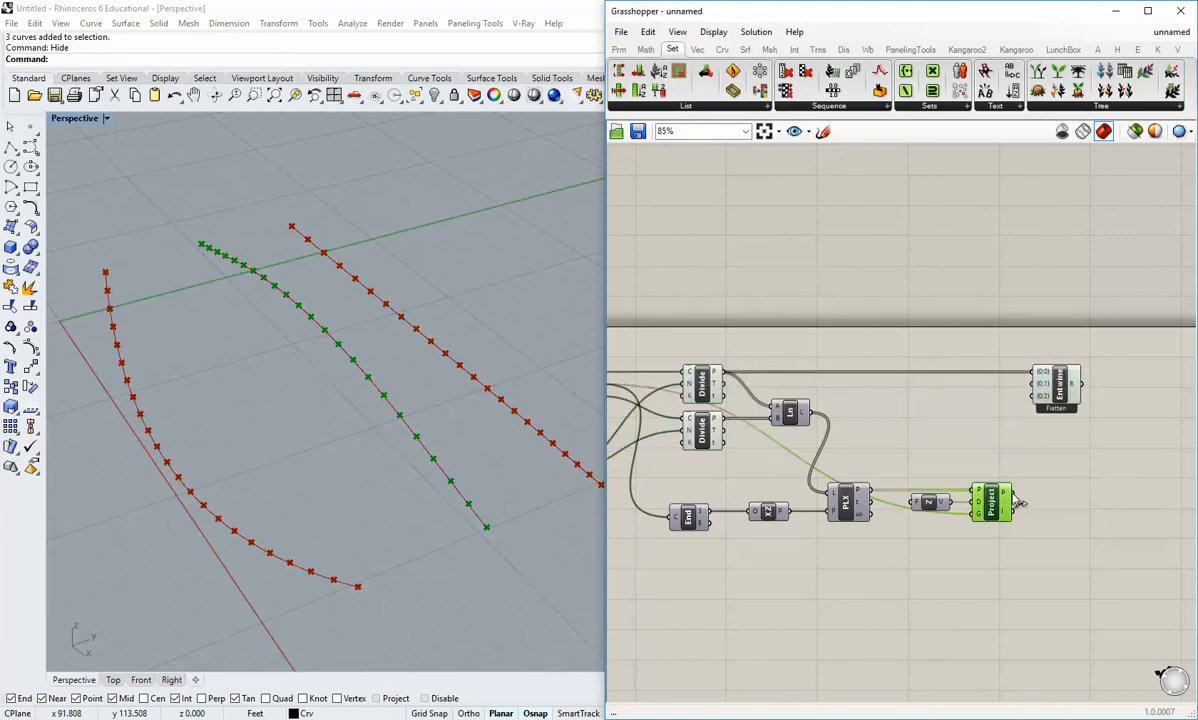
Connect Project Point's P output to Entwine's {0;1} input and the lower Divide Curve's P output to {0;2}
left_click_drag(1013, 490, 1035, 395)
left_click(705, 432)
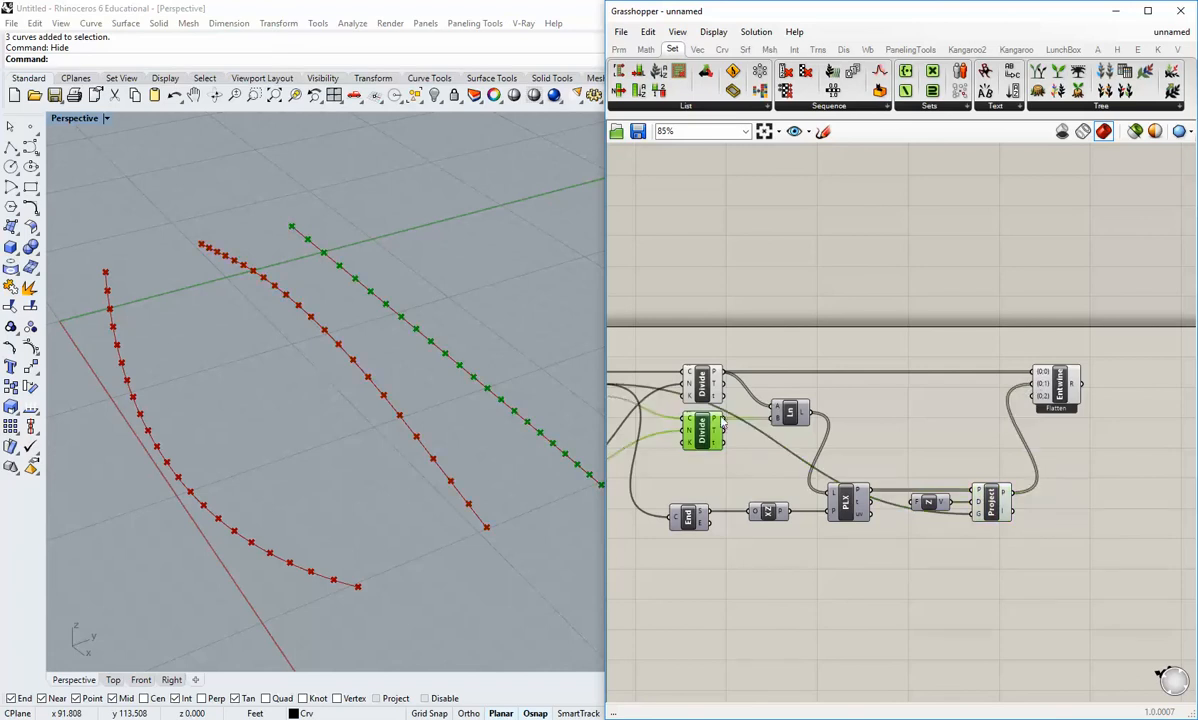
left_click_drag(722, 421, 1031, 397)
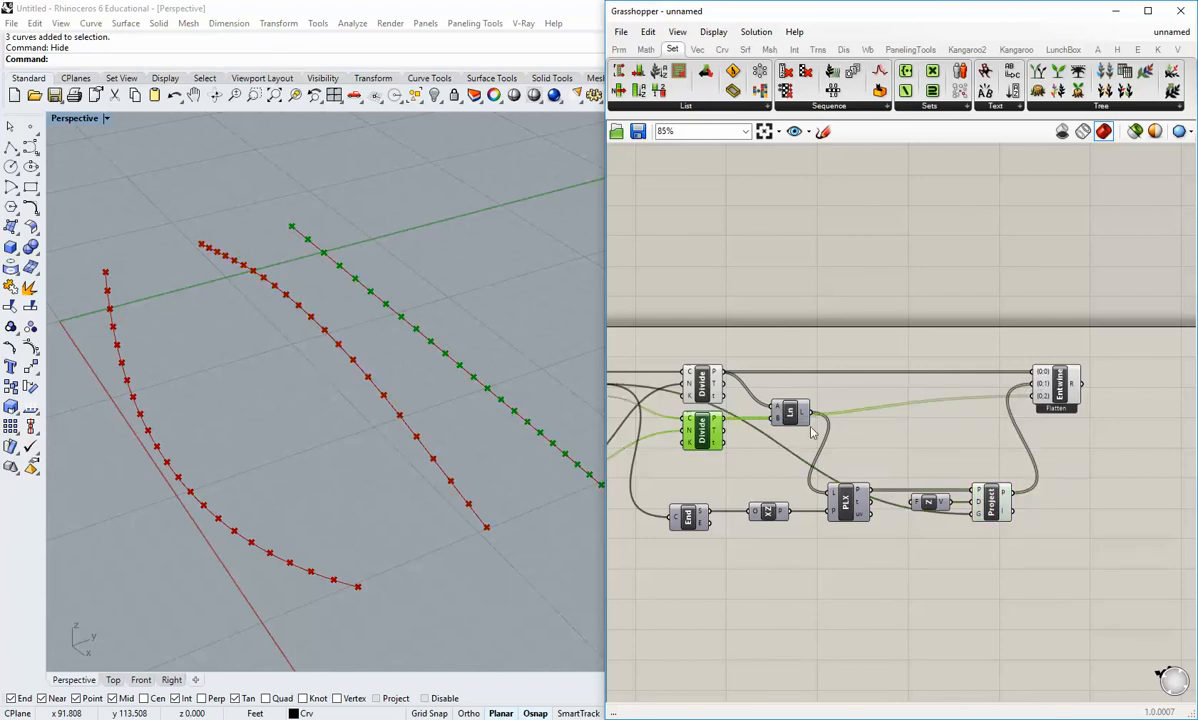
Move the Line component above the upper Divide Curve and shift the Entwine component slightly down
left_click_drag(797, 415, 800, 350)
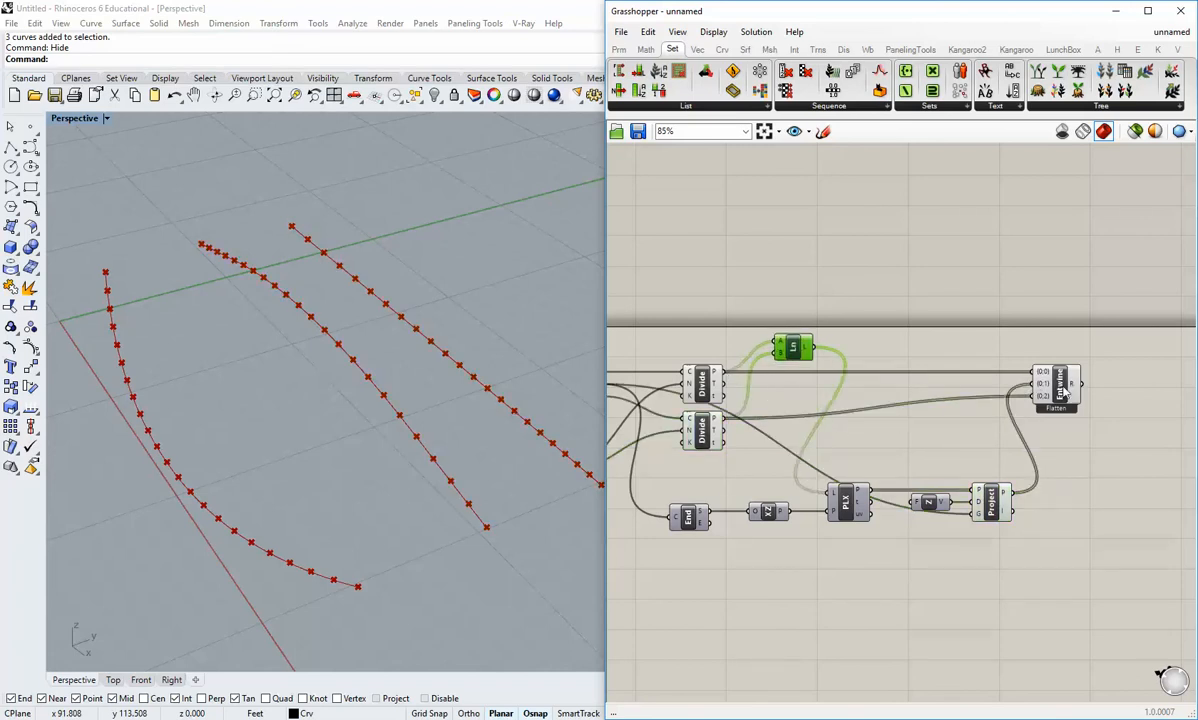
left_click_drag(1063, 392, 1073, 412)
left_click(1089, 468)
right_click_drag(1095, 450, 957, 490)
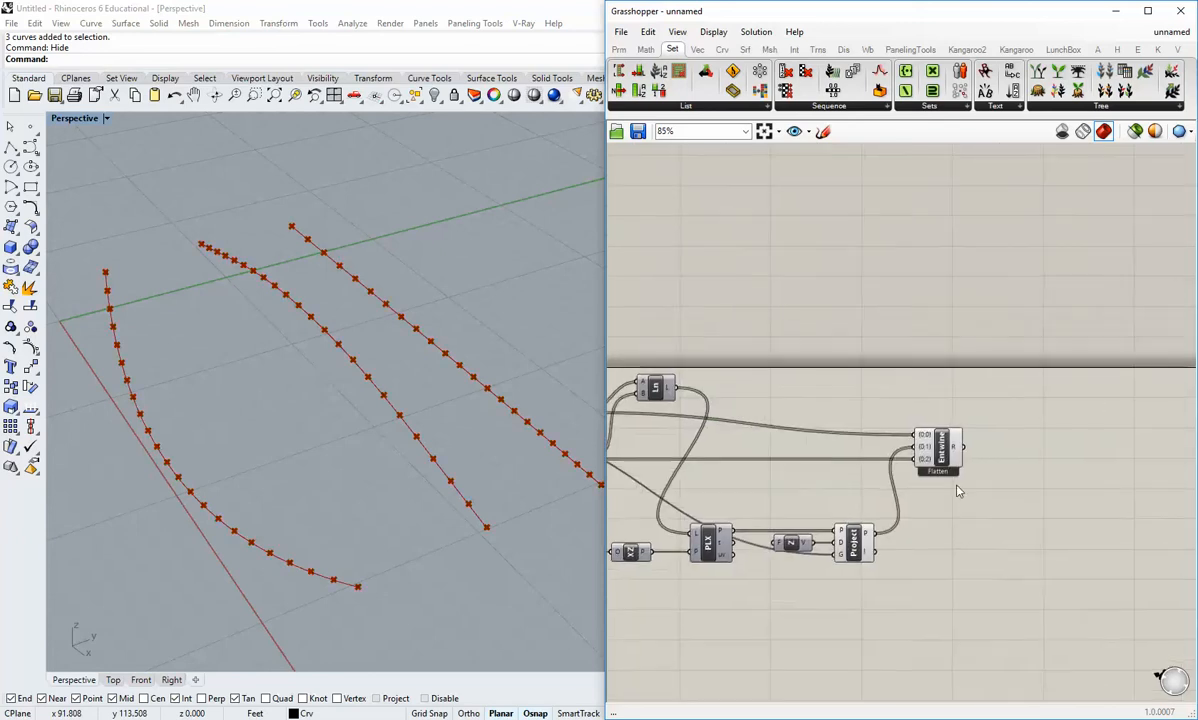
scroll(957, 490, "up", 2)
mouse_move(953, 441)
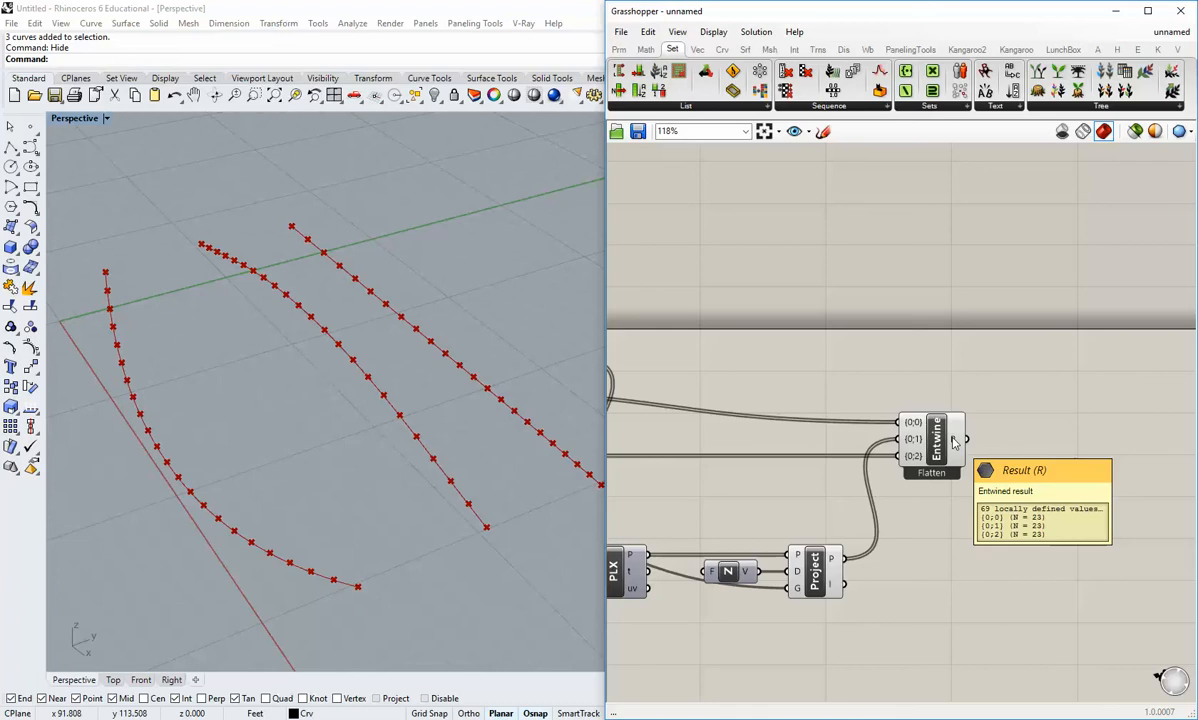
Turn off the viewport preview of Project Point and of both Divide Curve components
right_click_drag(866, 524, 1040, 567)
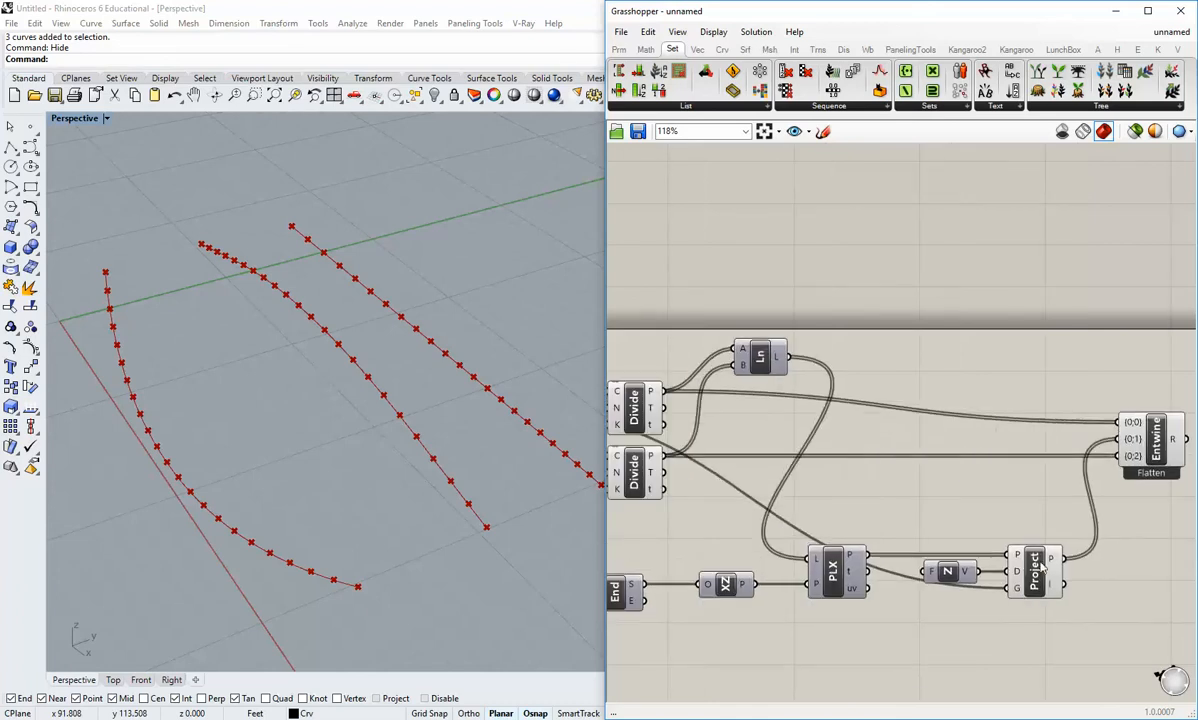
right_click(1036, 569)
left_click(1050, 588)
right_click_drag(755, 553, 875, 549)
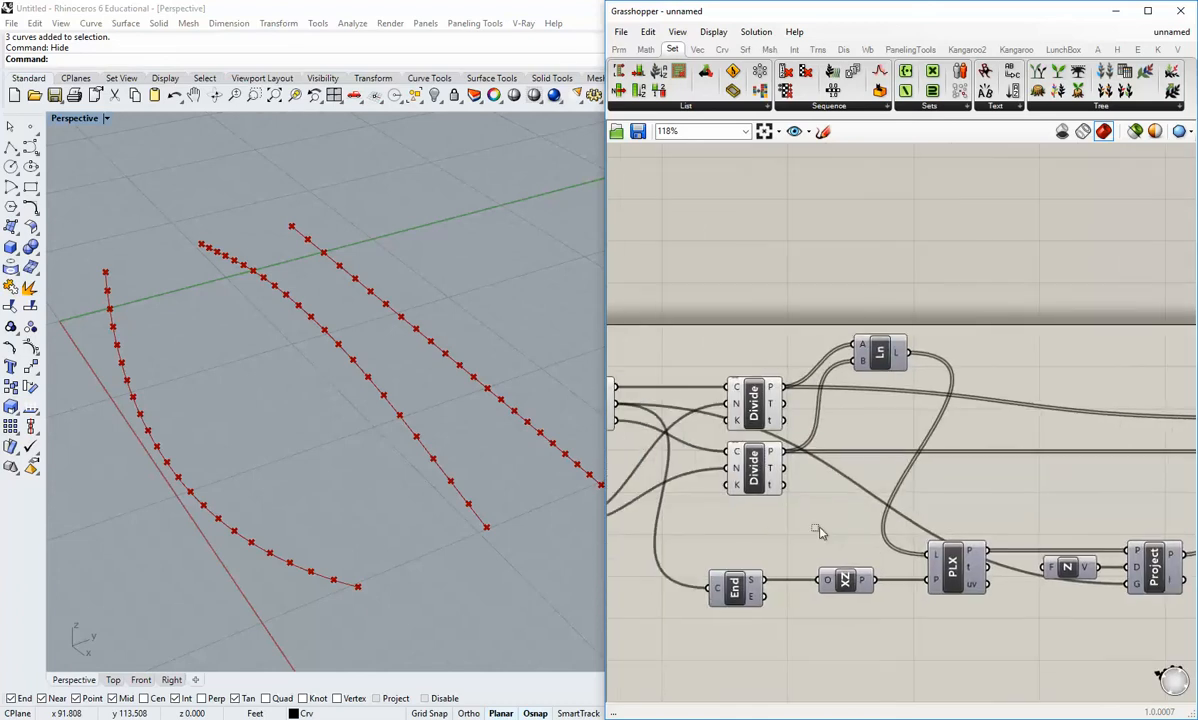
left_click_drag(819, 528, 746, 395)
middle_click(757, 401)
left_click(800, 356)
left_click(870, 494)
right_click_drag(1050, 465, 856, 458)
left_click(829, 440)
left_click(837, 479)
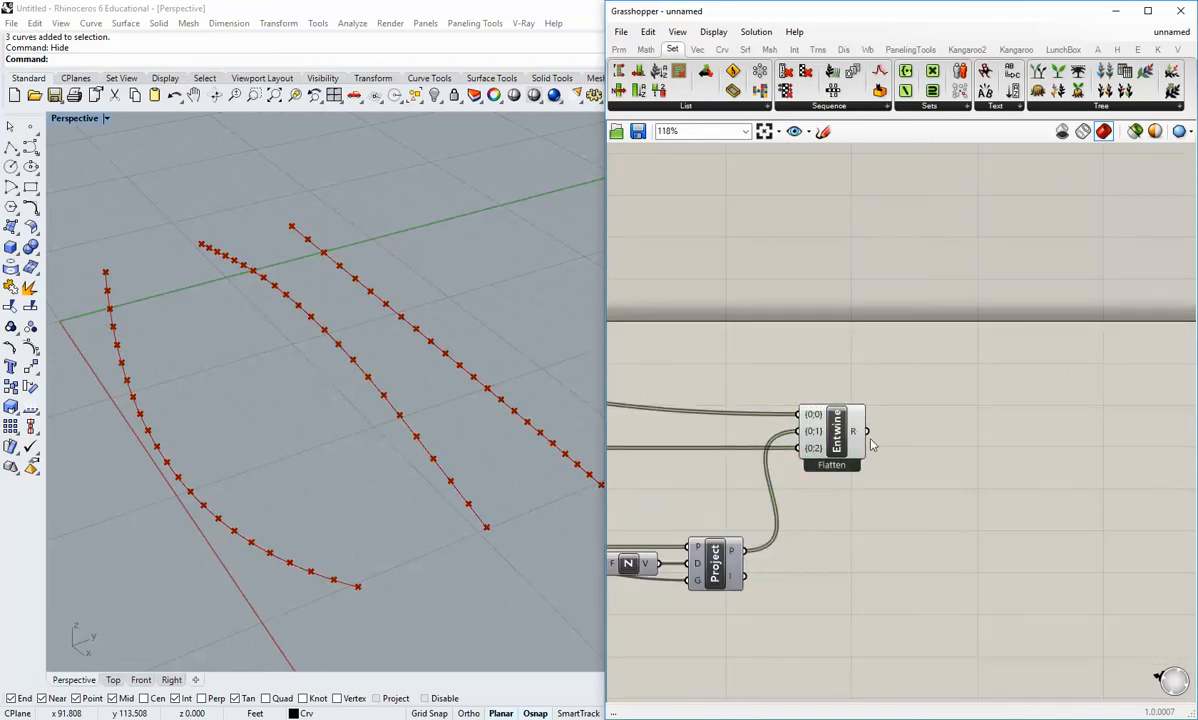
Add an Interpolate curve component, connect Entwine's R output to its V input and align it with Entwine
right_click_drag(885, 474, 860, 471)
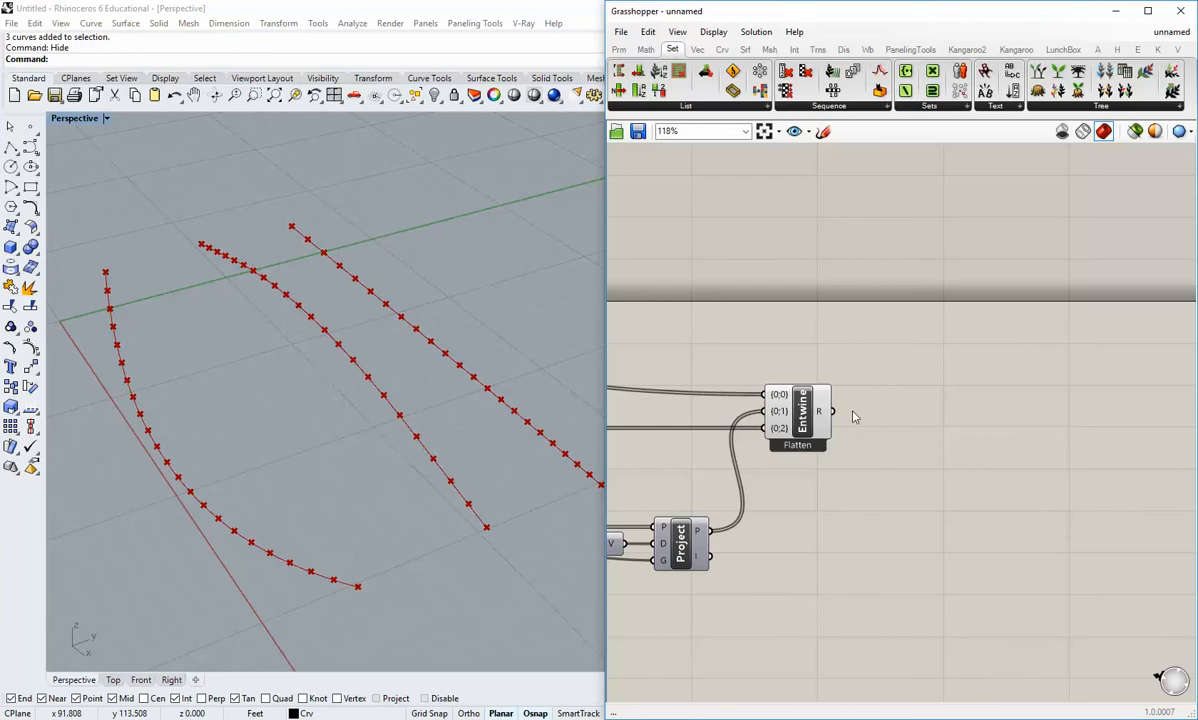
left_click(723, 50)
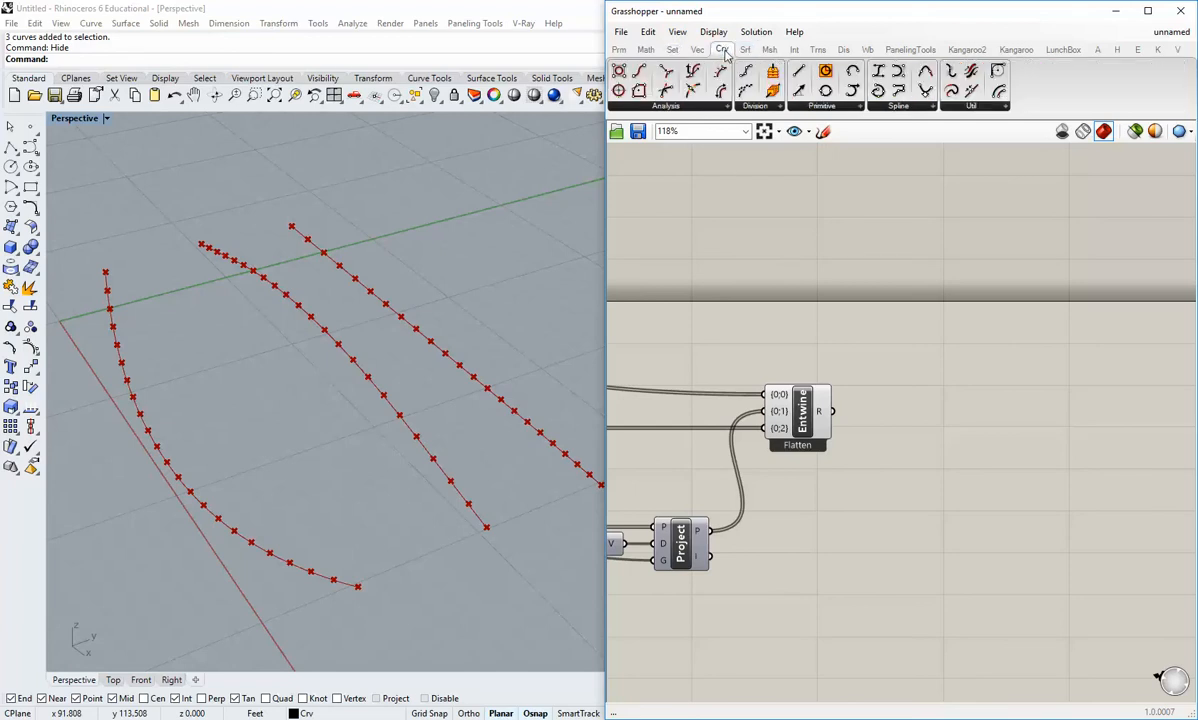
left_click(891, 109)
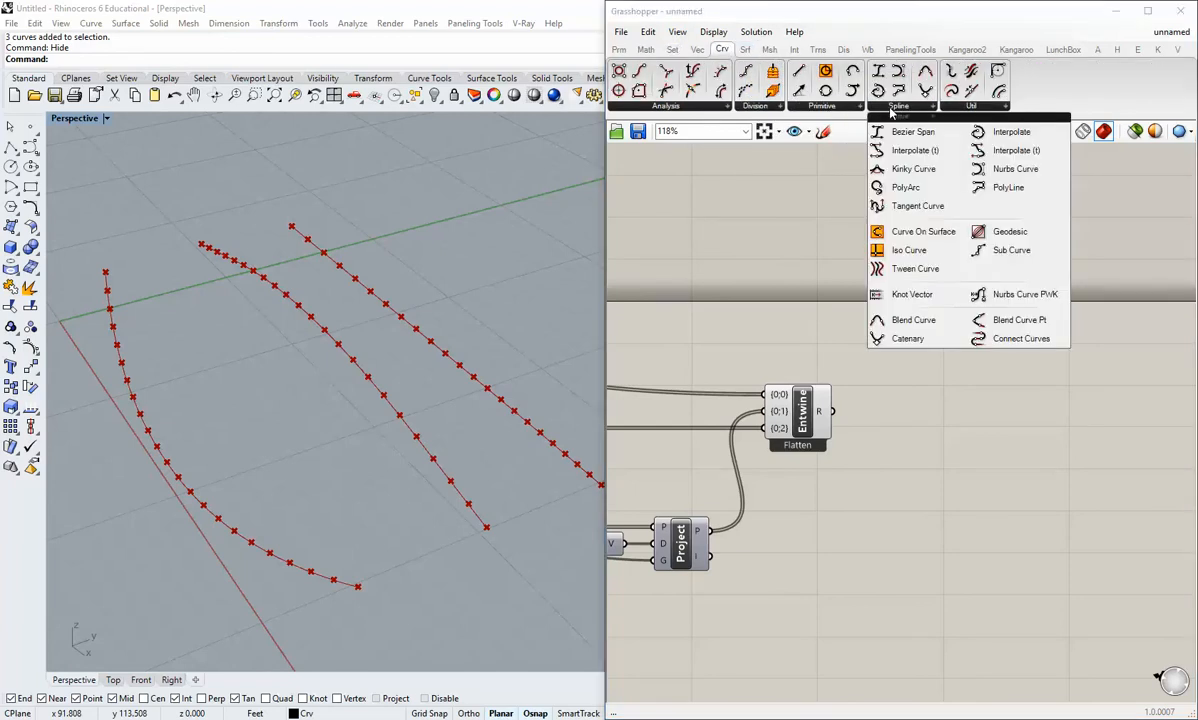
left_click_drag(976, 139, 910, 540)
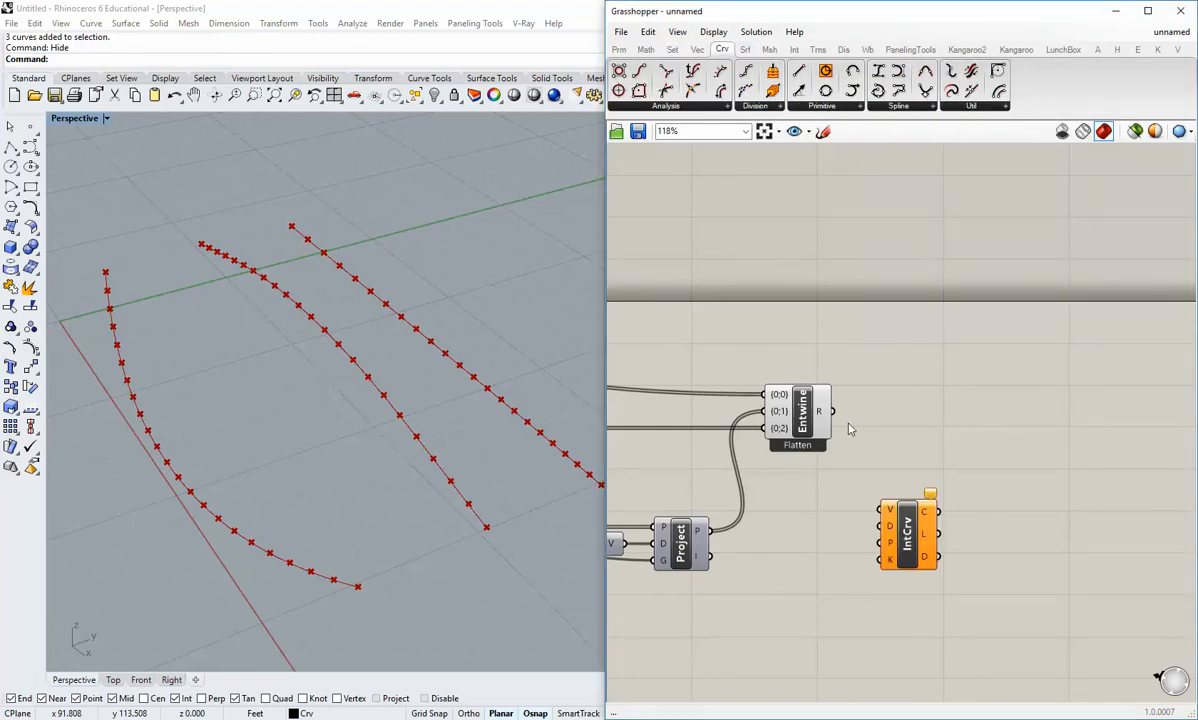
left_click_drag(834, 412, 887, 510)
left_click(905, 555)
left_click_drag(905, 557, 955, 465)
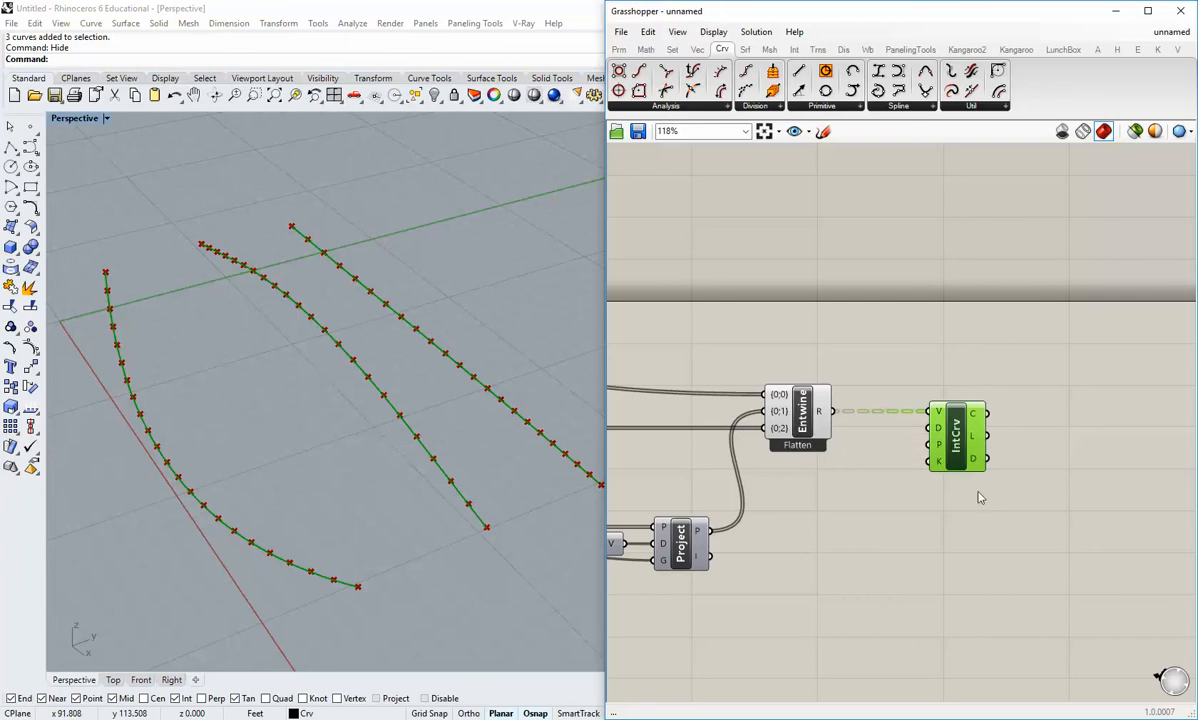
Move the Interpolate component farther from Entwine to make room between the two
right_click_drag(457, 508, 420, 527)
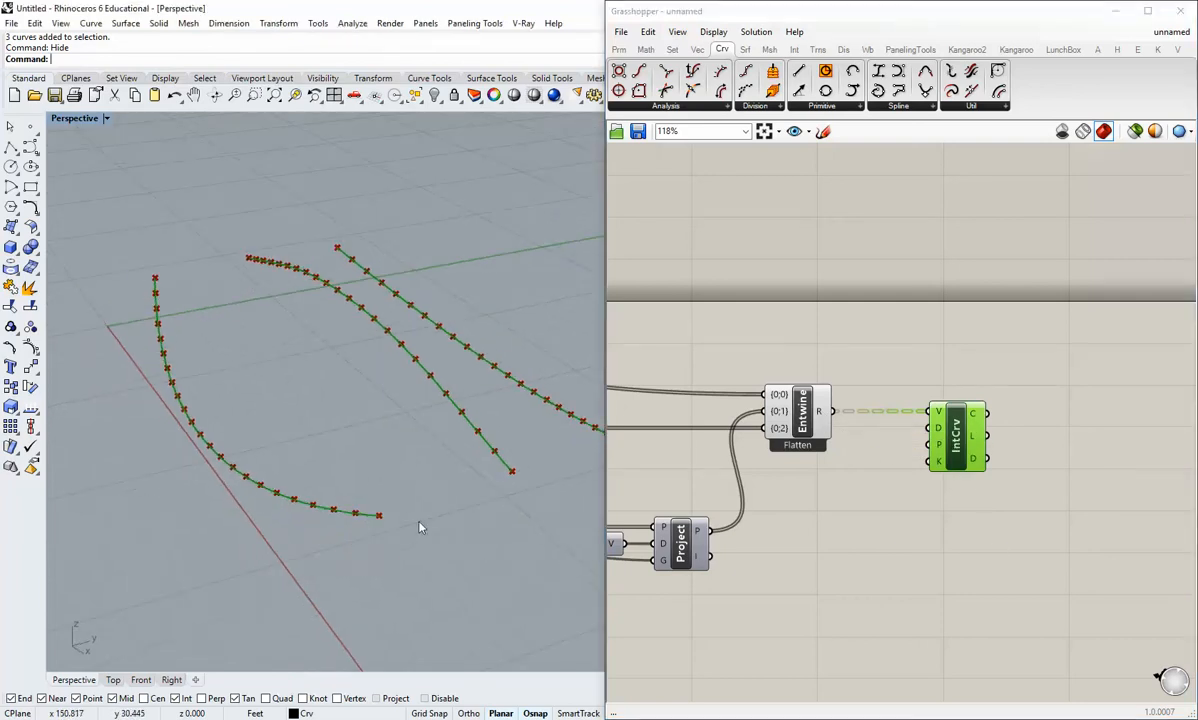
right_click_drag(503, 466, 346, 511)
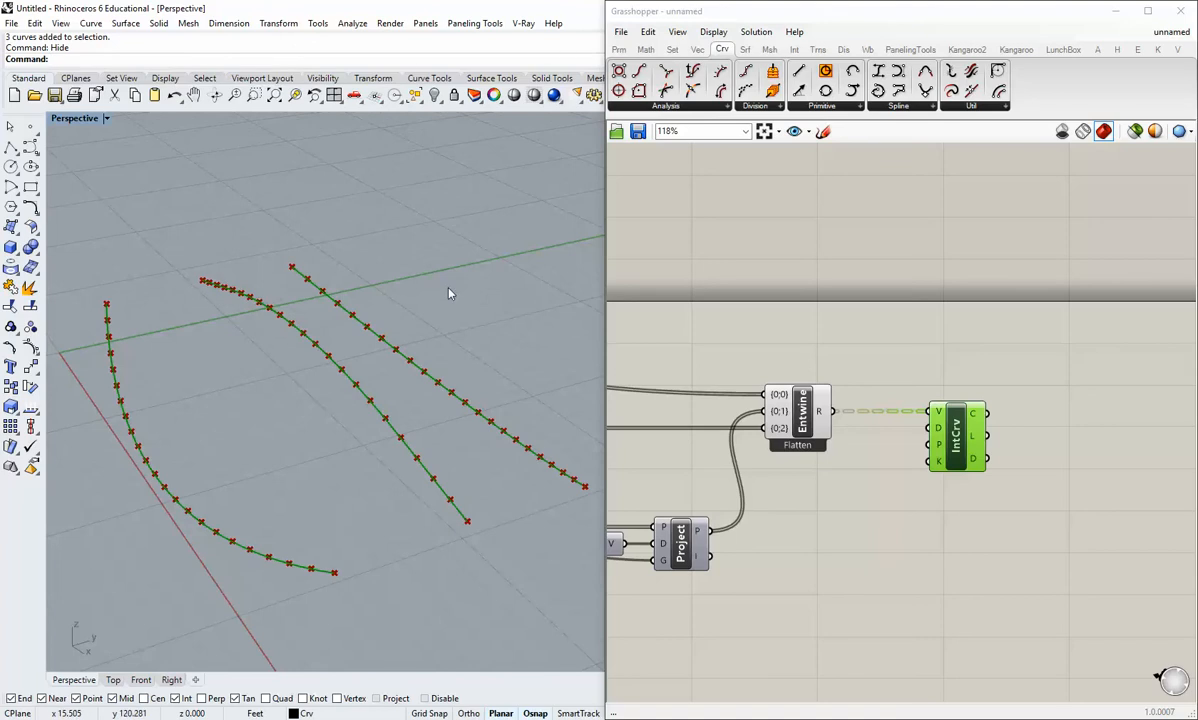
right_click_drag(430, 424, 434, 452)
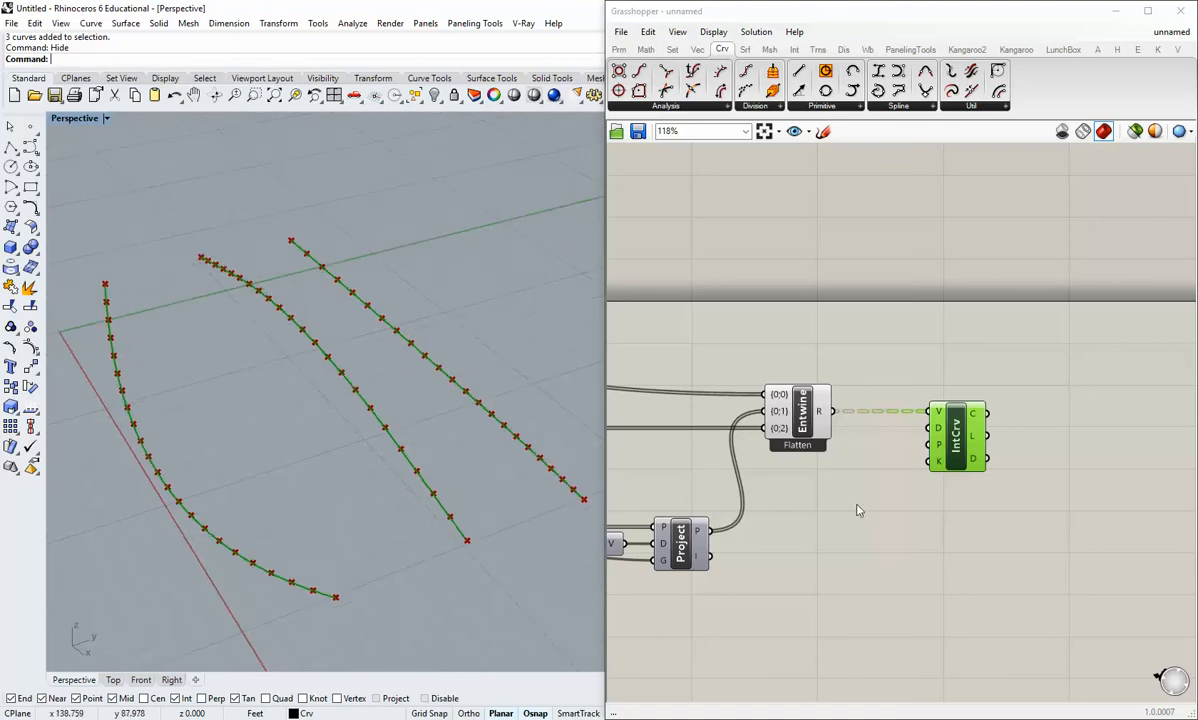
left_click(860, 508)
left_click_drag(970, 443, 999, 443)
left_click(955, 375)
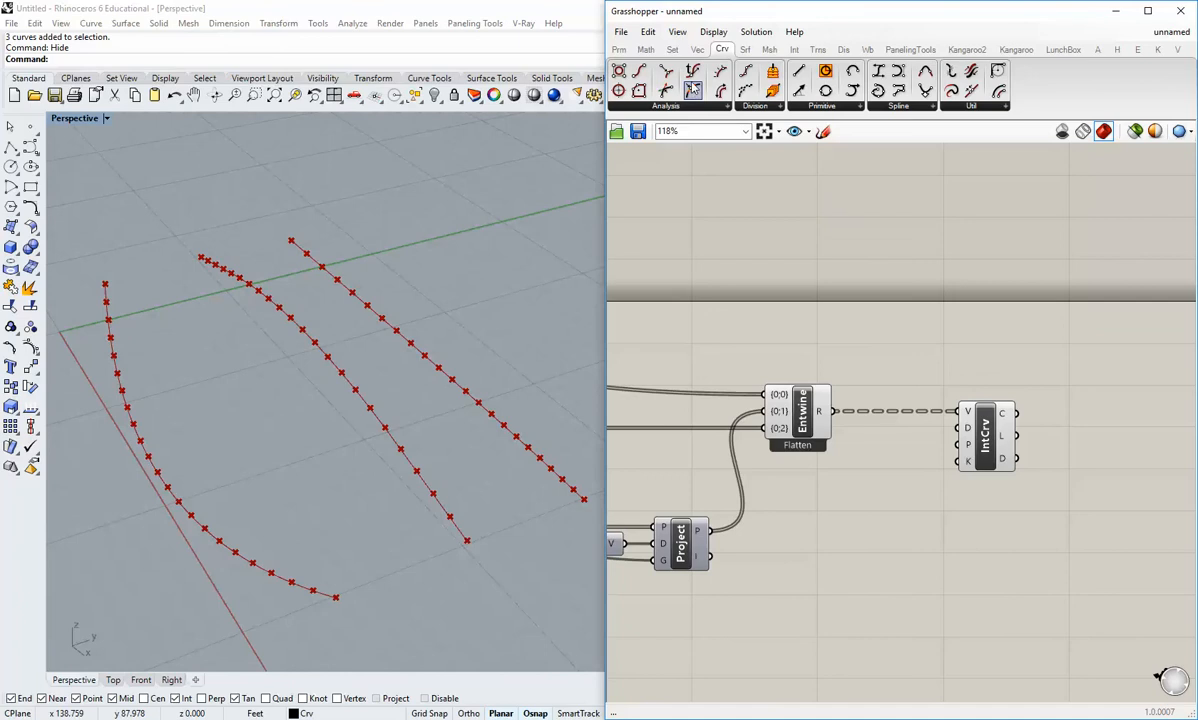
Add a Flip Matrix component between Entwine and Interpolate and connect Entwine's R output to its D input
left_click(668, 50)
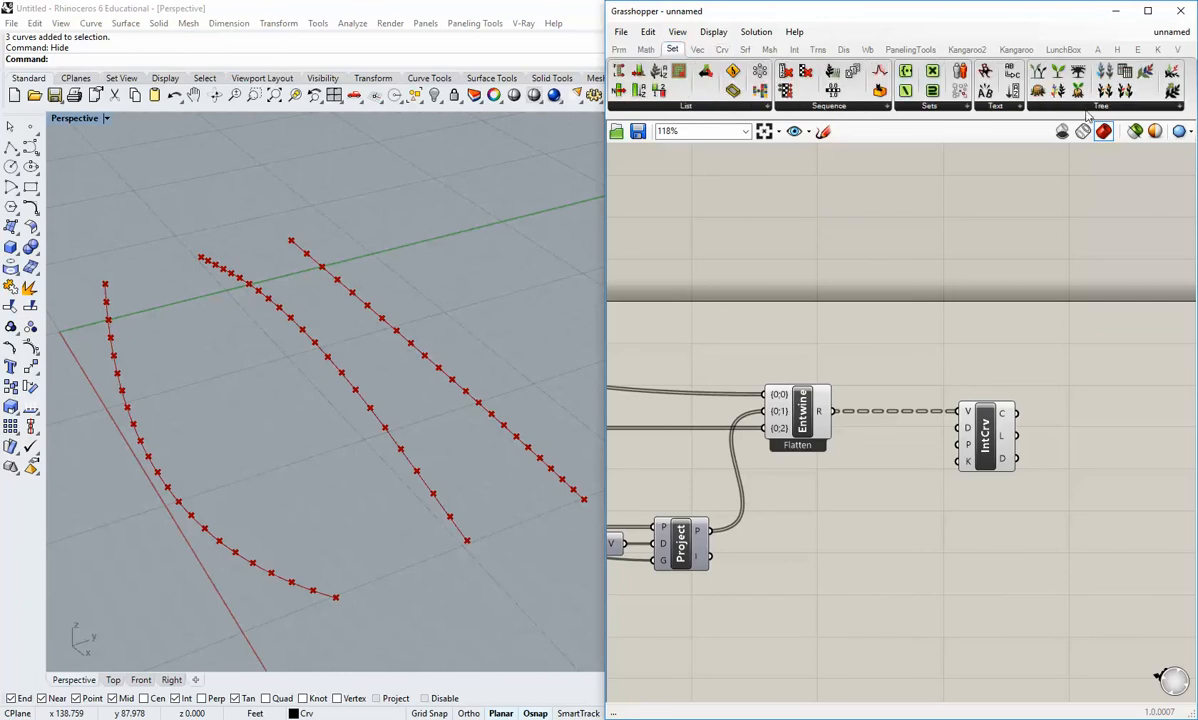
left_click(1080, 106)
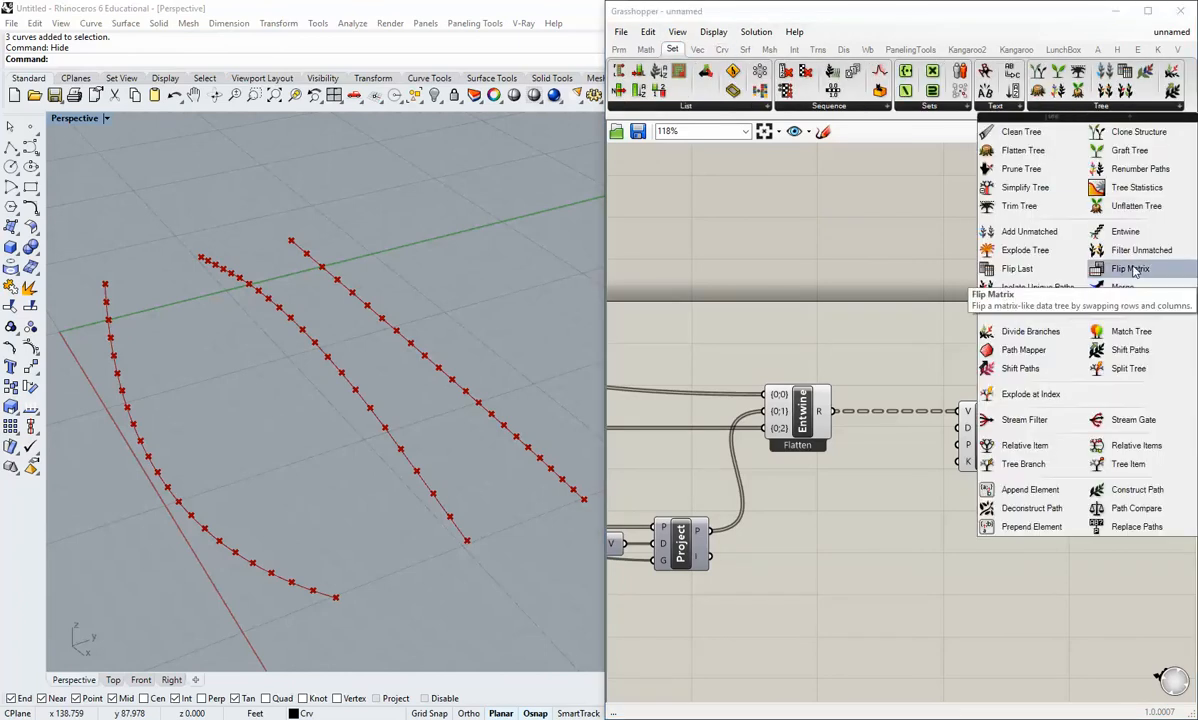
left_click(1134, 270)
left_click(890, 495)
left_click_drag(819, 411, 889, 482)
mouse_move(908, 479)
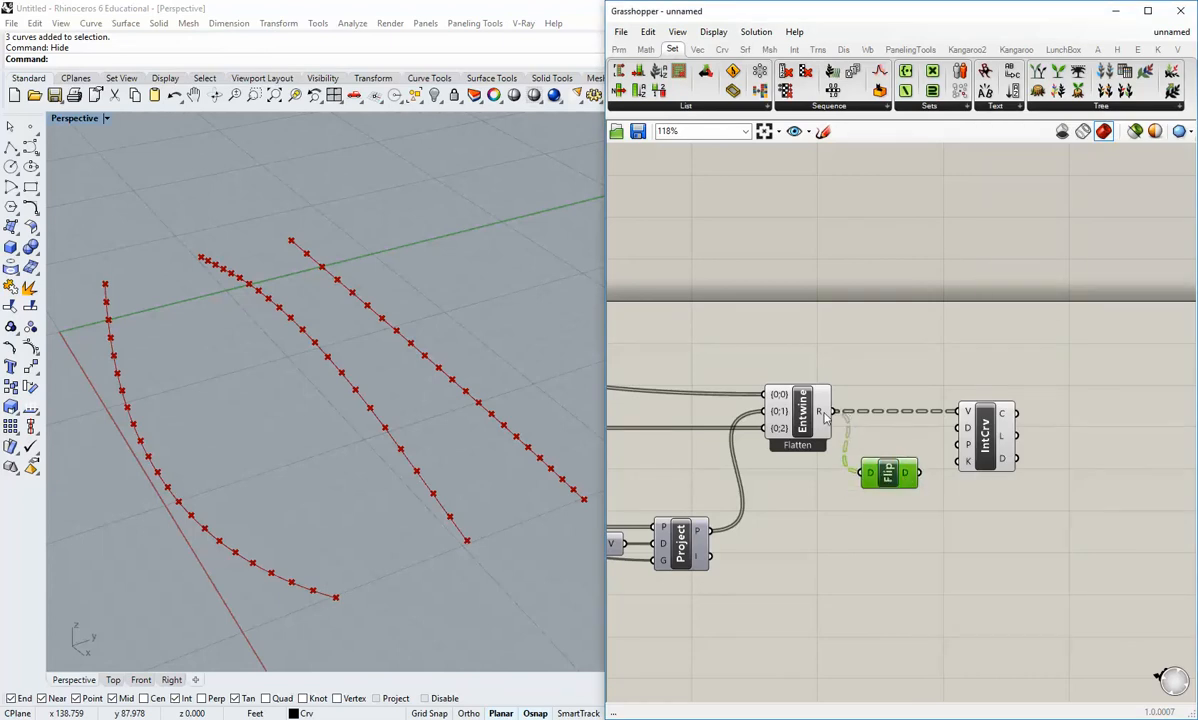
mouse_move(825, 417)
Connect Flip Matrix's D output to Interpolate's V input in place of Entwine's, and align Flip Matrix with Entwine
left_click_drag(908, 473, 962, 411)
left_click_drag(891, 474, 891, 413)
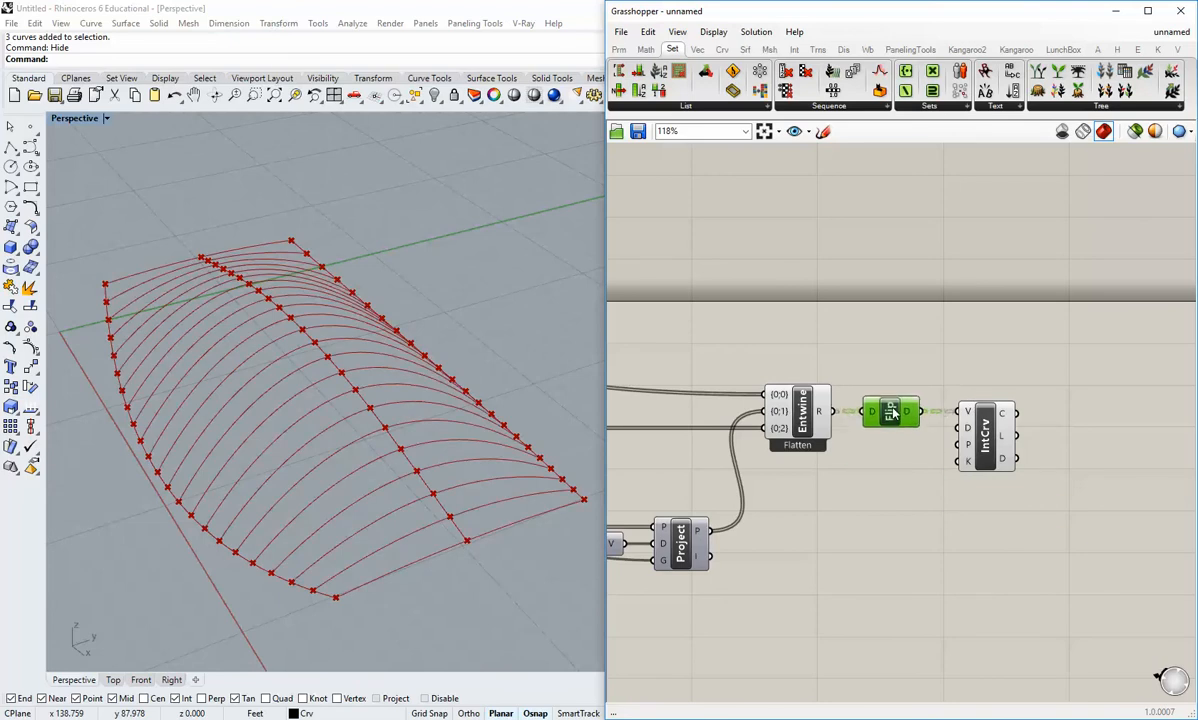
left_click(898, 471)
Examine the arched rib curves in the Rhino viewport from several angles and up close along the roof's edge
right_click_drag(310, 527, 304, 555)
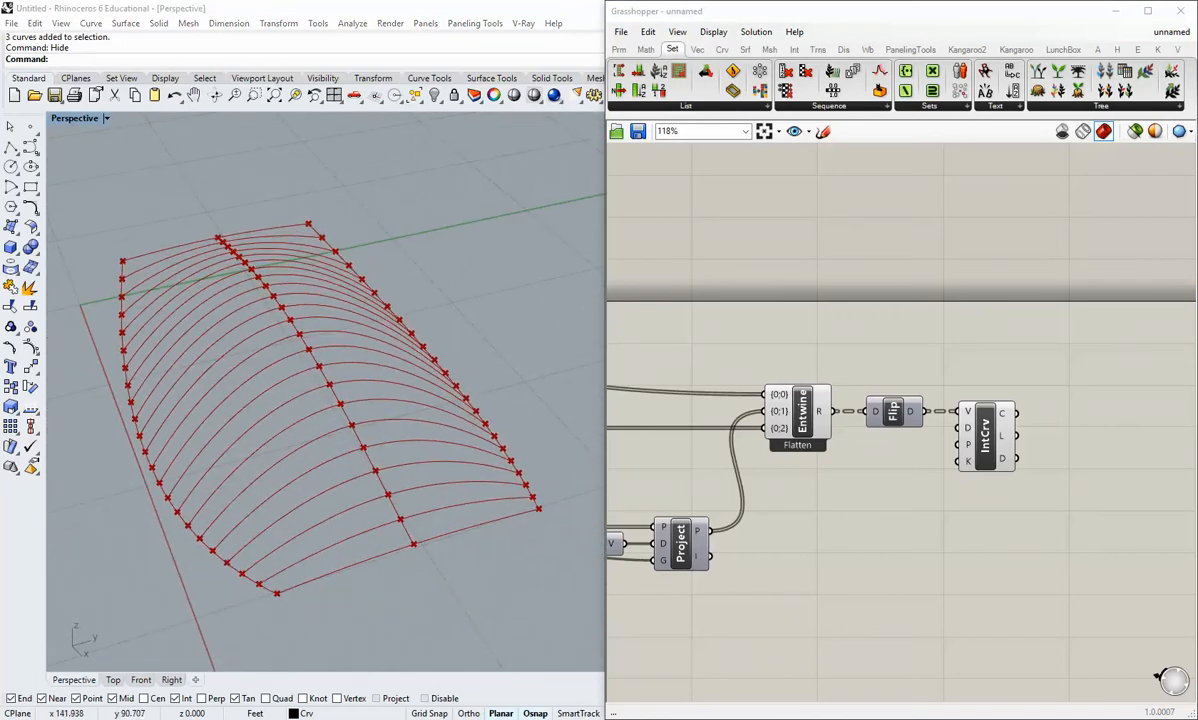
right_click_drag(431, 480, 372, 580)
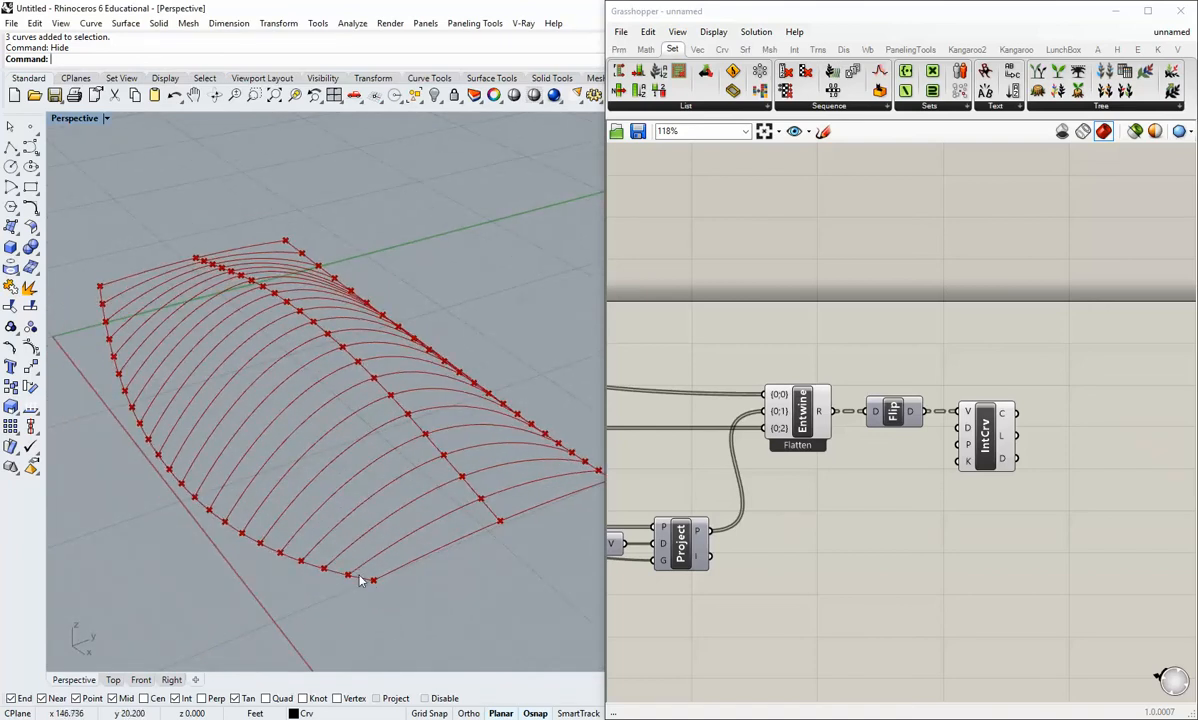
scroll(367, 571, "up", 5)
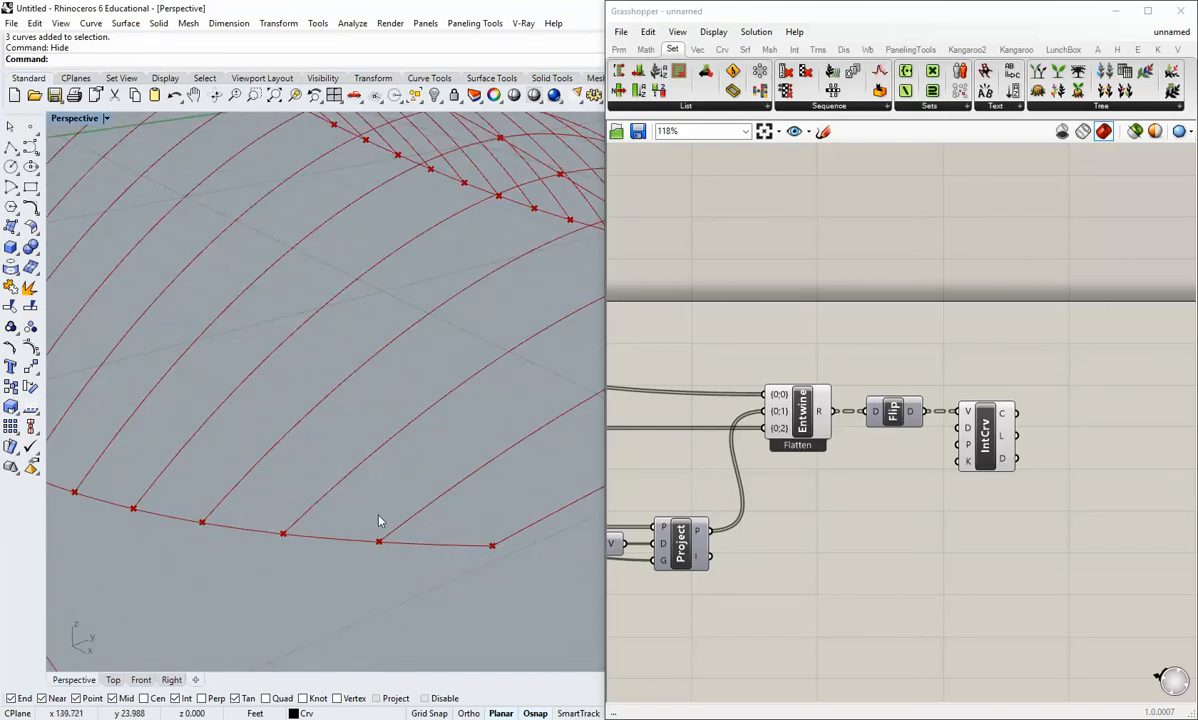
scroll(373, 527, "down", 4)
scroll(435, 548, "down", 3)
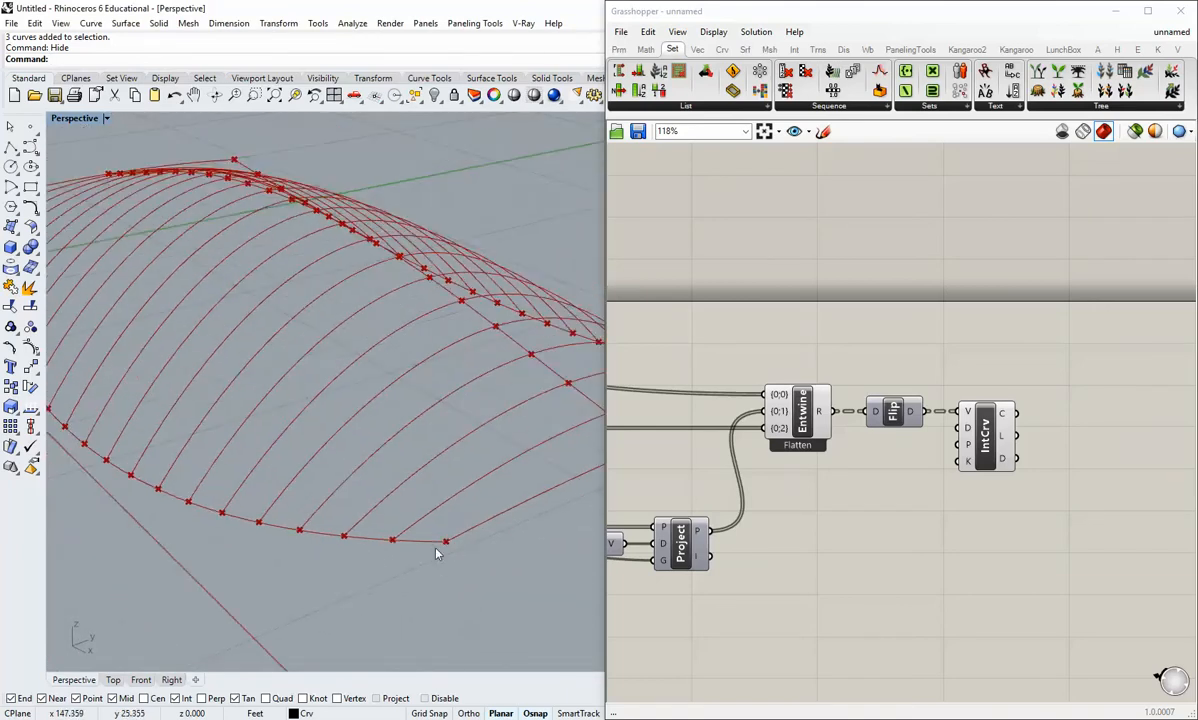
right_click_drag(340, 540, 460, 527)
right_click_drag(134, 348, 286, 478)
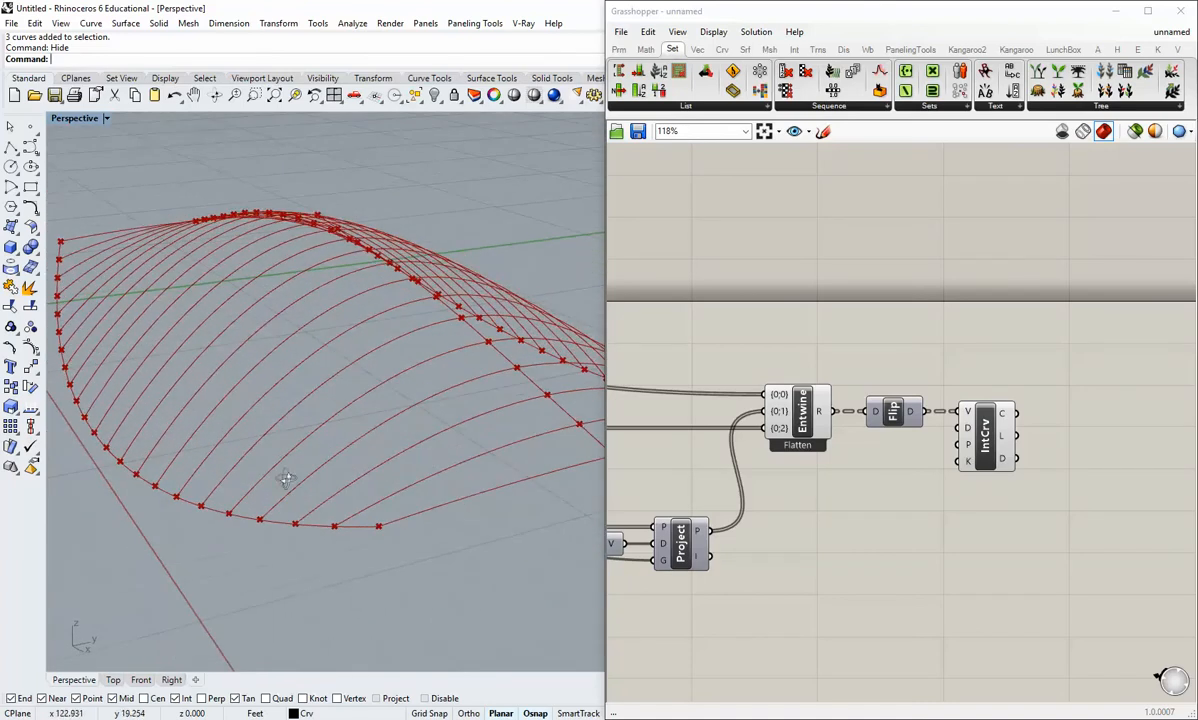
Add a Perp Frame component in Grasshopper beyond Interpolate and connect Interpolate's C output to its C input
left_click(960, 523)
right_click_drag(901, 470, 855, 425)
scroll(934, 405, "down", 2)
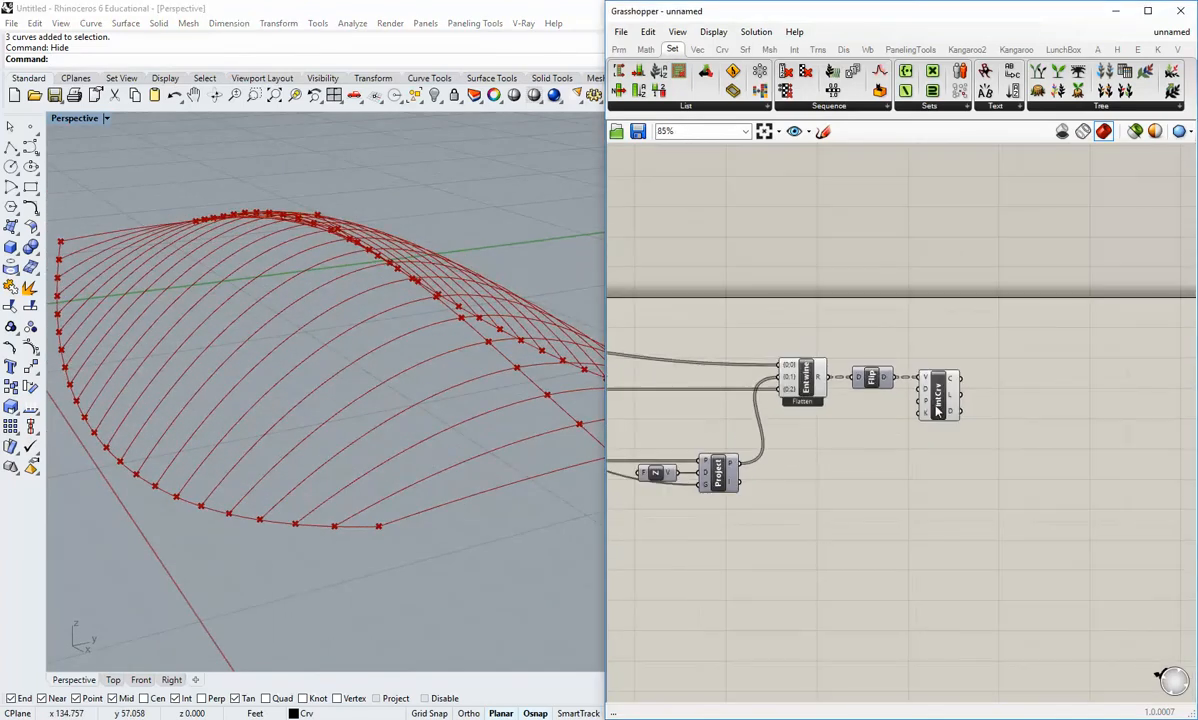
scroll(936, 408, "up", 2)
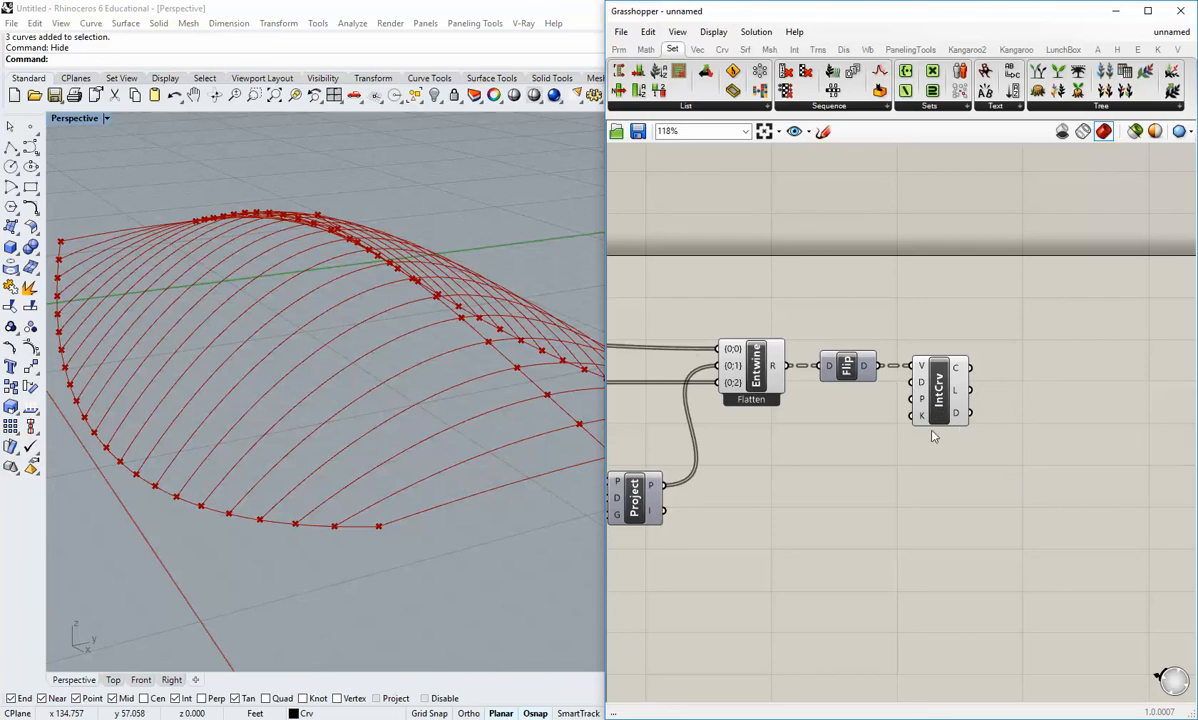
left_click(720, 52)
left_click(702, 107)
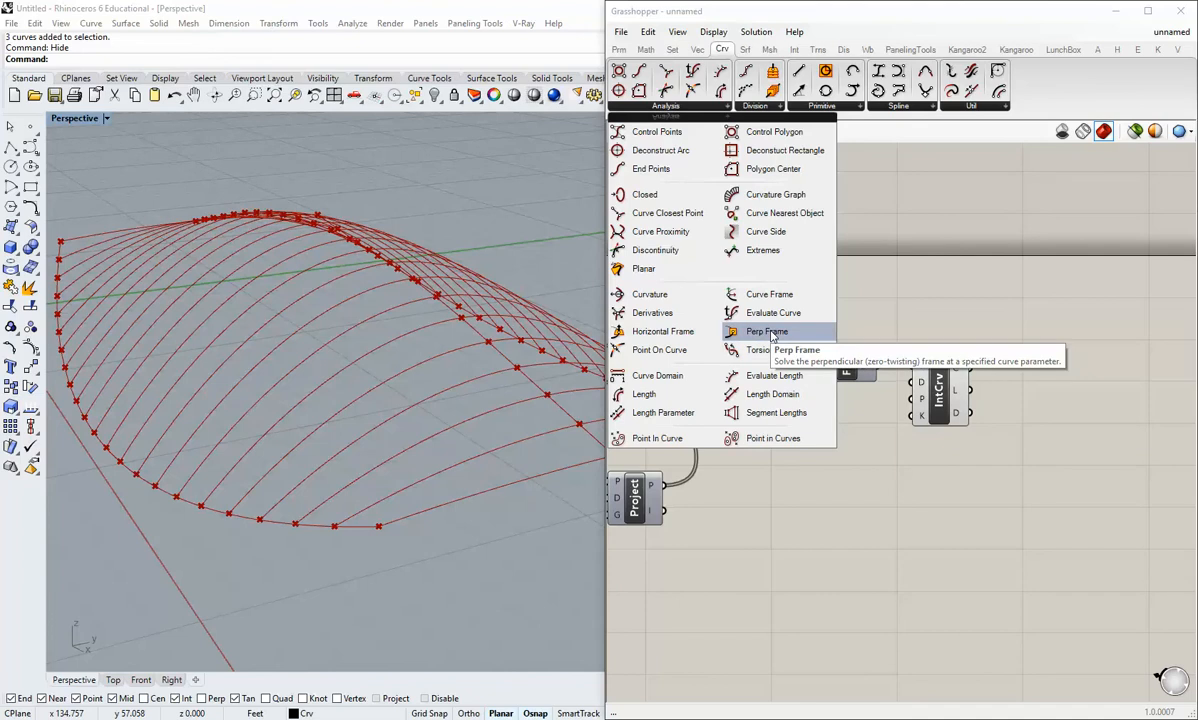
left_click(771, 335)
left_click(1061, 481)
right_click_drag(1067, 511, 981, 473)
left_click_drag(961, 443, 989, 470)
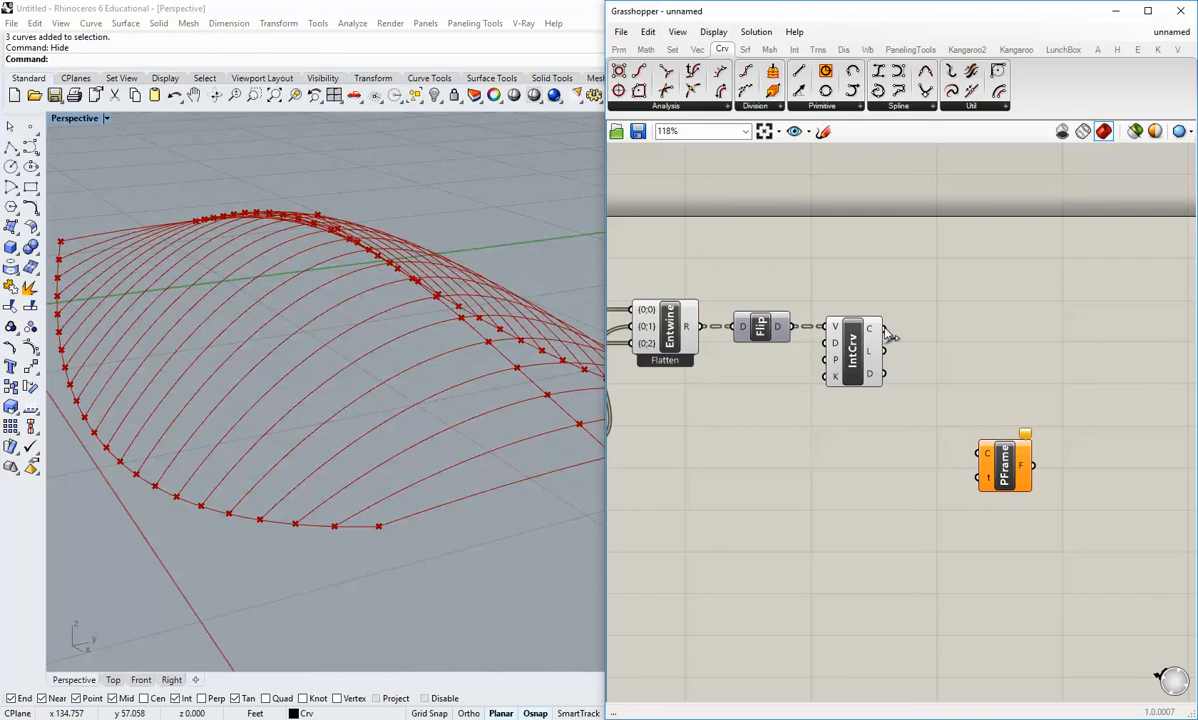
left_click_drag(886, 336, 990, 443)
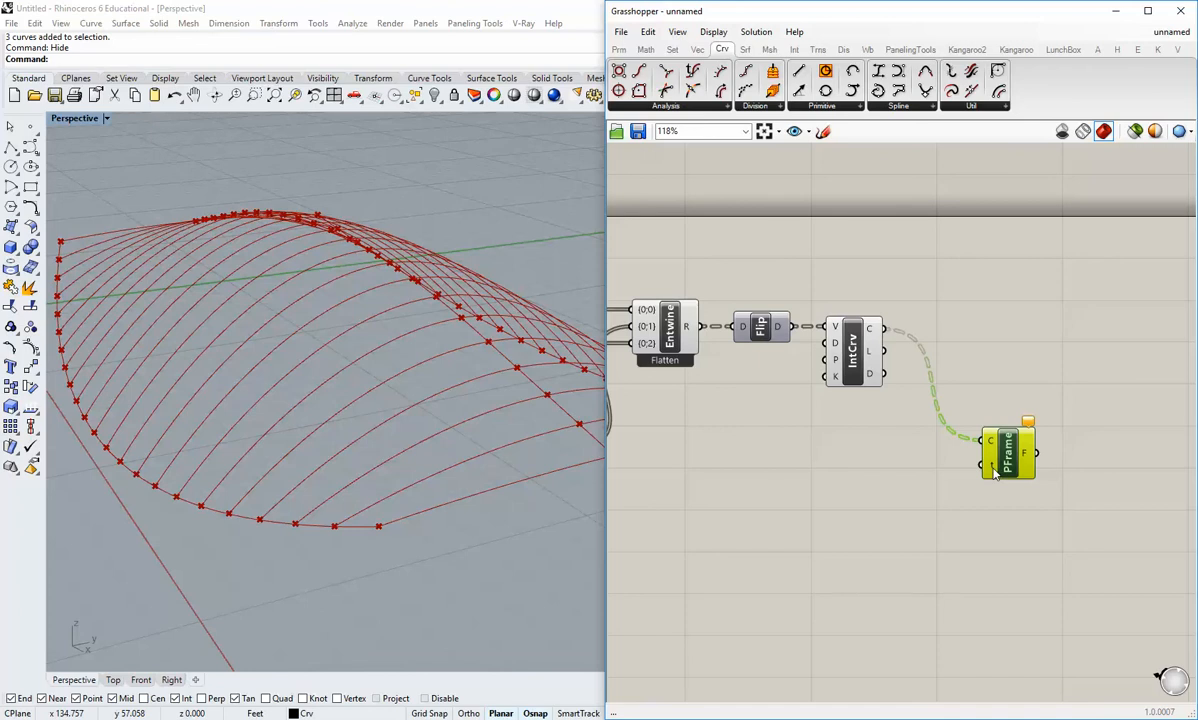
Add a number slider at 0.250 and connect it to Perp Frame's t input
mouse_move(993, 466)
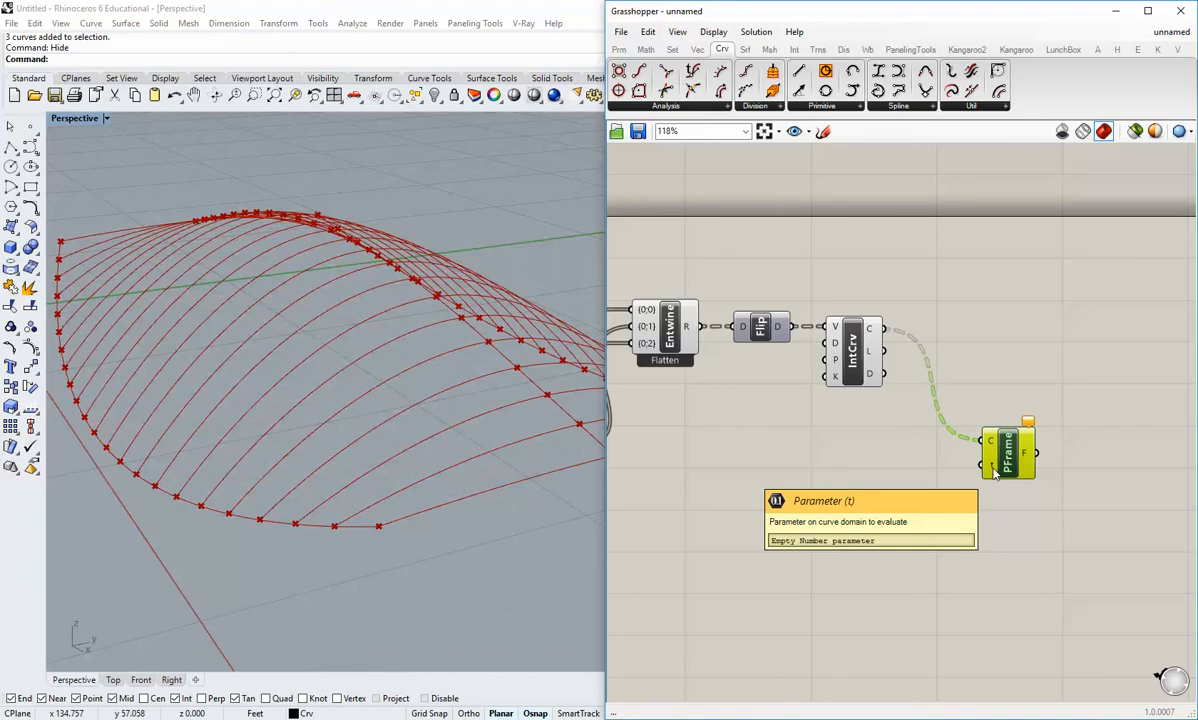
left_click(620, 52)
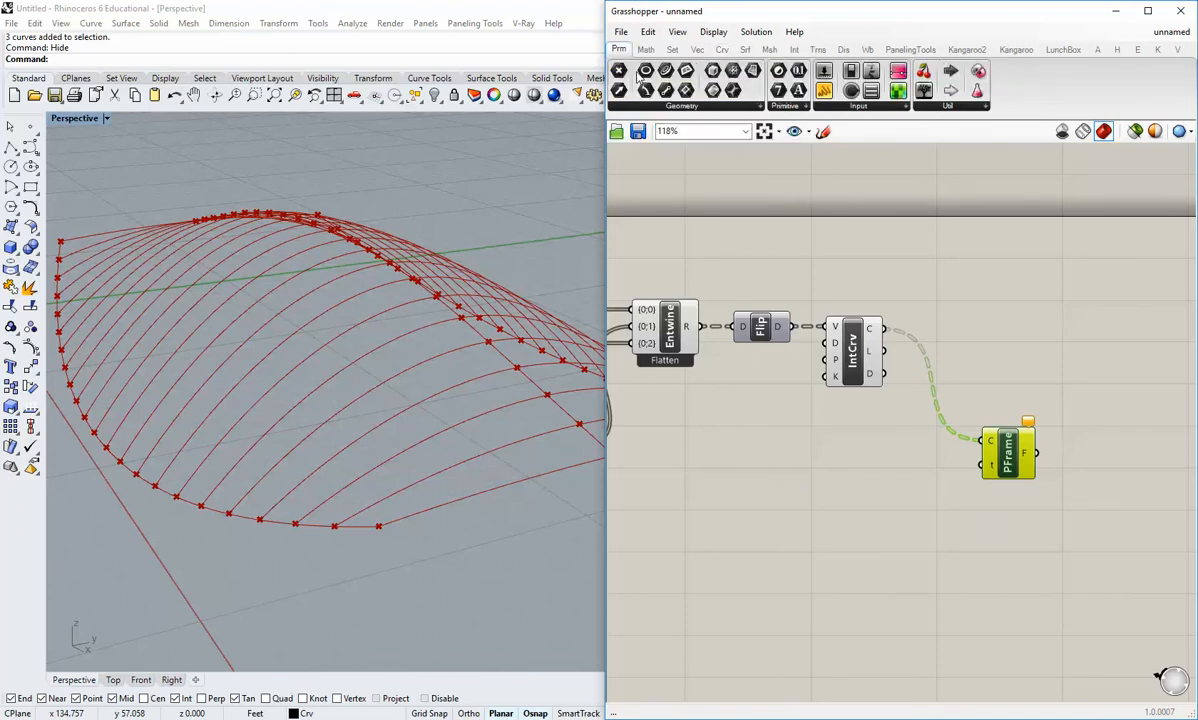
left_click_drag(824, 90, 890, 486)
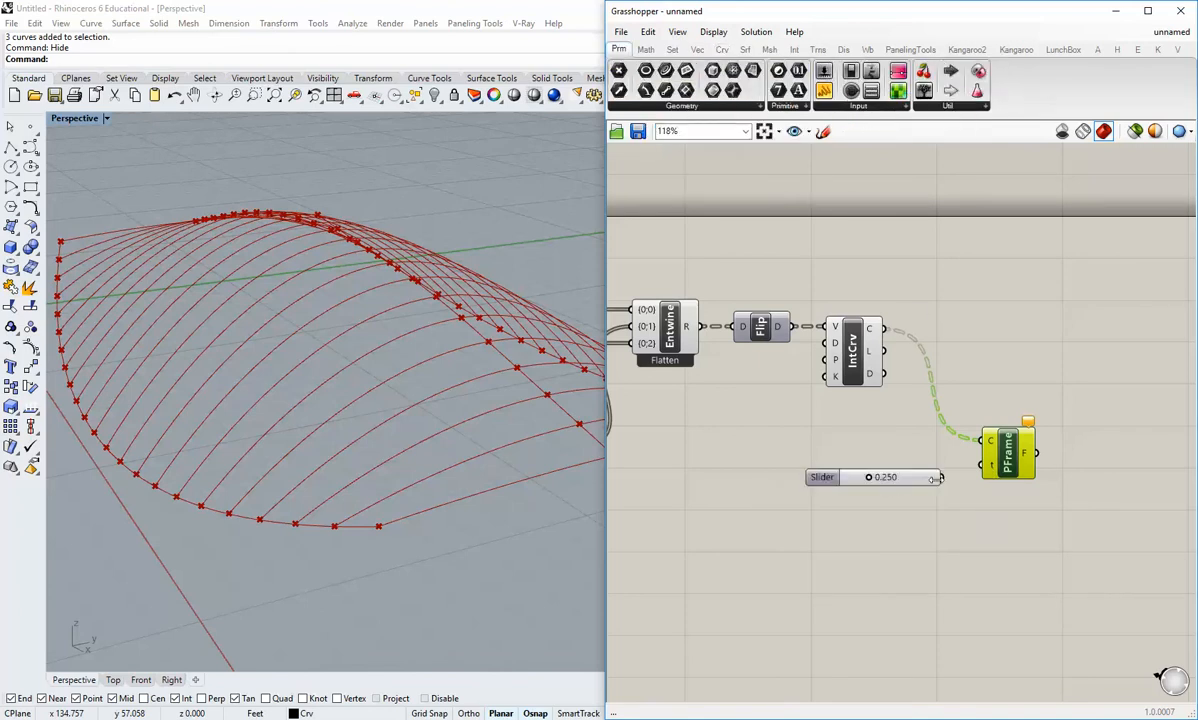
left_click_drag(981, 465, 897, 470)
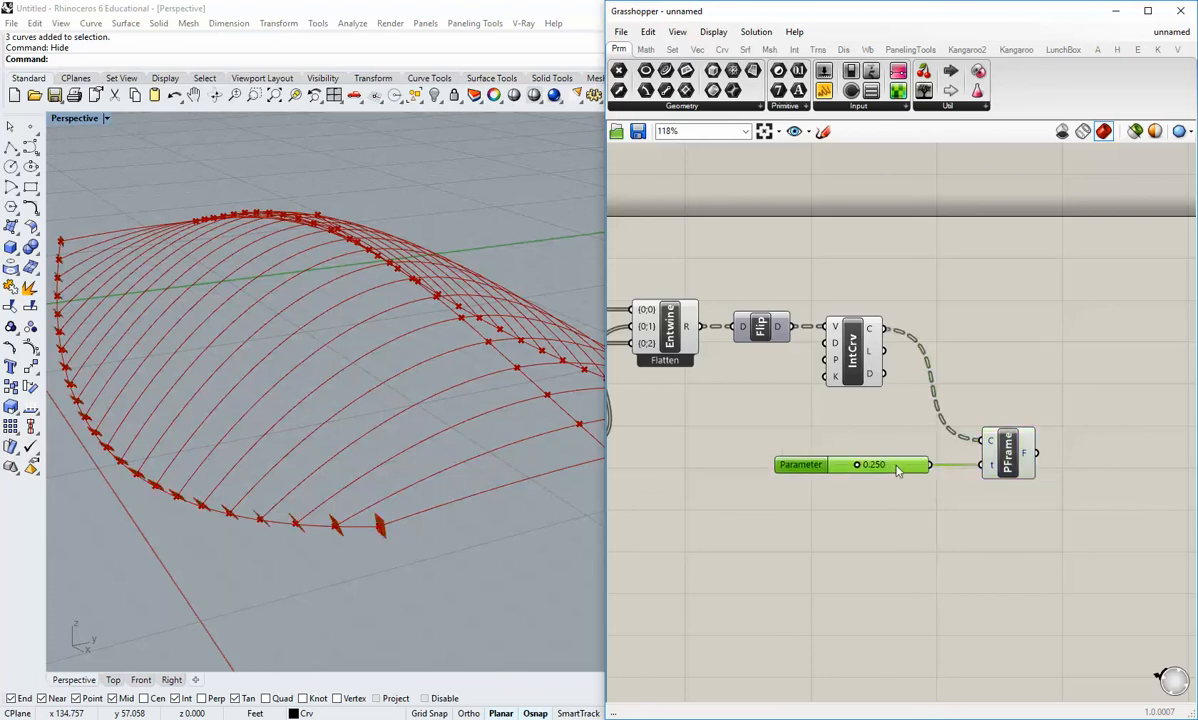
Look up the preview plane size setting and examine the perpendicular frames along the roof's edge
right_click_drag(257, 471, 537, 479)
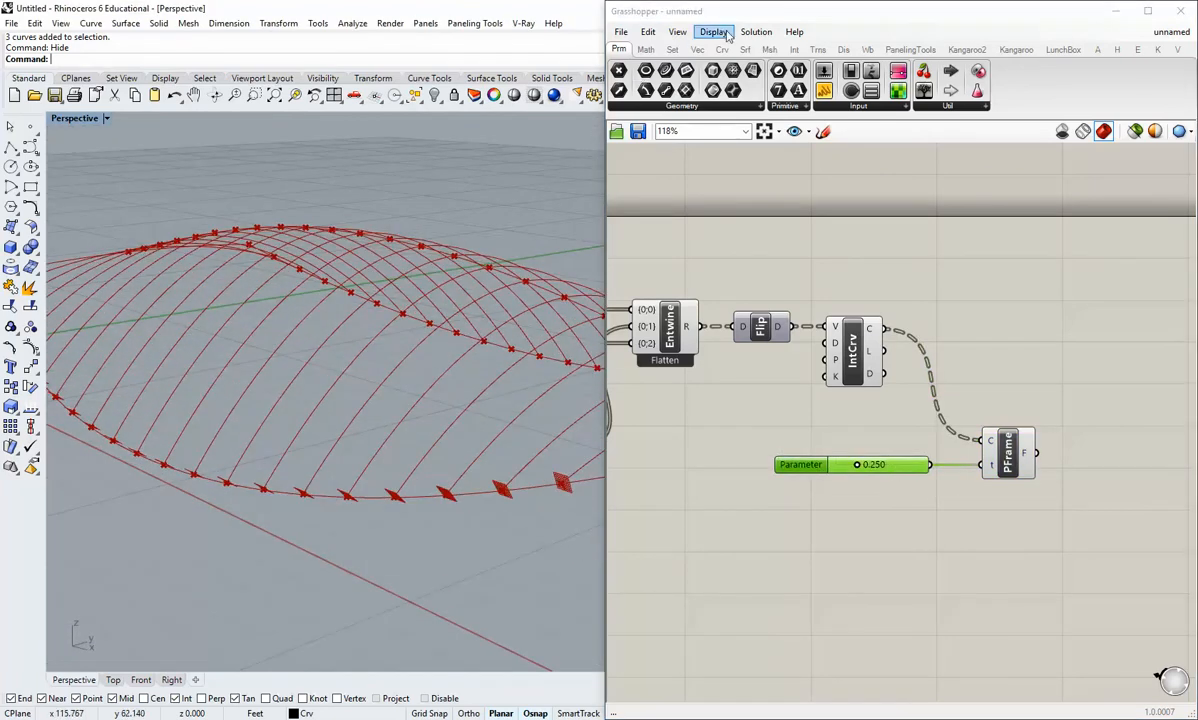
left_click(714, 32)
mouse_move(758, 246)
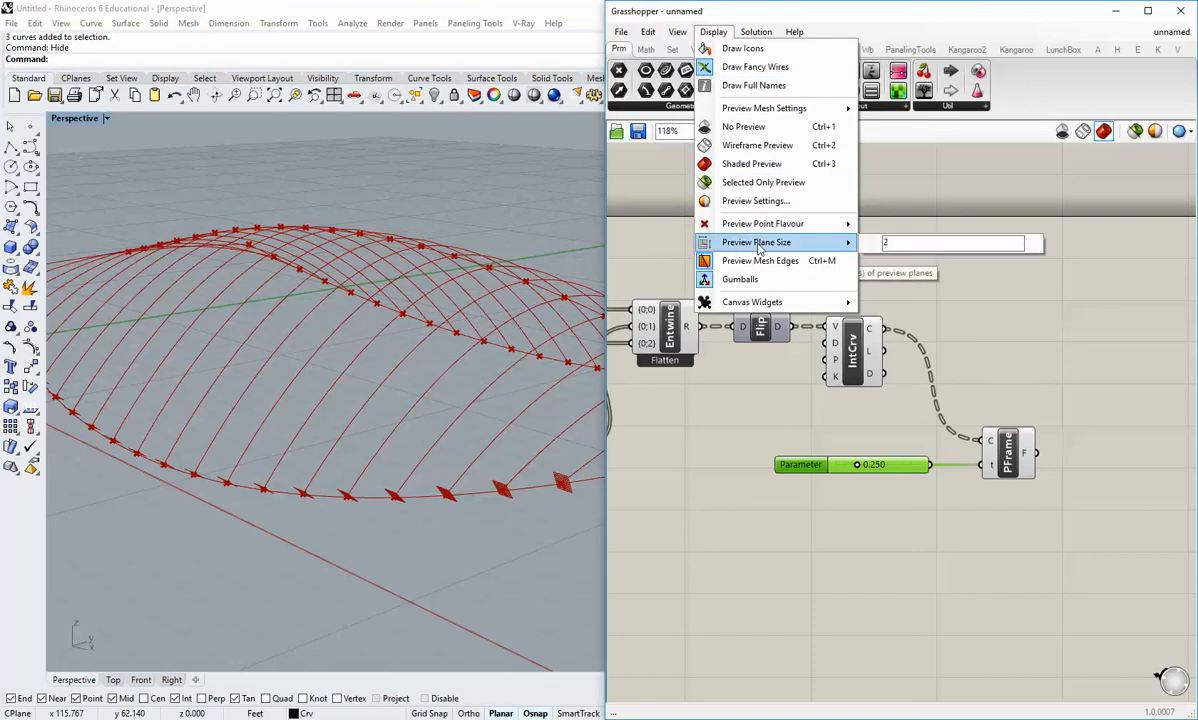
mouse_move(752, 302)
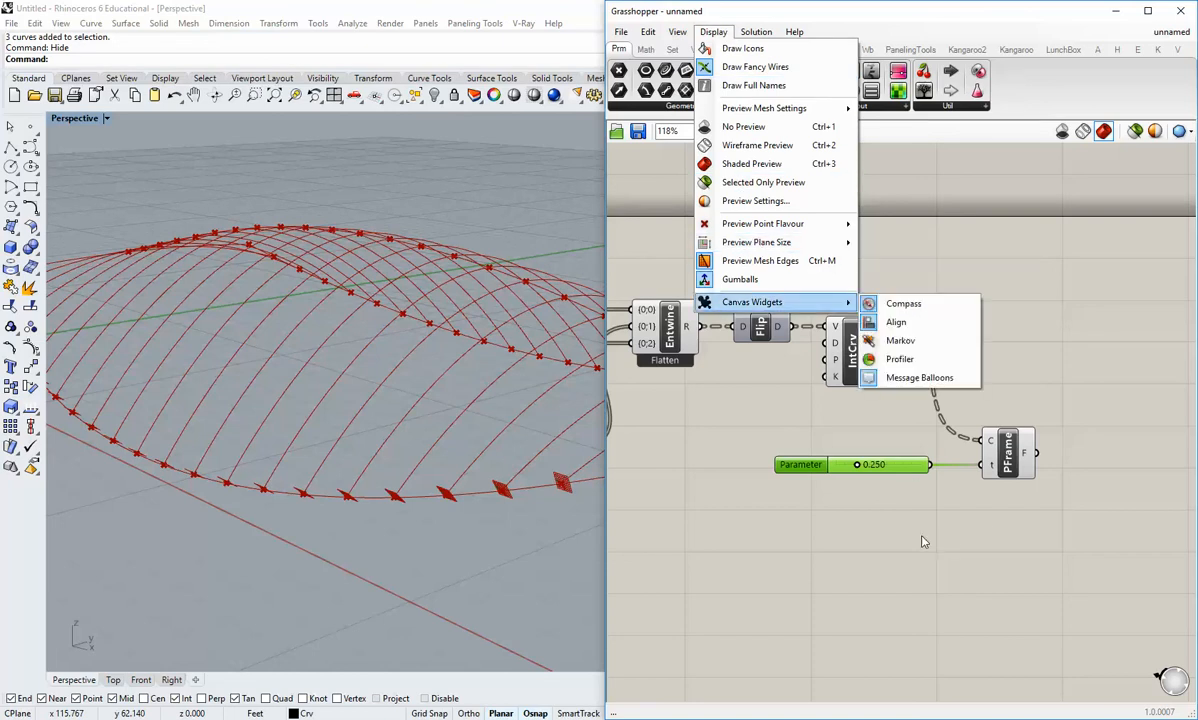
left_click(924, 541)
right_click_drag(508, 522, 222, 435)
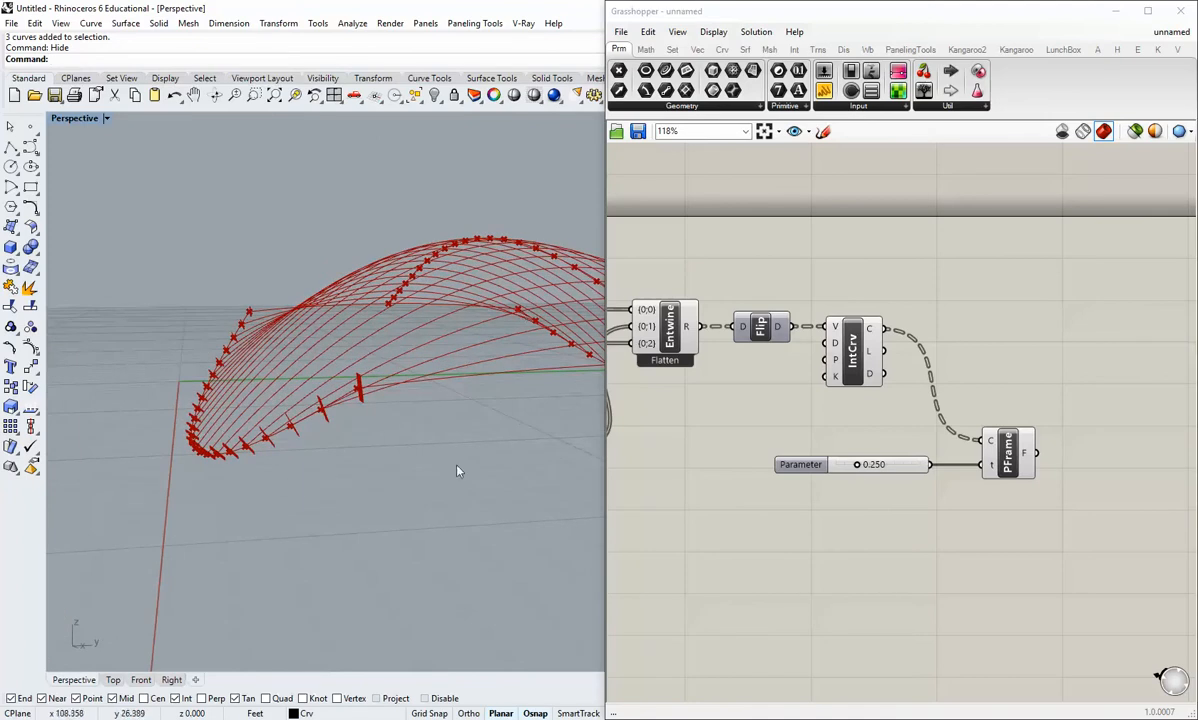
Try Perp Frame's t slider at 1.000, set it to 0.000, and move the slider farther from Perp Frame
left_click_drag(857, 464, 955, 468)
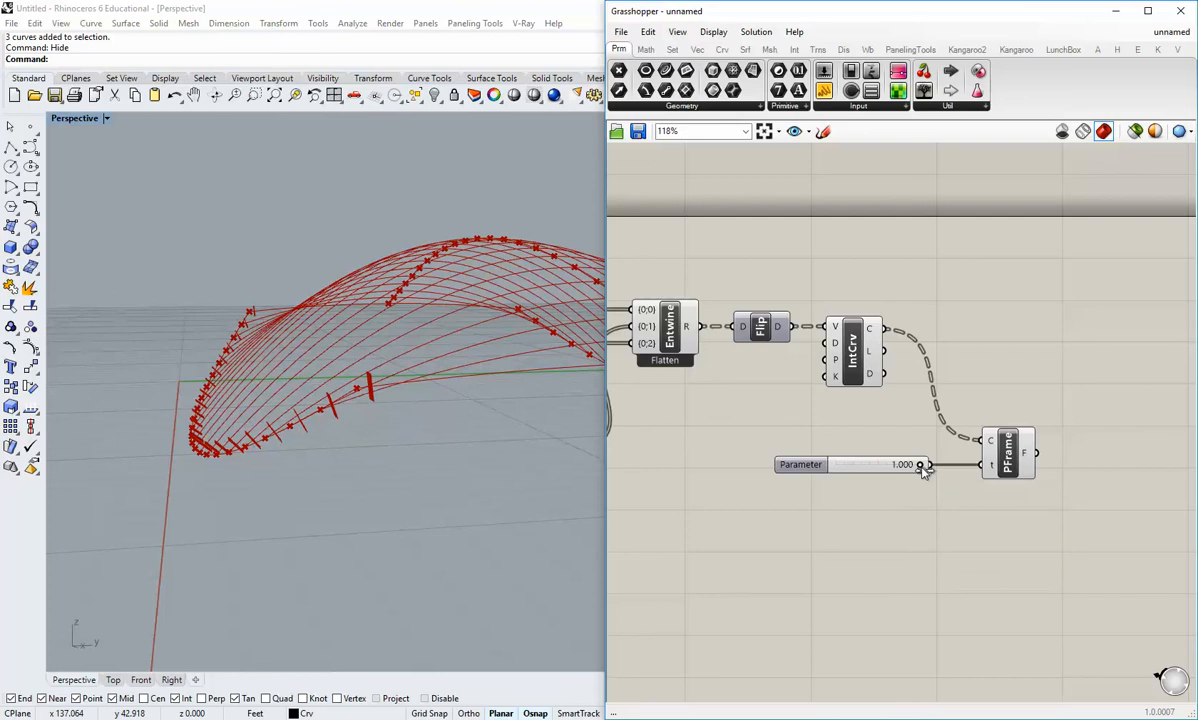
left_click_drag(923, 470, 797, 495)
right_click_drag(235, 383, 255, 460)
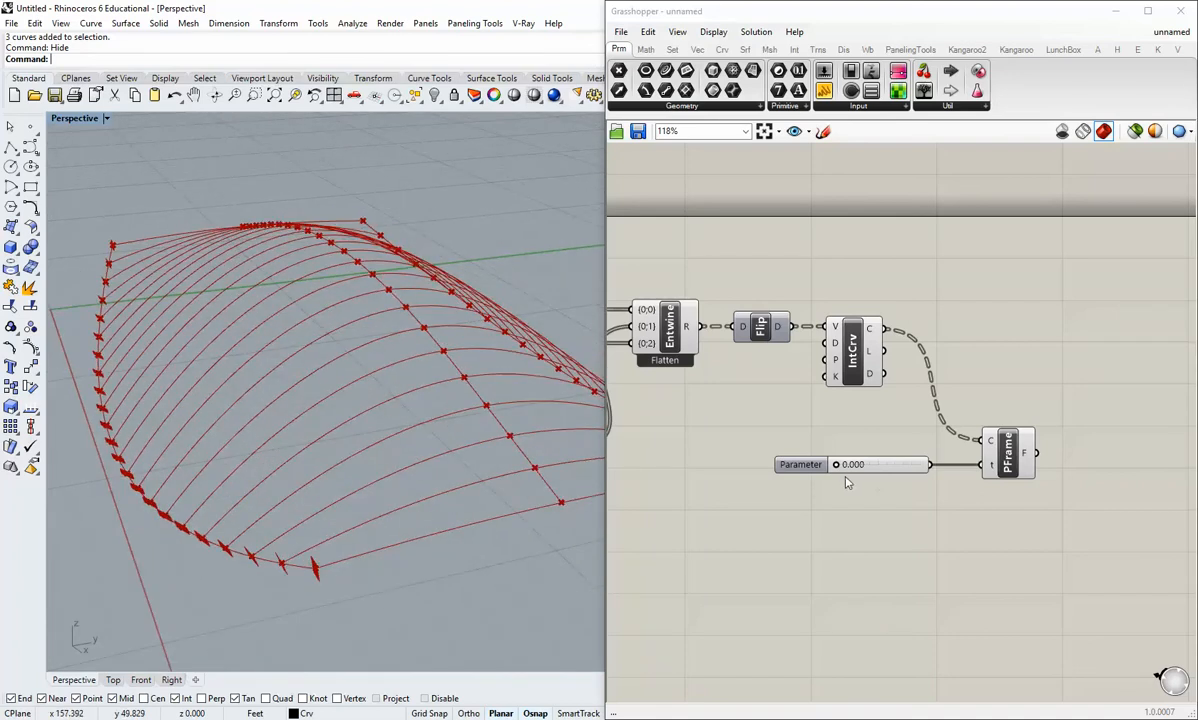
mouse_move(837, 466)
left_mouse_down()
mouse_move(930, 465)
mouse_move(826, 476)
mouse_move(859, 467)
left_mouse_up()
left_click(869, 498)
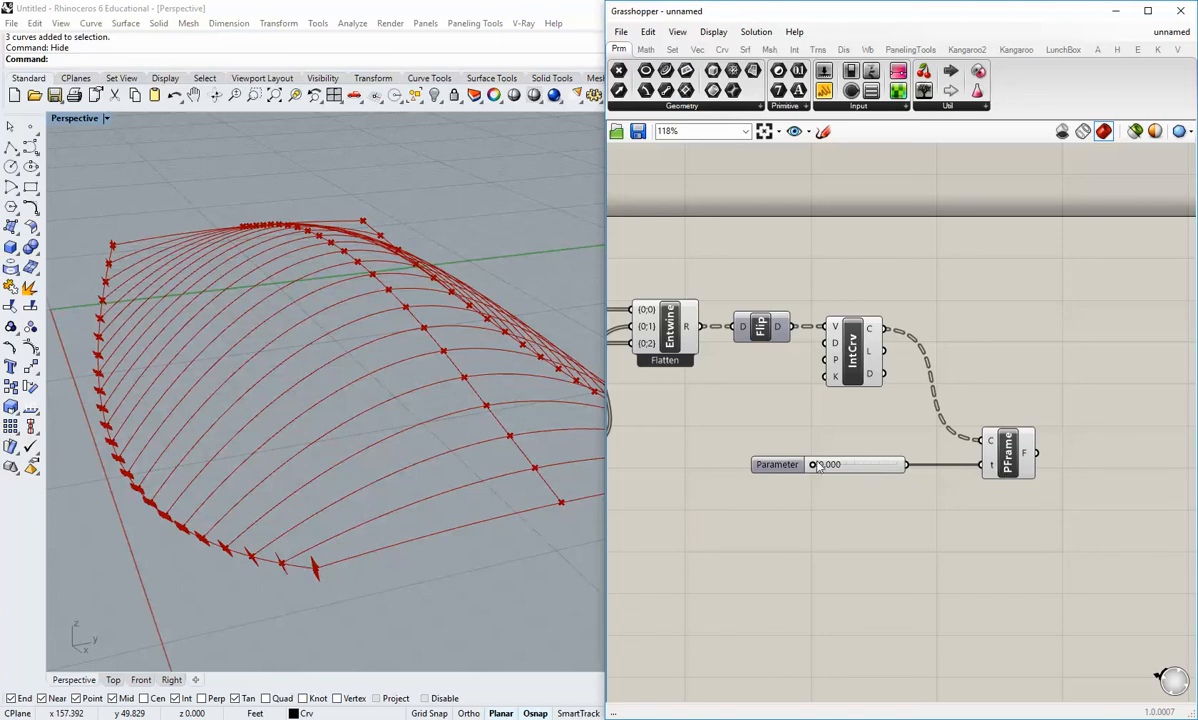
mouse_move(815, 467)
left_mouse_down()
mouse_move(898, 464)
mouse_move(812, 466)
left_mouse_up()
Reparameterize Perp Frame's C input
mouse_move(990, 446)
right_click(990, 446)
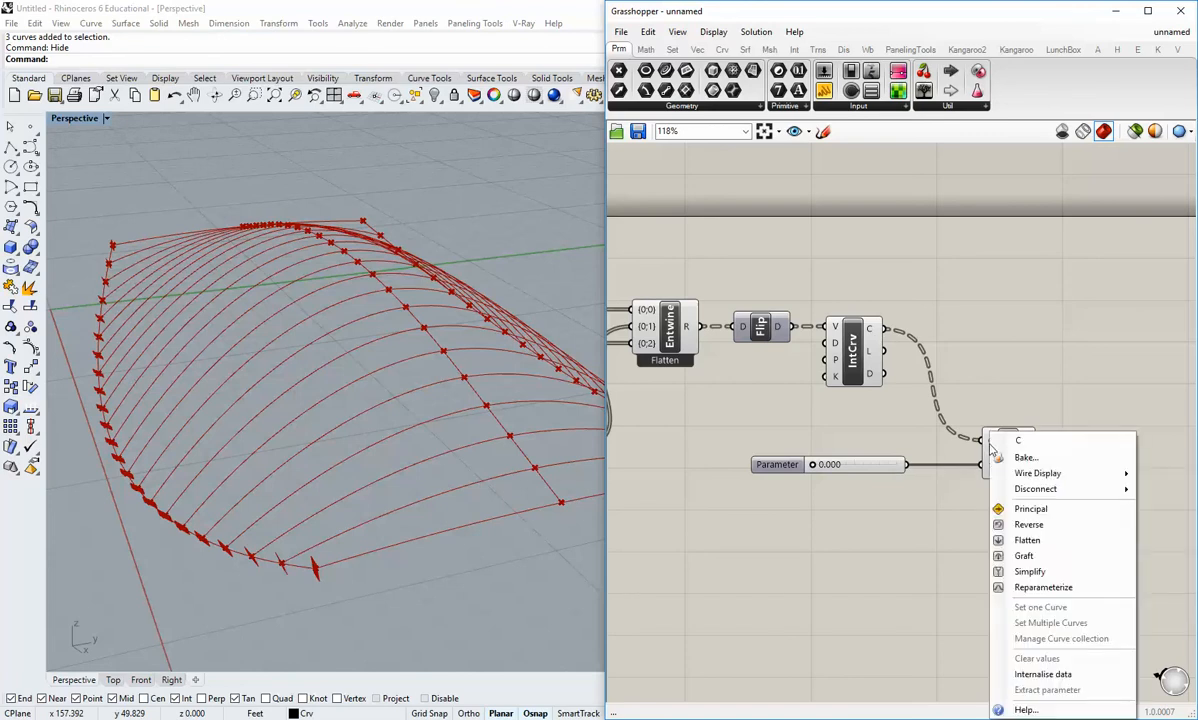
left_click(1040, 587)
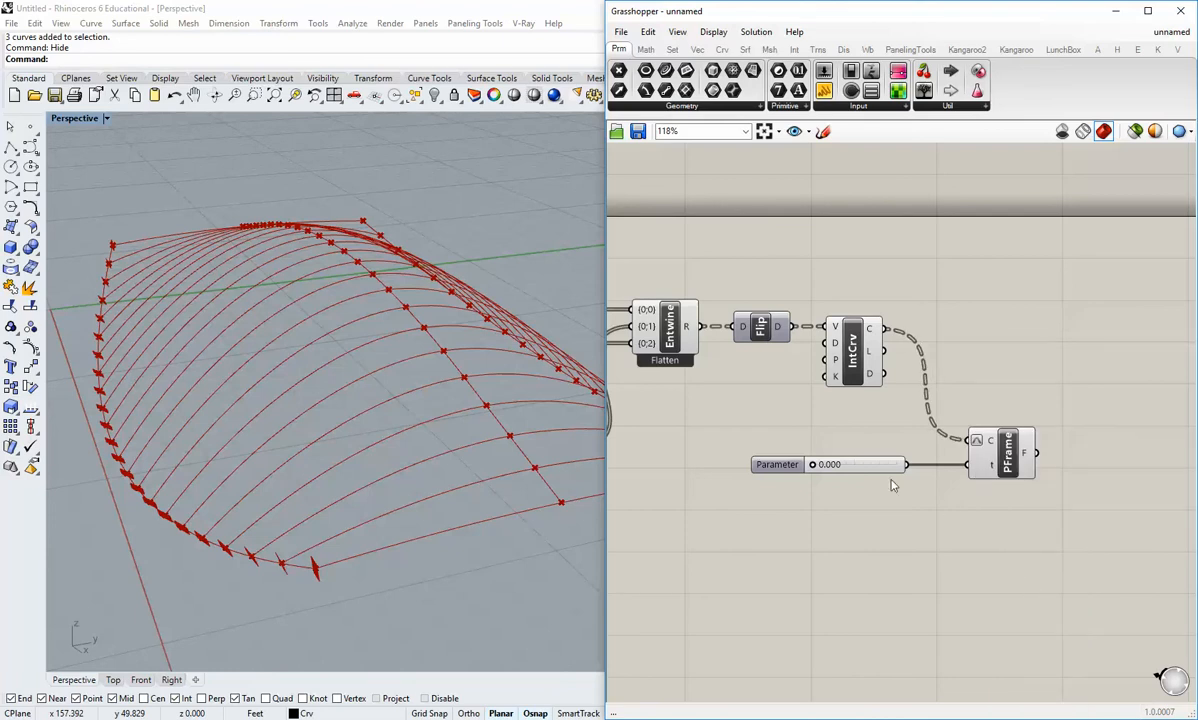
Test the t slider at 0.238, return it to 0.000, and check where the frames sit on the ribs
mouse_move(818, 467)
left_mouse_down()
mouse_move(876, 469)
mouse_move(813, 469)
mouse_move(839, 470)
left_mouse_up()
right_click_drag(507, 445, 447, 471, "shift")
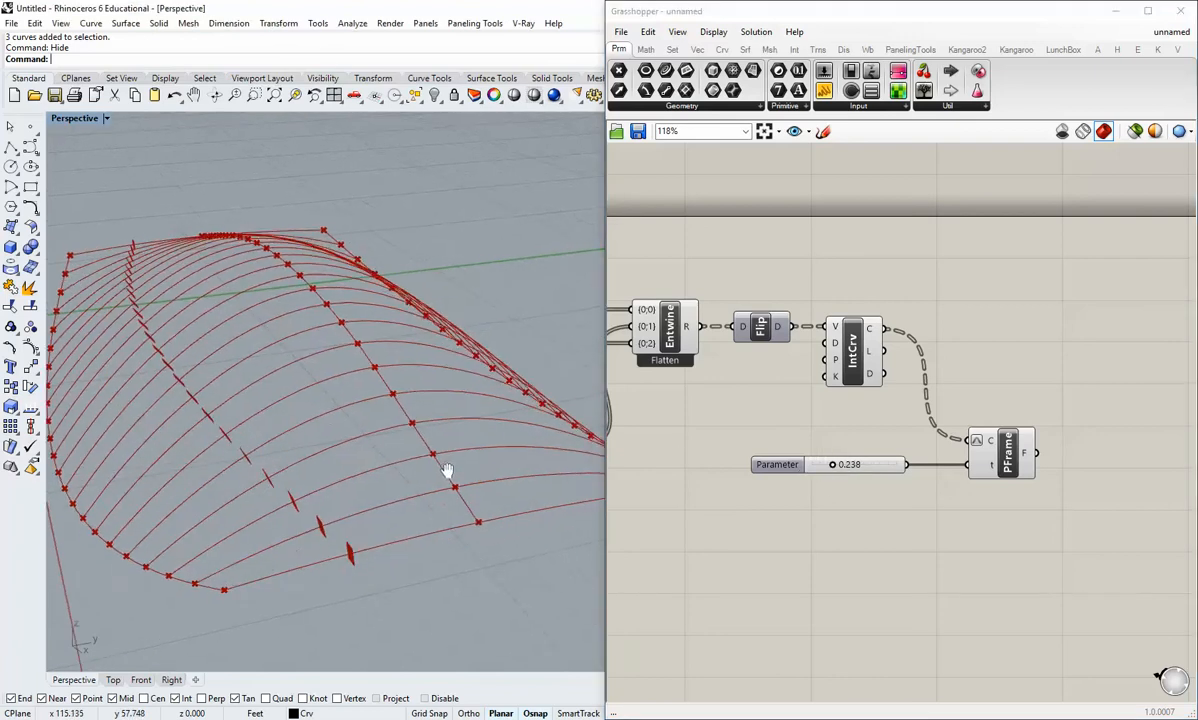
right_click_drag(520, 474, 450, 475)
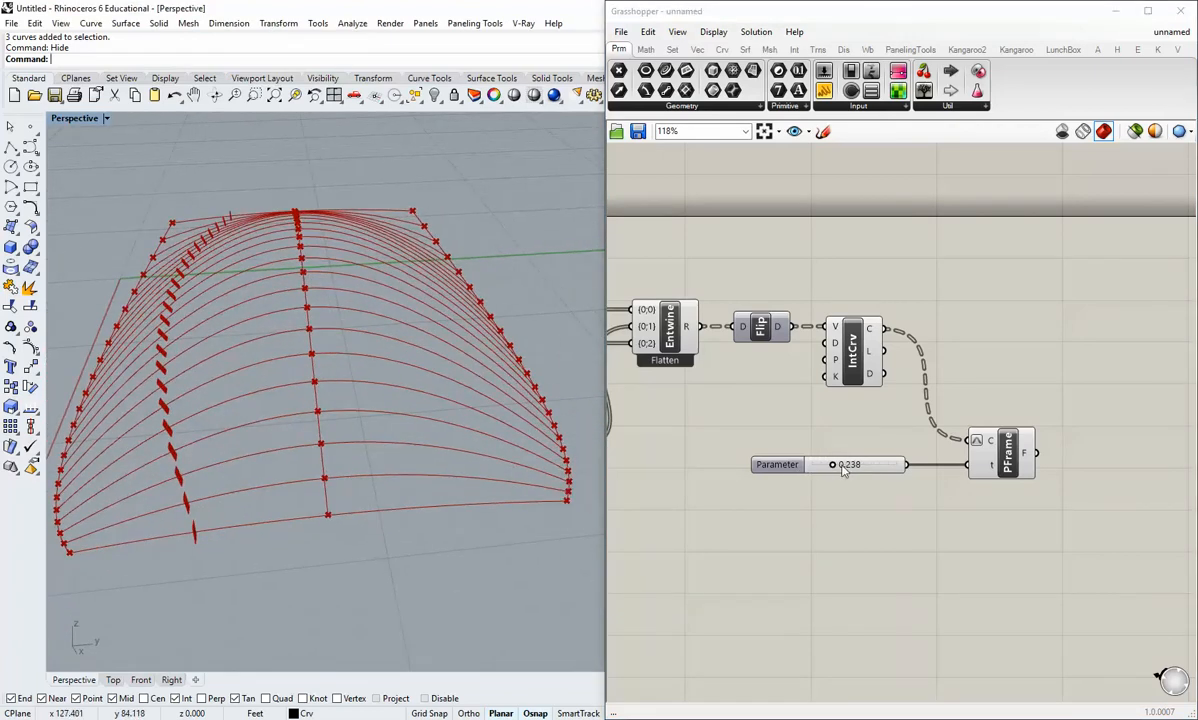
left_click_drag(836, 468, 800, 475)
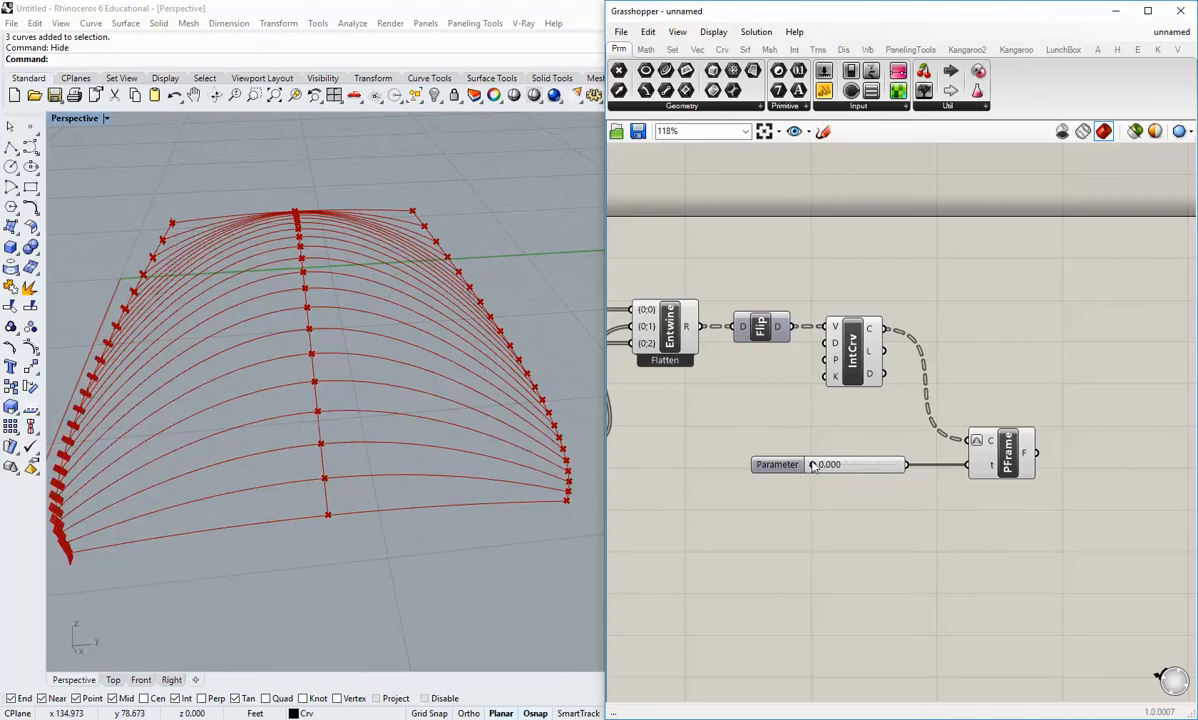
right_click_drag(356, 426, 533, 481)
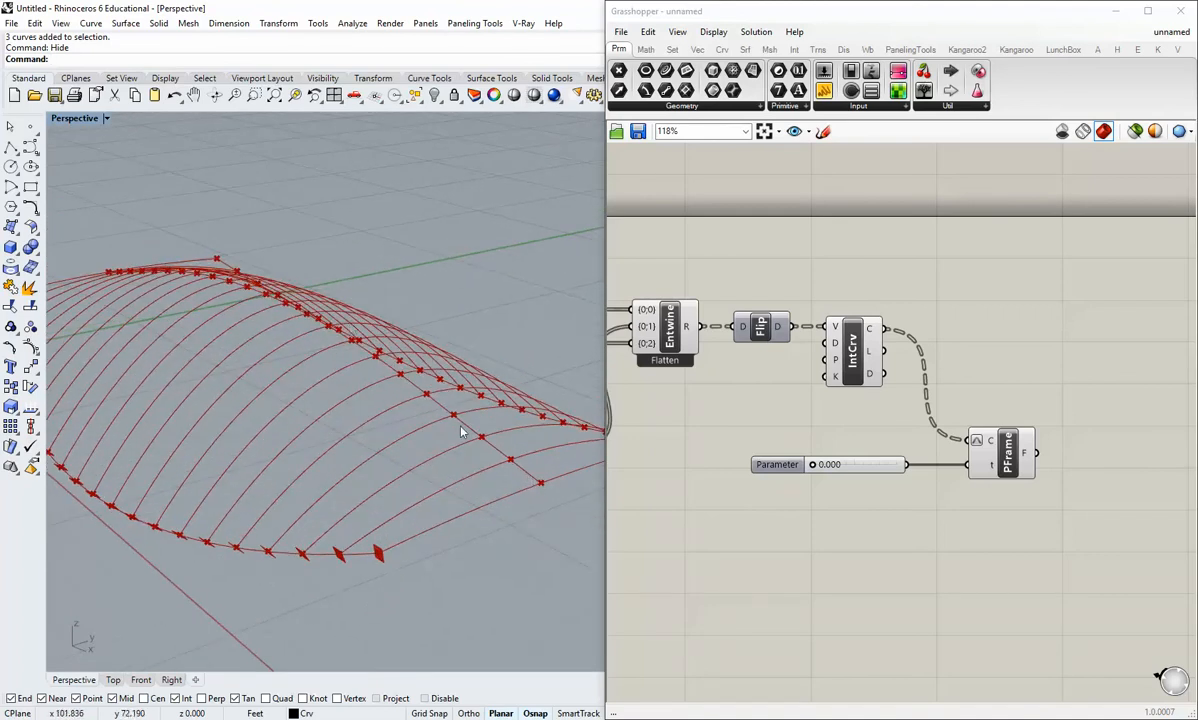
right_click_drag(483, 447, 497, 481)
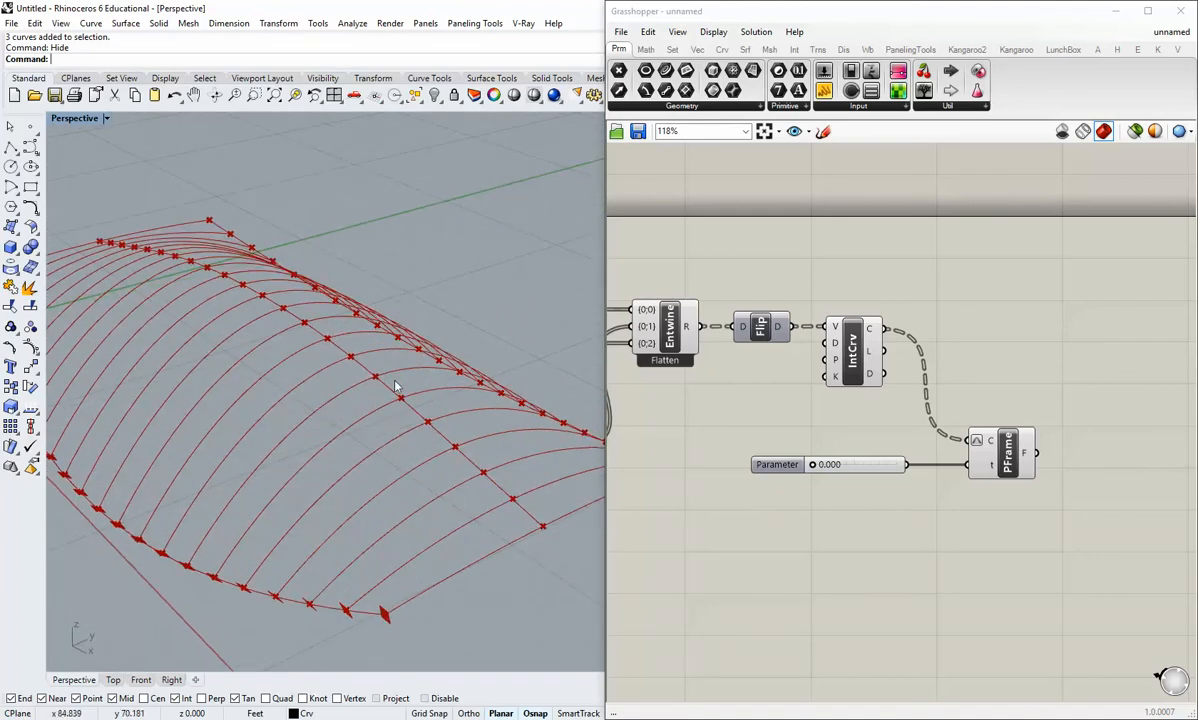
right_click_drag(331, 362, 447, 476)
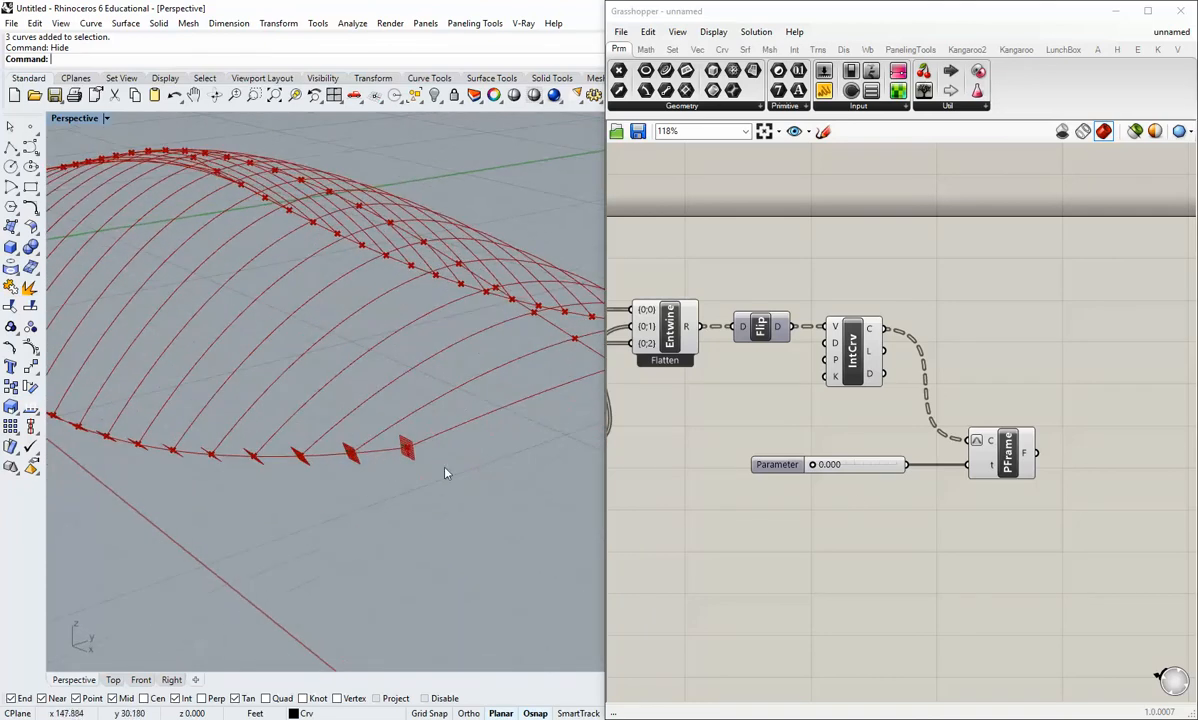
left_click(813, 466)
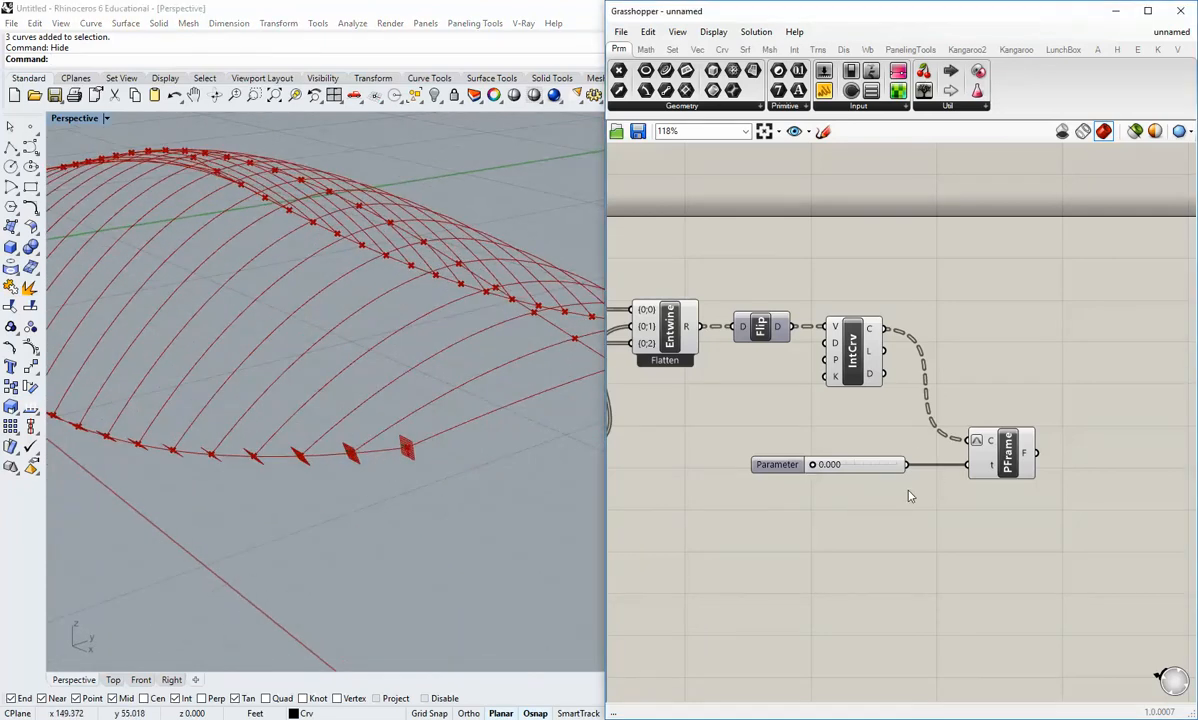
Add a Rectangle curve component beyond Perp Frame and connect Perp Frame's F output to its P input
right_click_drag(985, 483, 887, 478)
left_click(724, 51)
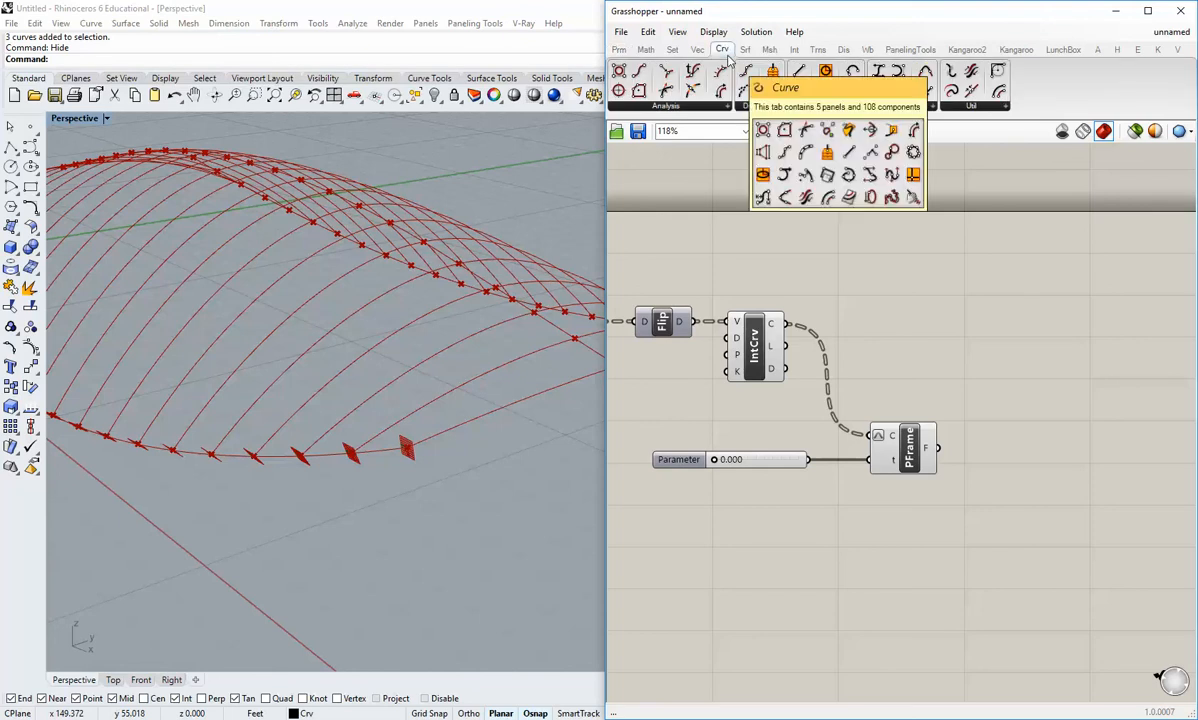
left_click(824, 106)
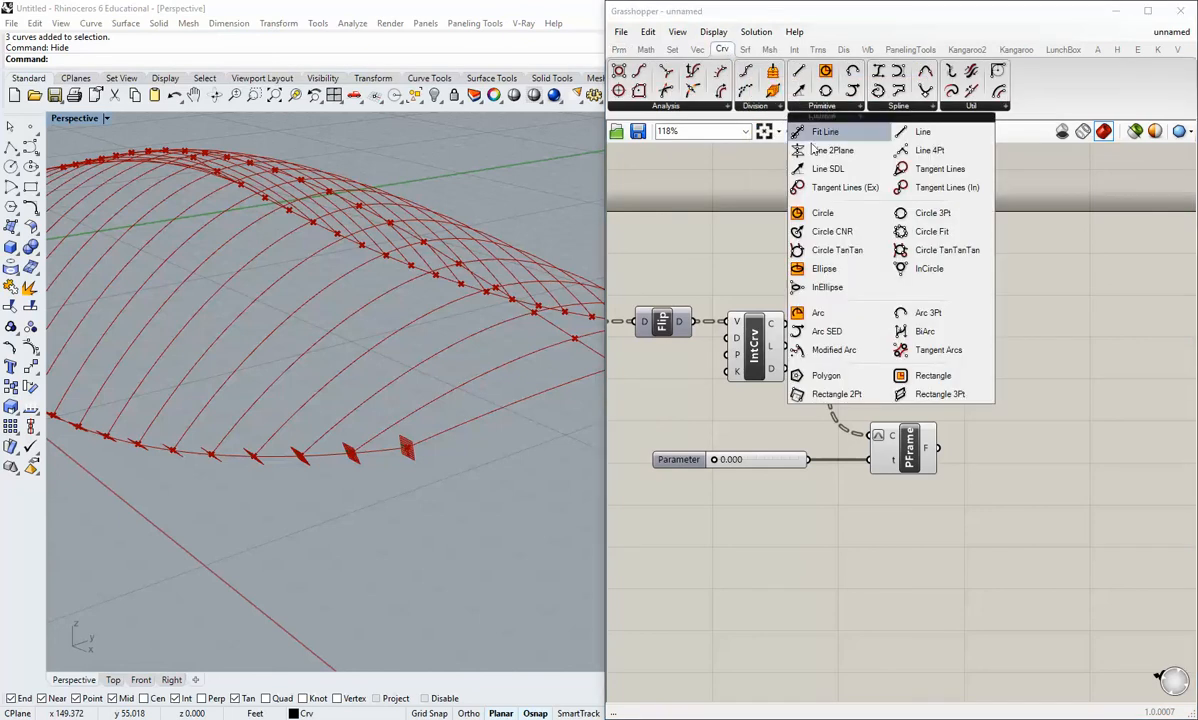
left_click_drag(933, 375, 947, 527)
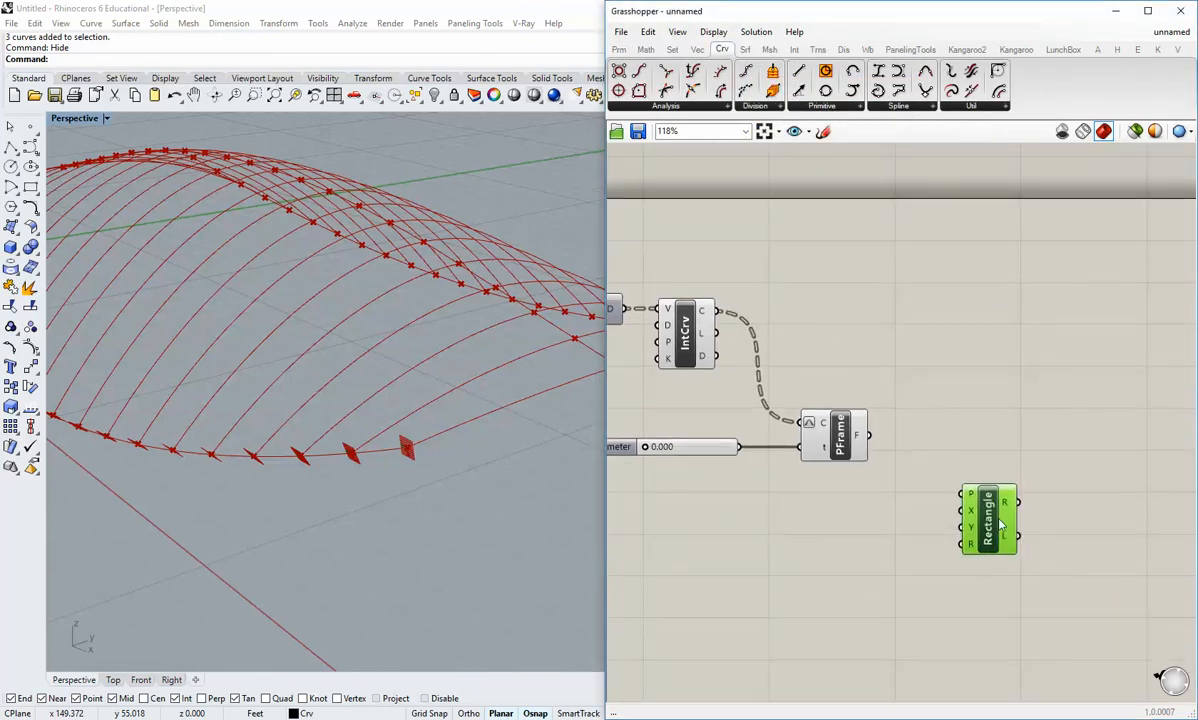
left_click_drag(869, 436, 990, 460)
left_click(920, 483)
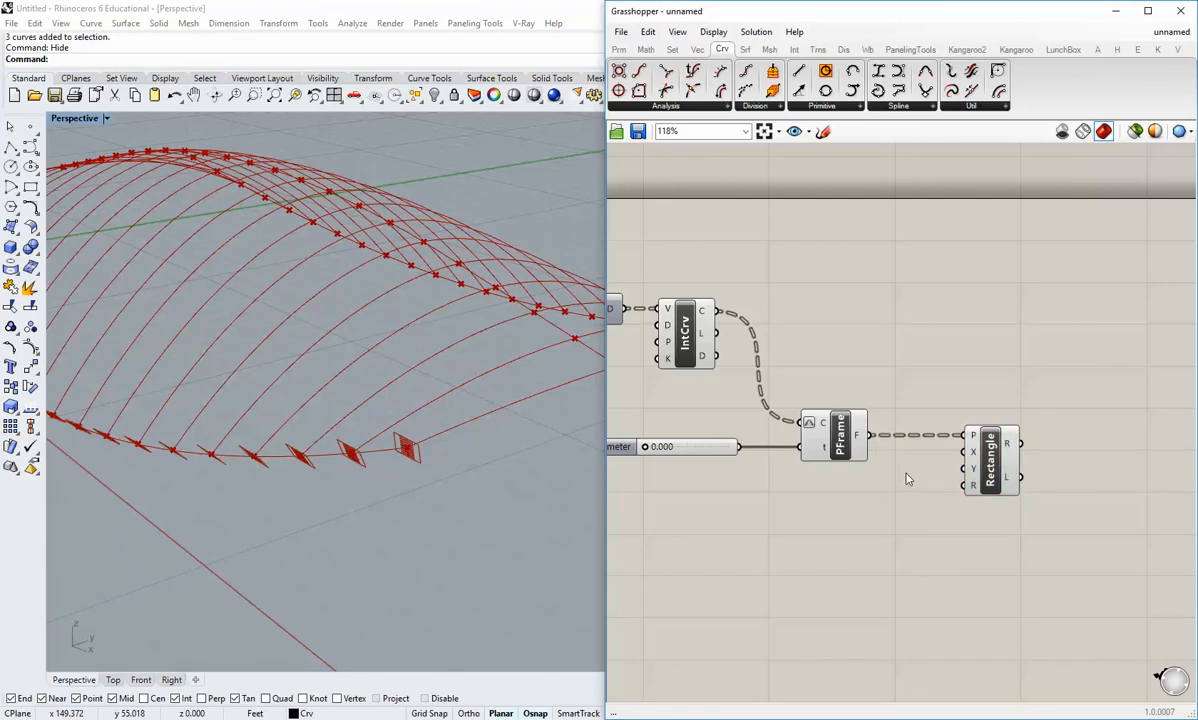
Turn off Perp Frame's preview and inspect the rectangles at the rib ends up close
right_click(845, 452)
left_click(866, 460)
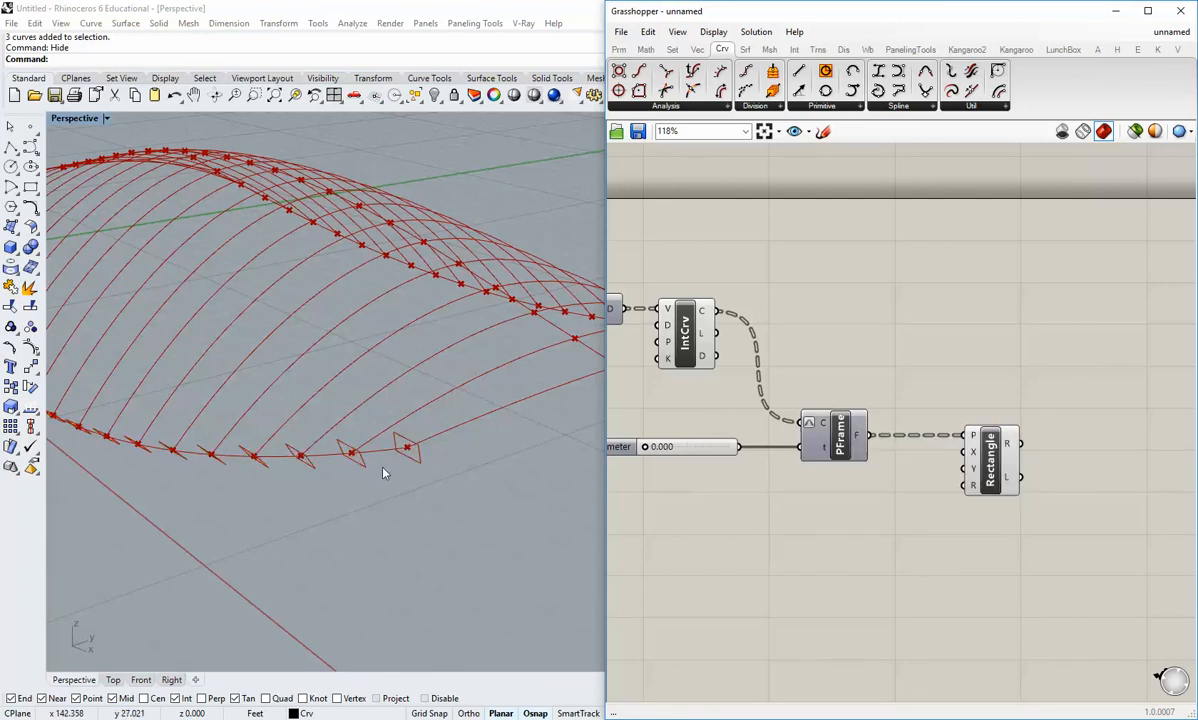
right_click_drag(382, 473, 419, 471)
scroll(527, 401, "up", 4)
right_click_drag(527, 401, 481, 428, "shift")
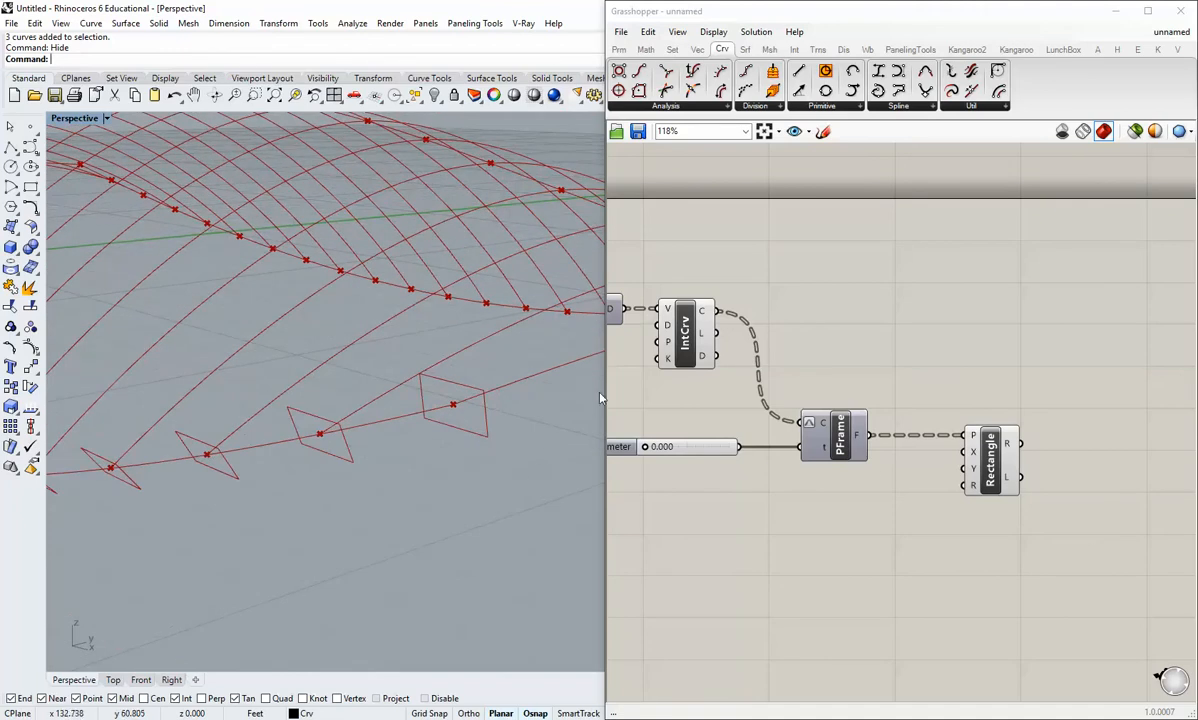
Move the Rectangle component farther away from Perp Frame to make room on the canvas
right_click_drag(919, 500, 859, 515)
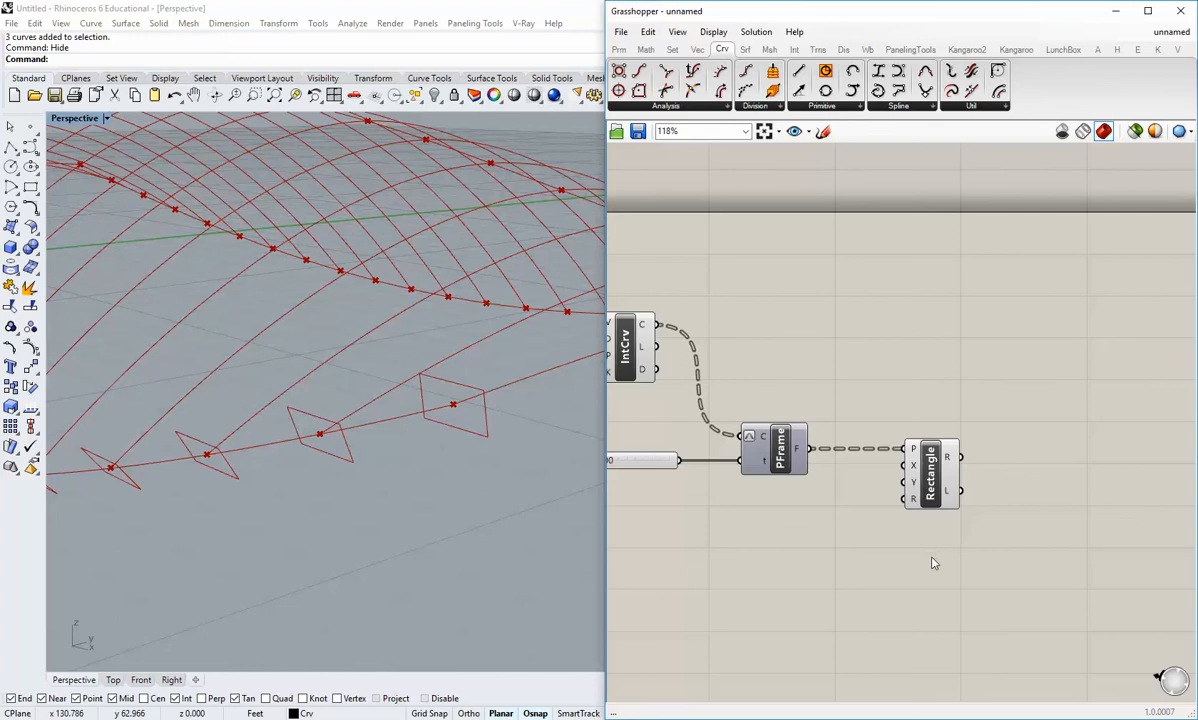
scroll(955, 561, "down", 1)
left_click_drag(982, 509, 1001, 510)
left_click(958, 597)
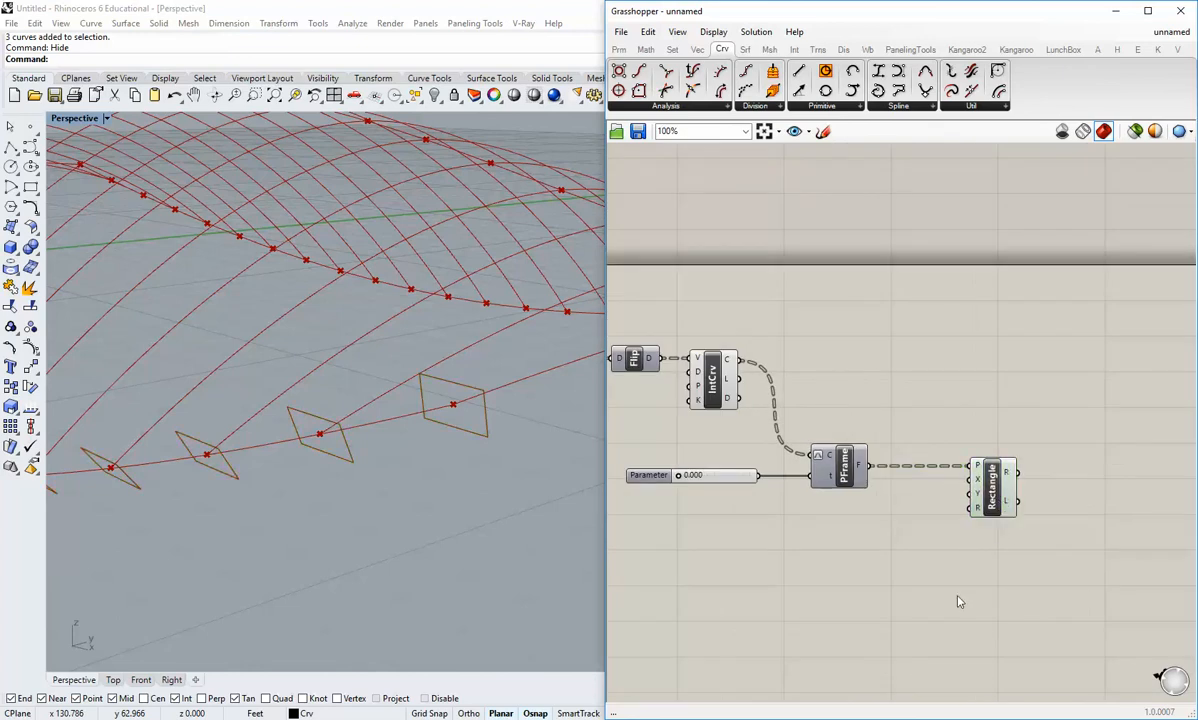
right_click_drag(958, 595, 981, 538)
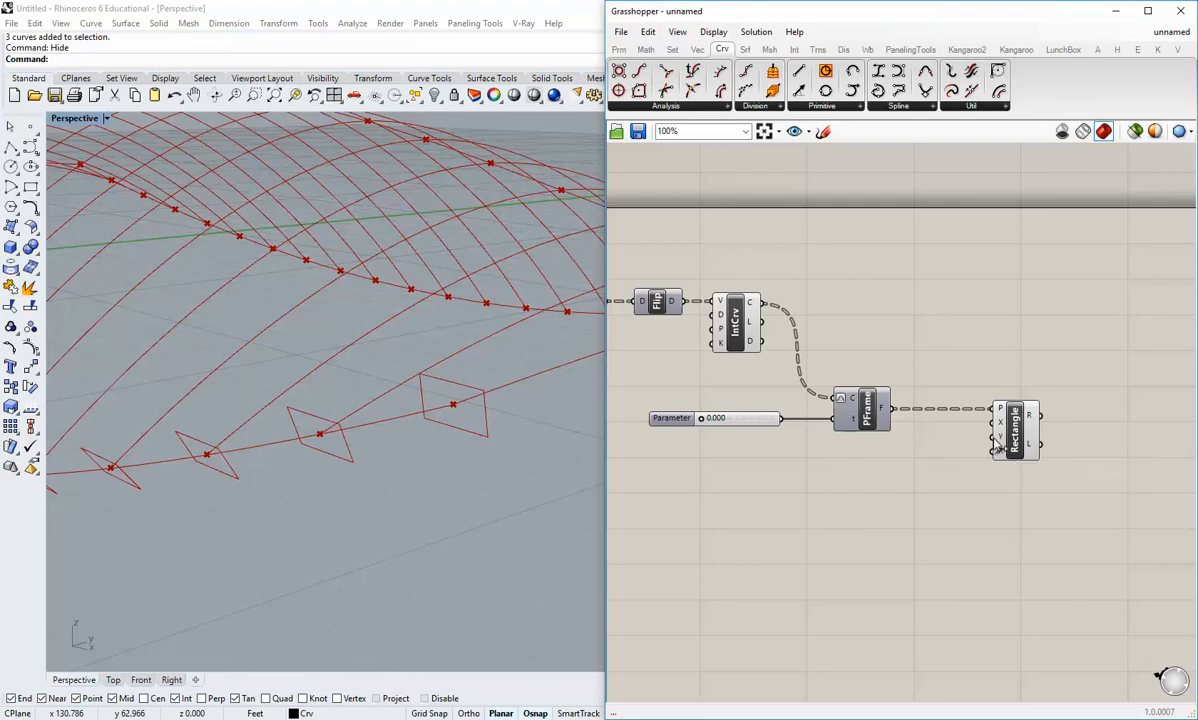
Place two Construct Domain components, one above the other, below Perp Frame
left_click(645, 49)
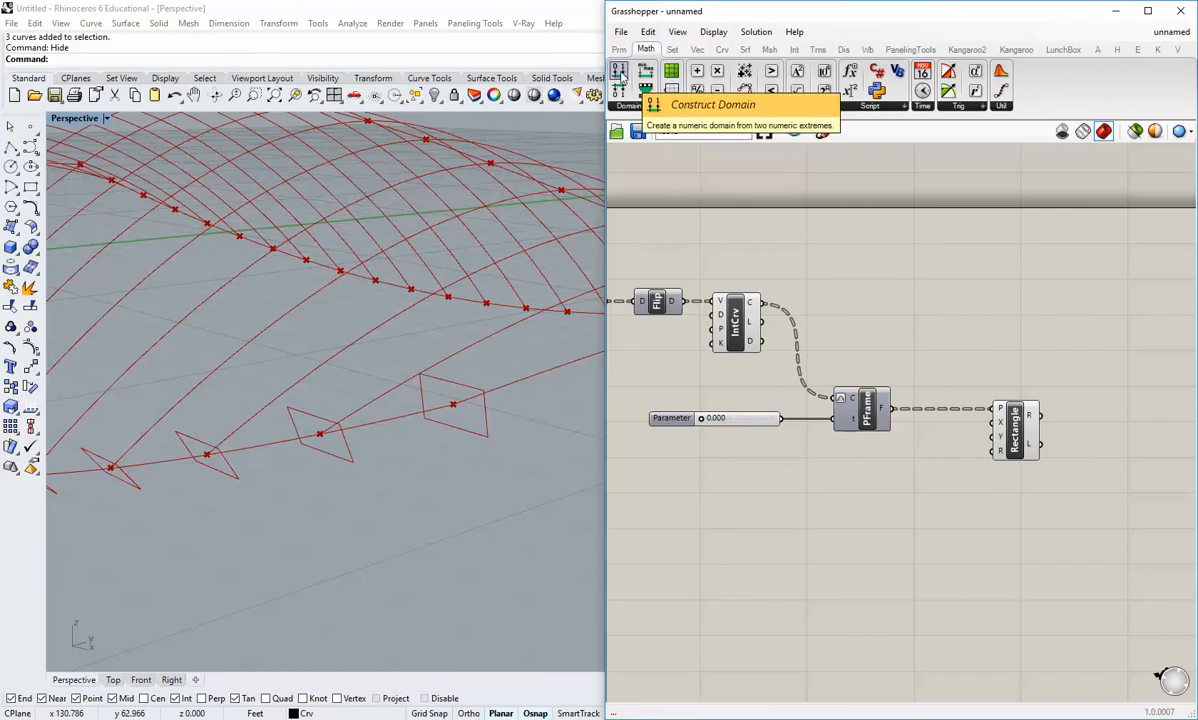
left_click_drag(621, 75, 886, 552)
left_click(888, 595)
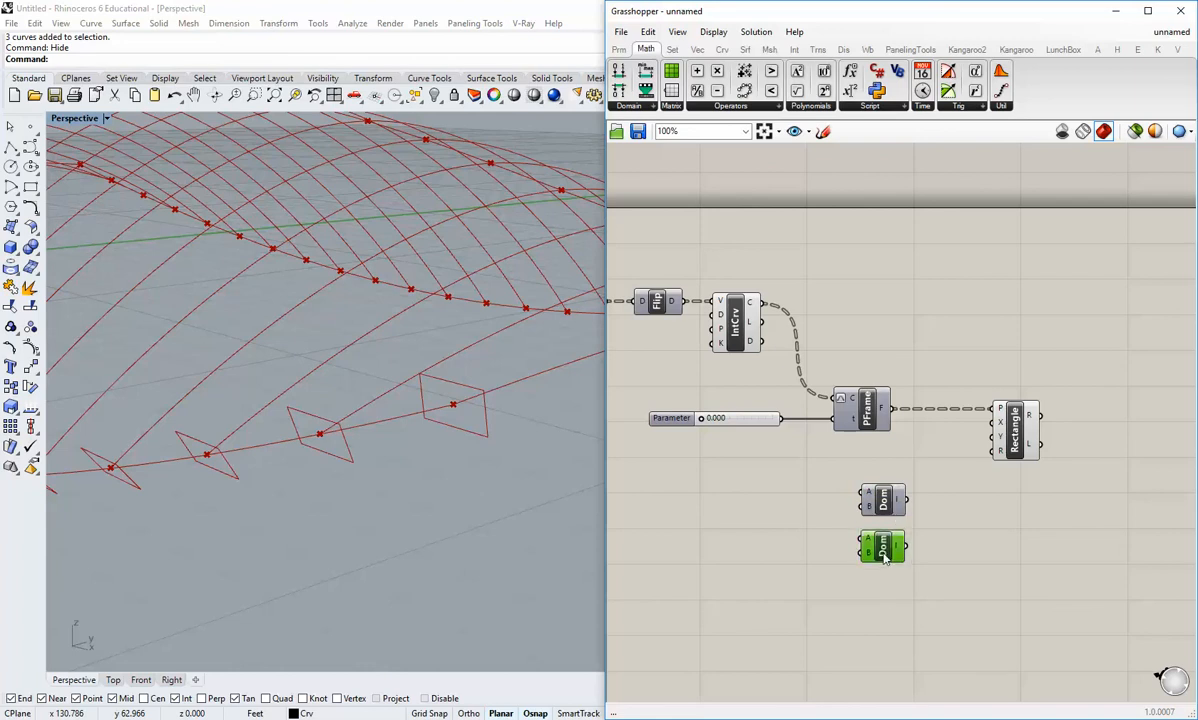
left_click(889, 596)
Apply the expression -x to the upper Construct Domain's A input
right_click_drag(889, 596, 911, 582)
scroll(904, 532, "up", 2)
left_click(887, 476)
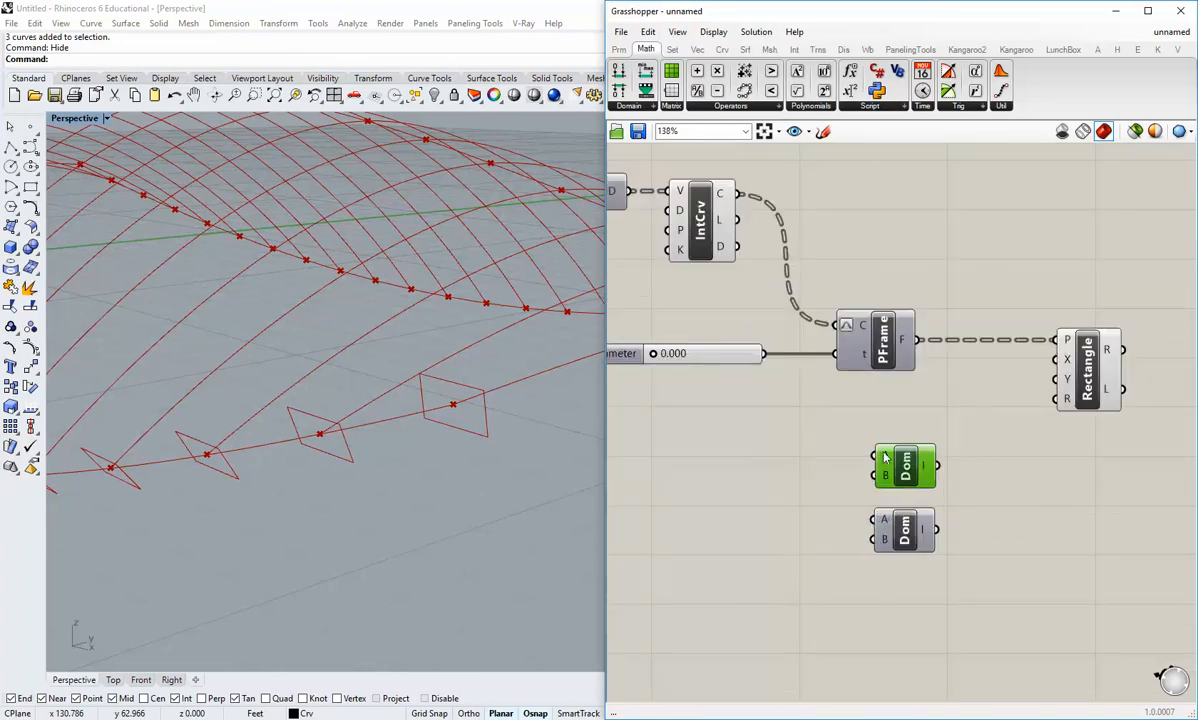
right_click(884, 457)
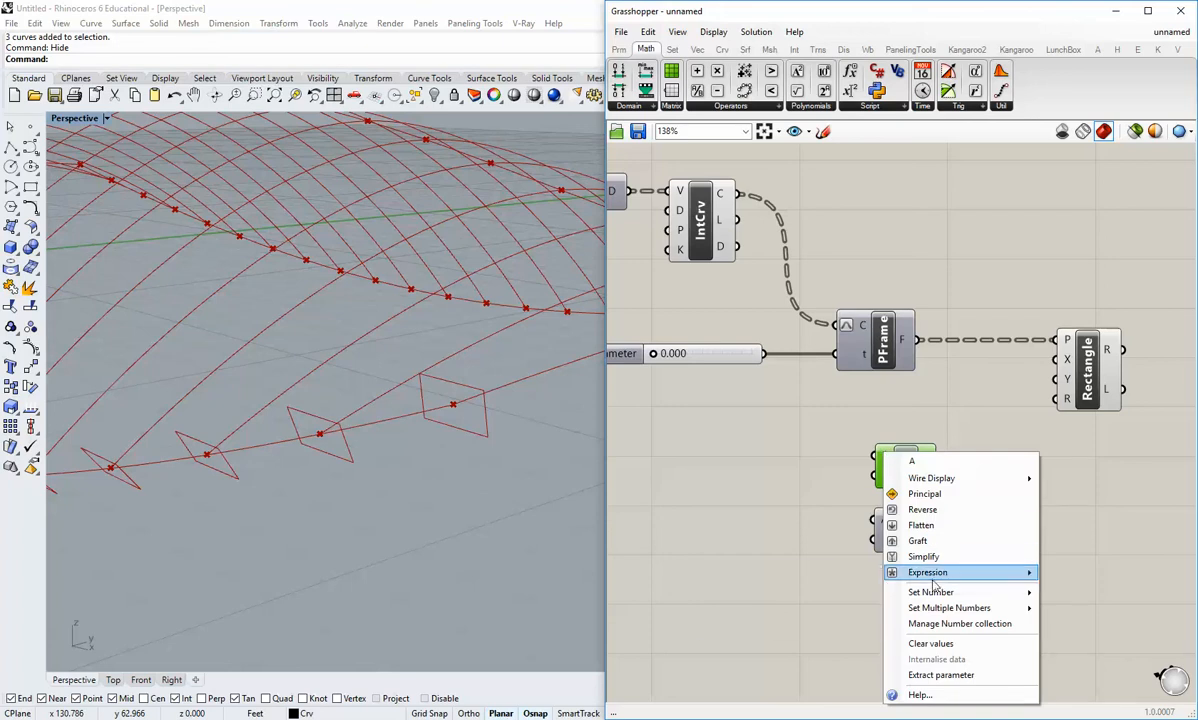
mouse_move(933, 578)
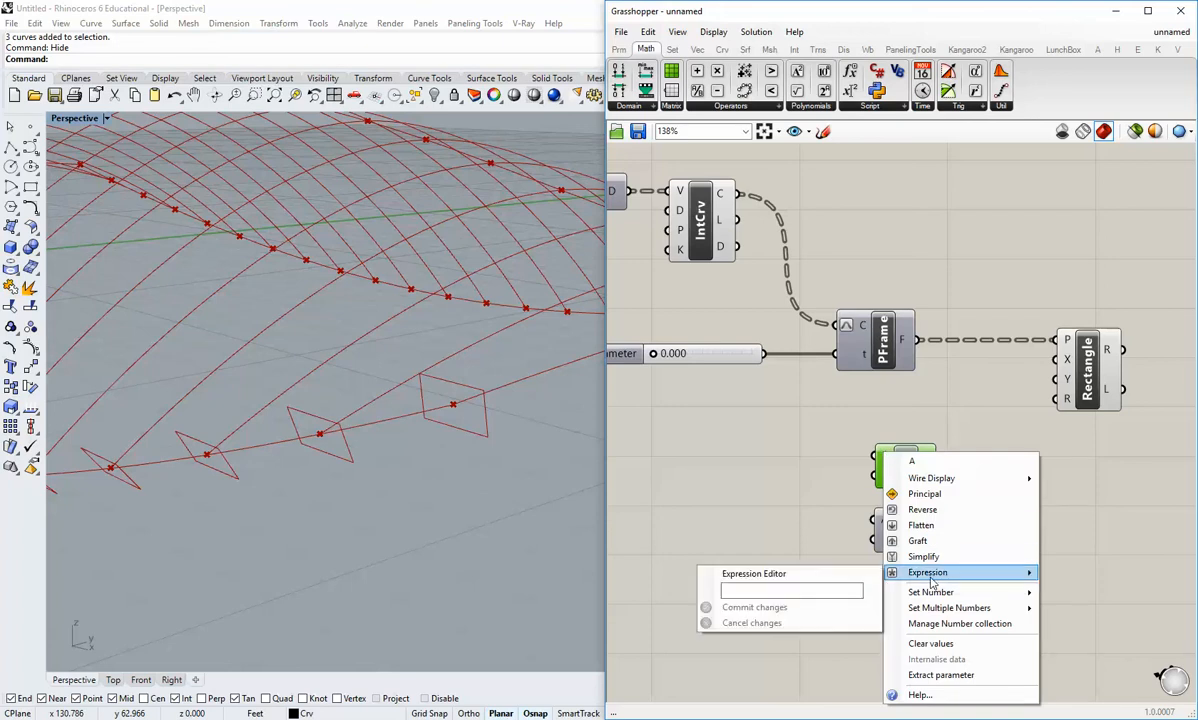
left_click(821, 590)
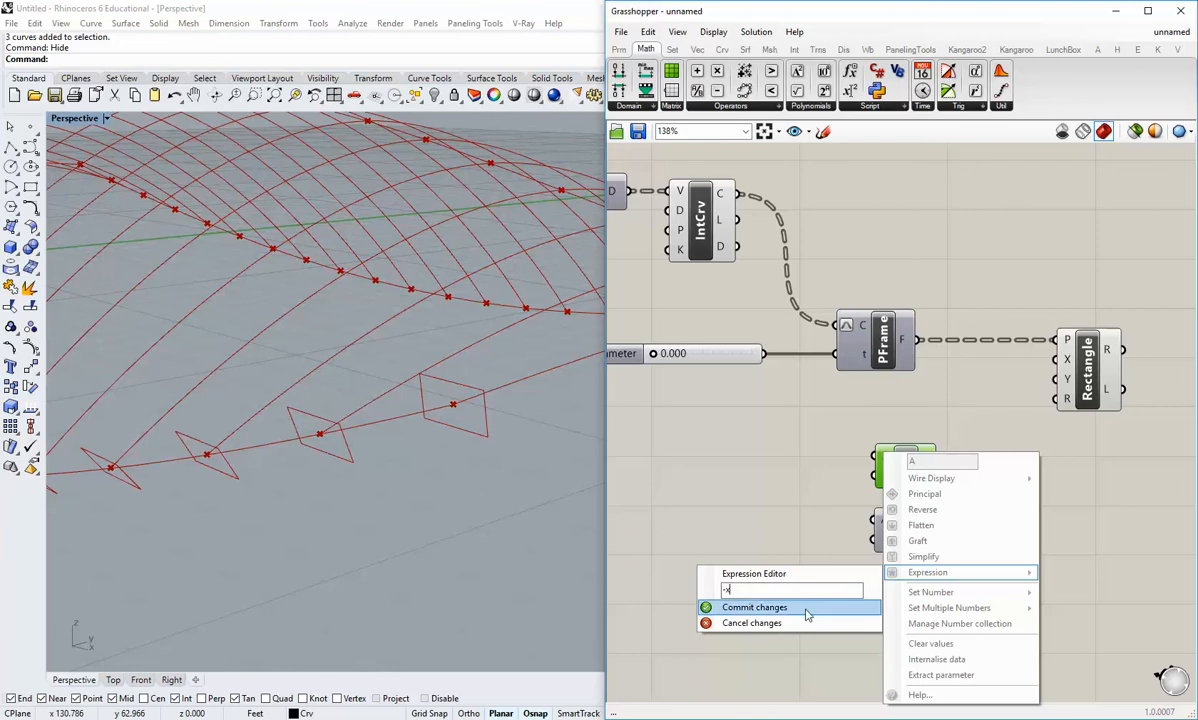
left_click(807, 608)
Apply the expression -x to the lower Construct Domain's A input
right_click(884, 466)
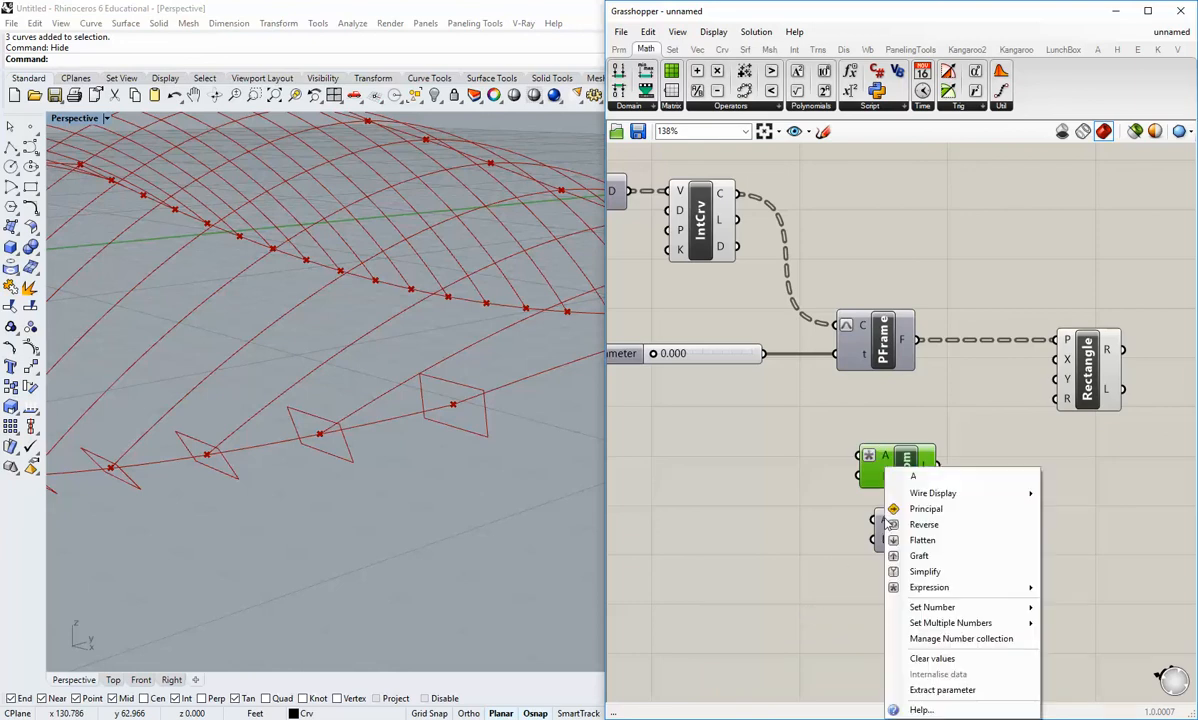
mouse_move(930, 587)
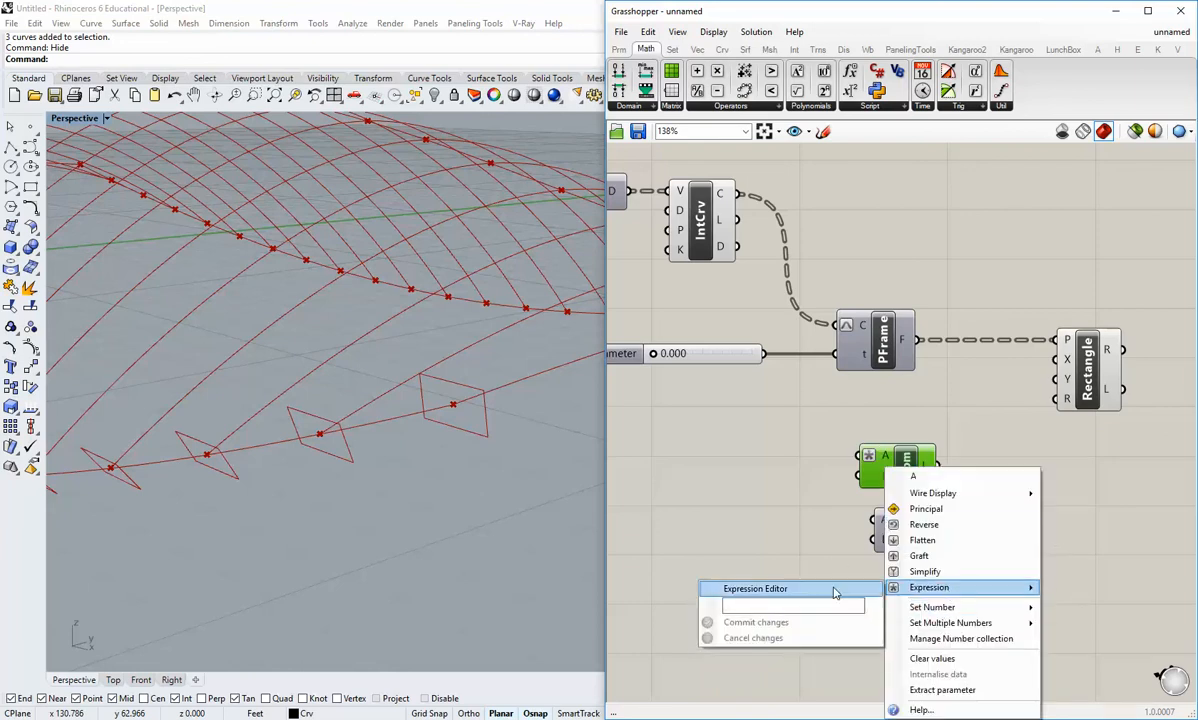
left_click(810, 606)
type("-x")
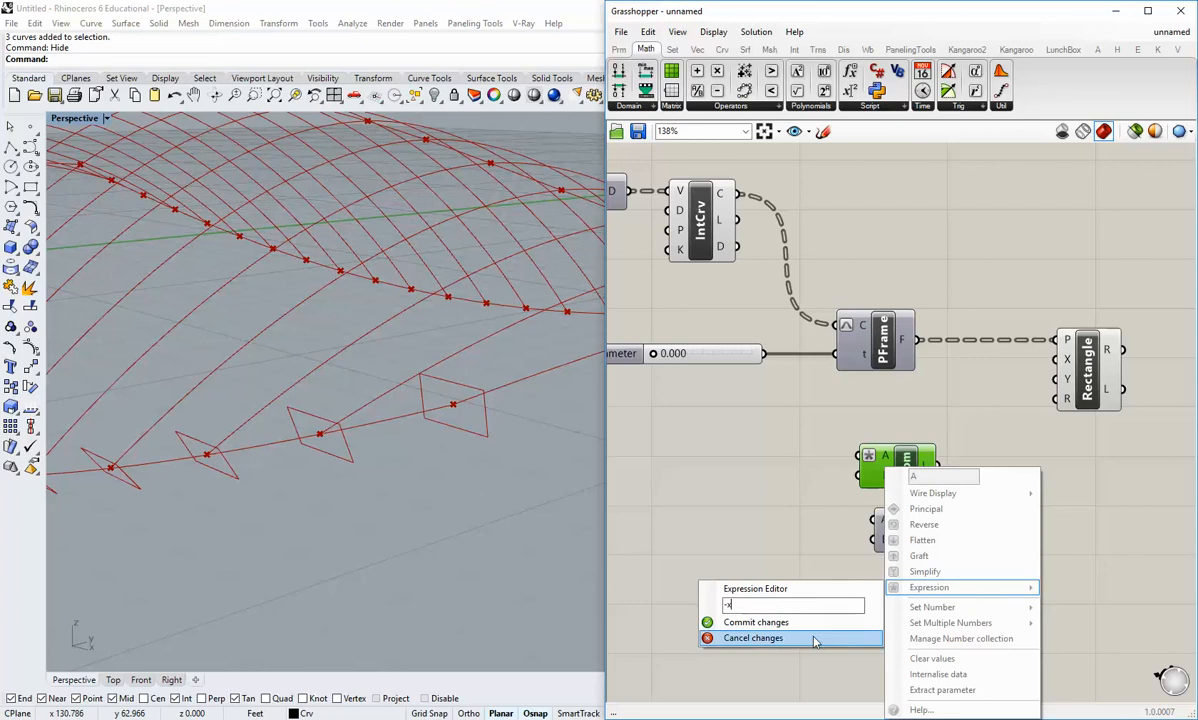
left_click(756, 622)
scroll(957, 543, "down", 2)
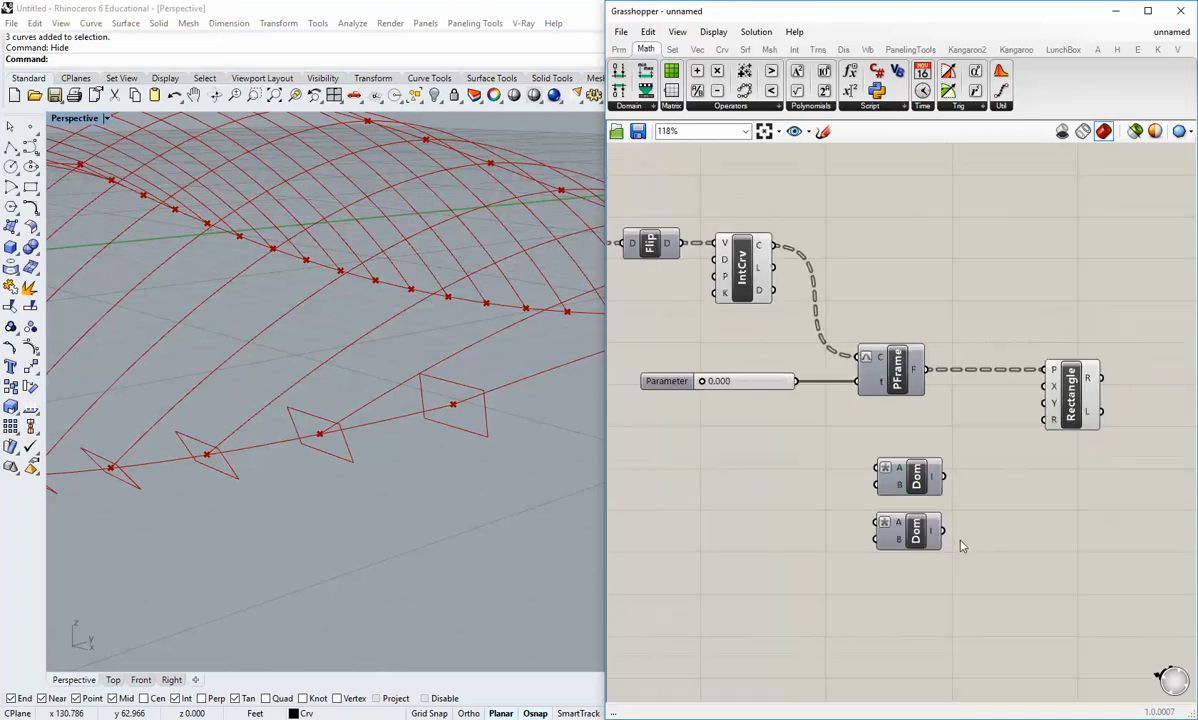
Move both Construct Domain components farther along the canvas to make room in front of their inputs
left_click_drag(882, 578, 745, 435)
left_click_drag(856, 480, 868, 480)
left_click(1016, 547)
right_click_drag(918, 549, 999, 505)
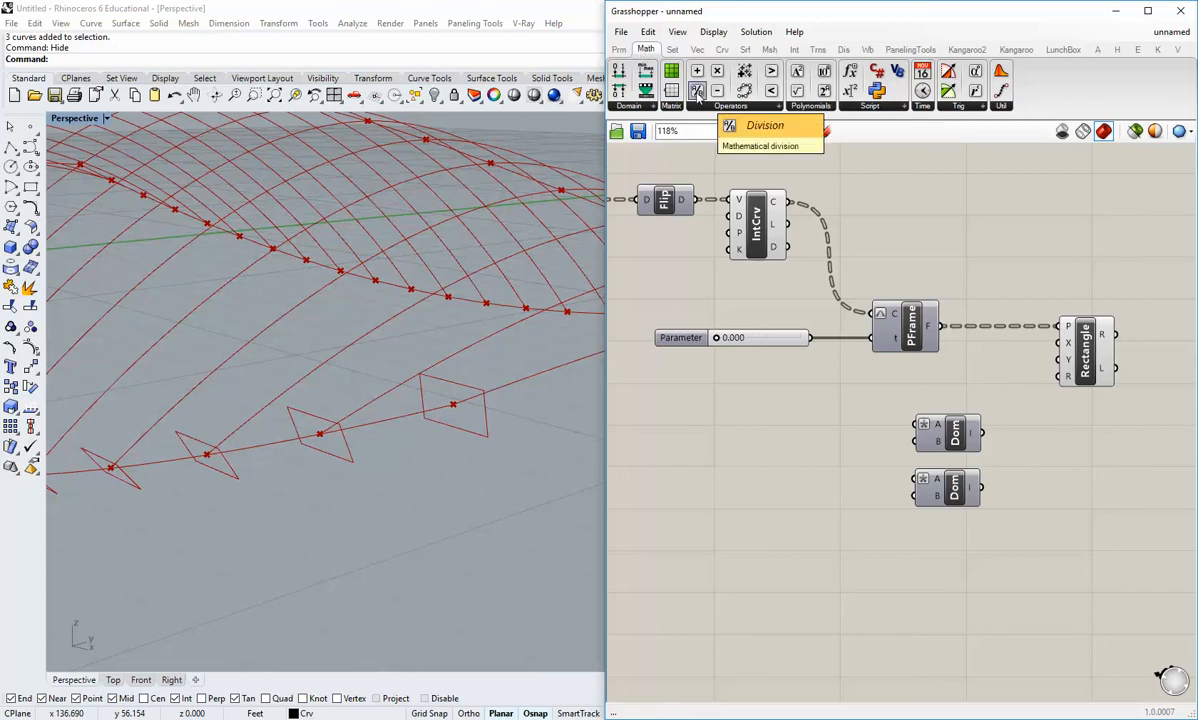
Place two Division components, one above the other, in front of the Construct Domain components
left_click_drag(697, 92, 840, 495)
key("ctrl+c")
key("ctrl+v")
left_click(850, 518)
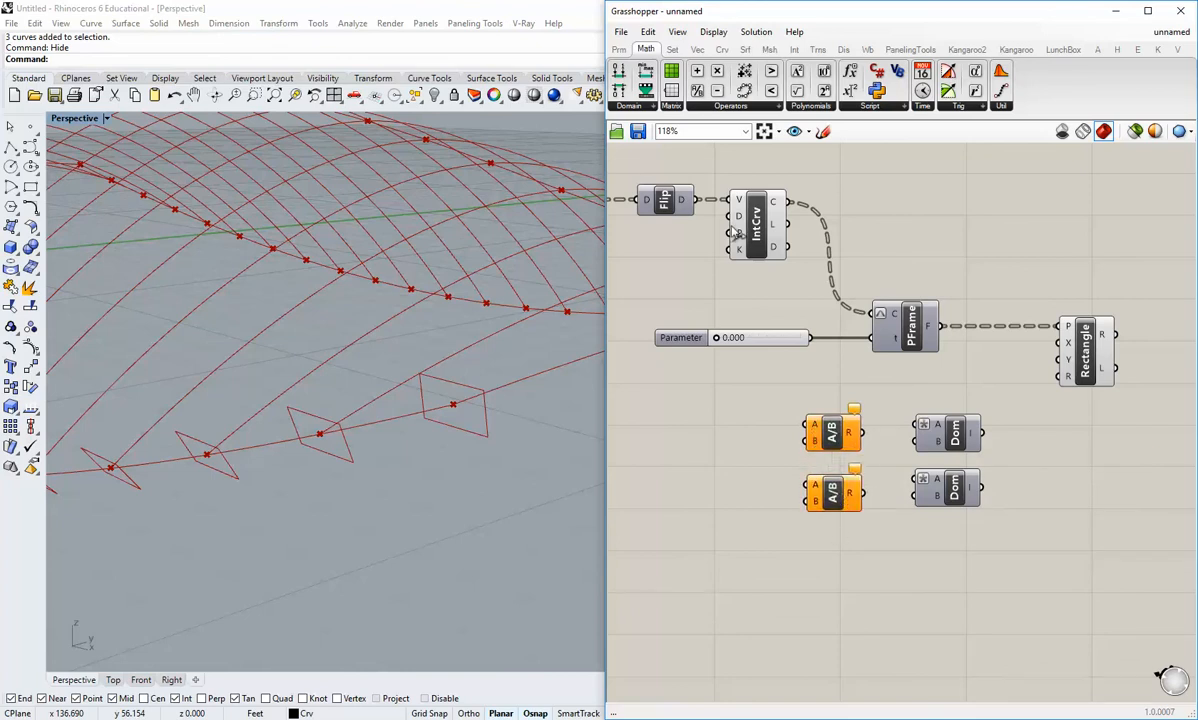
Add a compact panel containing 12 and connect it to the B input of both Division components
left_click(620, 51)
left_click_drag(824, 90, 741, 487)
double_click(736, 473)
type("12")
left_click(784, 535)
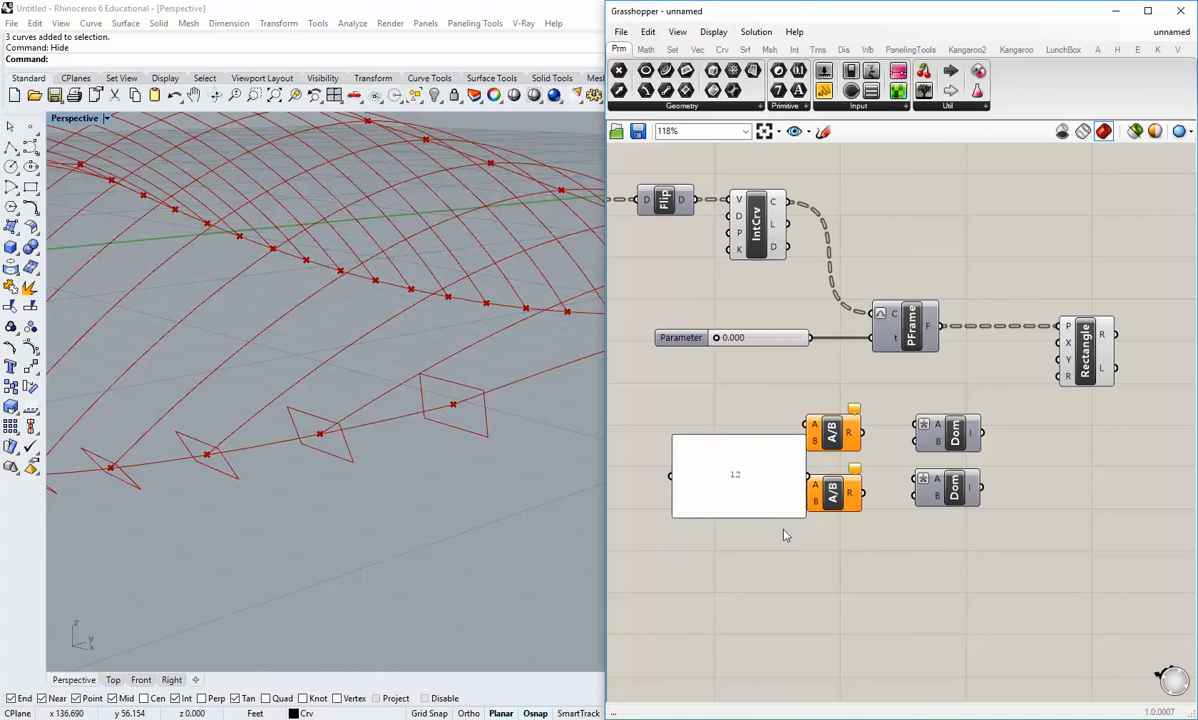
left_click_drag(800, 512, 762, 467)
left_click(815, 472)
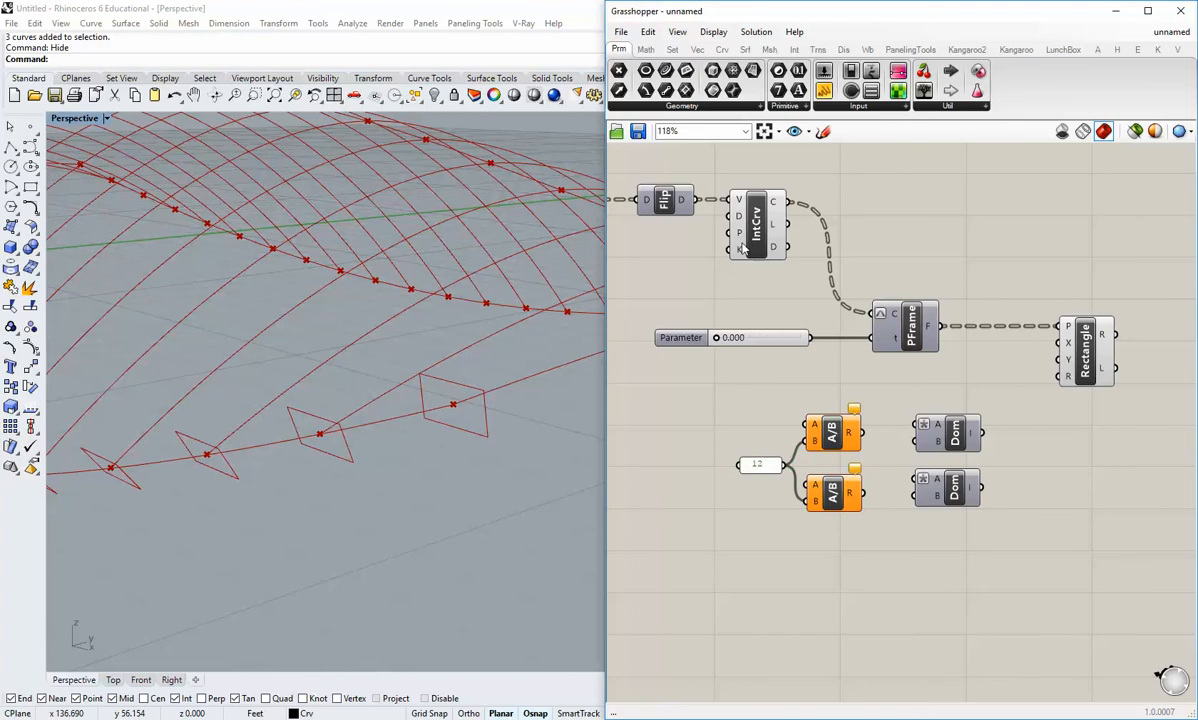
Add another panel above the 12 panel and set its content to 9
left_click(763, 466)
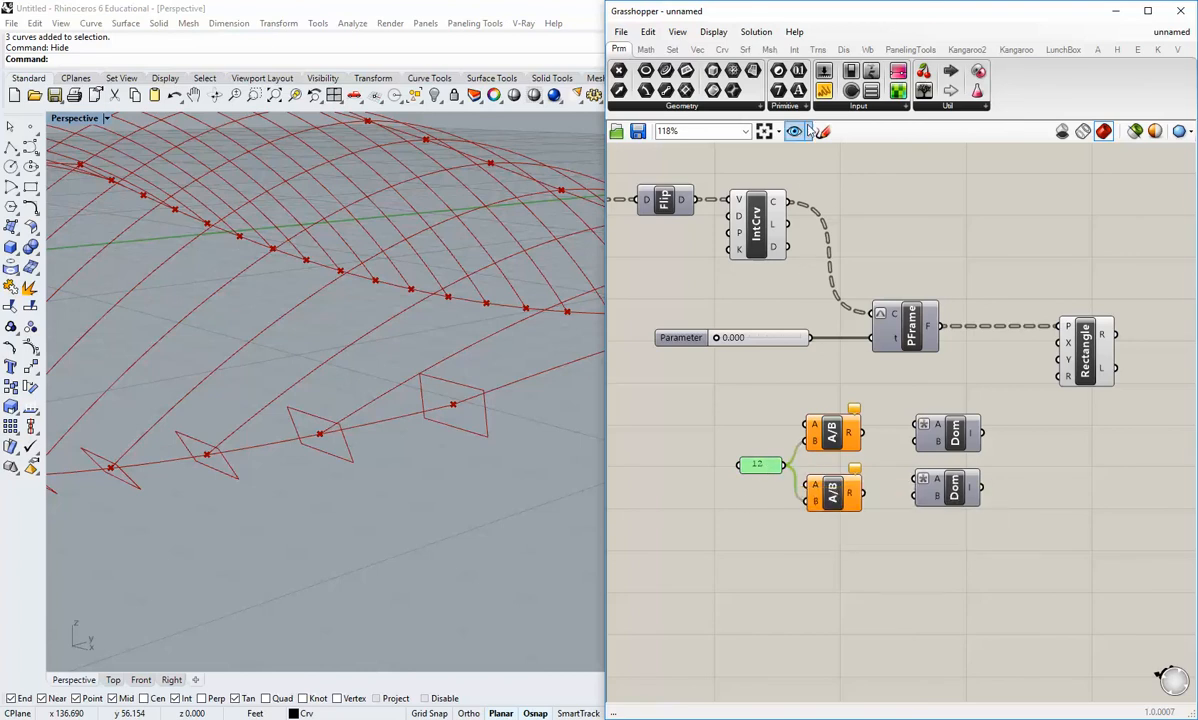
left_click(824, 91)
left_click(736, 422)
right_click_drag(736, 424, 806, 472)
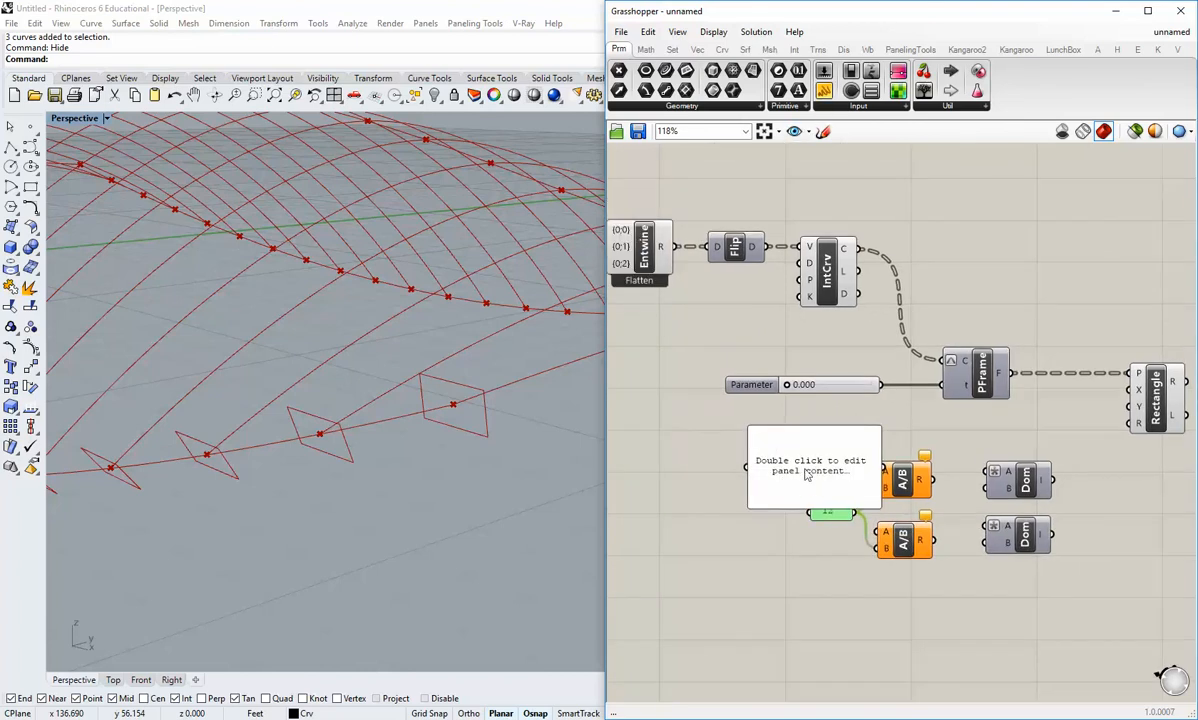
left_click_drag(807, 476, 741, 454)
double_click(738, 453)
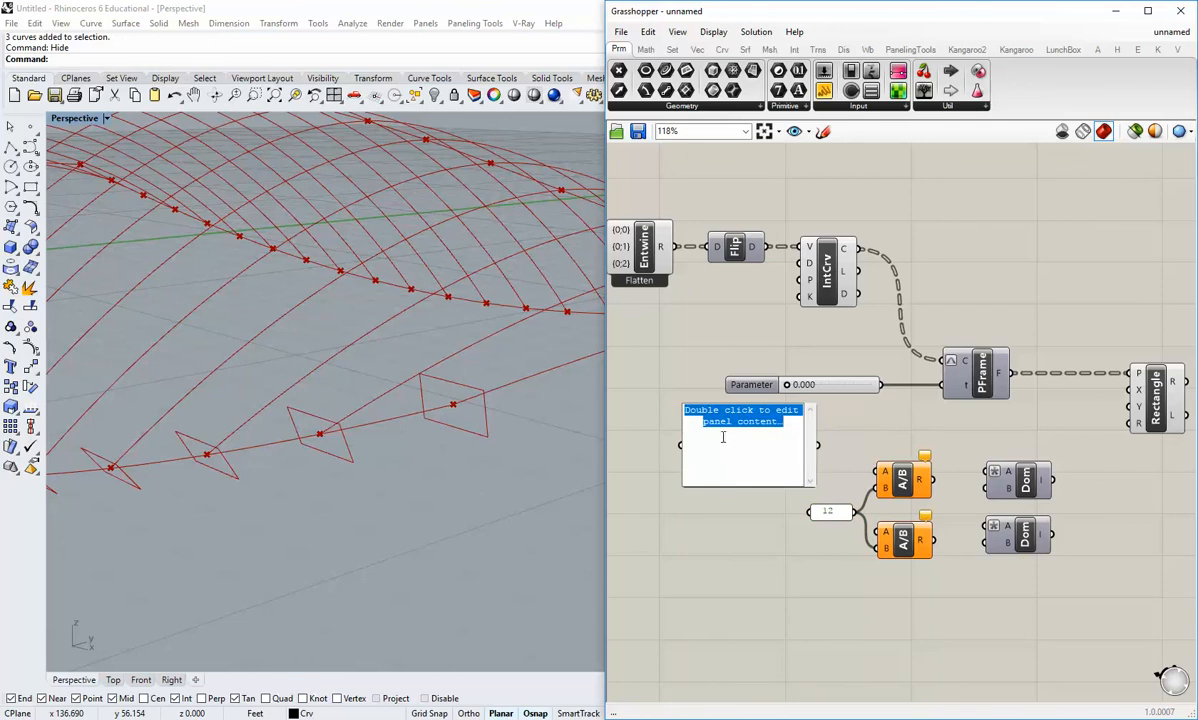
type("9")
left_click(822, 494)
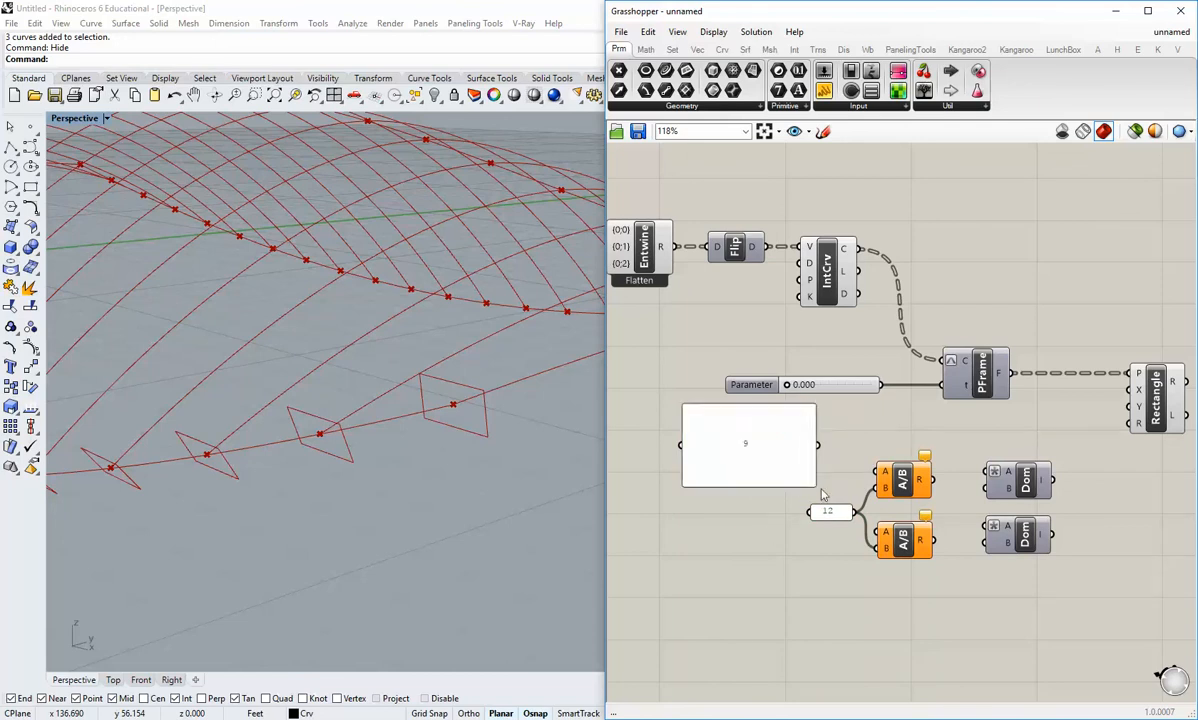
Duplicate the resized 9 panel, set the copy to 6, and connect 9 and 6 to the upper and lower Division A inputs
left_click_drag(812, 483, 780, 565)
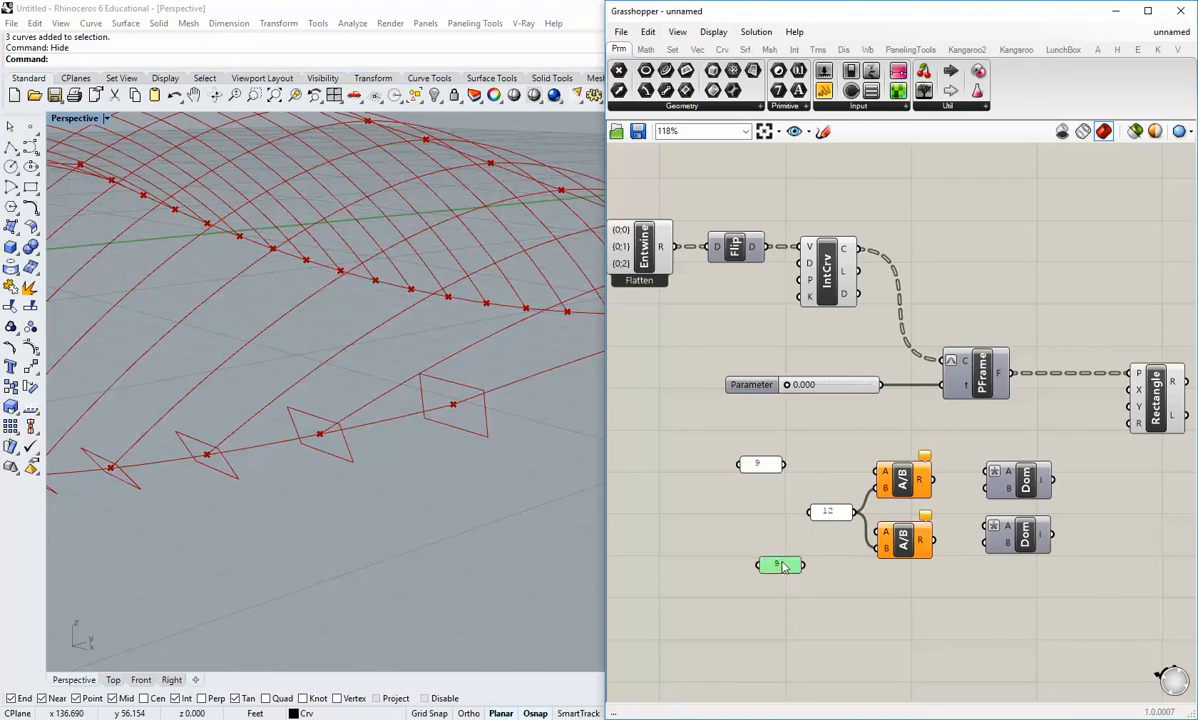
double_click(778, 563)
type("6")
left_click(820, 669)
left_click_drag(759, 558, 874, 547)
left_click_drag(785, 465, 874, 471)
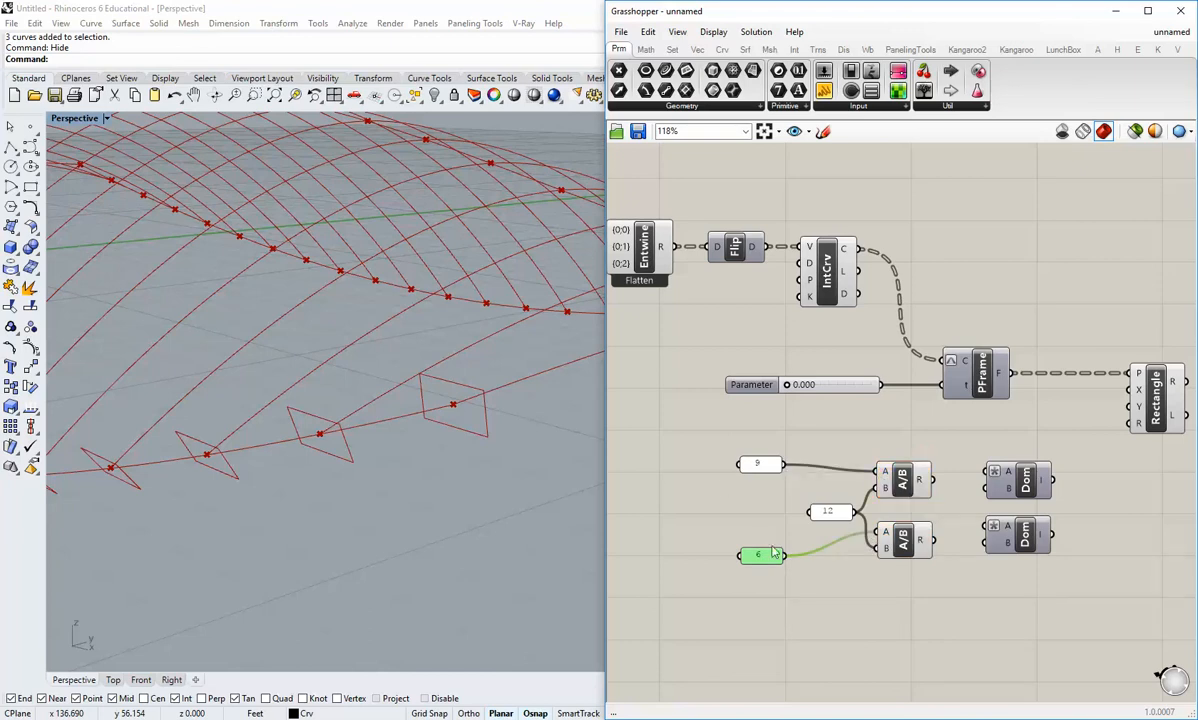
left_click_drag(766, 560, 765, 535)
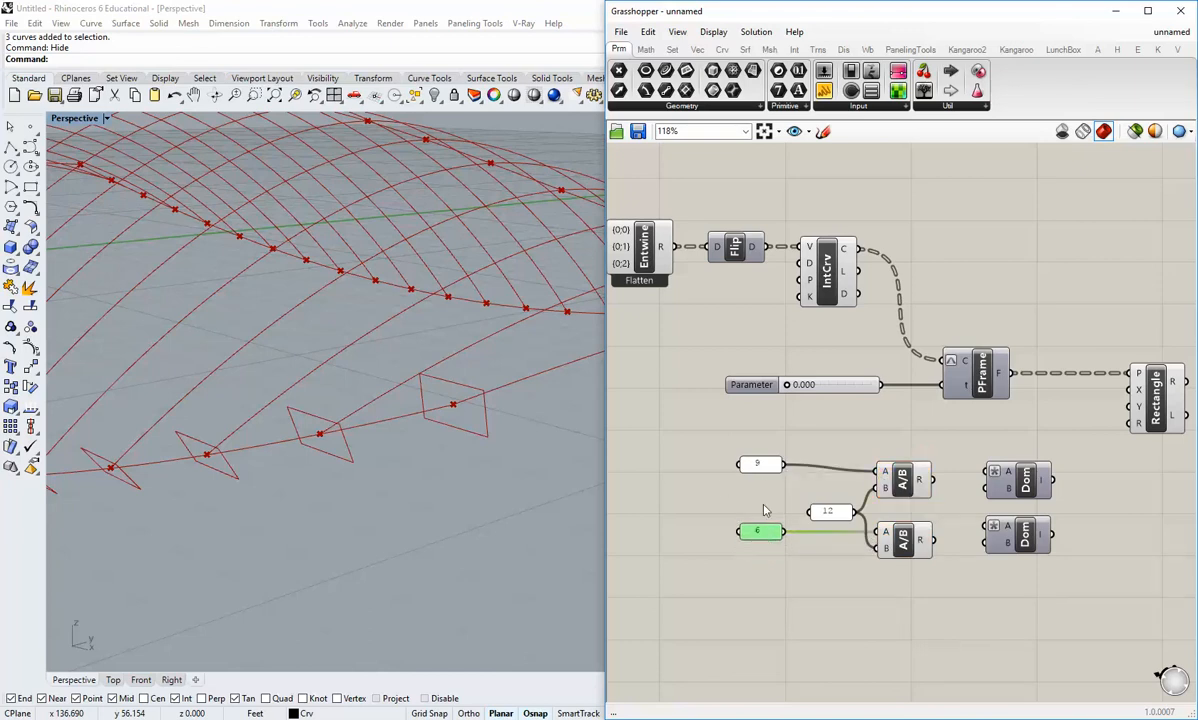
left_click(769, 469)
left_click(938, 488)
Connect each Division result to both the A and B inputs of its corresponding Construct Domain component
right_click_drag(938, 488, 770, 519)
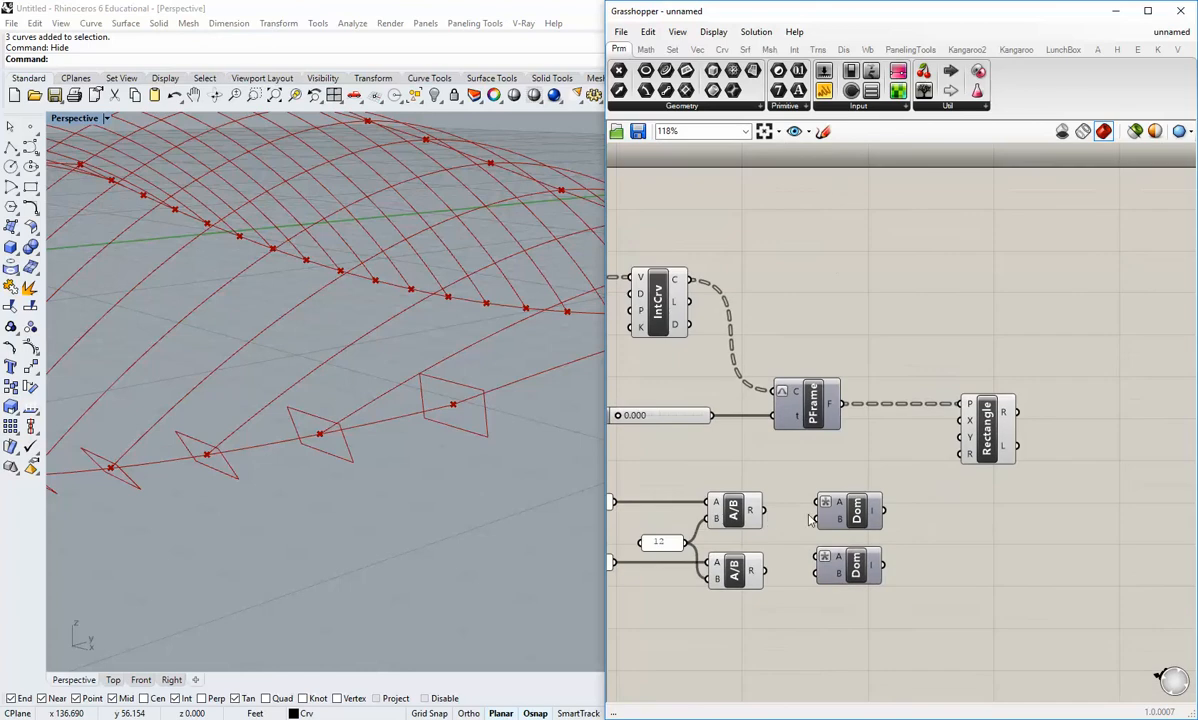
left_click_drag(765, 511, 816, 519)
right_click_drag(795, 553, 832, 504)
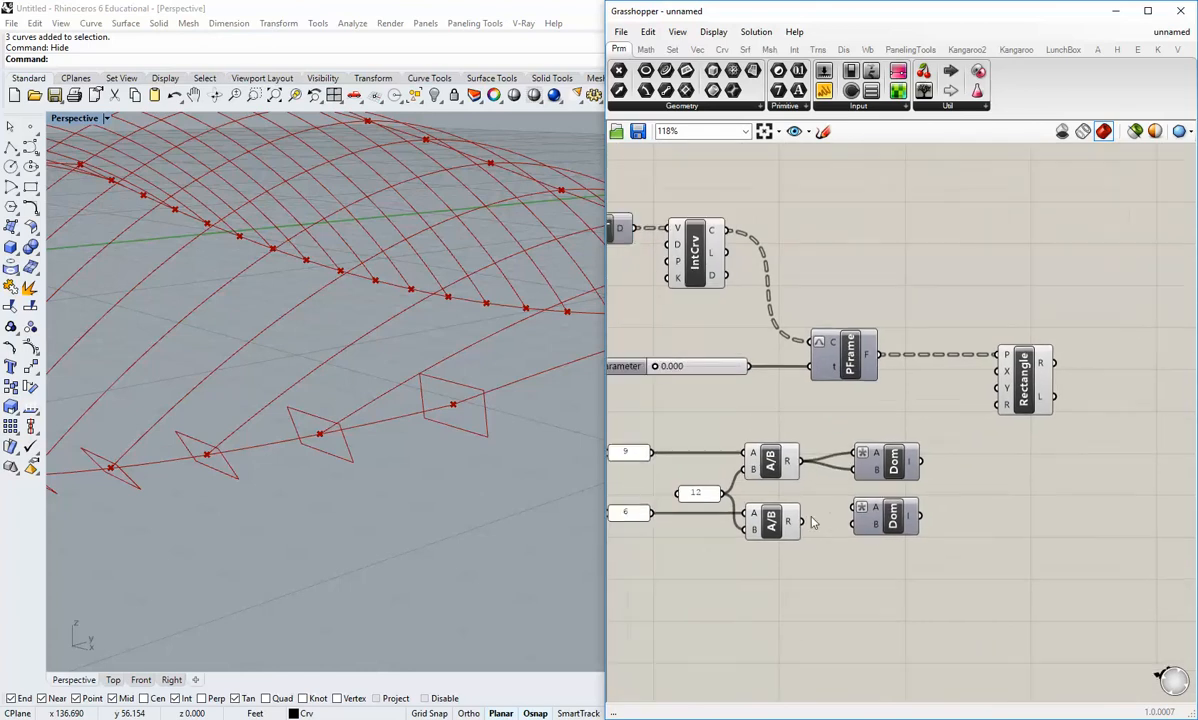
left_click_drag(803, 521, 853, 524)
Connect the upper domain to the Rectangle's X input and the lower domain to its Y input
right_click_drag(927, 531, 975, 541)
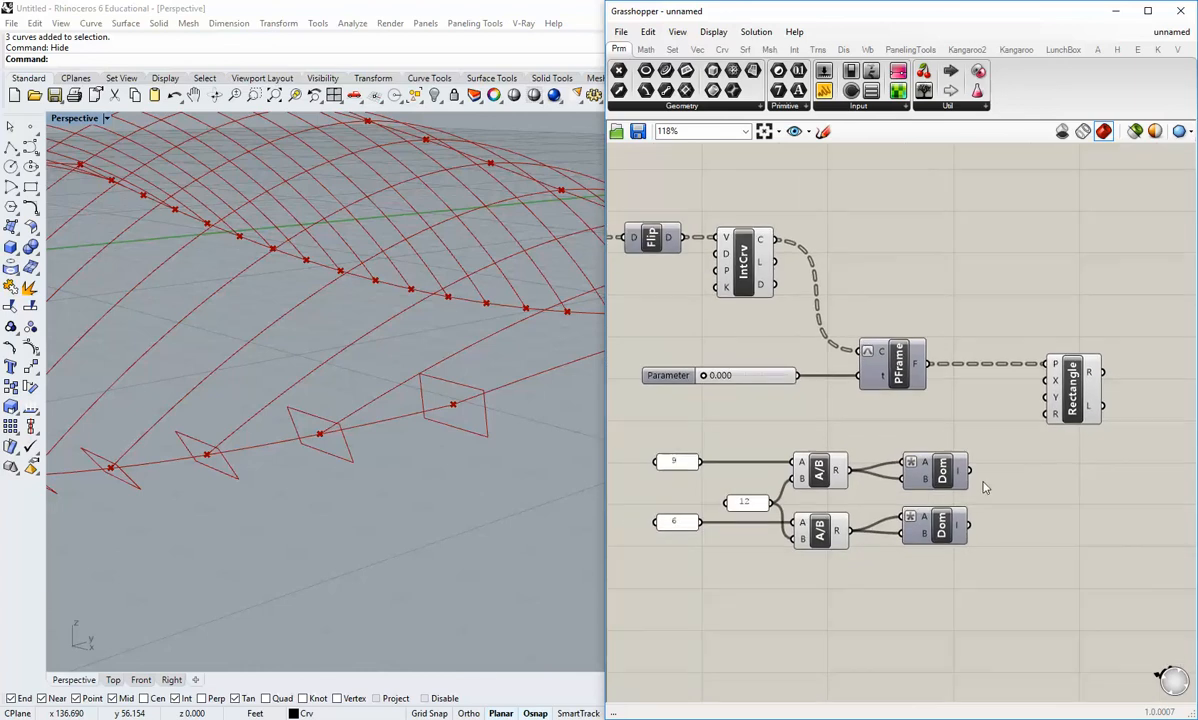
left_click_drag(968, 471, 1051, 381)
left_click_drag(968, 524, 1046, 397)
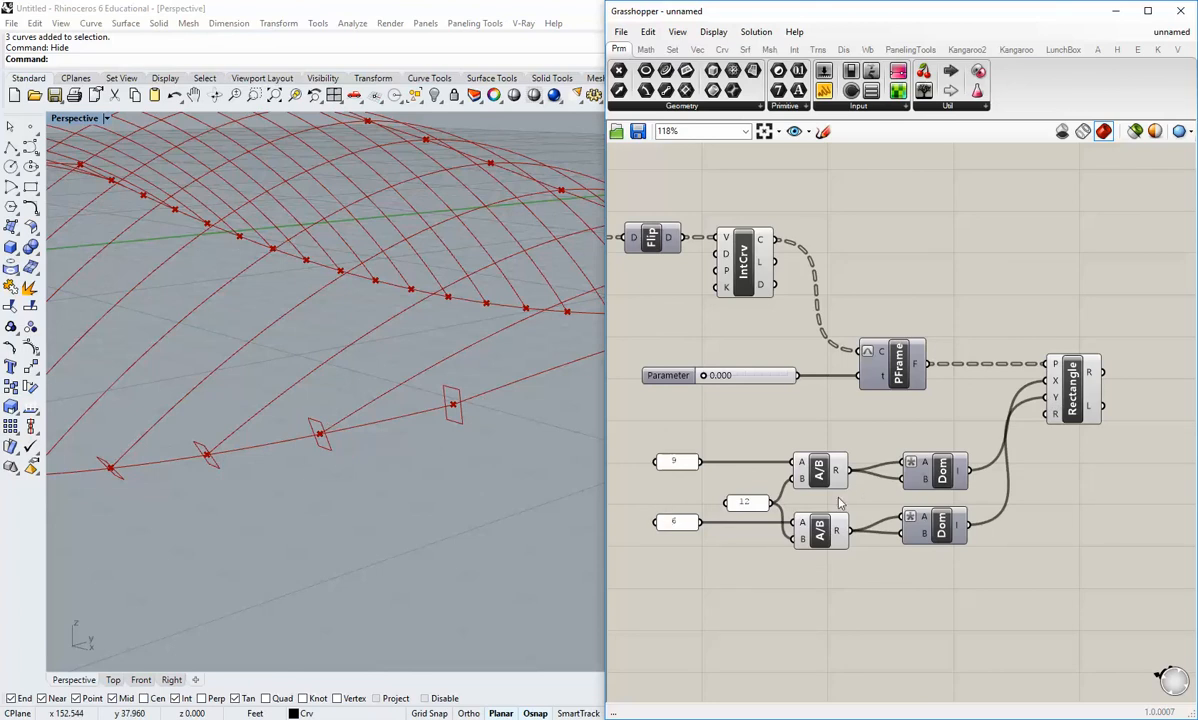
Group the 9 and 6 panels and give the group a rectangle outline
right_click_drag(721, 461, 765, 461)
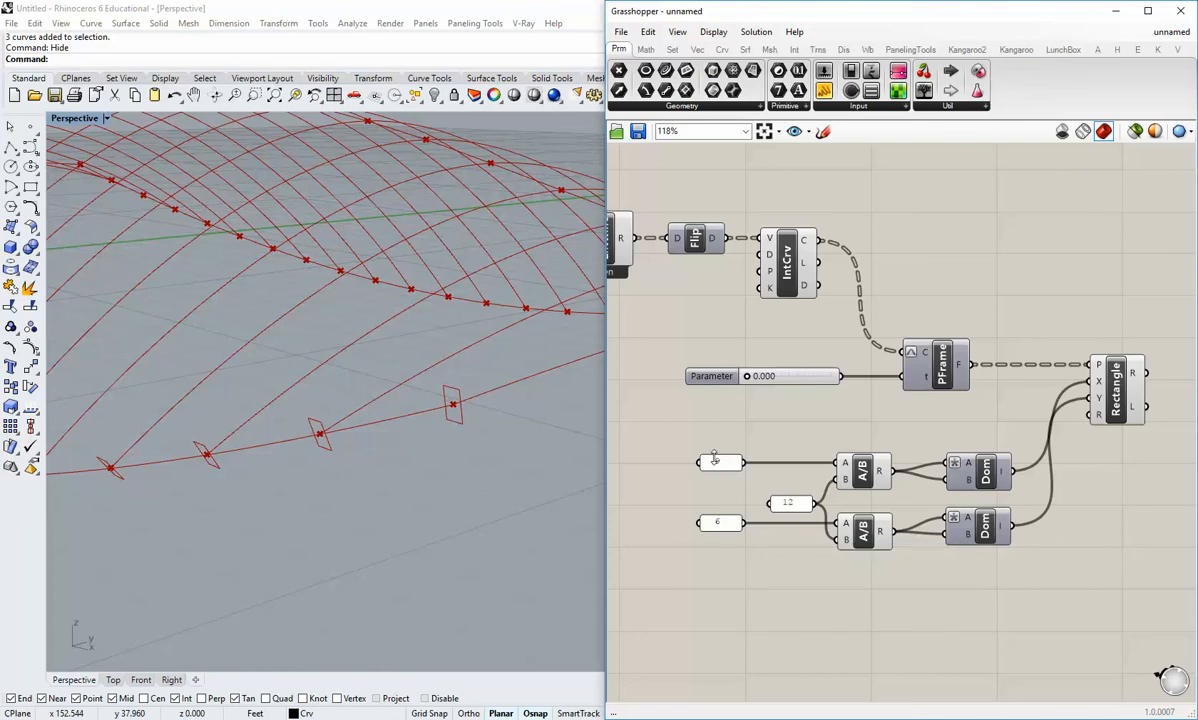
right_click_drag(749, 583, 826, 593)
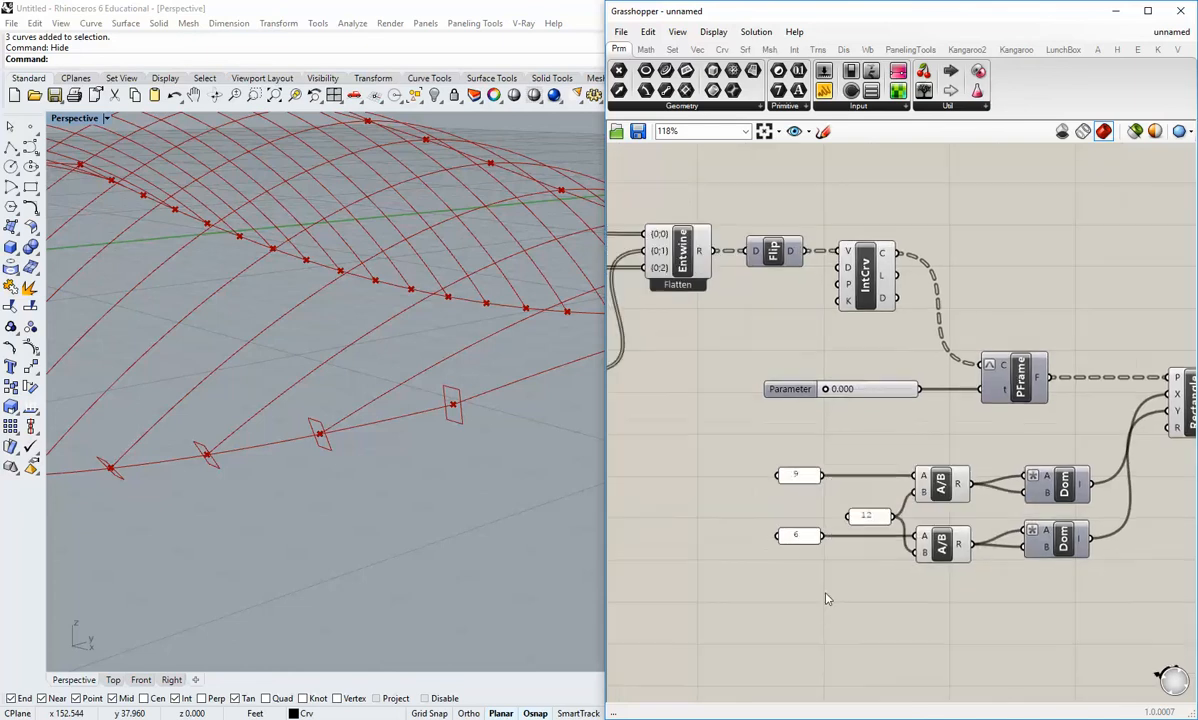
left_click_drag(826, 597, 804, 455)
middle_click(793, 483)
left_click(788, 443)
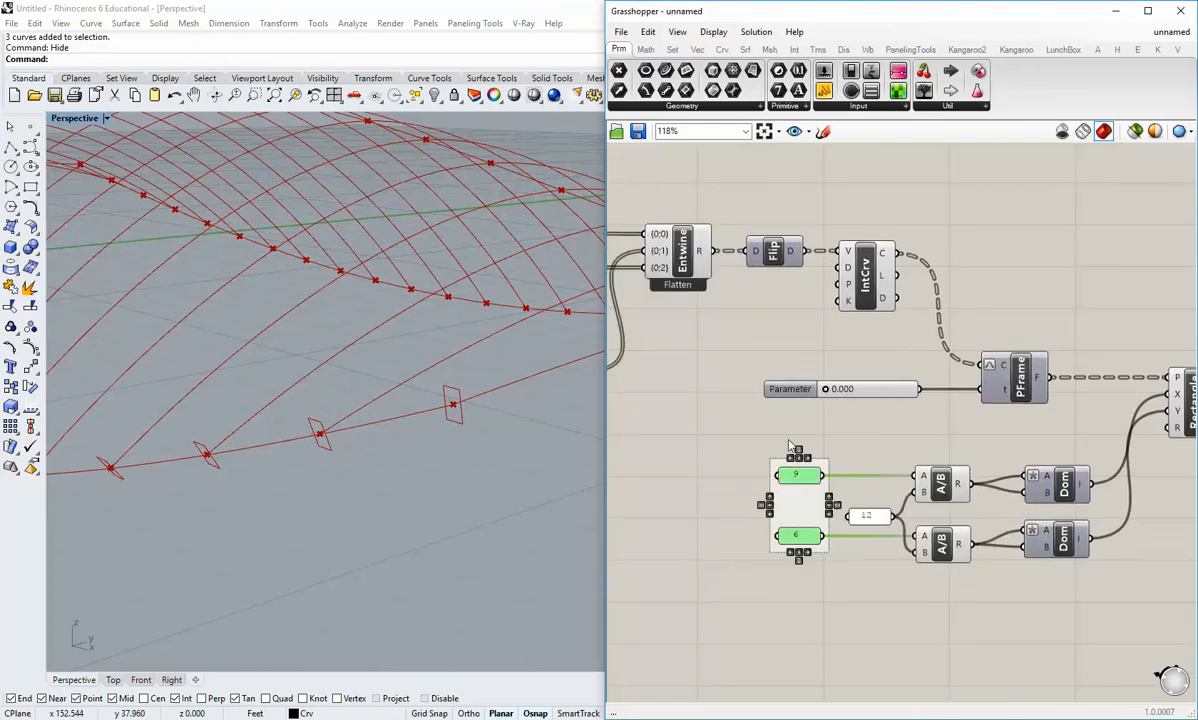
left_click(793, 511)
right_click(795, 518)
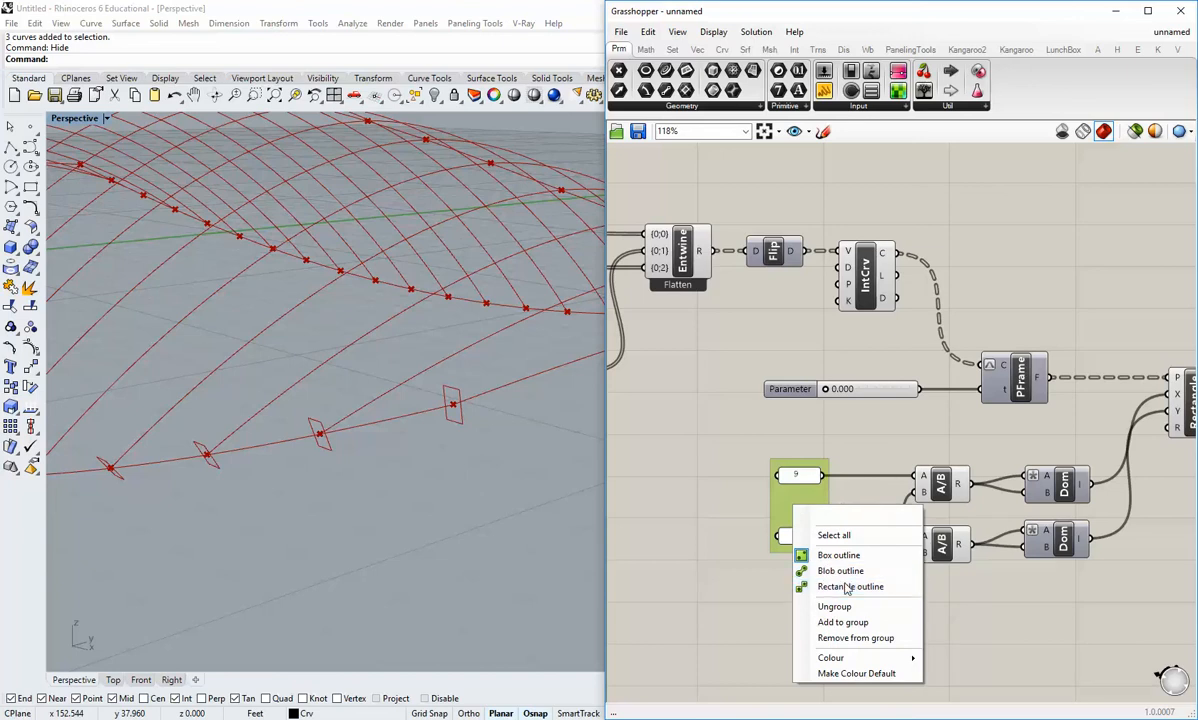
left_click(840, 578)
left_click(759, 575)
right_click_drag(747, 513, 761, 525)
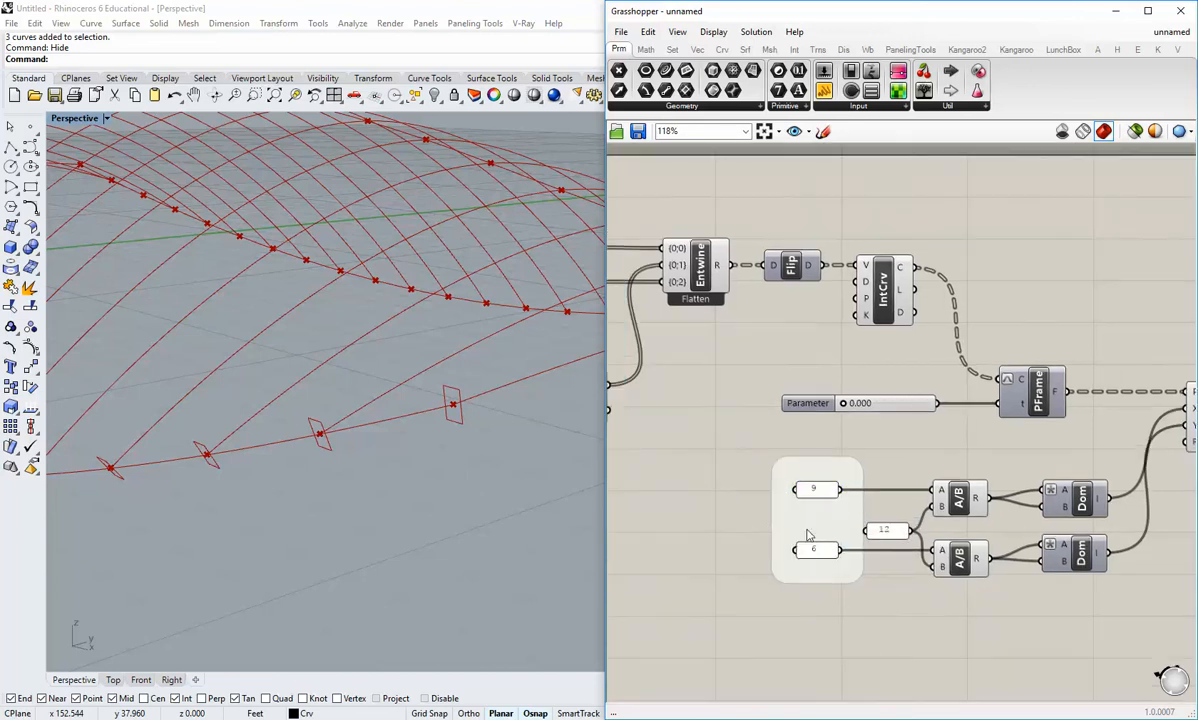
Name the panel group "size of primary beams"
right_click(829, 534)
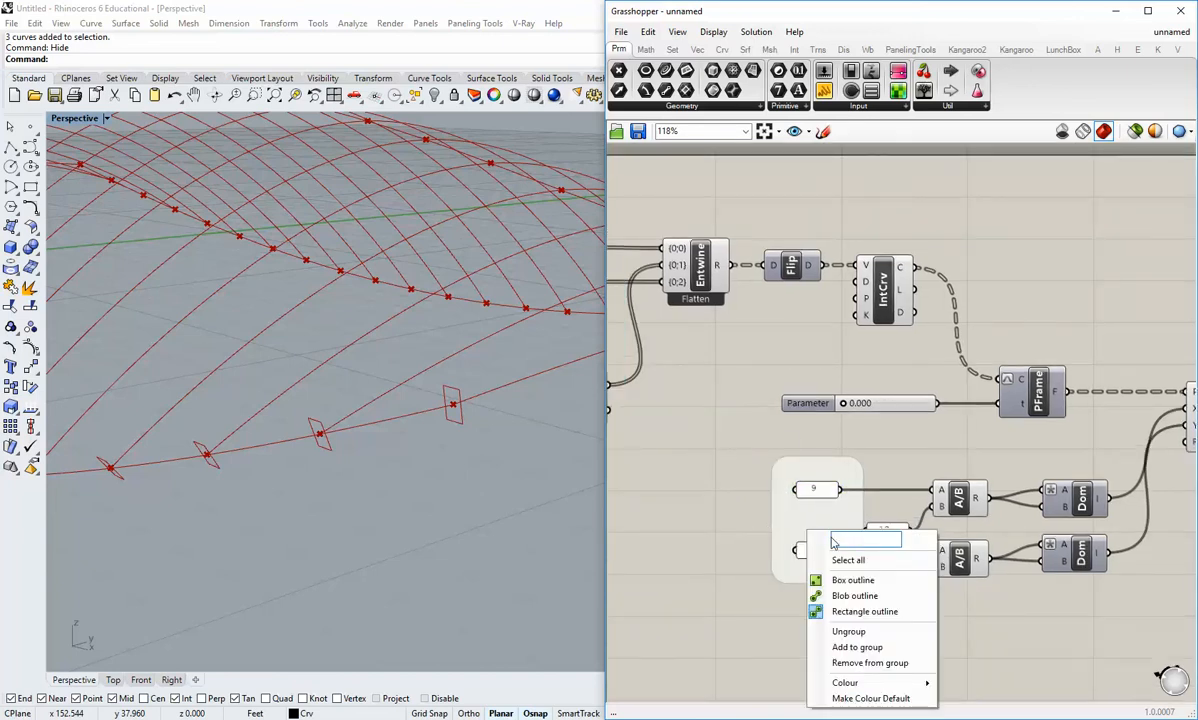
type("size of prima")
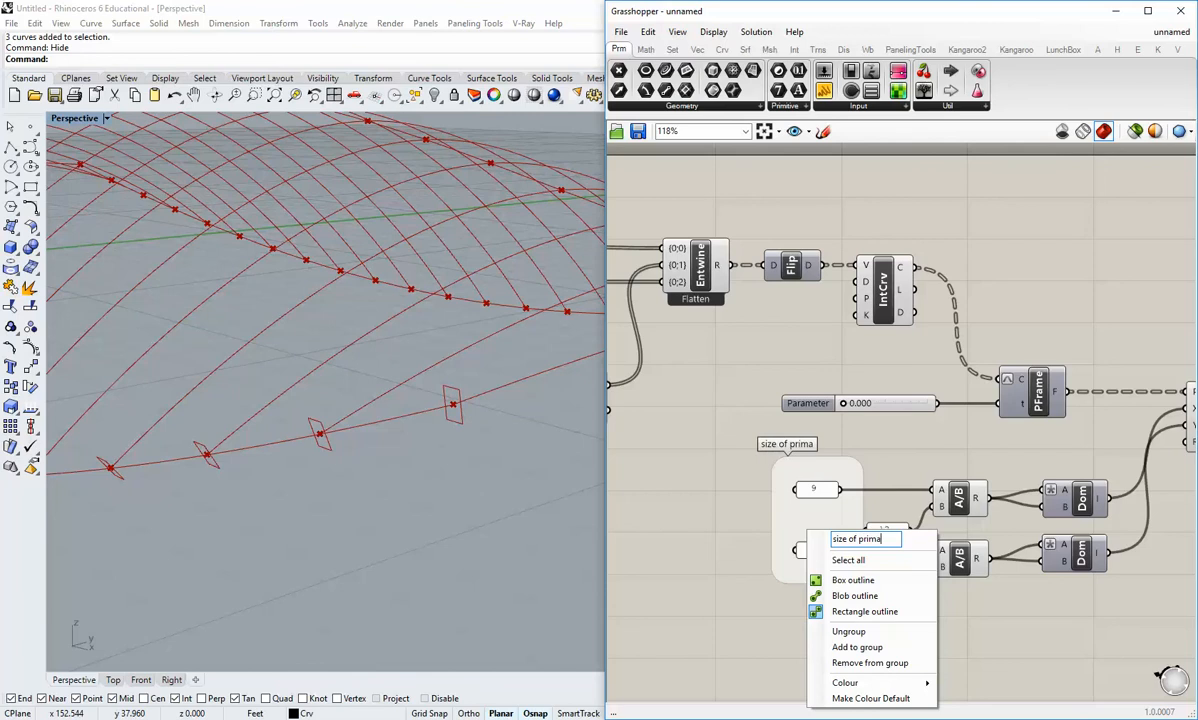
type("ry beams")
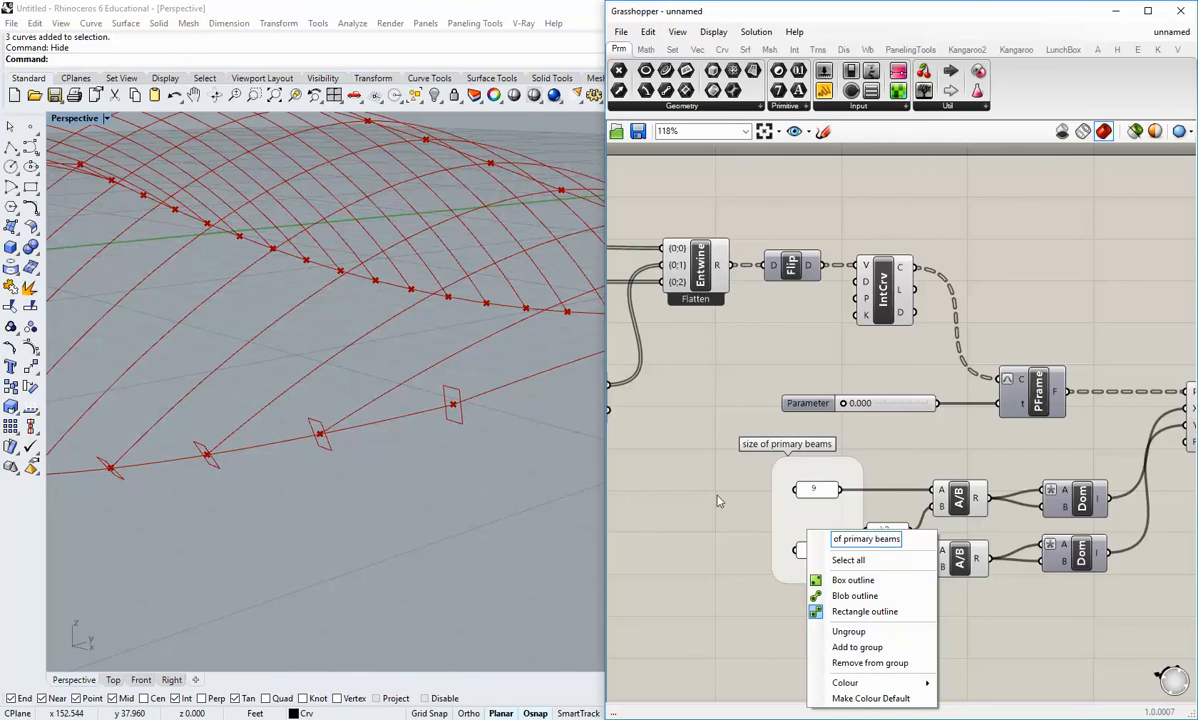
key("Return")
Move the beam-size group away from the Division components and reposition the 12 panel slightly
scroll(770, 522, "down", 2)
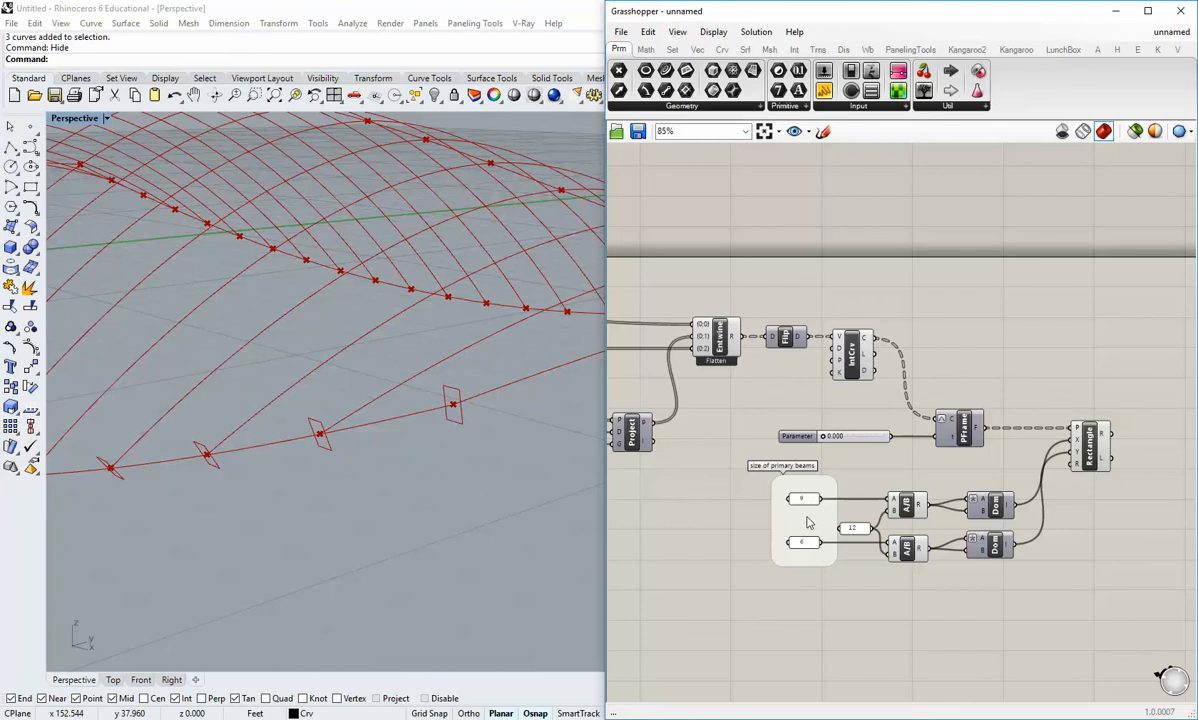
left_click_drag(808, 522, 784, 522)
left_click(840, 634)
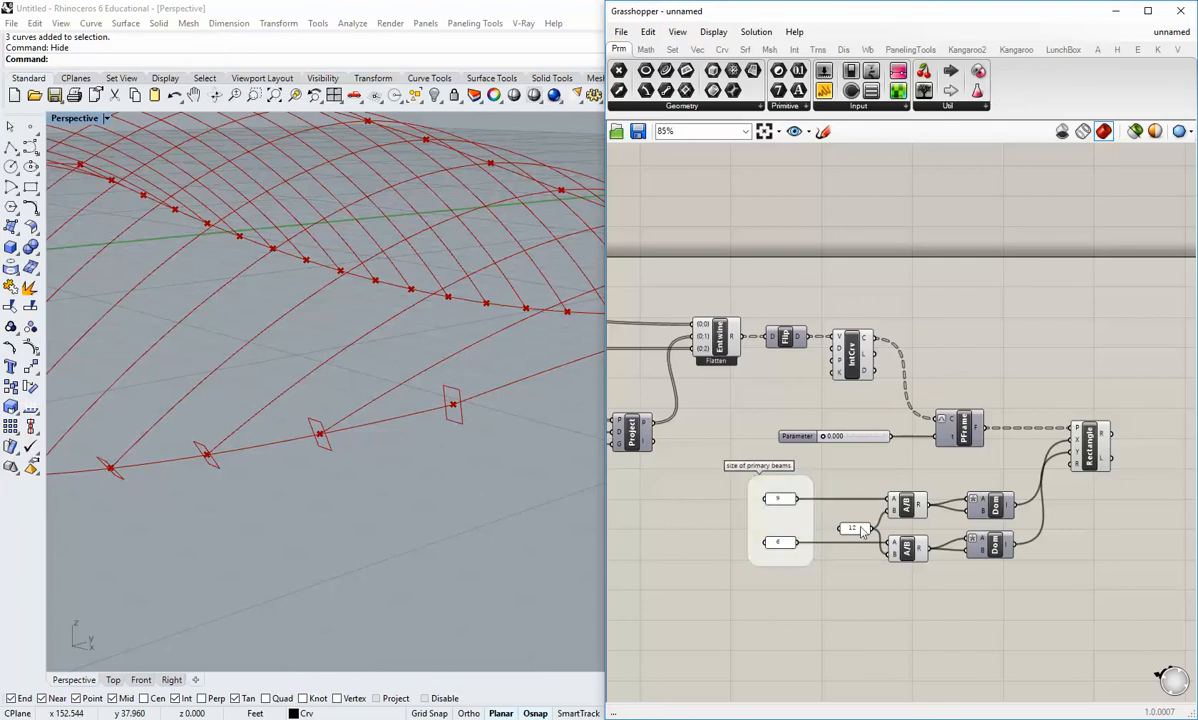
left_click_drag(857, 532, 857, 530)
left_click(864, 588)
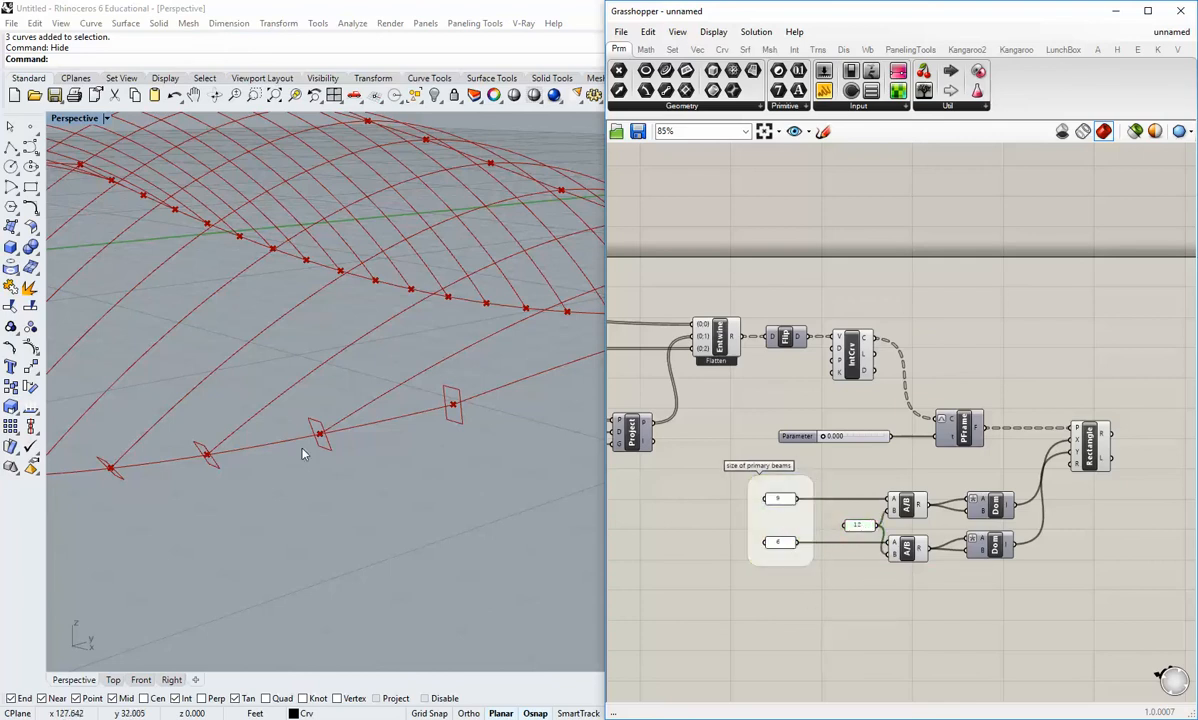
Place a Sweep1 component on the canvas beyond the Rectangle component
right_click_drag(302, 449, 473, 530)
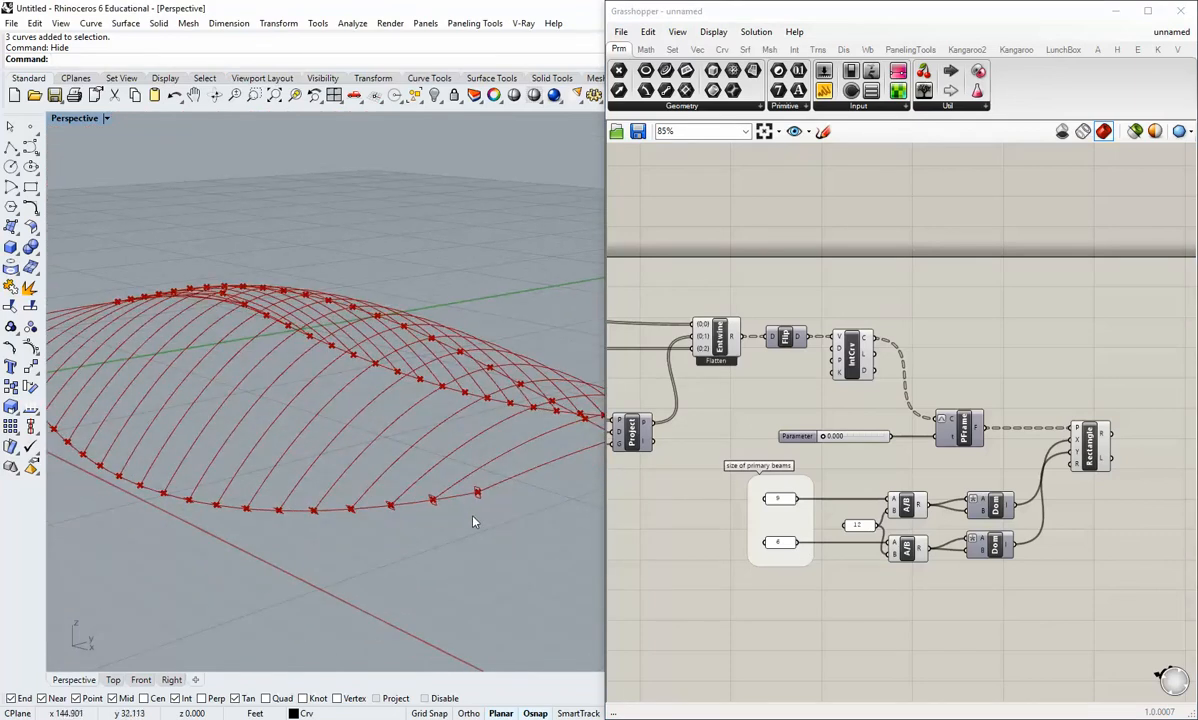
key("ctrl+w")
left_click_drag(503, 510, 453, 464)
right_click_drag(409, 487, 380, 490)
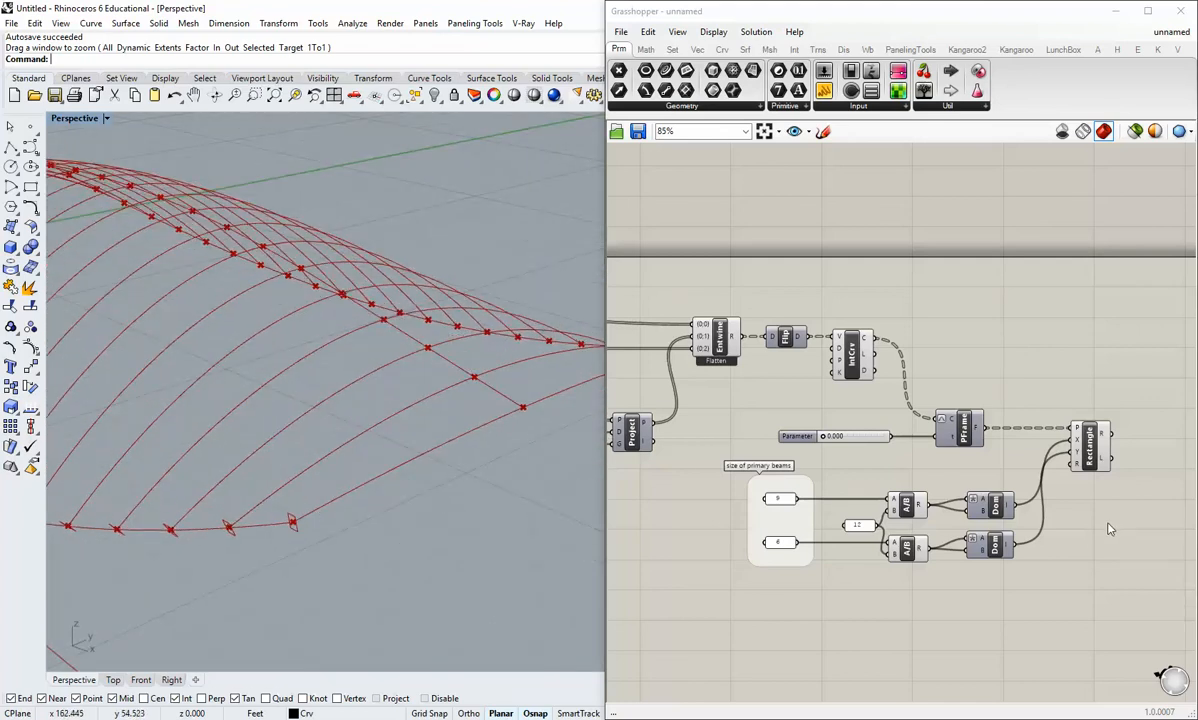
right_click_drag(1110, 527, 1010, 578)
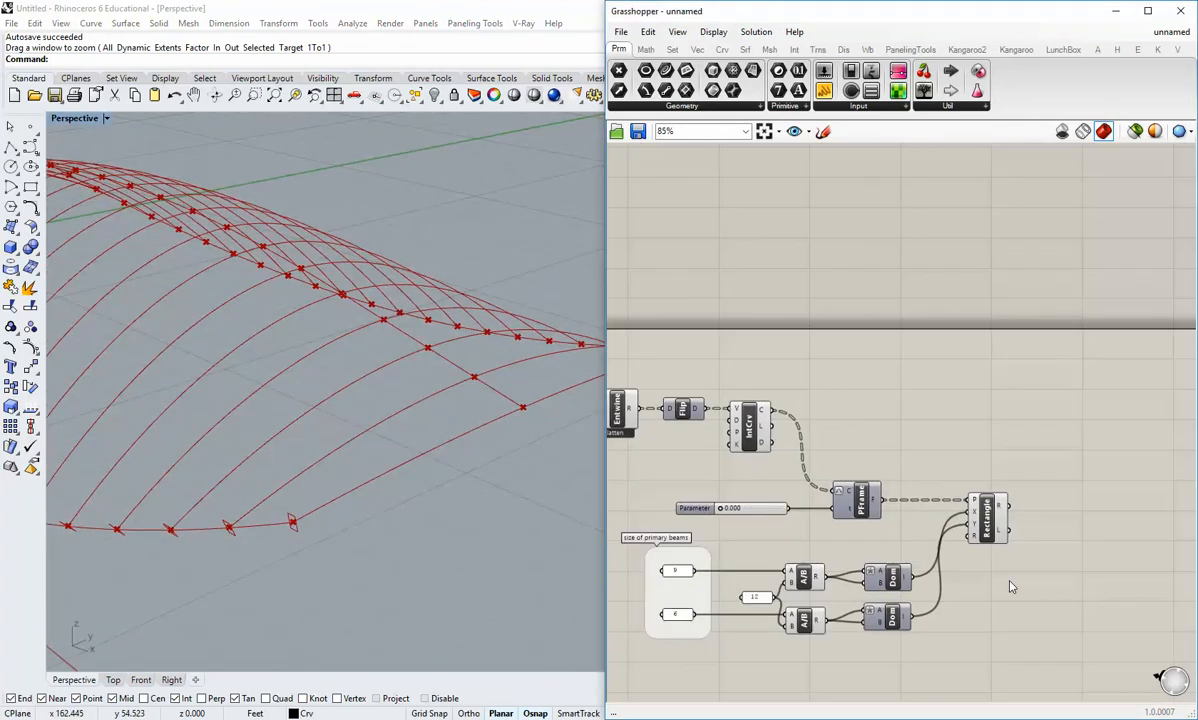
scroll(1000, 580, "down", 2)
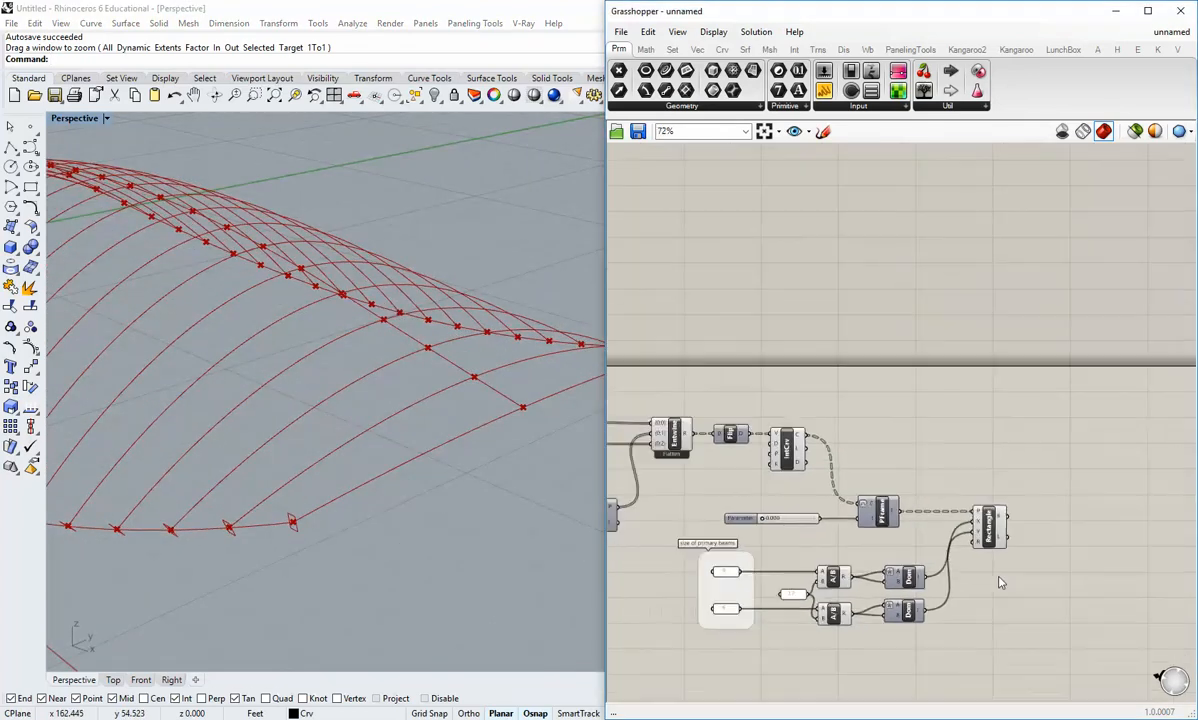
left_click(745, 49)
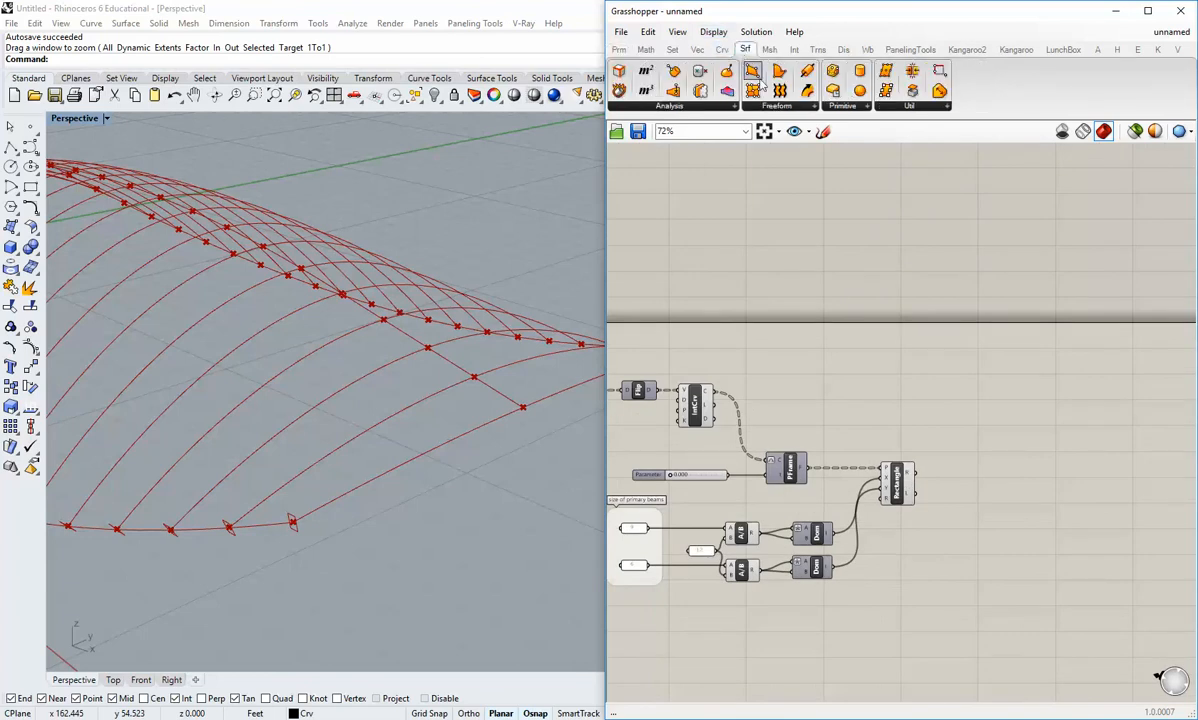
left_click(779, 107)
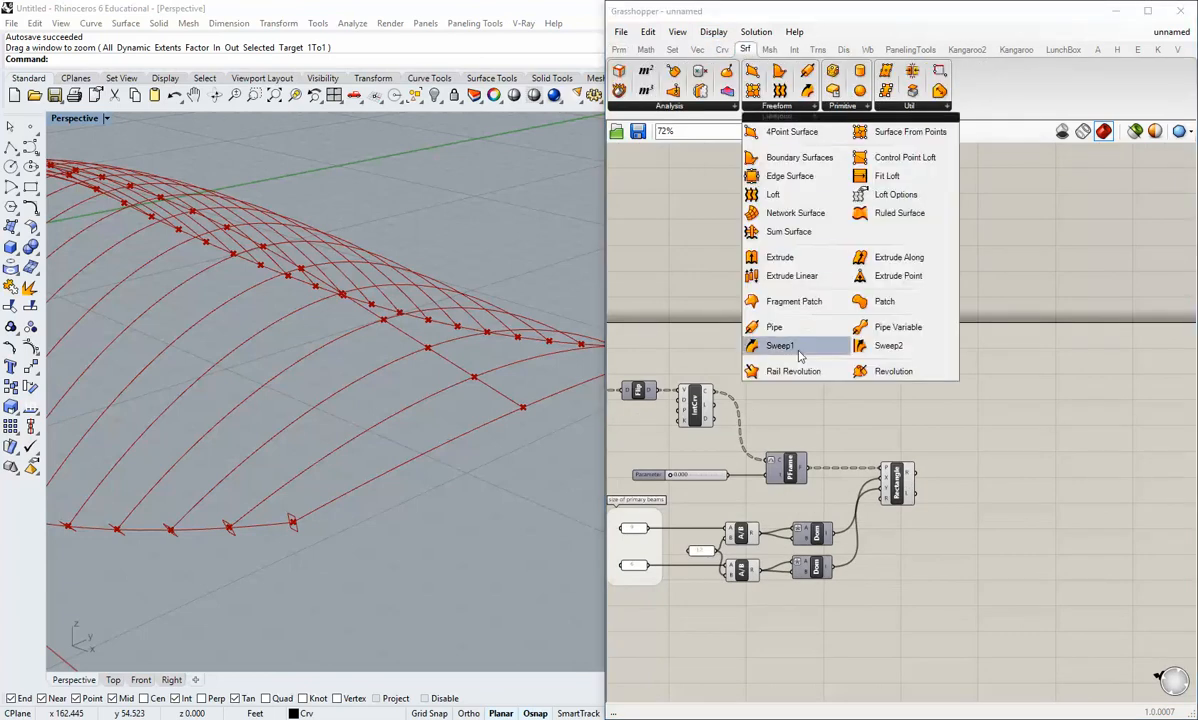
left_click_drag(797, 350, 1002, 430)
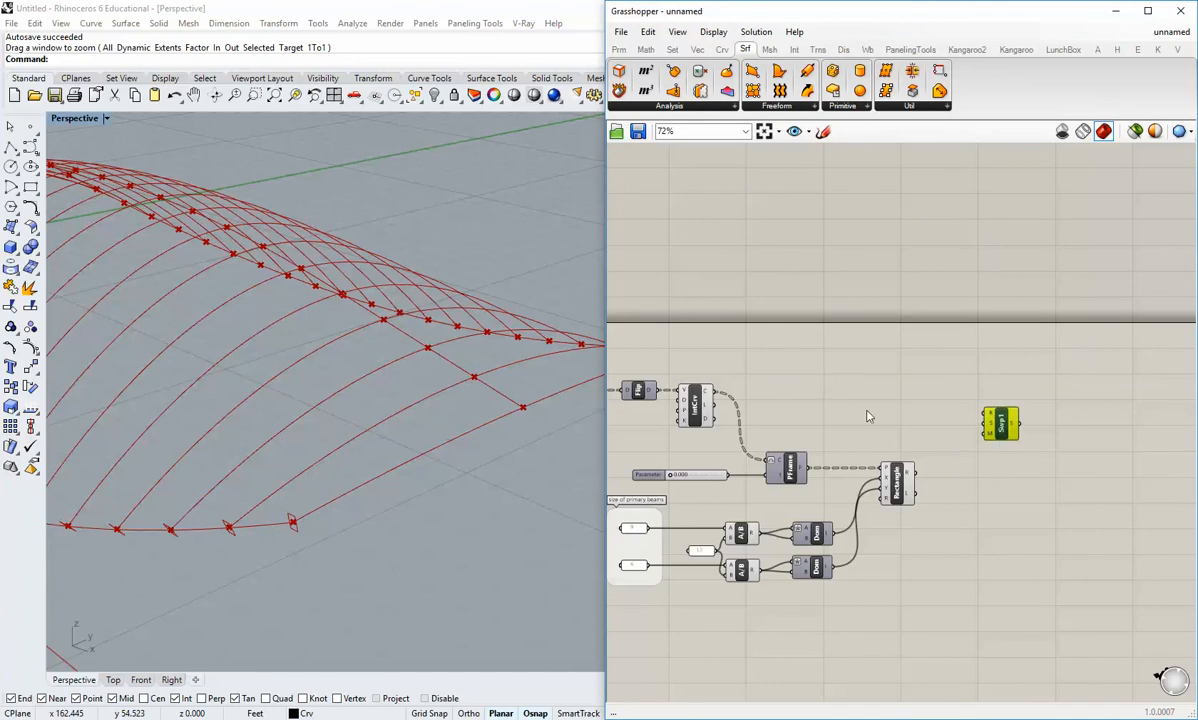
Connect the IntCrv curves to Sweep1's rail input and the Rectangle output to its section input
left_click_drag(708, 390, 1035, 410)
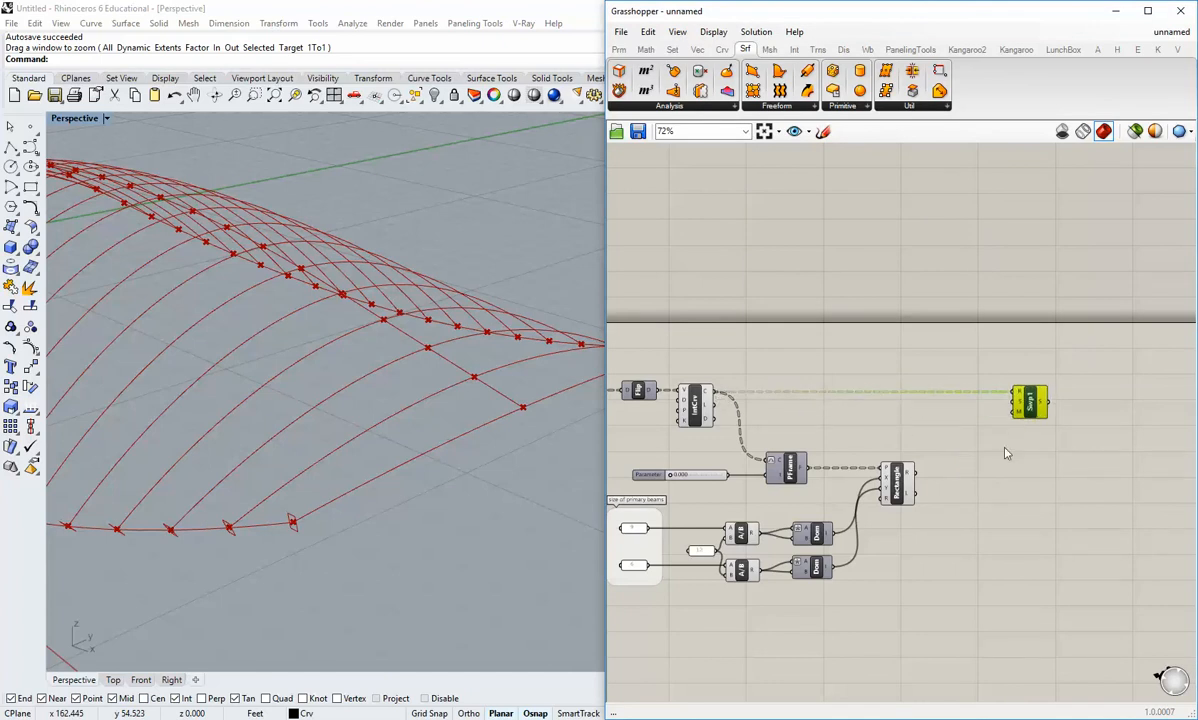
scroll(1008, 418, "up", 2)
left_click_drag(877, 490, 1017, 392)
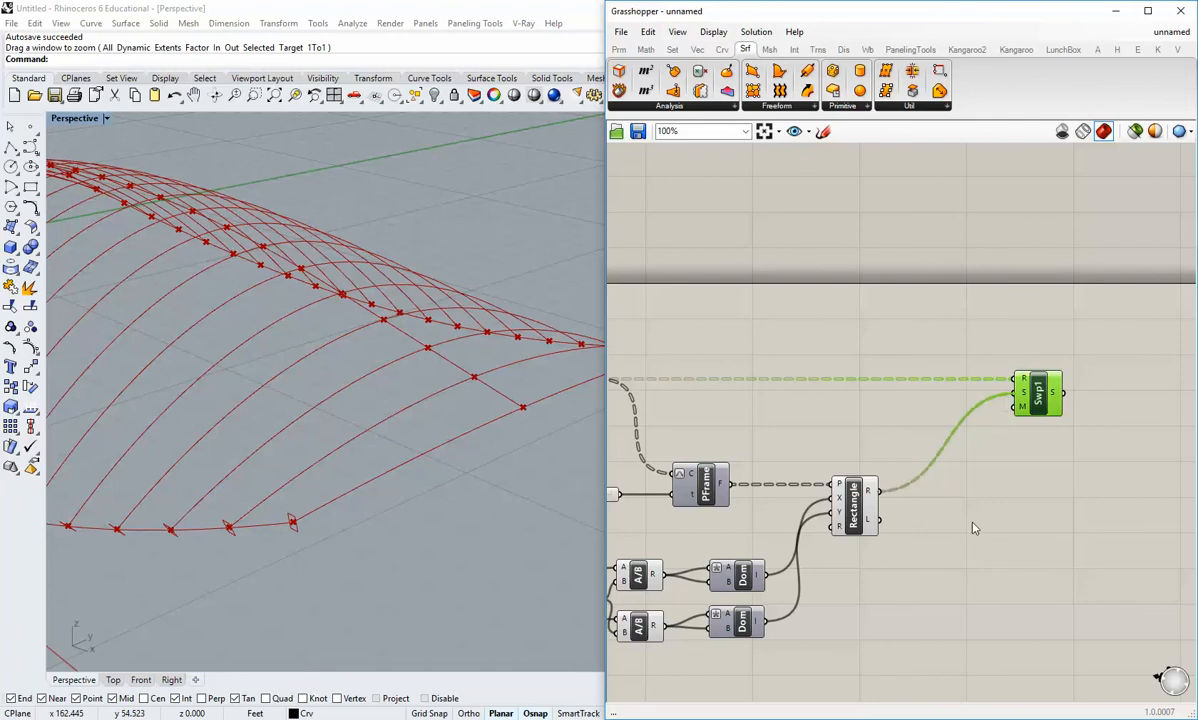
Examine the swept primary beams along the curved roof, both close up and as a whole
right_click_drag(305, 354, 436, 463, "shift")
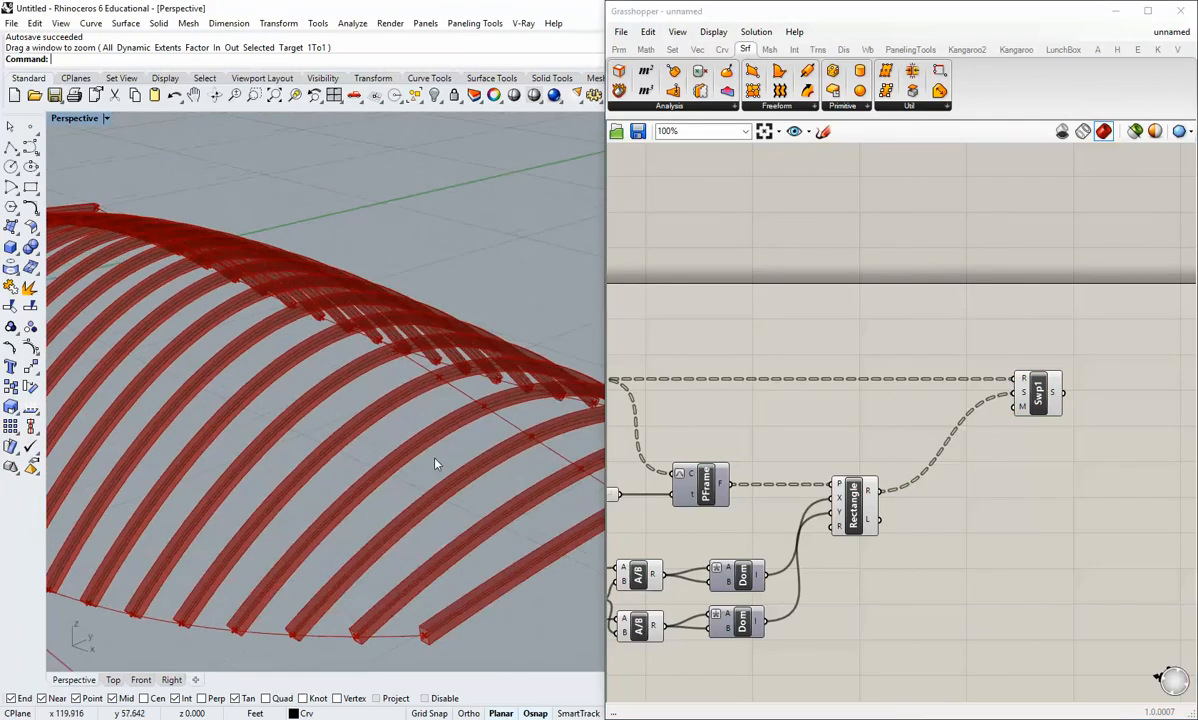
scroll(328, 384, "down", 7)
right_click_drag(215, 370, 241, 396)
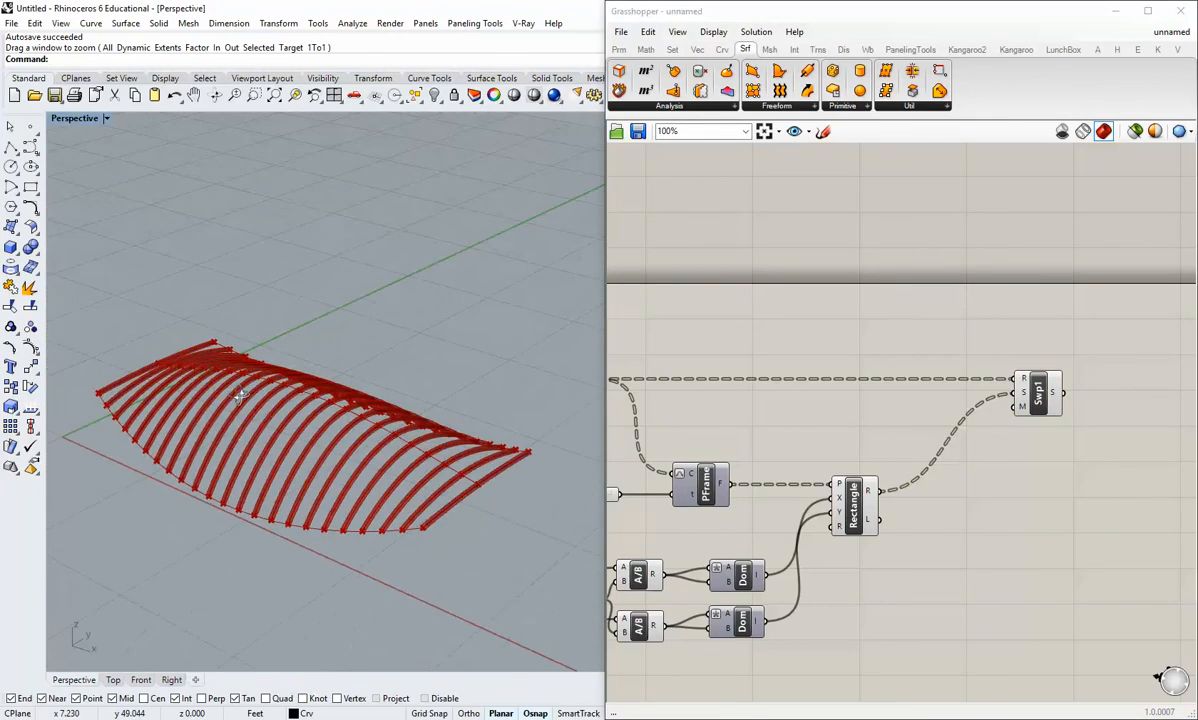
scroll(433, 500, "up", 6)
right_click_drag(371, 432, 296, 465)
scroll(296, 465, "down", 6)
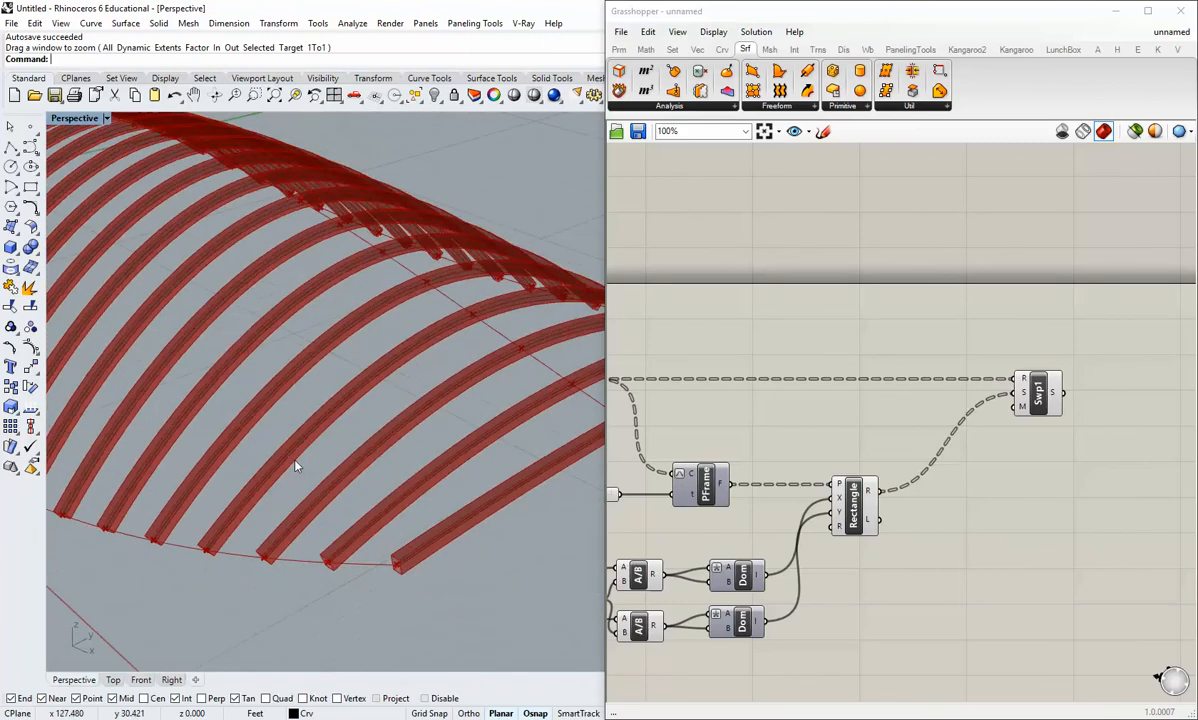
right_click_drag(418, 466, 430, 490)
left_click(943, 499)
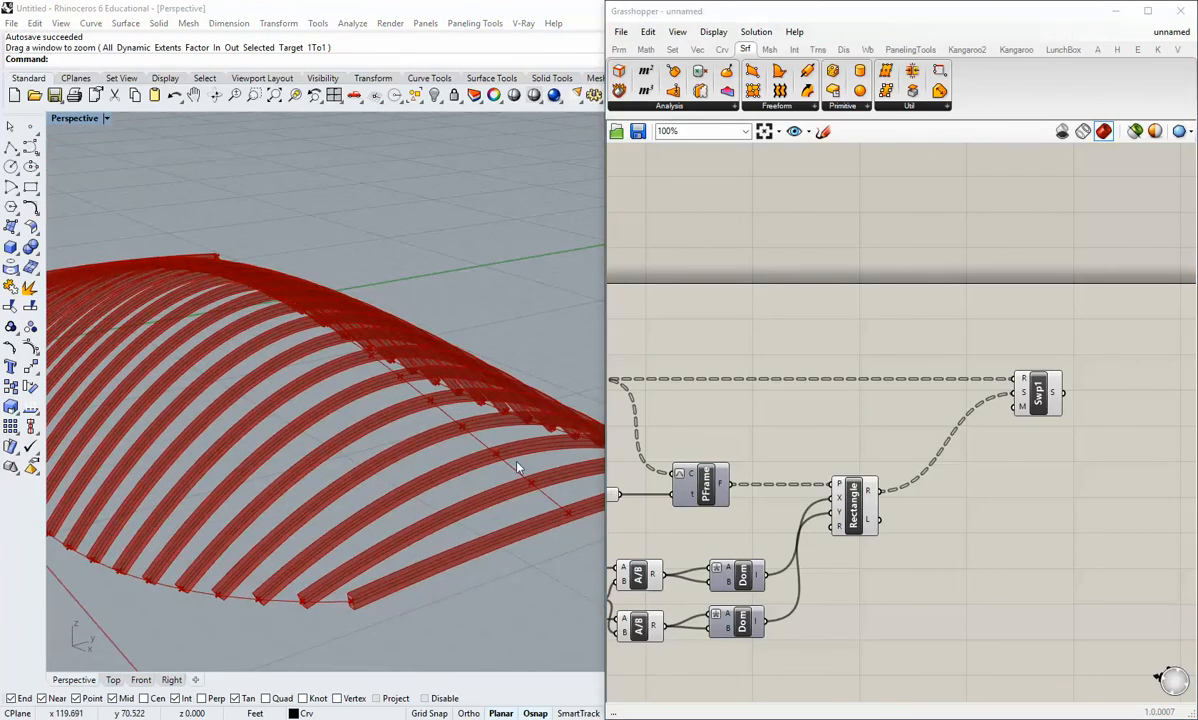
right_click_drag(517, 467, 470, 470)
right_click_drag(1051, 436, 899, 420)
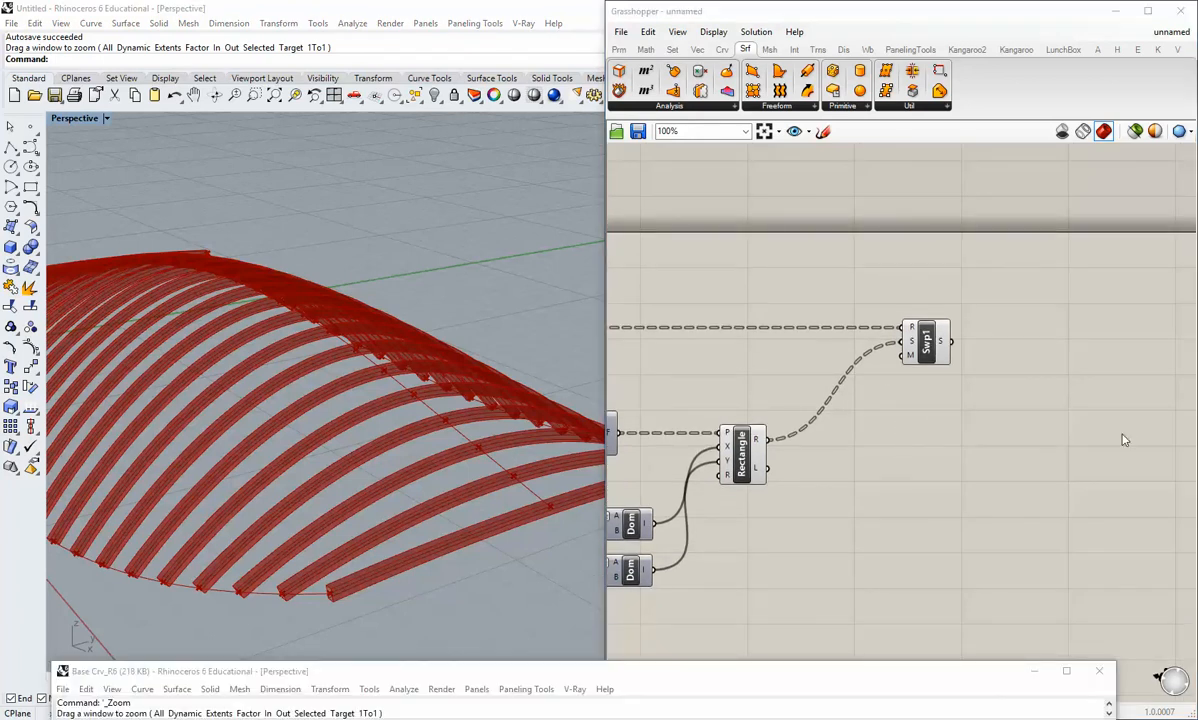
left_click(1003, 452)
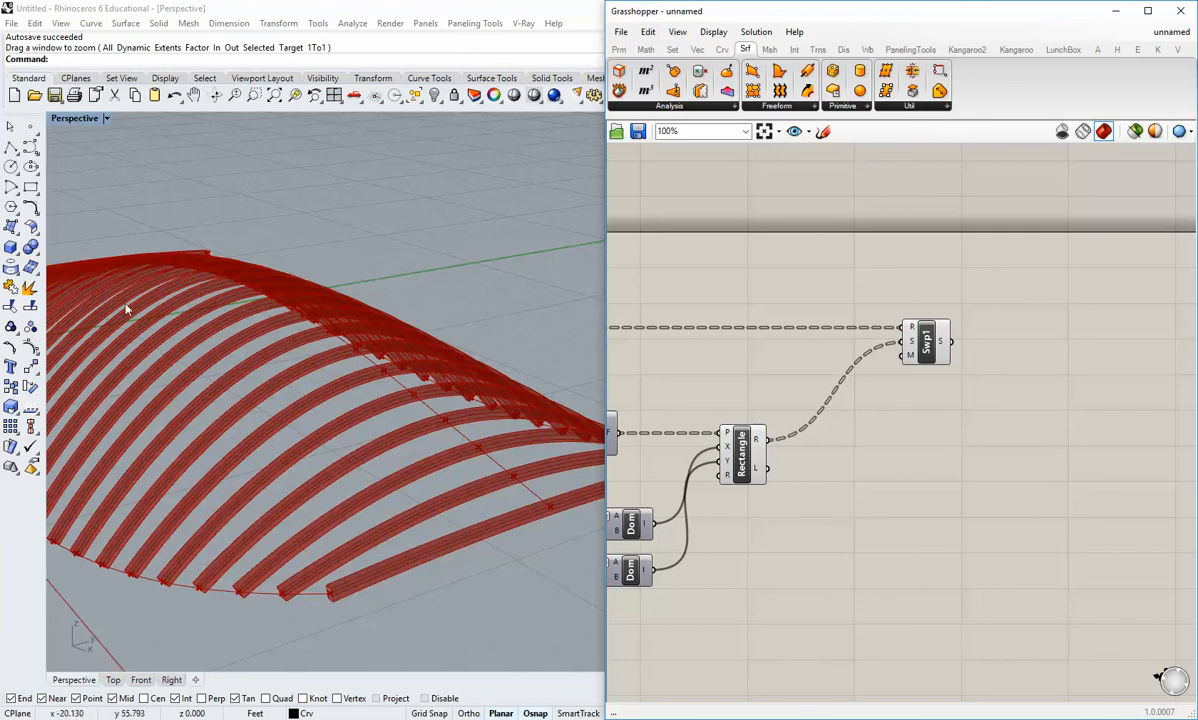
right_click_drag(449, 415, 500, 430)
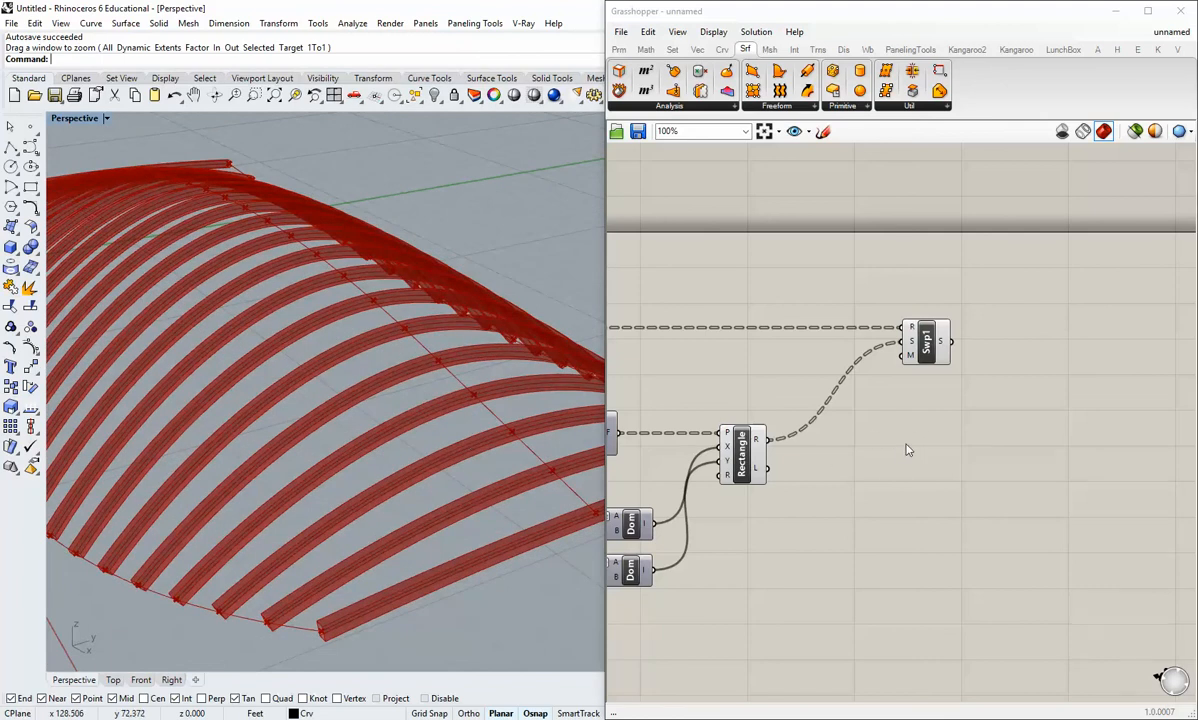
Turn off the viewport preview of the Sweep1 component
right_click_drag(916, 406, 842, 404)
right_click(855, 350)
left_click(878, 372)
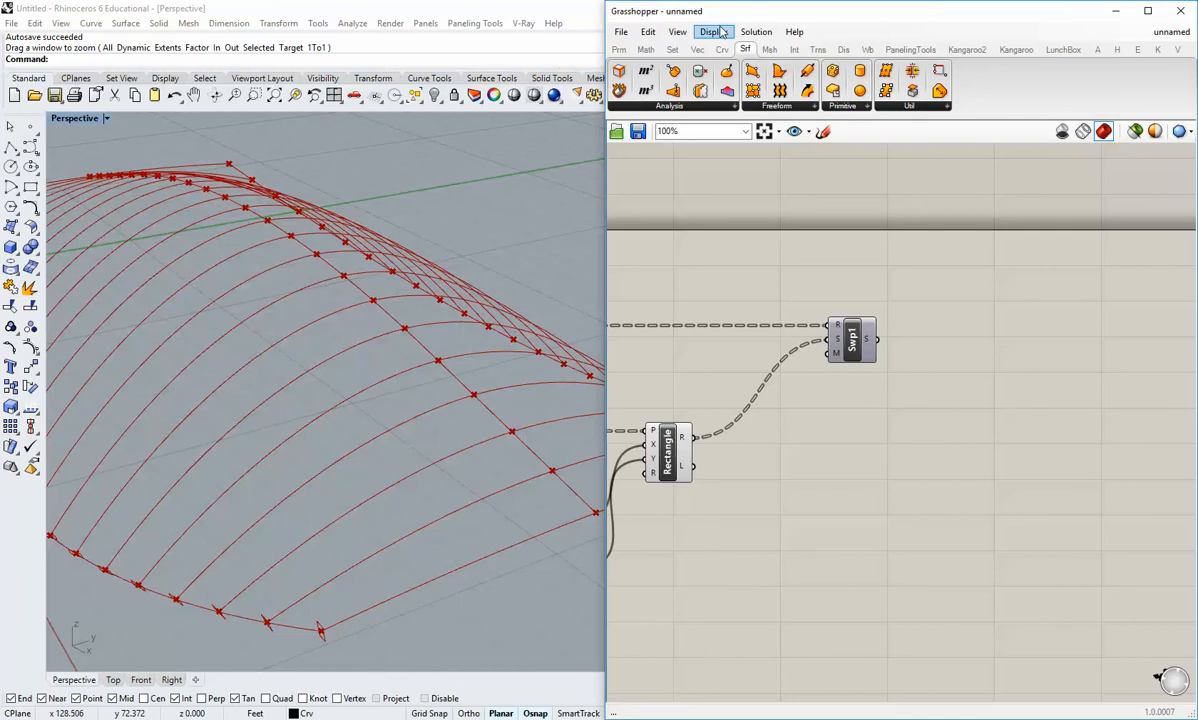
Place a Custom Preview component beyond Sweep1 and connect Sweep1's output to its geometry input
left_click(845, 50)
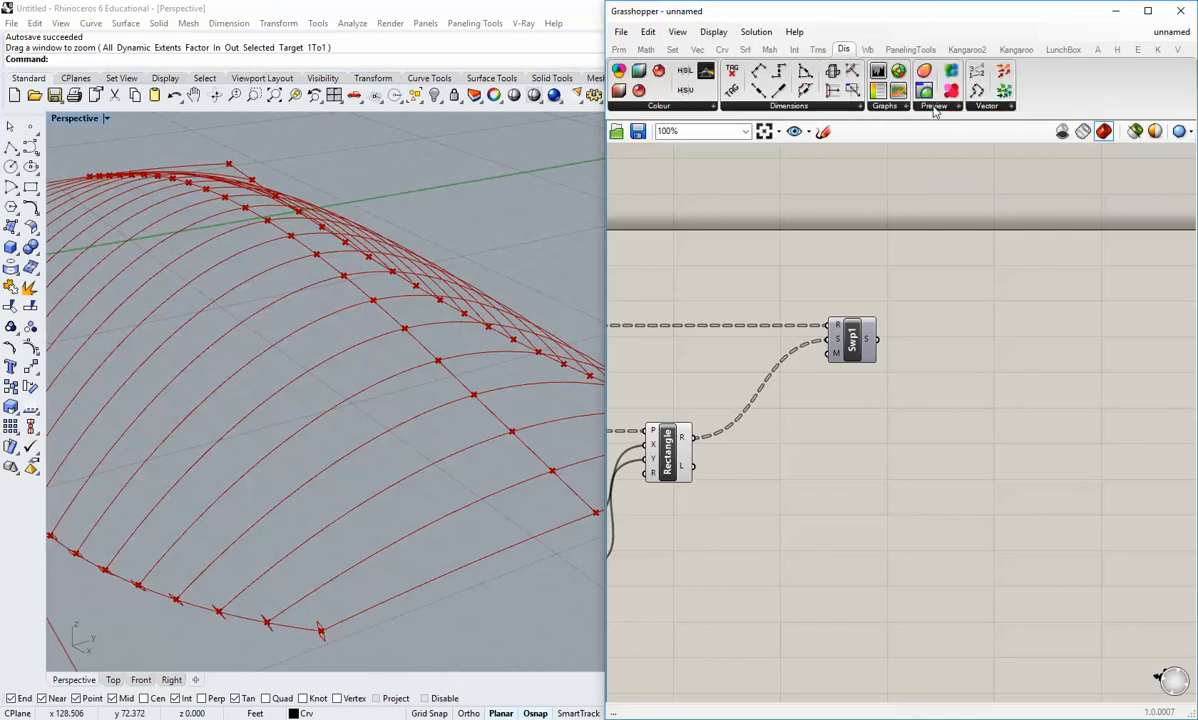
left_click(934, 106)
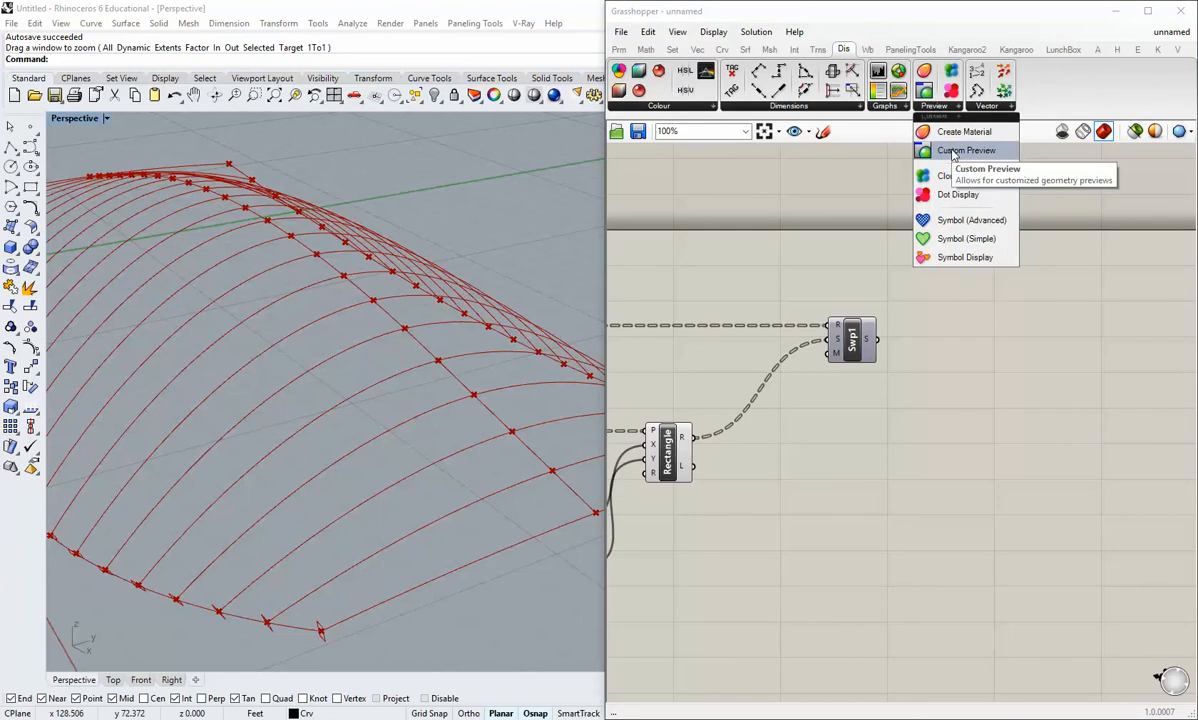
left_click_drag(949, 152, 981, 346)
left_click_drag(877, 340, 1005, 350)
left_click(1007, 388)
right_click_drag(1007, 387, 981, 393)
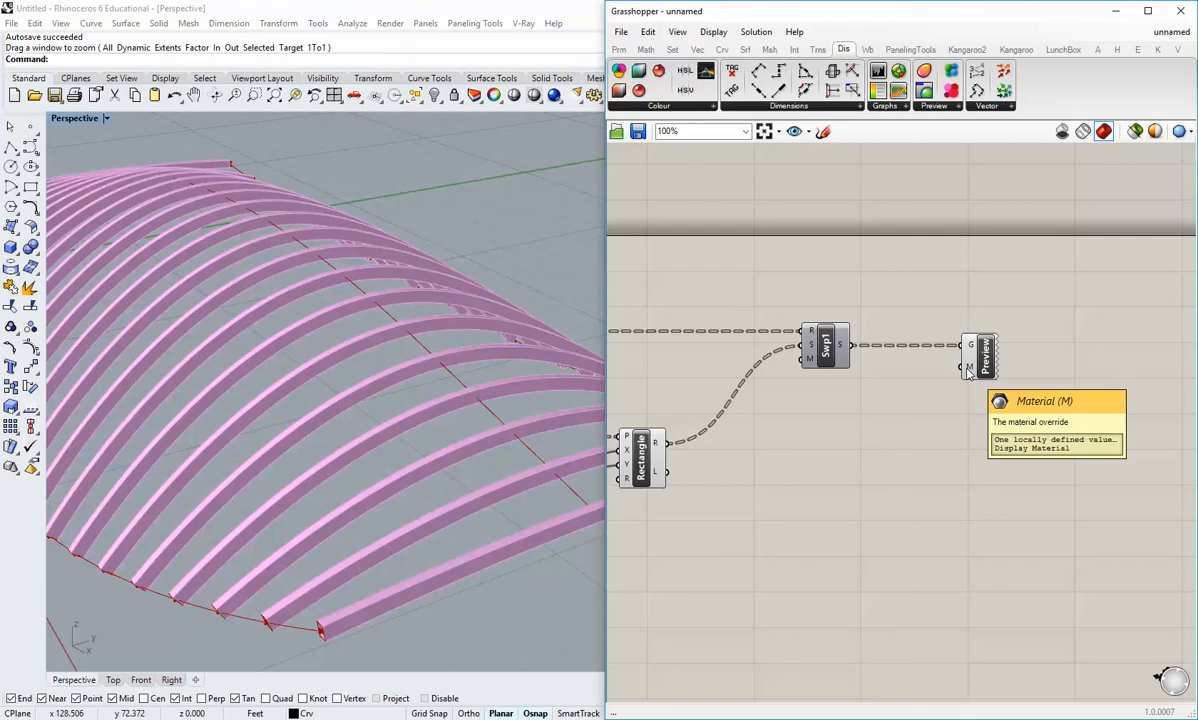
Add a Colour Swatch below the Custom Preview component and connect it to the material input
left_click(620, 50)
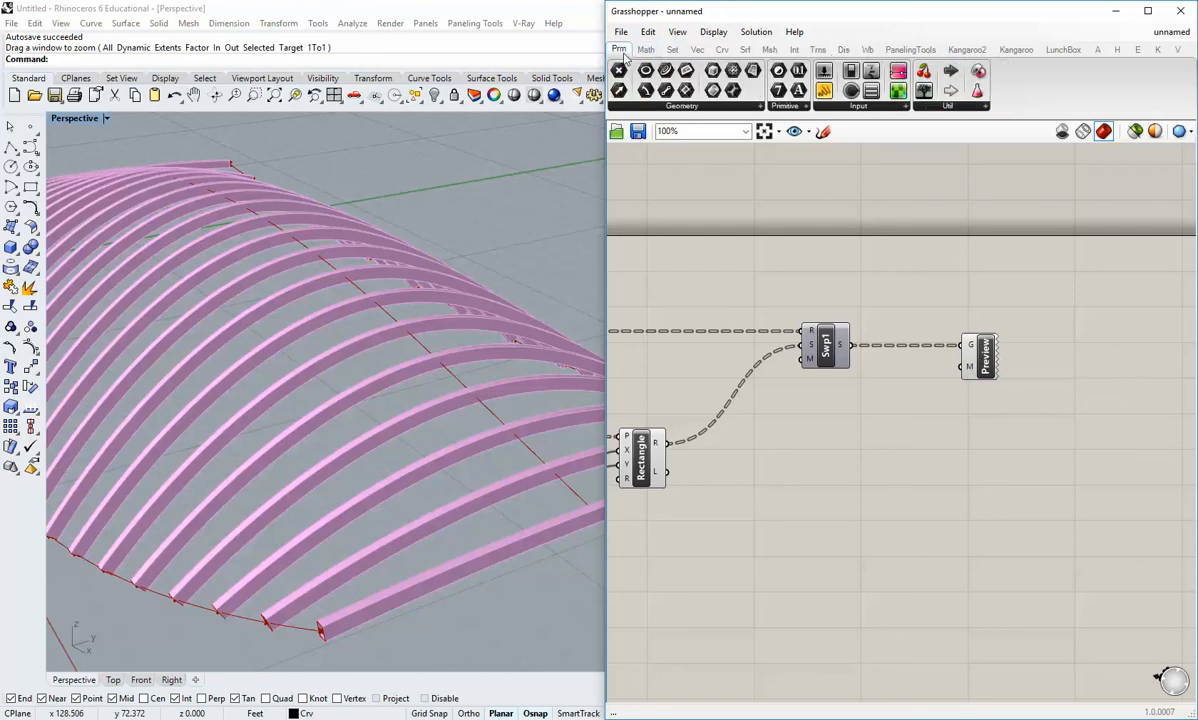
left_click(880, 106)
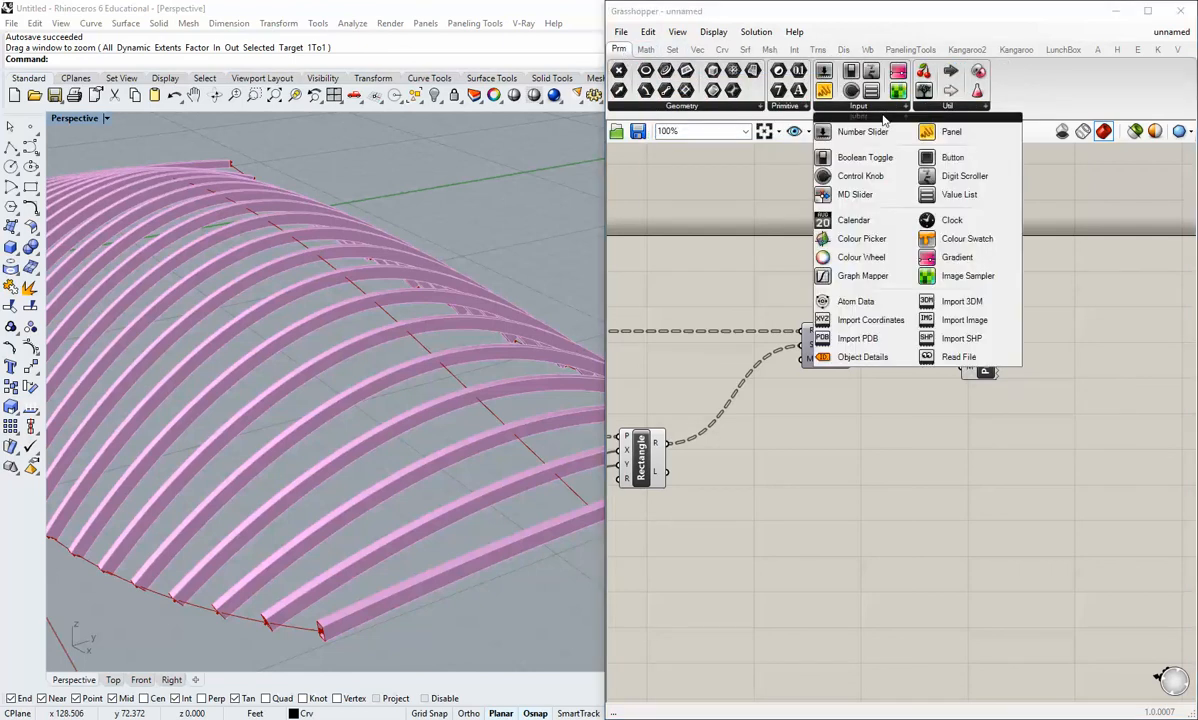
left_click(957, 248)
left_click(907, 414)
left_click_drag(942, 411, 966, 367)
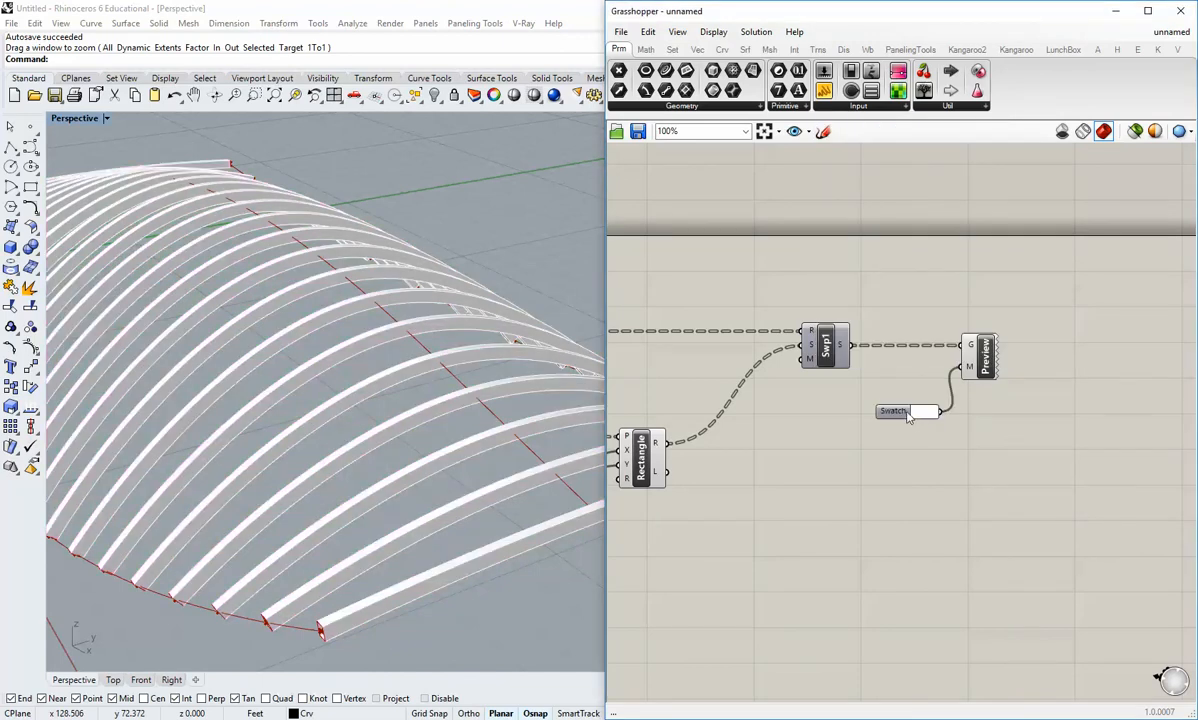
left_click_drag(907, 418, 899, 400)
Make the swatch's white colour semi-transparent with an alpha of 122, using RGB 255, 255, 255
left_click(920, 399)
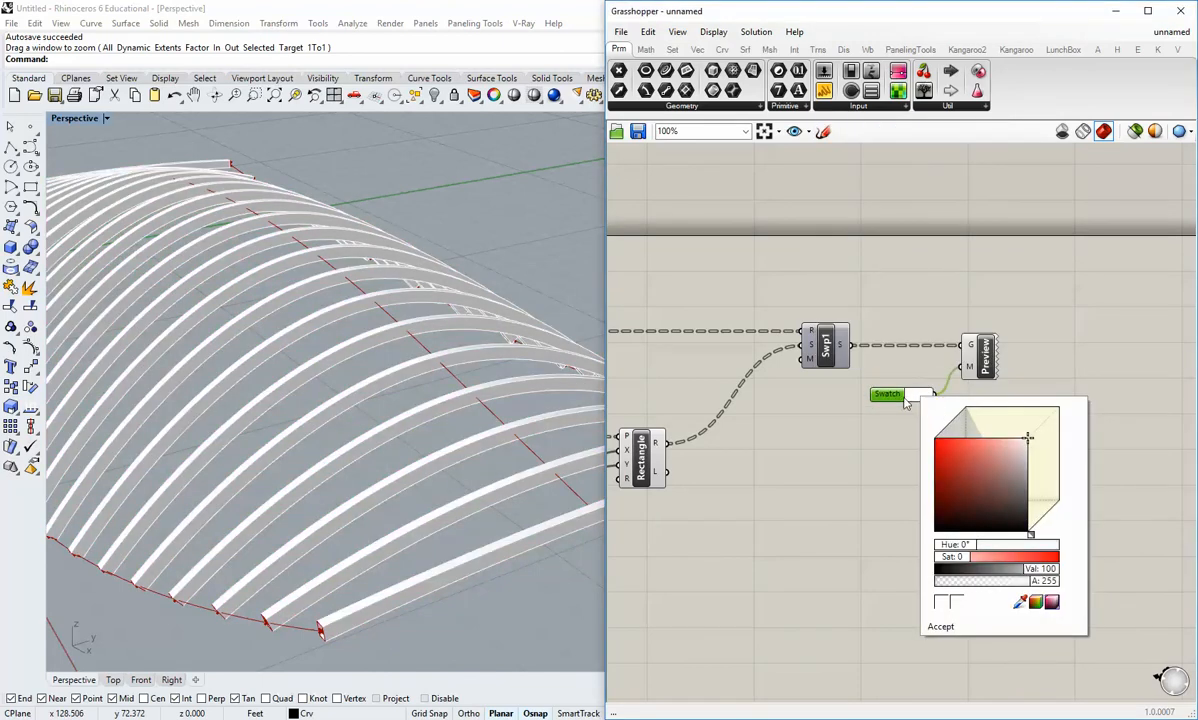
left_click(904, 418)
left_click(914, 399)
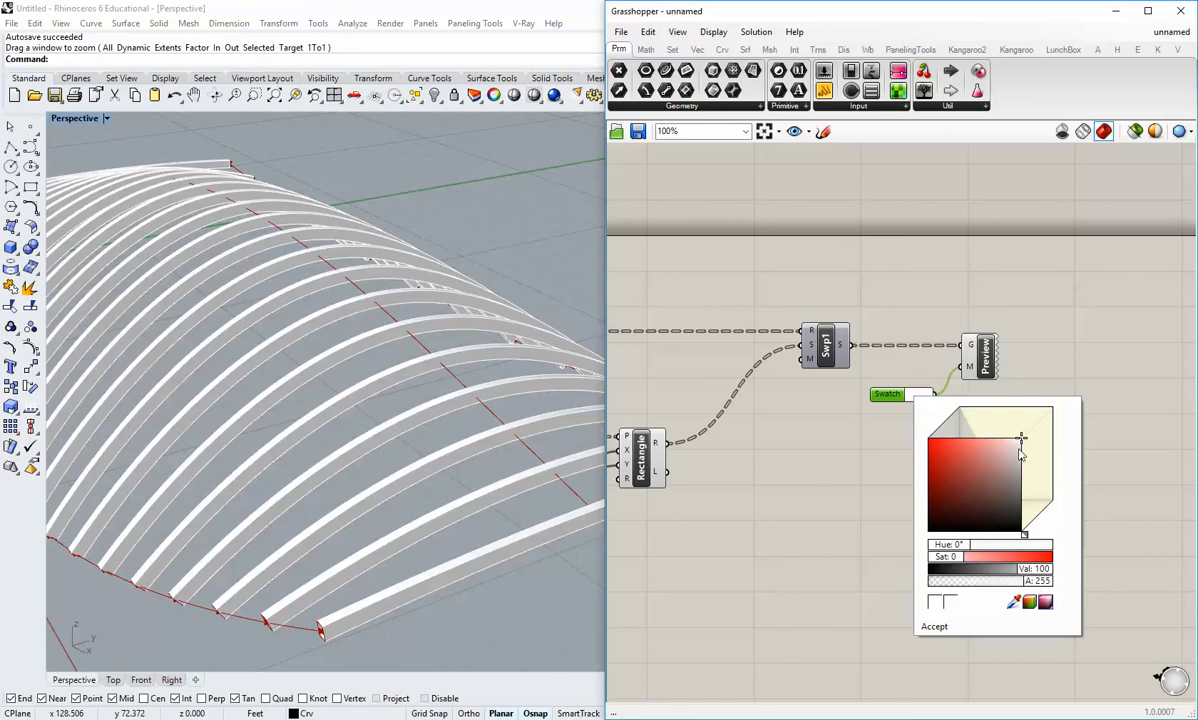
mouse_move(1040, 580)
left_mouse_down()
mouse_move(932, 594)
mouse_move(1022, 581)
left_mouse_up()
left_click(1033, 603)
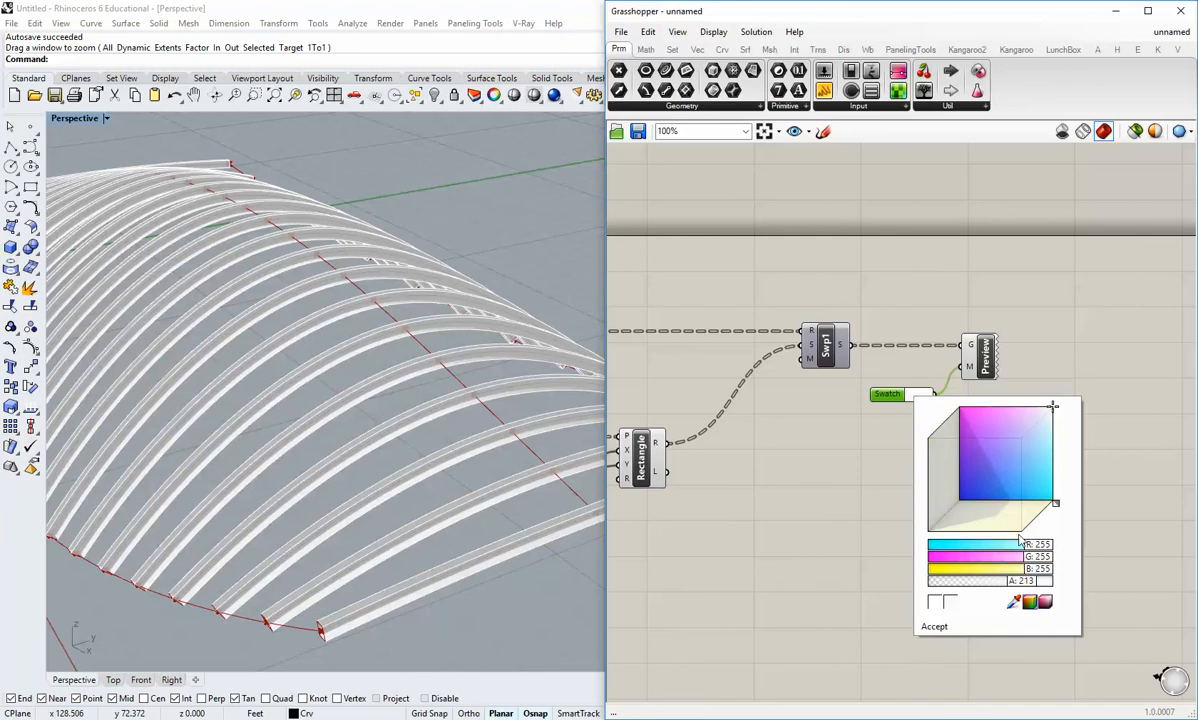
left_click_drag(1055, 507, 1088, 497)
left_click_drag(1029, 586, 992, 587)
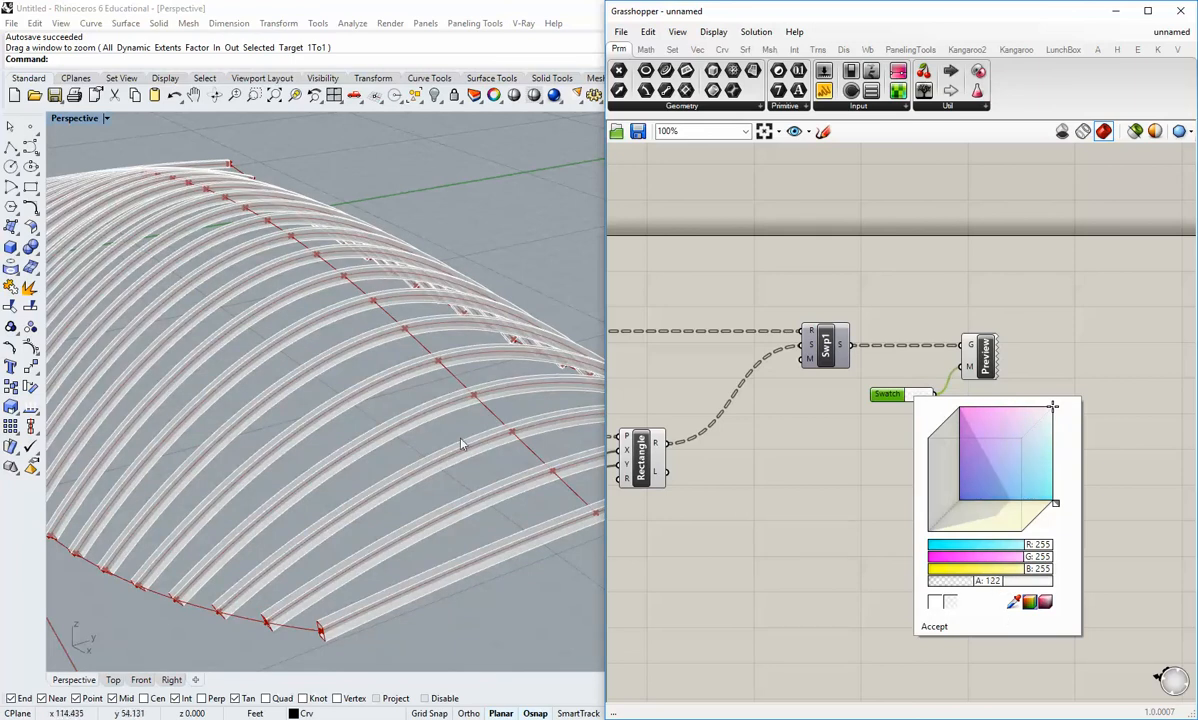
left_click(934, 627)
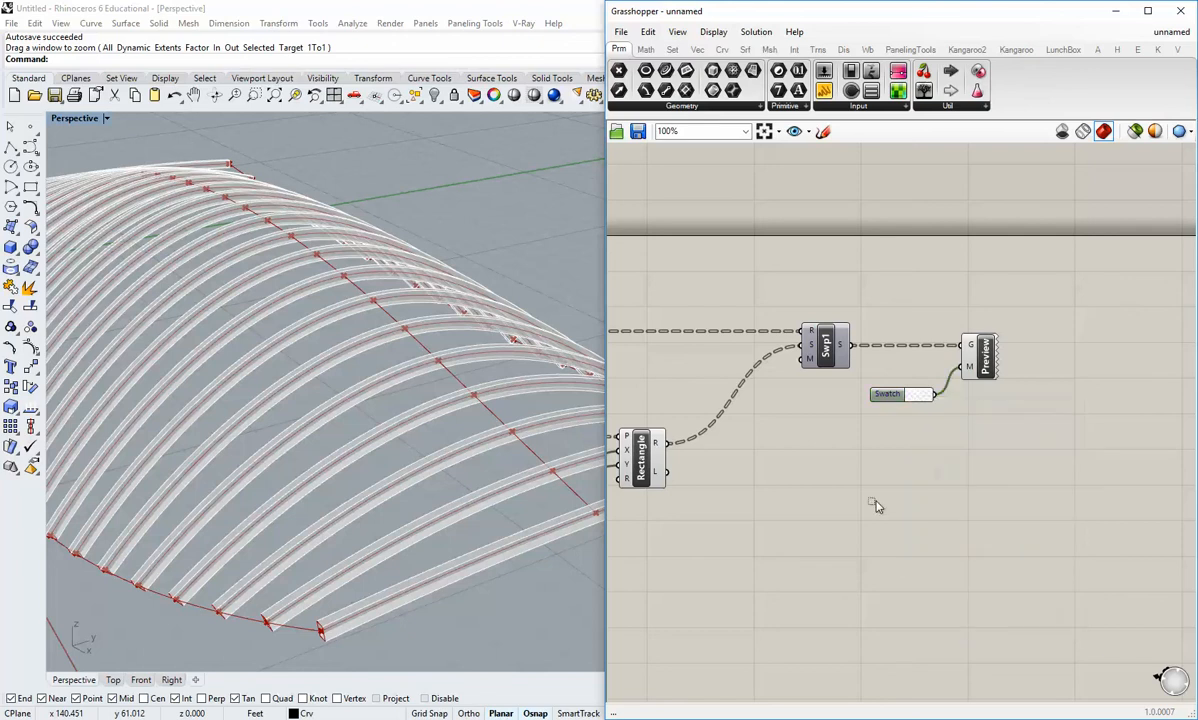
Move the swatch level with the Custom Preview's material input and review the translucent beams and the definition
left_click_drag(902, 398, 912, 370)
right_click_drag(380, 455, 447, 510)
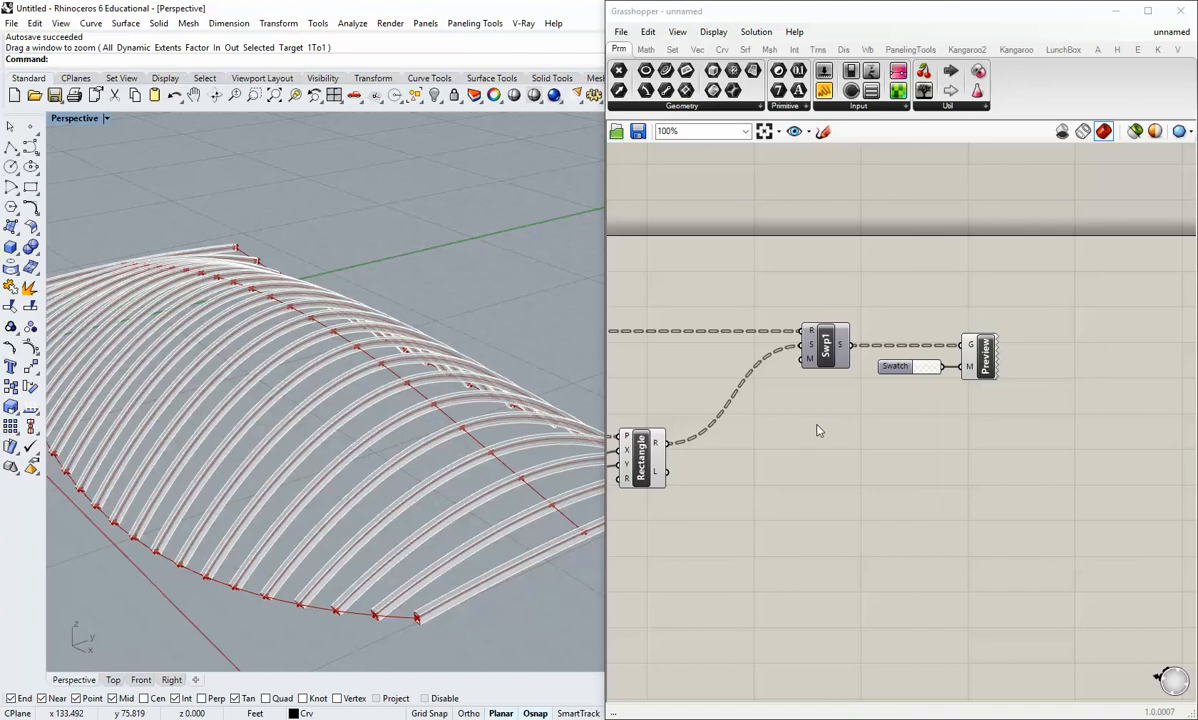
scroll(915, 487, "down", 4)
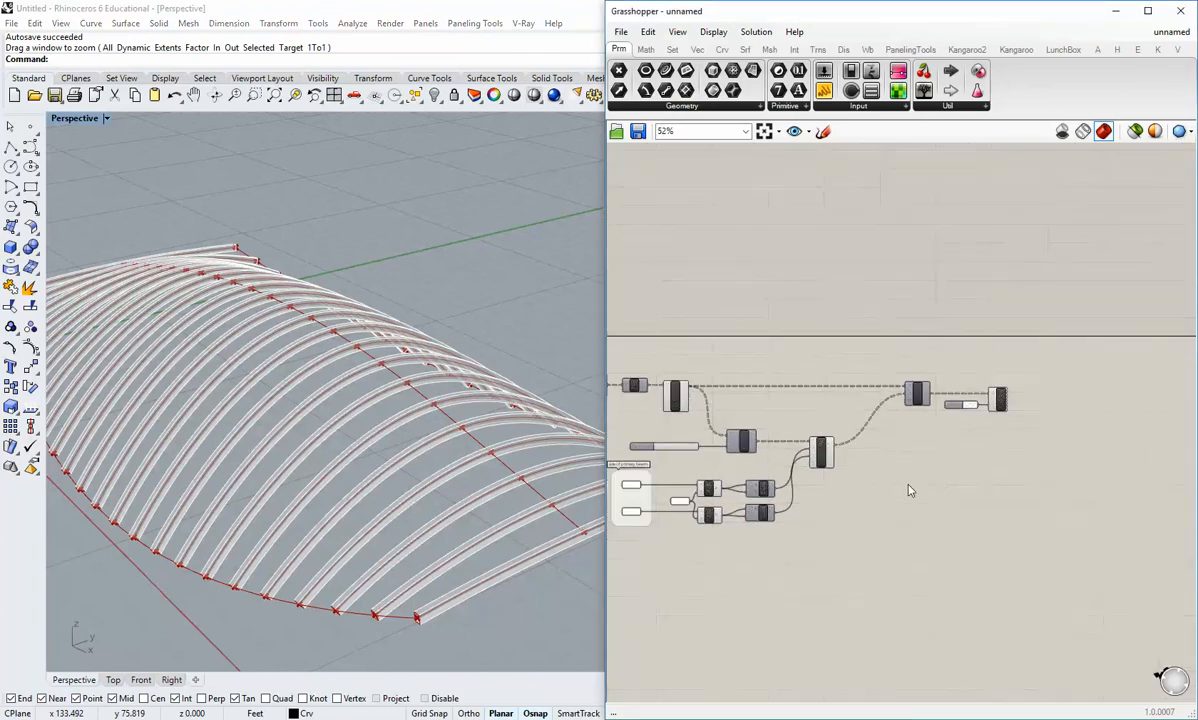
scroll(909, 482, "up", 4)
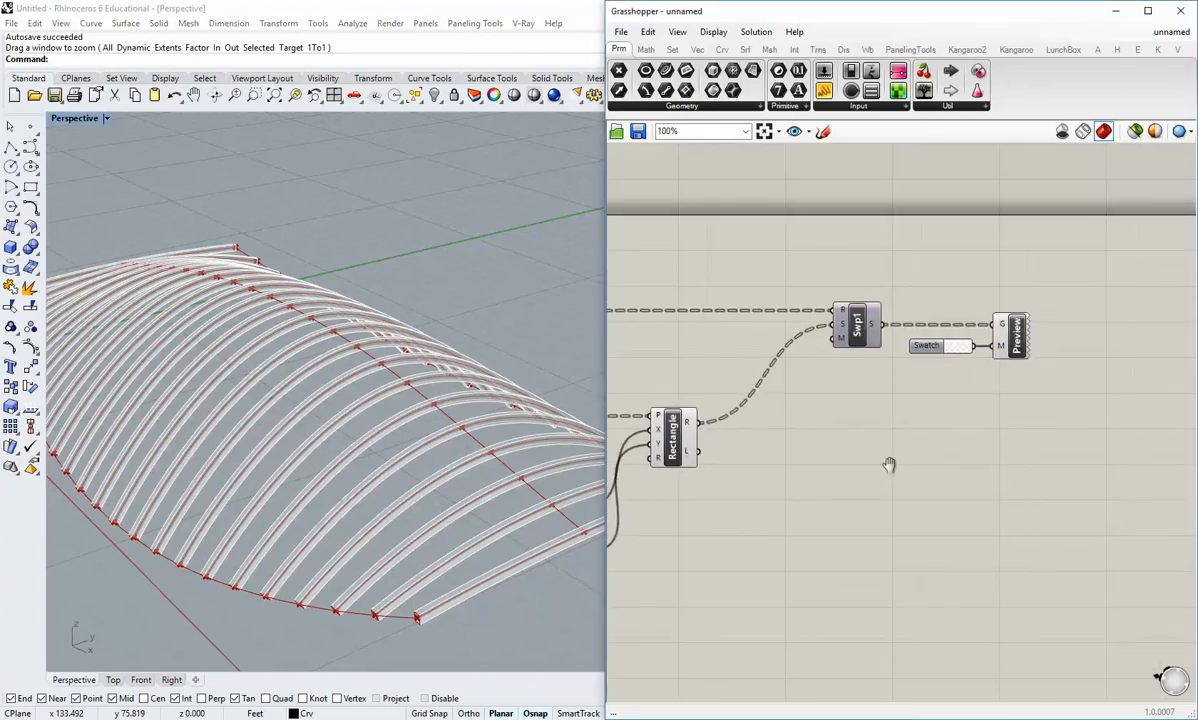